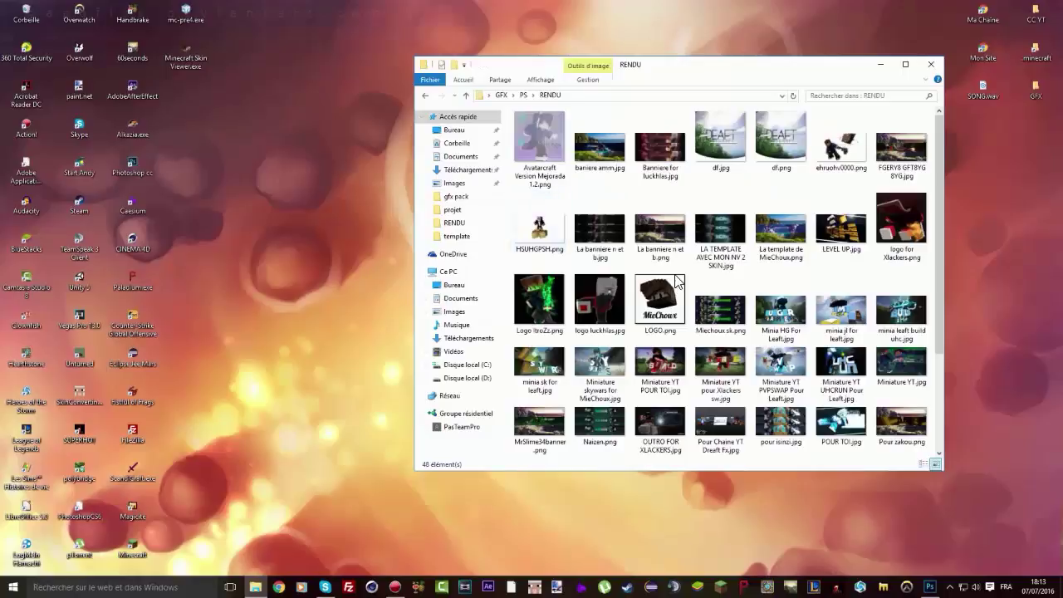
Step: View the SA b.jpg banner in the RENDU folder, zooming in on its details, and close it
{"action": "scroll", "coordinate": [706, 332], "scroll_direction": "down", "scroll_amount": 3}
{"action": "scroll", "coordinate": [754, 374], "scroll_direction": "up", "scroll_amount": 3}
{"action": "scroll", "coordinate": [754, 372], "scroll_direction": "down", "scroll_amount": 3}
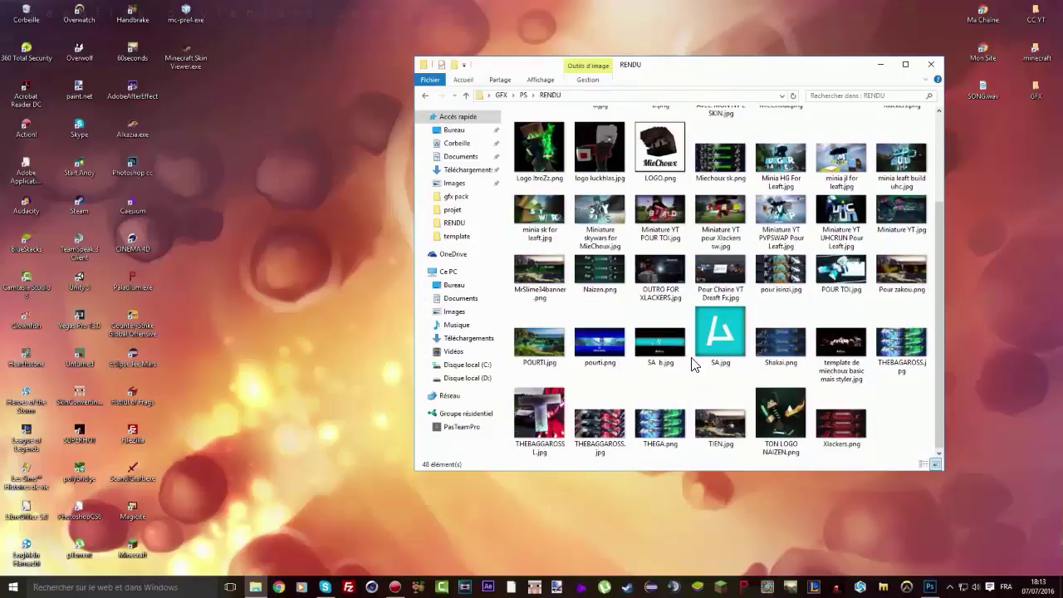
{"action": "double_click", "coordinate": [662, 347]}
{"action": "scroll", "coordinate": [521, 278], "scroll_direction": "up", "scroll_amount": 2}
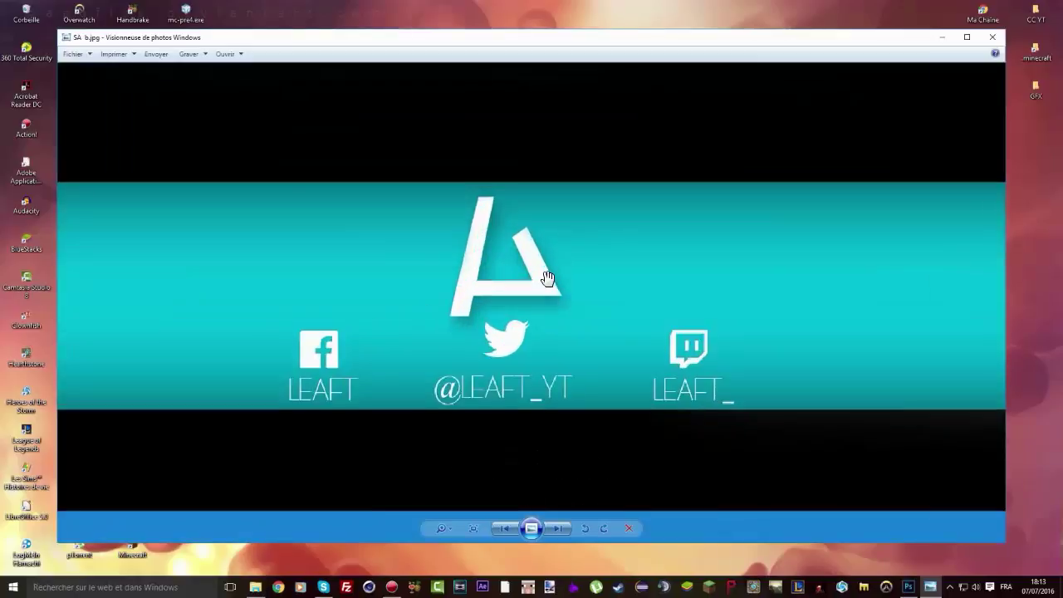
{"action": "scroll", "coordinate": [540, 280], "scroll_direction": "down", "scroll_amount": 2}
{"action": "scroll", "coordinate": [552, 280], "scroll_direction": "up", "scroll_amount": 3}
{"action": "scroll", "coordinate": [598, 266], "scroll_direction": "down", "scroll_amount": 3}
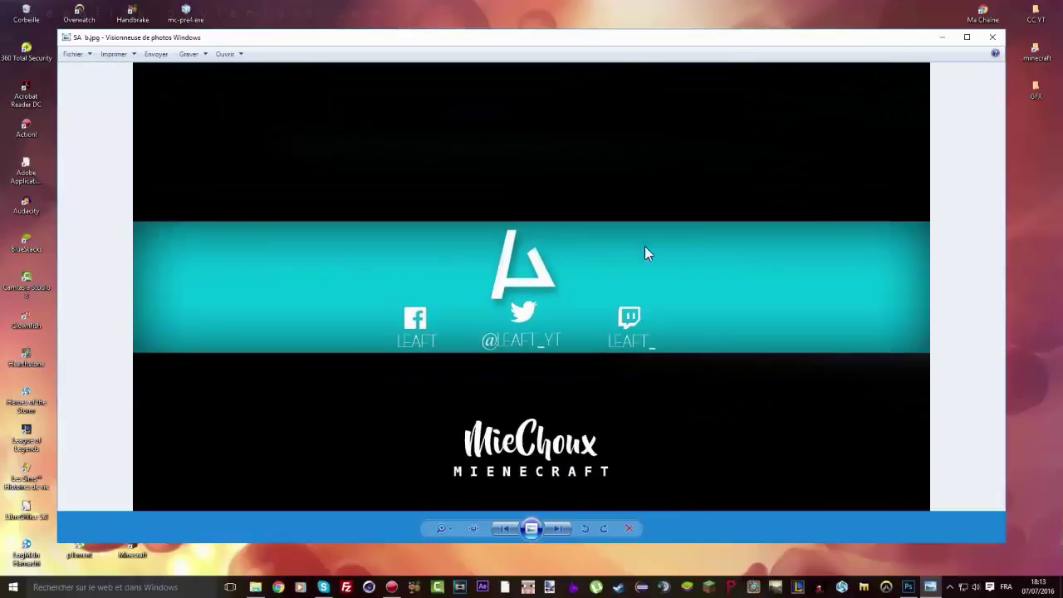
{"action": "left_click", "coordinate": [993, 38]}
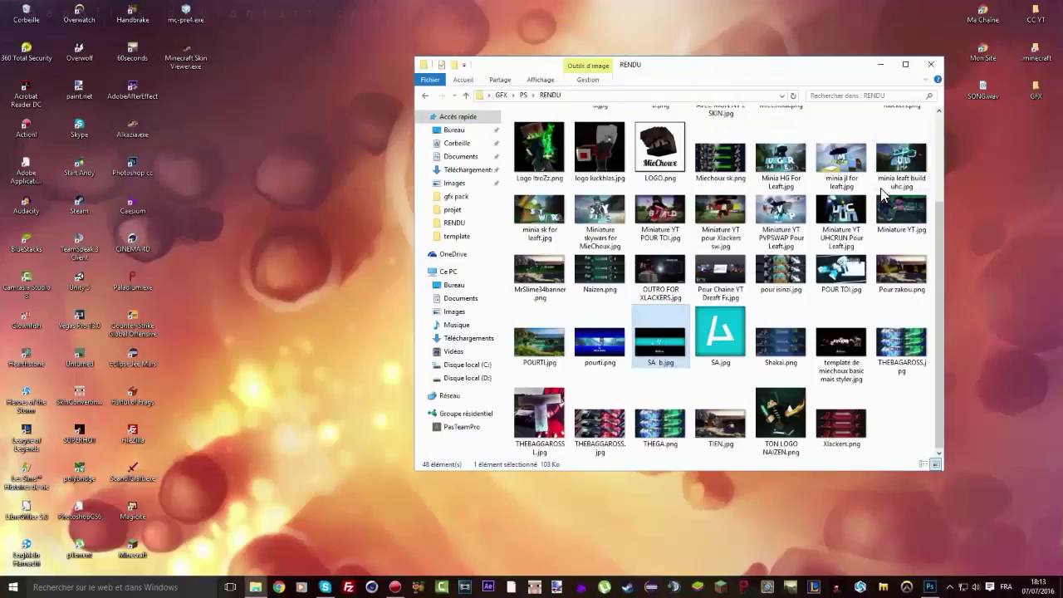
Step: View the banner image Pour Chaine YT Dreaft Fx.jpg from the RENDU folder and close it
{"action": "scroll", "coordinate": [714, 341], "scroll_direction": "up", "scroll_amount": 3}
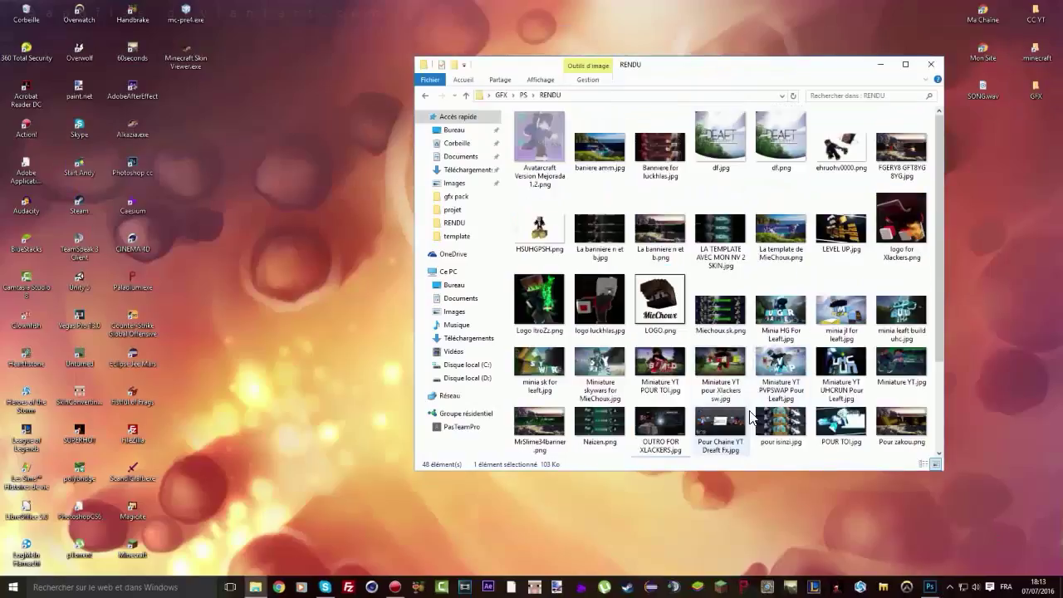
{"action": "scroll", "coordinate": [735, 374], "scroll_direction": "down", "scroll_amount": 3}
{"action": "scroll", "coordinate": [735, 370], "scroll_direction": "up", "scroll_amount": 2}
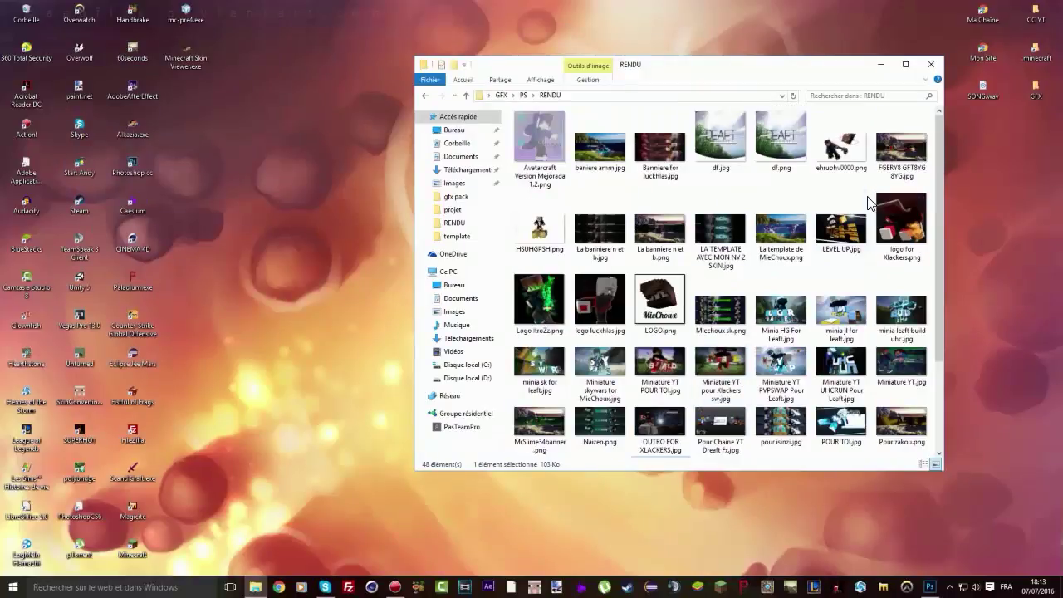
{"action": "scroll", "coordinate": [873, 287], "scroll_direction": "down", "scroll_amount": 2}
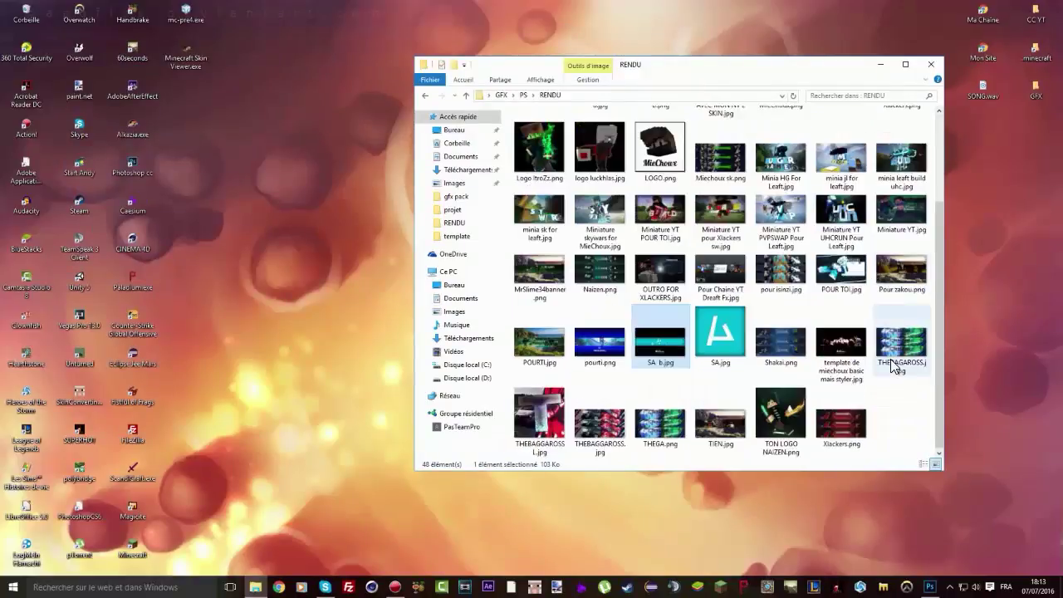
{"action": "double_click", "coordinate": [718, 278]}
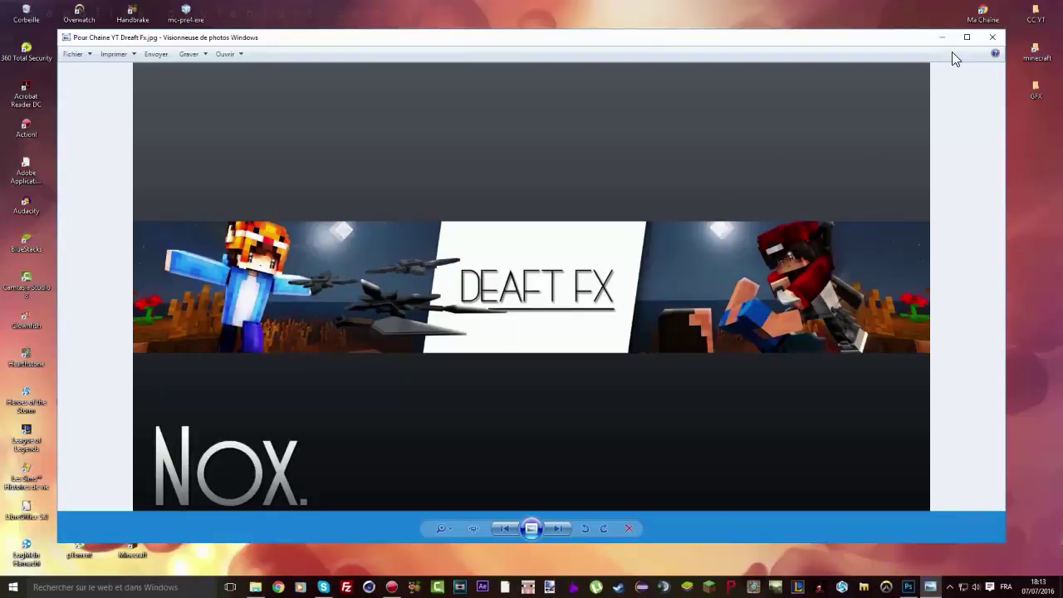
{"action": "left_click", "coordinate": [992, 37]}
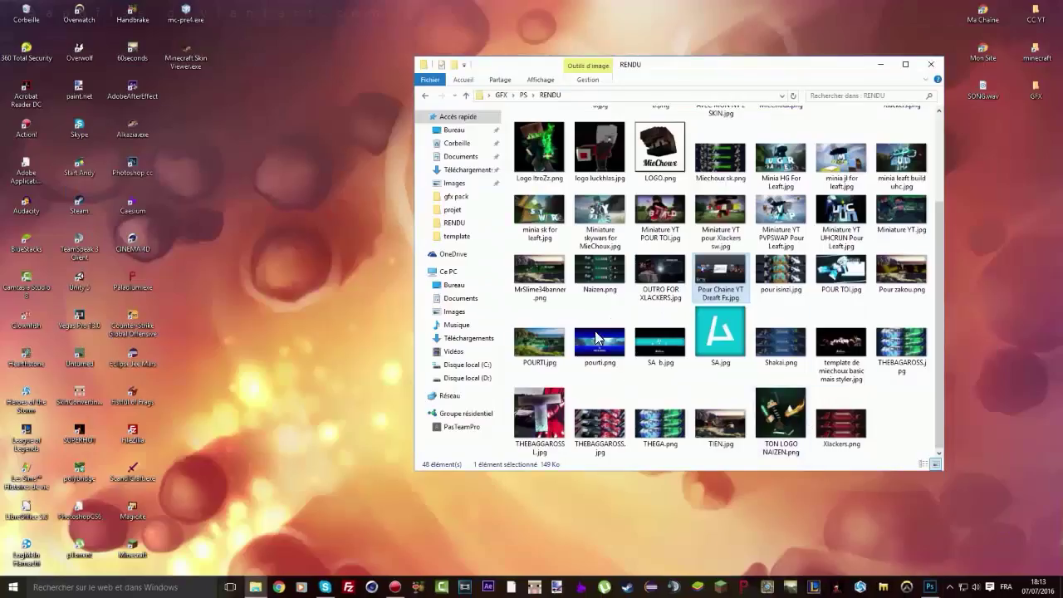
Step: View the LEVEL UP.jpg image from the RENDU folder and close it
{"action": "scroll", "coordinate": [595, 332], "scroll_direction": "up", "scroll_amount": 3}
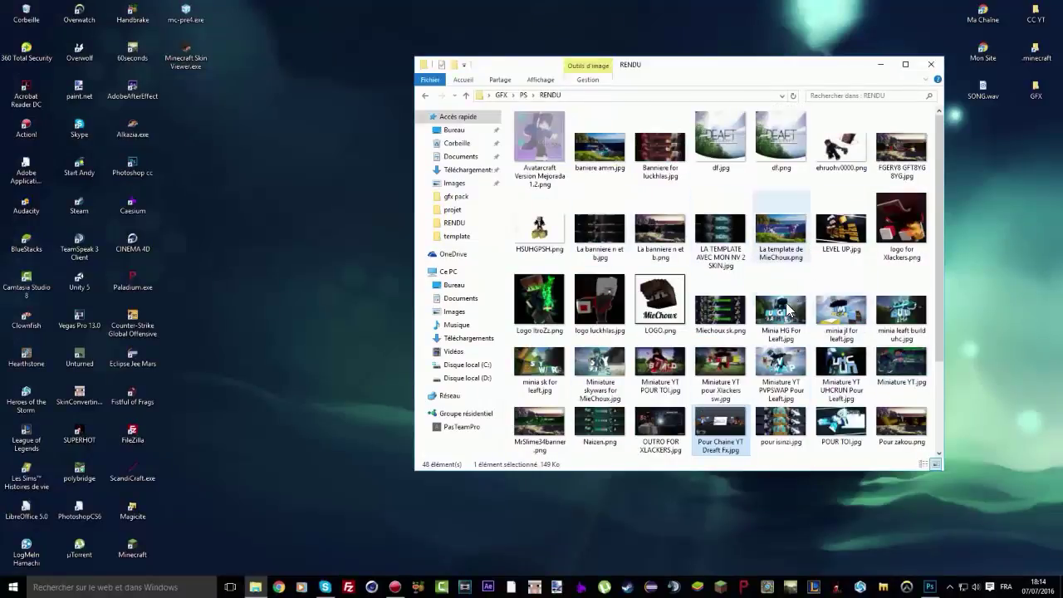
{"action": "double_click", "coordinate": [842, 241]}
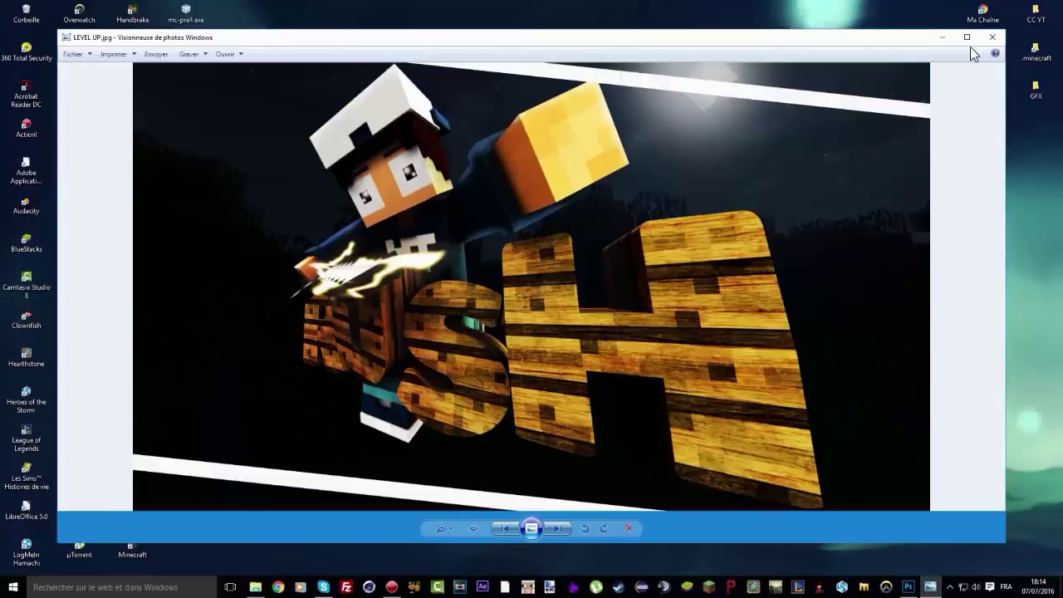
{"action": "left_click", "coordinate": [992, 36]}
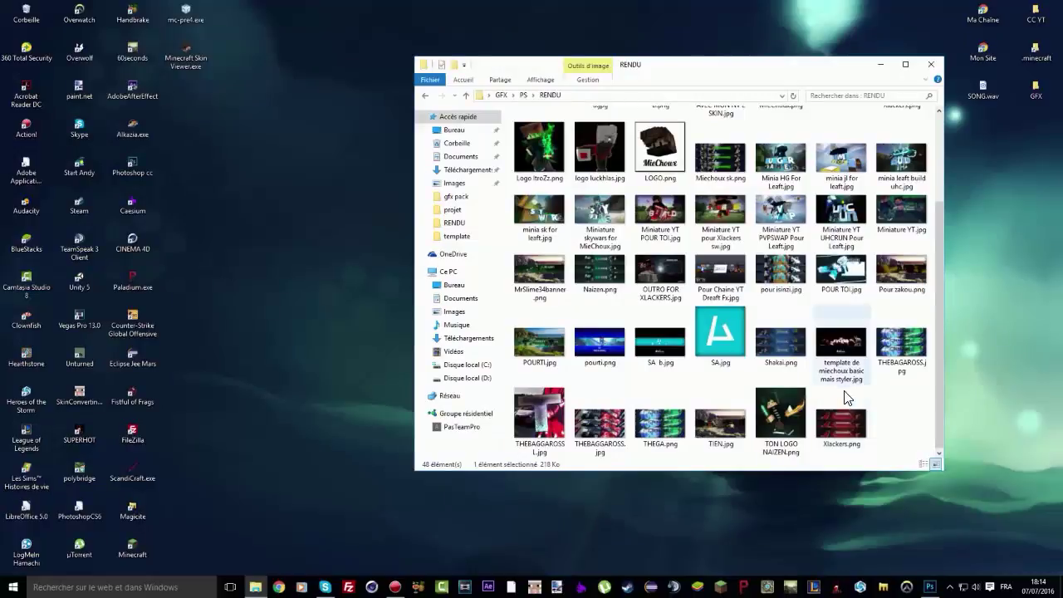
Step: View template de miechoux basic mais styler.jpg, and close both the image and the RENDU folder
{"action": "double_click", "coordinate": [854, 353]}
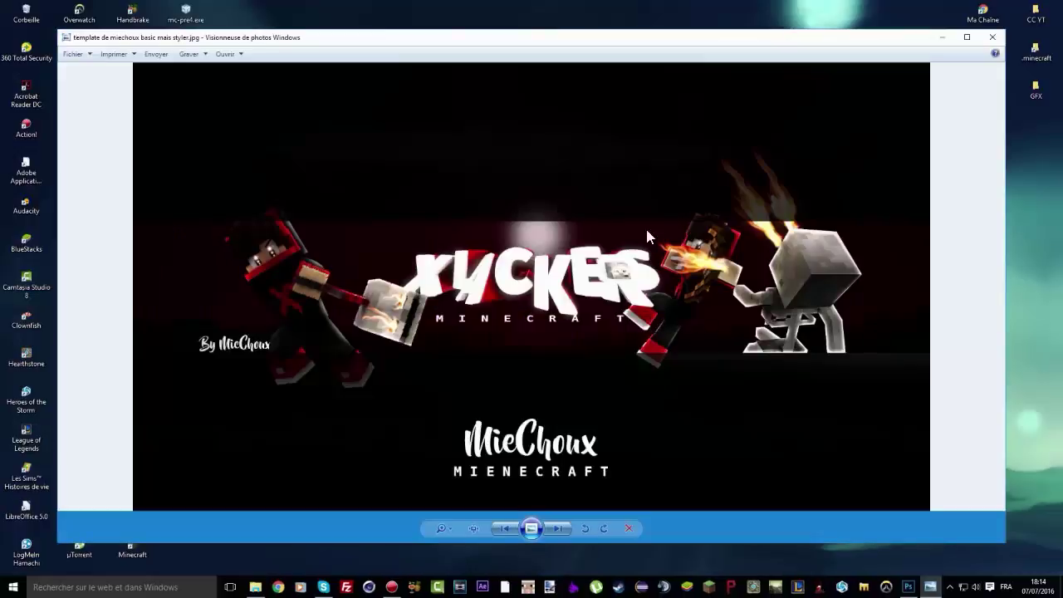
{"action": "left_click", "coordinate": [992, 36]}
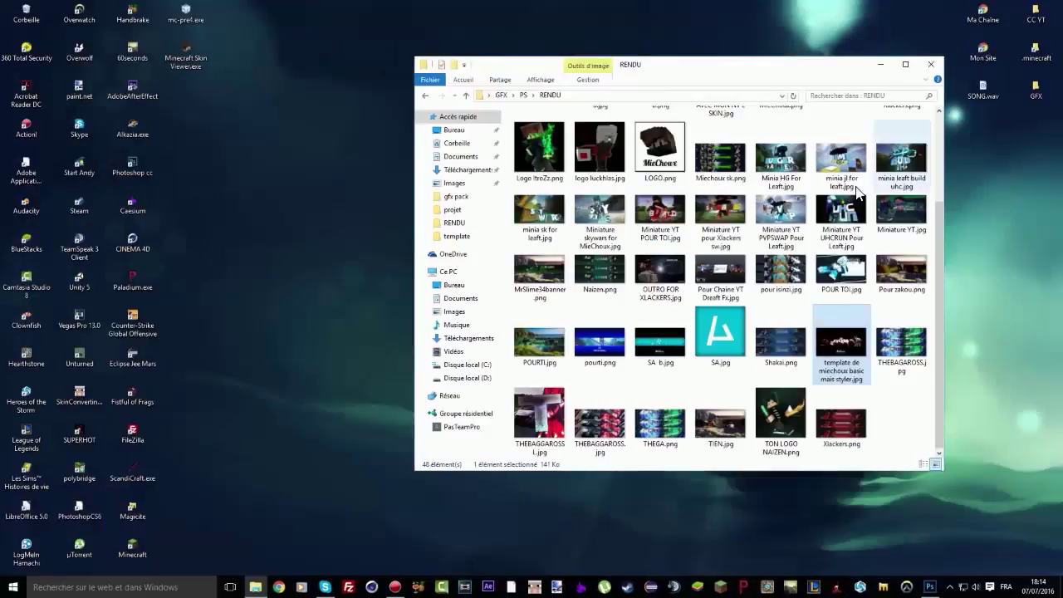
{"action": "left_click", "coordinate": [930, 66]}
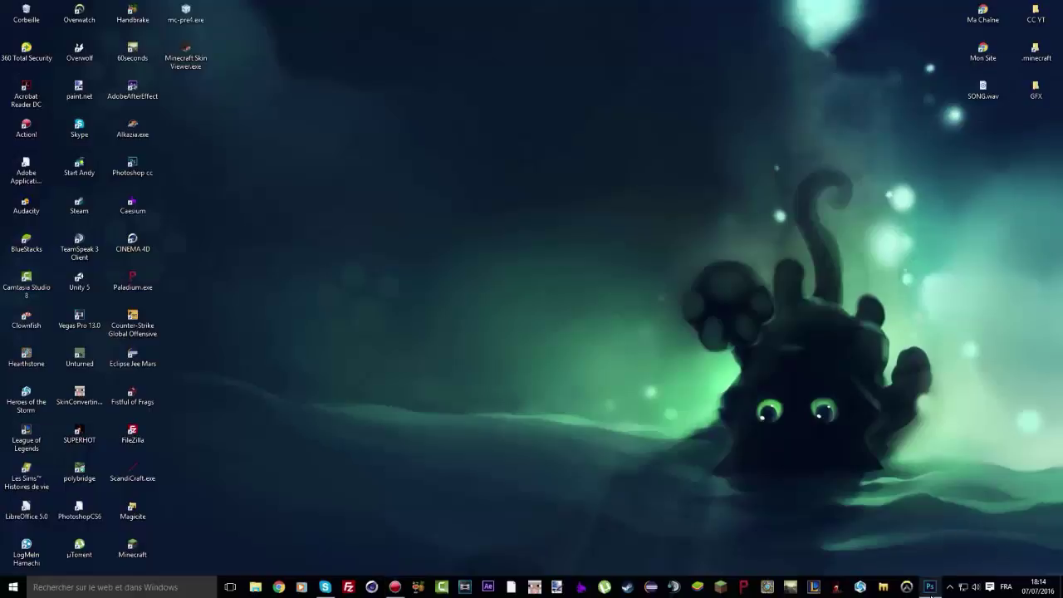
Step: Switch to Photoshop and examine the MieChoux's Template layer of the open banner template, leaving no layer selected
{"action": "left_click", "coordinate": [930, 587]}
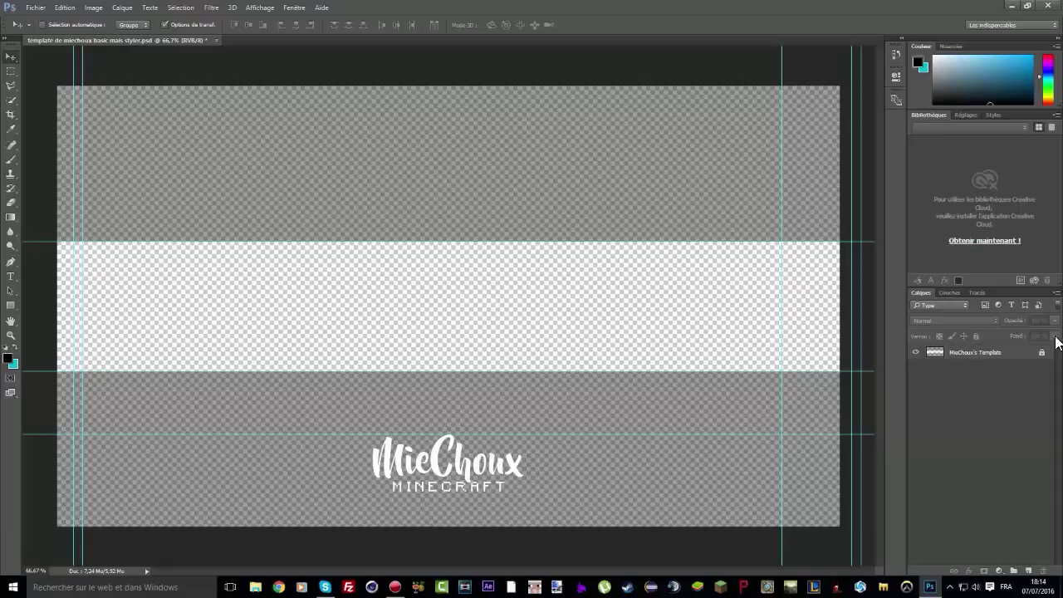
{"action": "left_click", "coordinate": [967, 354]}
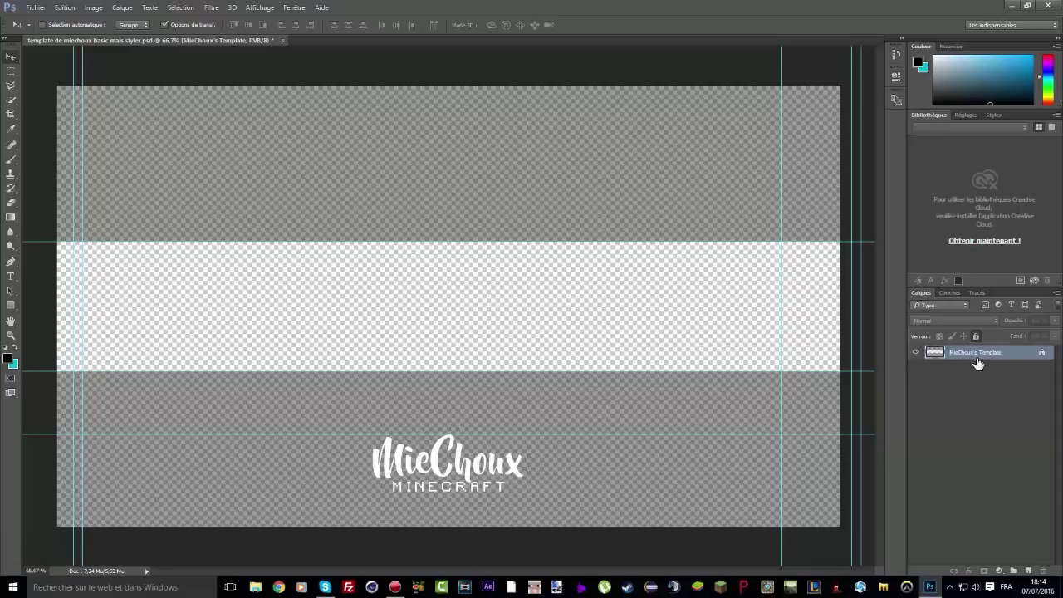
{"action": "left_click", "coordinate": [924, 391]}
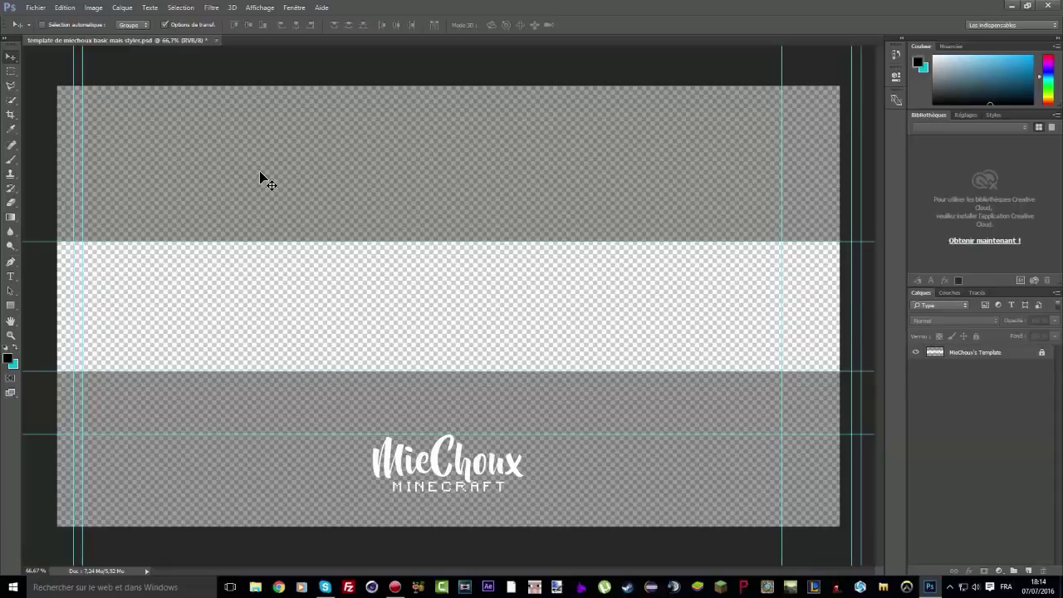
Step: Start importing a linked file into the banner template and browse to the desktop folder GFX > C4D > RENDU
{"action": "left_click", "coordinate": [39, 14]}
{"action": "left_click", "coordinate": [39, 14]}
{"action": "left_click", "coordinate": [39, 14]}
{"action": "left_click", "coordinate": [39, 14]}
{"action": "left_click", "coordinate": [39, 14]}
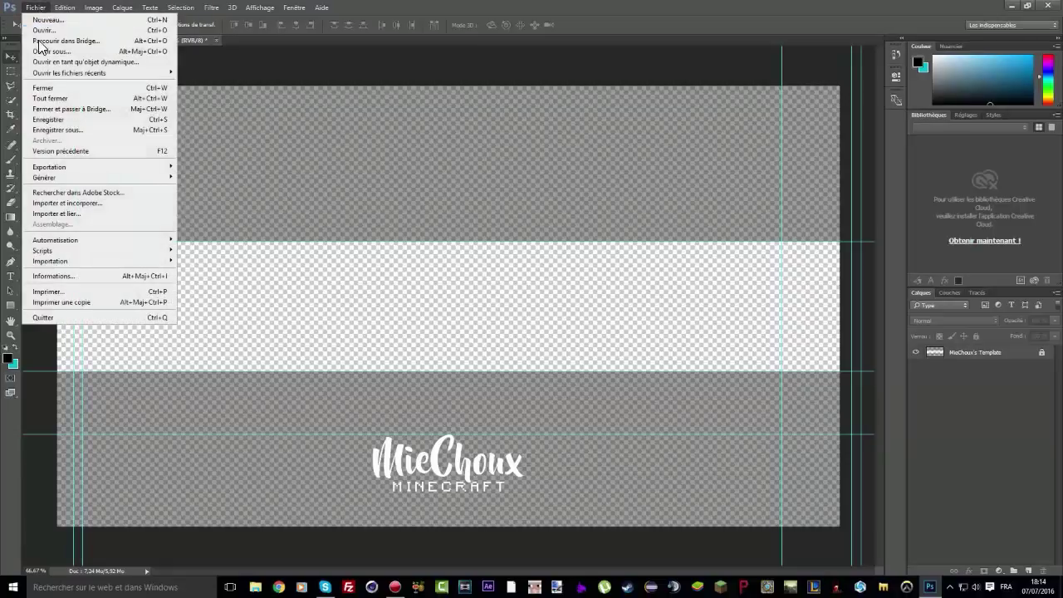
{"action": "left_click", "coordinate": [30, 7]}
{"action": "left_click", "coordinate": [29, 8]}
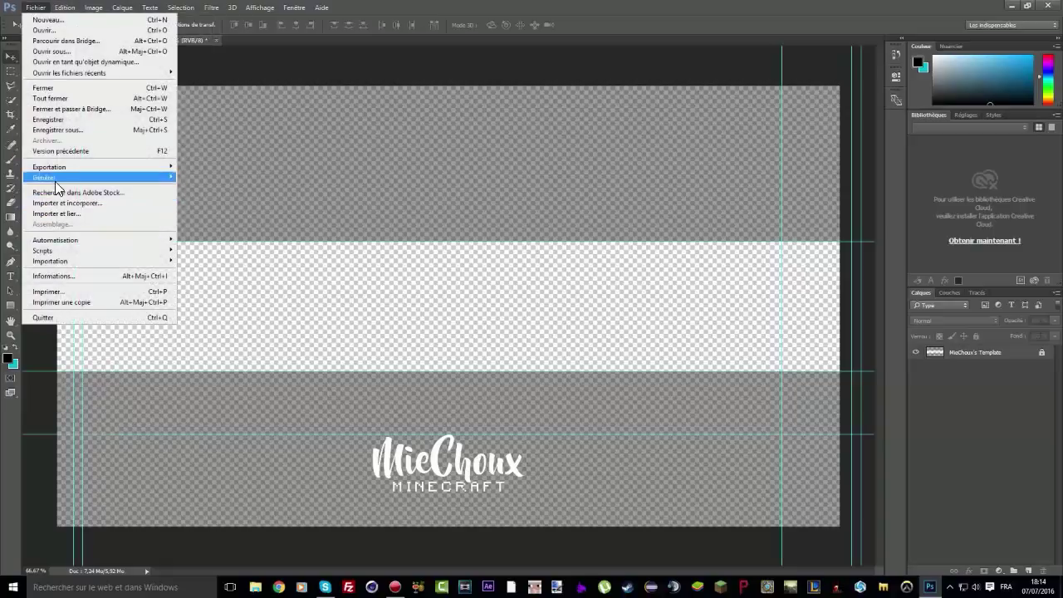
{"action": "left_click", "coordinate": [54, 214]}
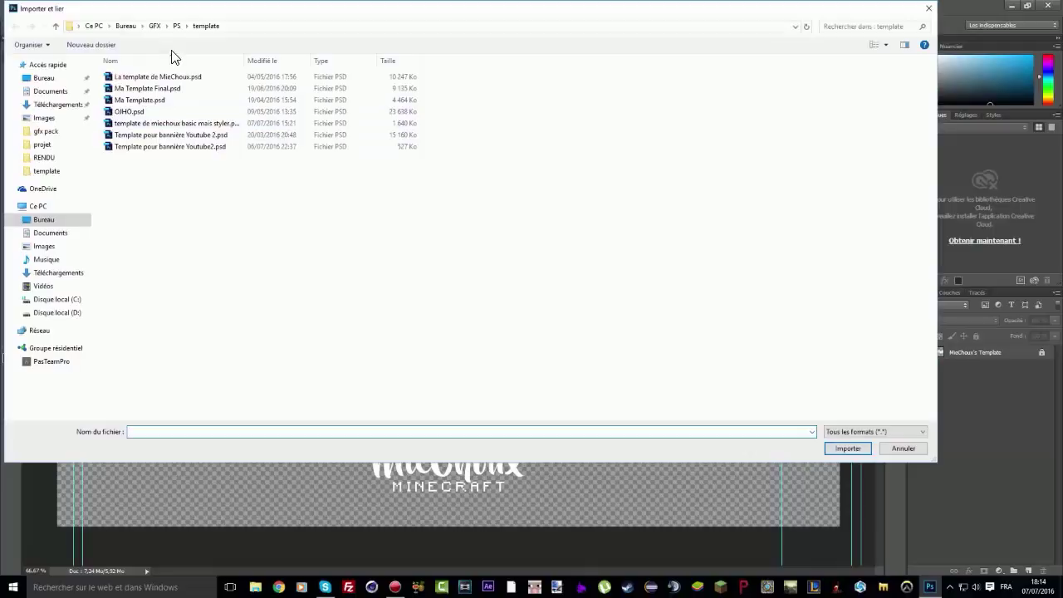
{"action": "left_click", "coordinate": [38, 77]}
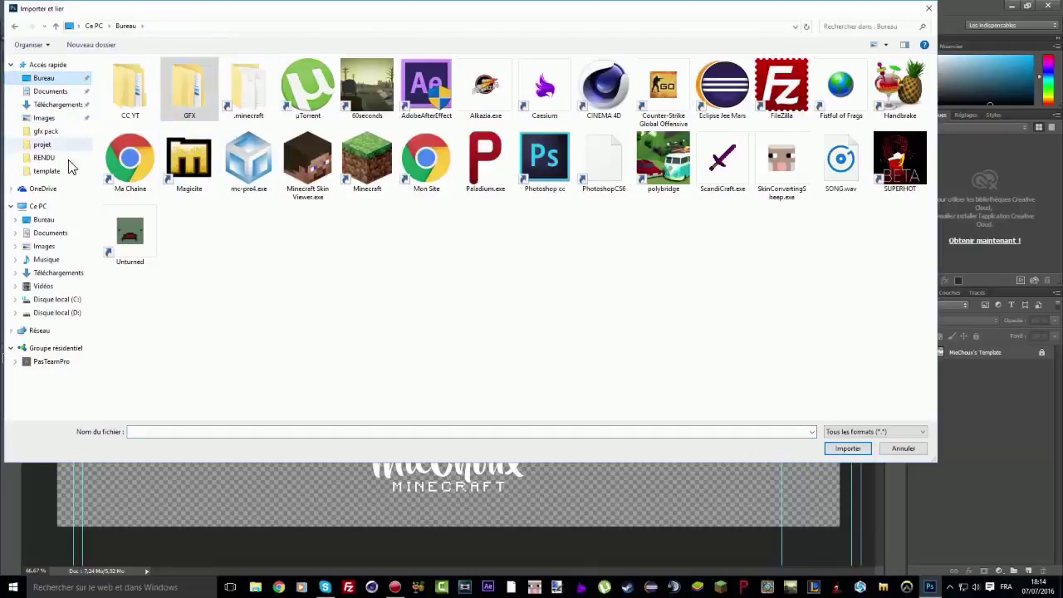
{"action": "double_click", "coordinate": [191, 87]}
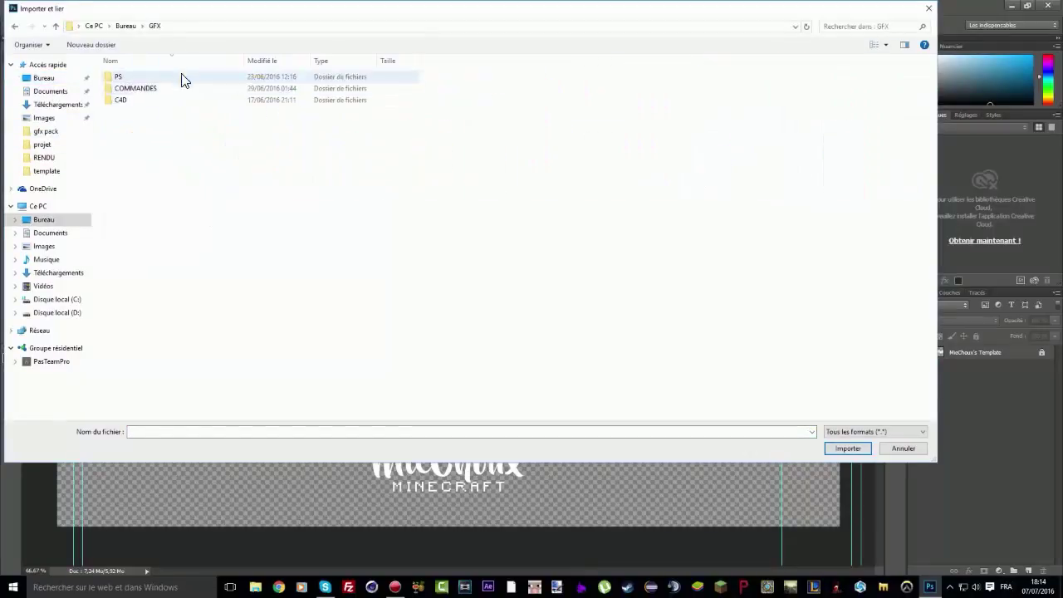
{"action": "double_click", "coordinate": [119, 102]}
{"action": "double_click", "coordinate": [135, 94]}
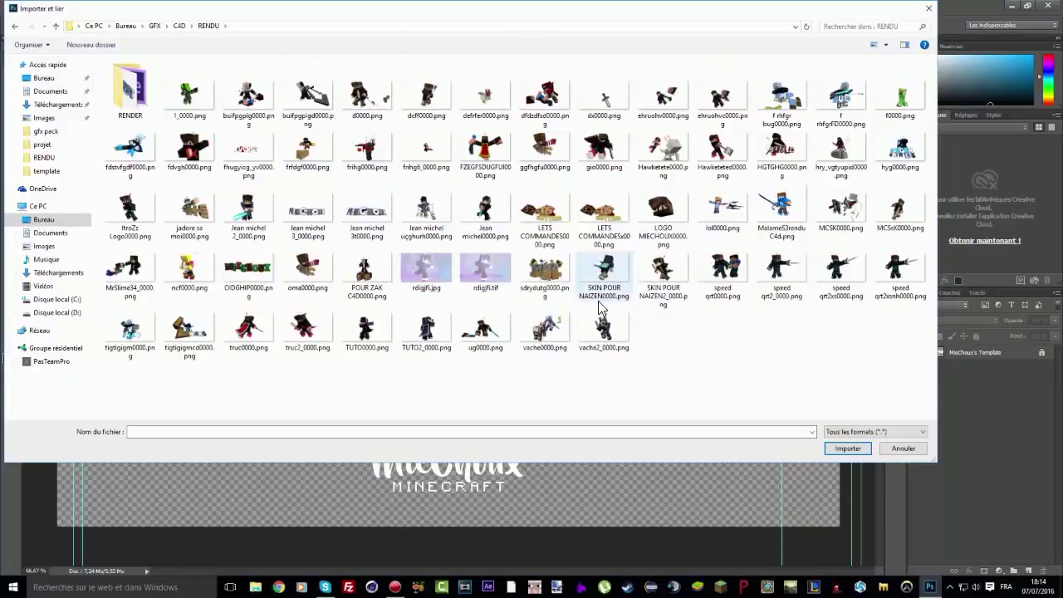
Step: Try placing TUTO0000.png as a linked image, move it up to about X 1060, Y 540 px, and cancel the placement
{"action": "left_click", "coordinate": [373, 332]}
{"action": "left_click", "coordinate": [848, 449]}
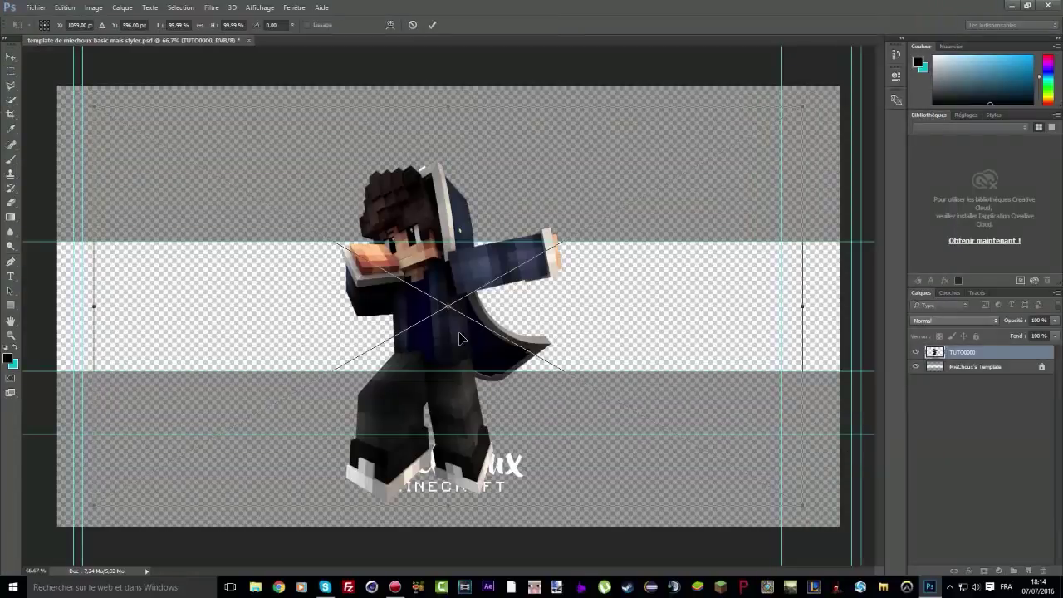
{"action": "mouse_move", "coordinate": [461, 338]}
{"action": "left_mouse_down"}
{"action": "mouse_move", "coordinate": [384, 328]}
{"action": "mouse_move", "coordinate": [403, 326]}
{"action": "mouse_move", "coordinate": [372, 296]}
{"action": "mouse_move", "coordinate": [461, 319]}
{"action": "left_mouse_up"}
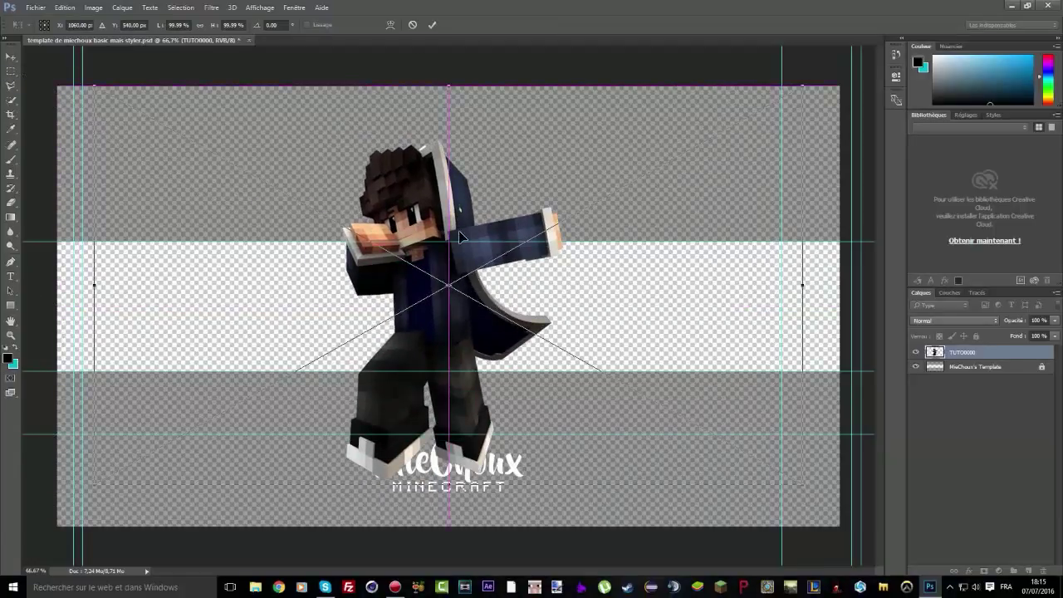
{"action": "left_click", "coordinate": [413, 25]}
Step: Place dfdzdfsd0000.png as a linked image in the banner template and move it to about X 1192, Y 540 px
{"action": "left_click", "coordinate": [26, 9]}
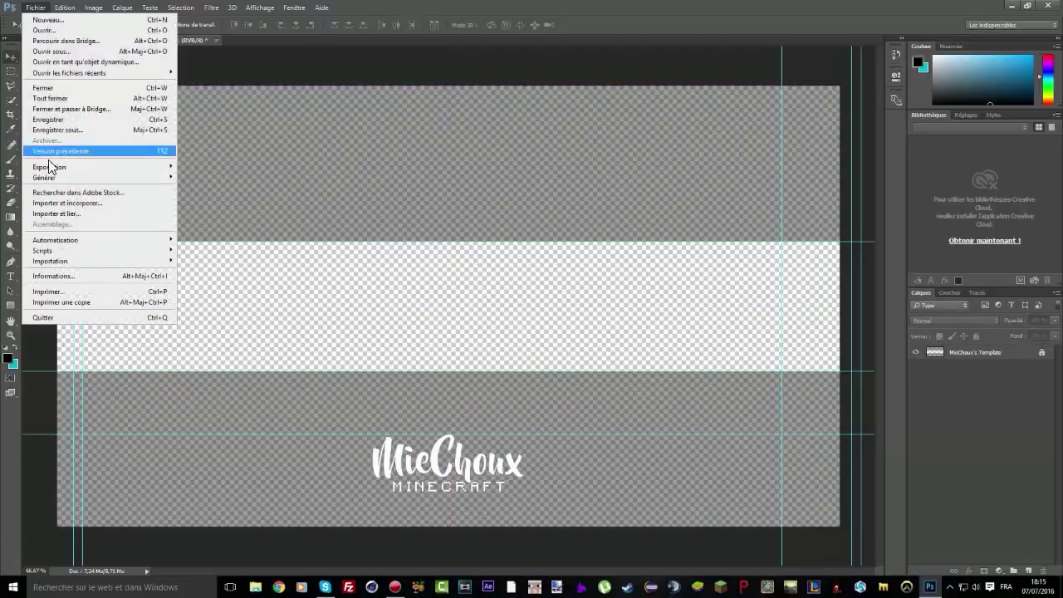
{"action": "left_click", "coordinate": [66, 215]}
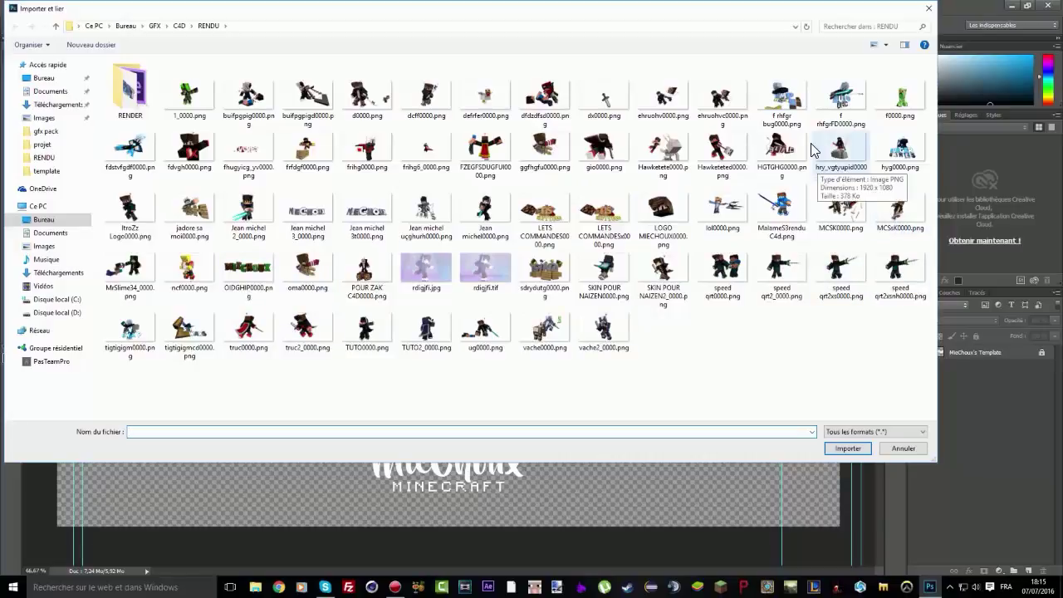
{"action": "double_click", "coordinate": [554, 103]}
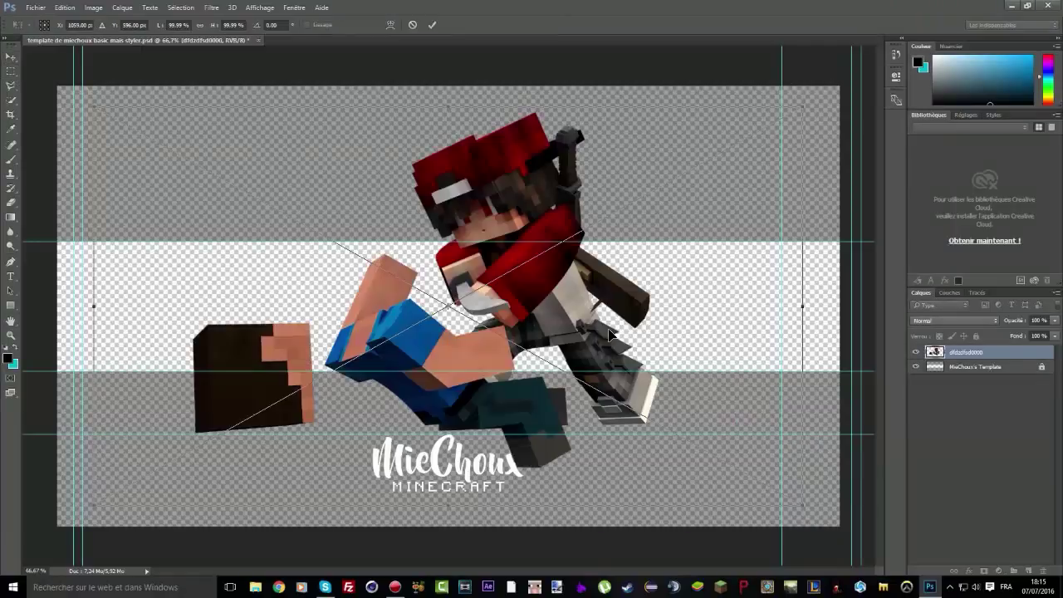
{"action": "left_click_drag", "start_coordinate": [515, 306], "coordinate": [569, 285]}
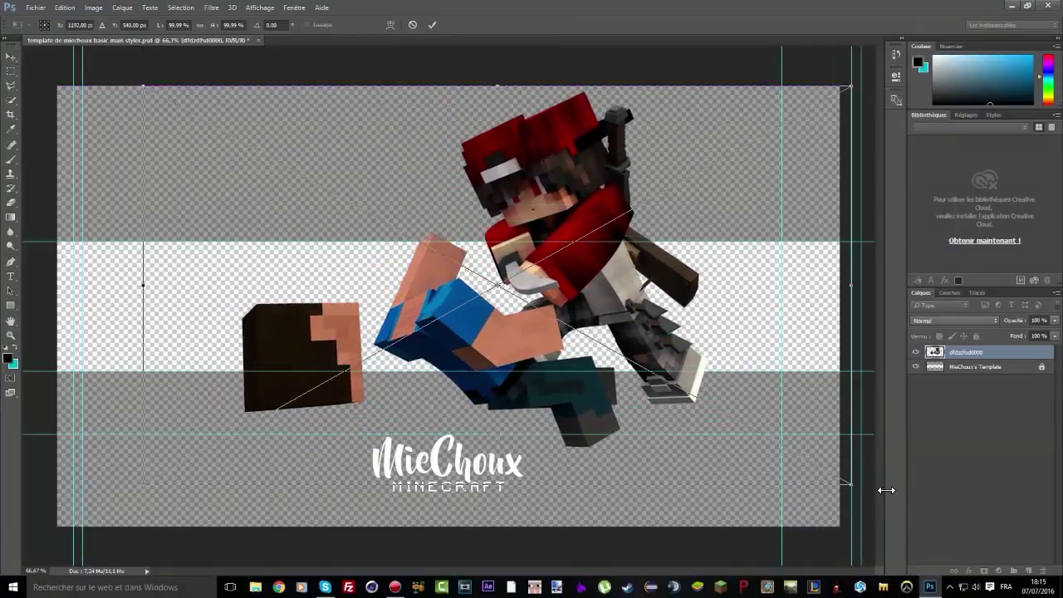
Step: Scale the placed character render to about 55.46%, rotate it about 5.1°, and move it to about X 1306, Y 470 px
{"action": "left_click_drag", "start_coordinate": [851, 485], "coordinate": [531, 306]}
{"action": "left_click_drag", "start_coordinate": [411, 274], "coordinate": [727, 361]}
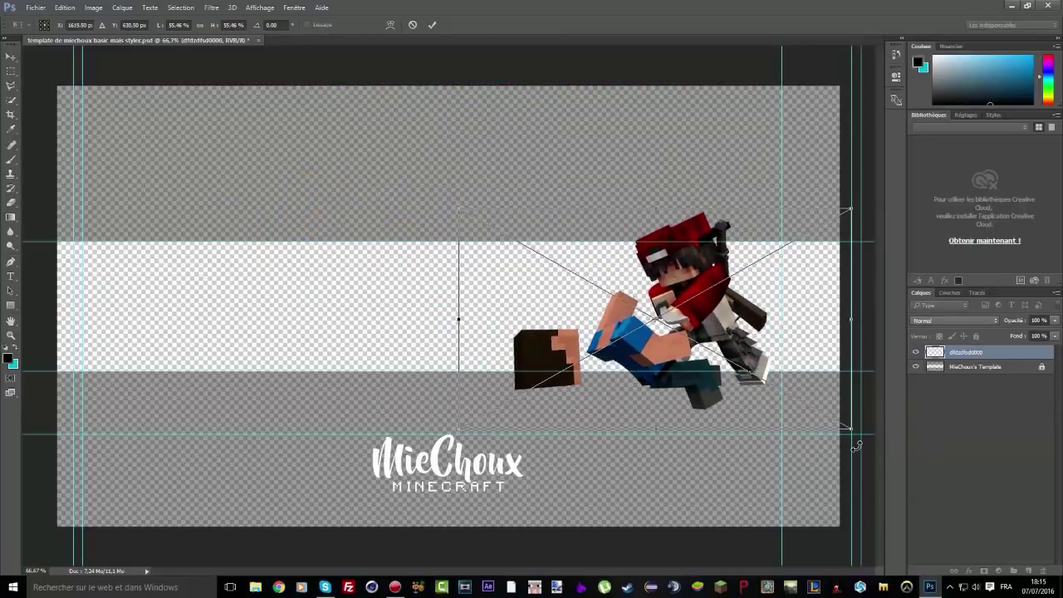
{"action": "left_click_drag", "start_coordinate": [856, 439], "coordinate": [803, 423]}
{"action": "left_click_drag", "start_coordinate": [658, 336], "coordinate": [578, 276]}
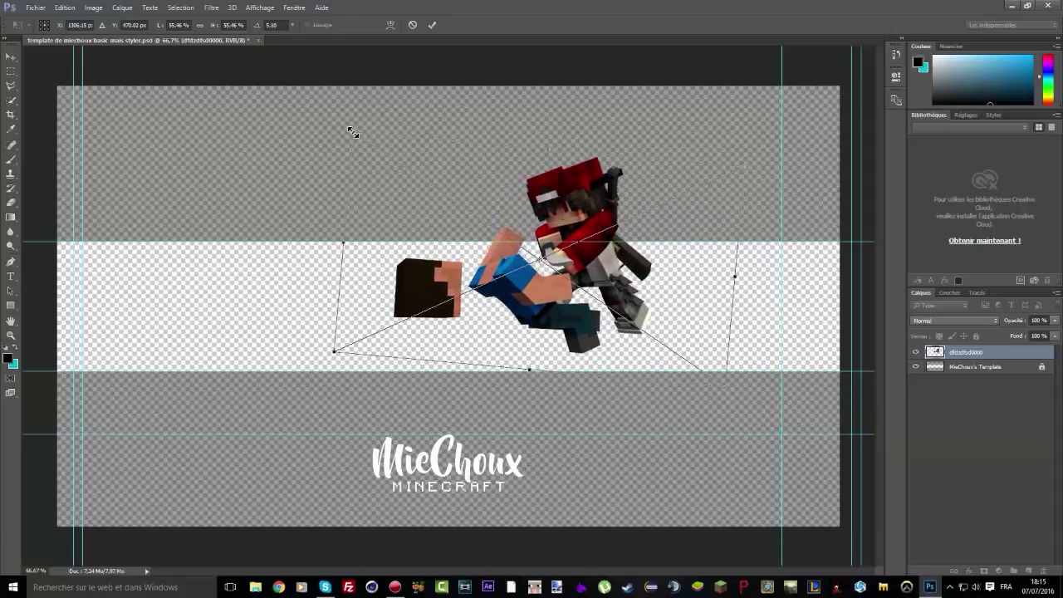
Step: Try squashing the render to about 54.55% width and 37.21% height while repositioning it, and cancel the placement
{"action": "left_click_drag", "start_coordinate": [352, 133], "coordinate": [354, 207]}
{"action": "left_click_drag", "start_coordinate": [562, 276], "coordinate": [600, 260]}
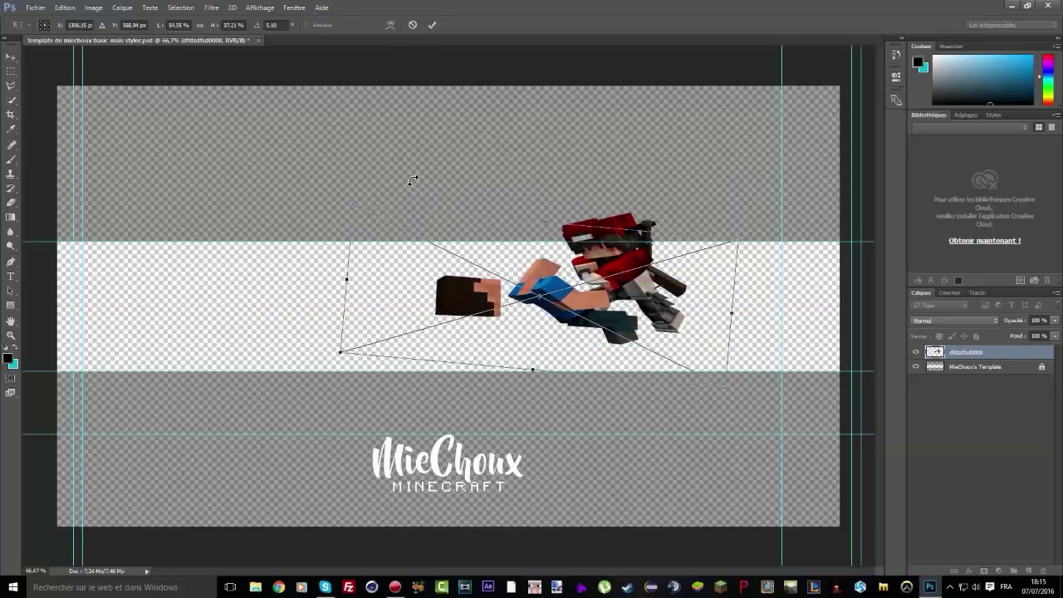
{"action": "left_click_drag", "start_coordinate": [618, 297], "coordinate": [581, 314]}
{"action": "key", "text": "ctrl+z"}
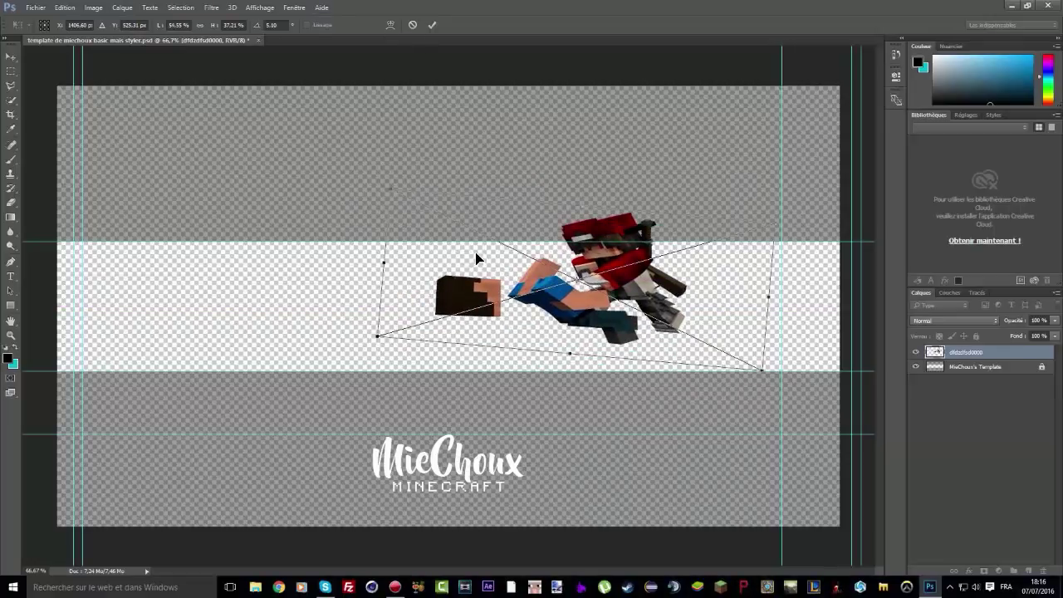
{"action": "left_click", "coordinate": [412, 25]}
Step: Place dfdzdfsd0000.png from the RENDU folder as a linked image in the banner template
{"action": "left_click", "coordinate": [34, 8]}
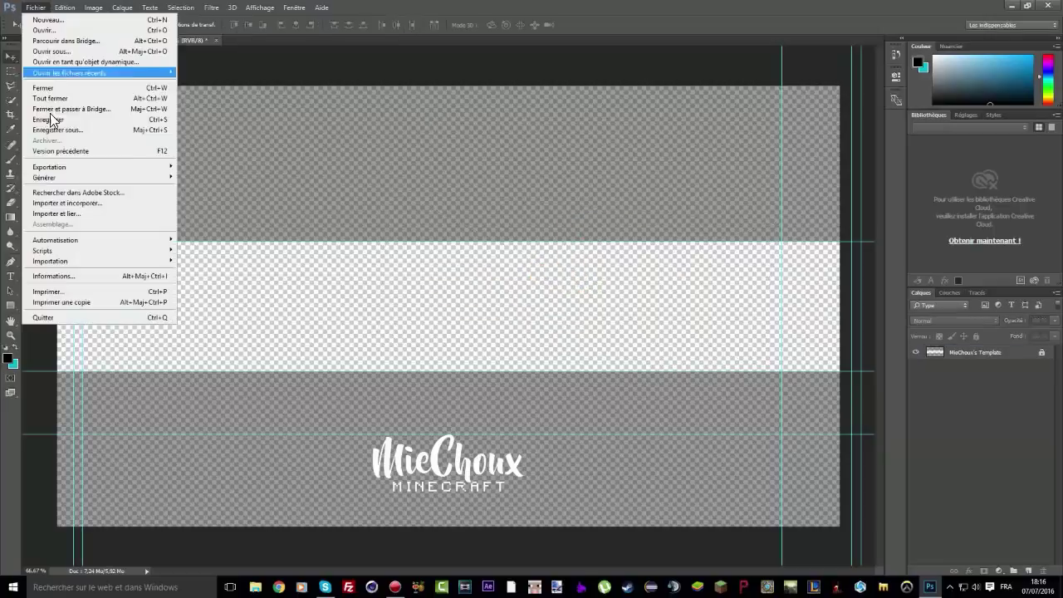
{"action": "left_click", "coordinate": [76, 214]}
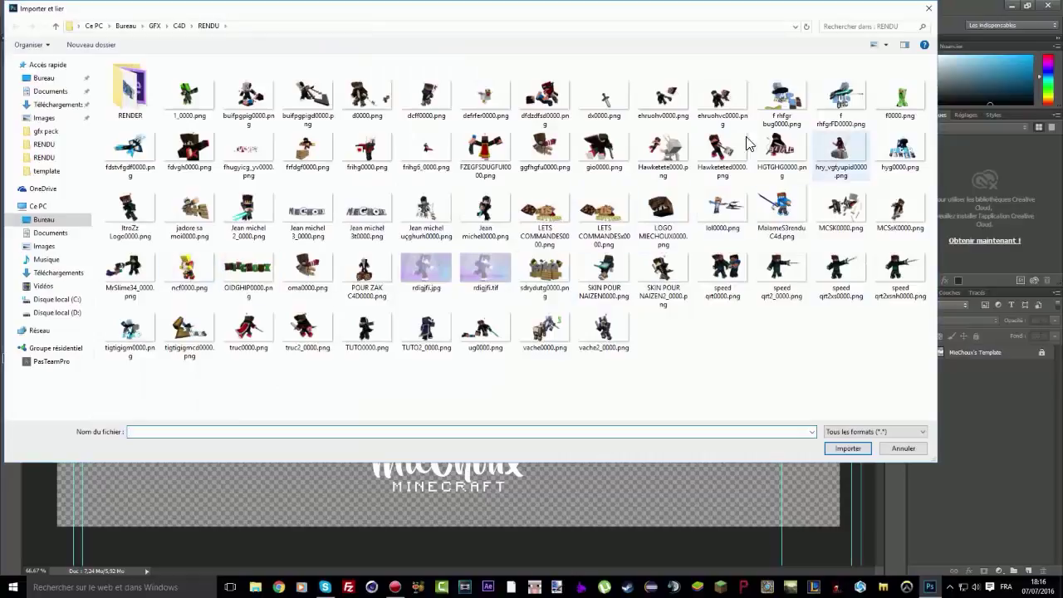
{"action": "left_click", "coordinate": [542, 99]}
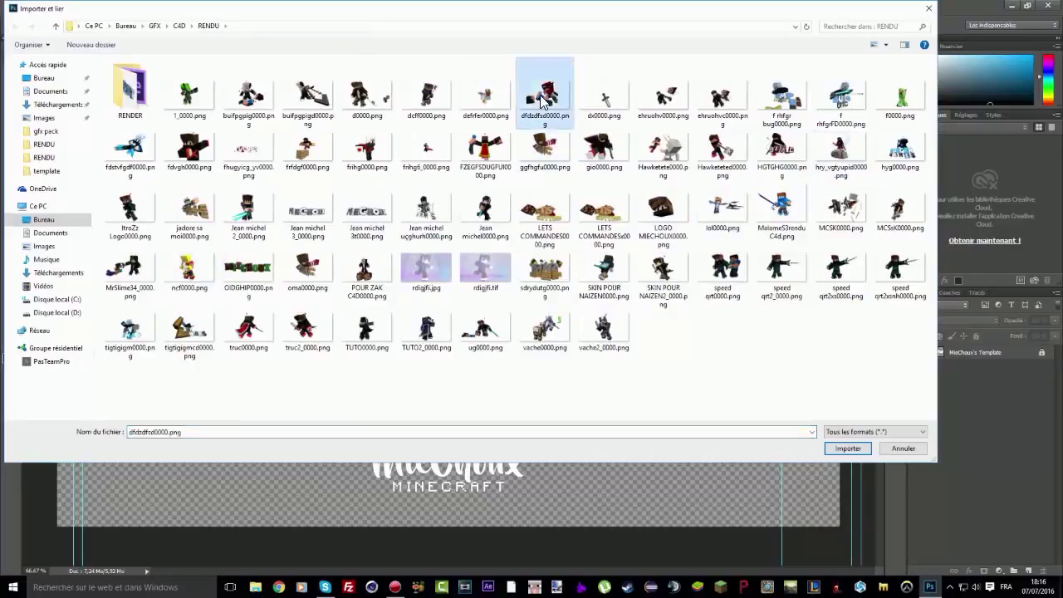
{"action": "double_click", "coordinate": [542, 100]}
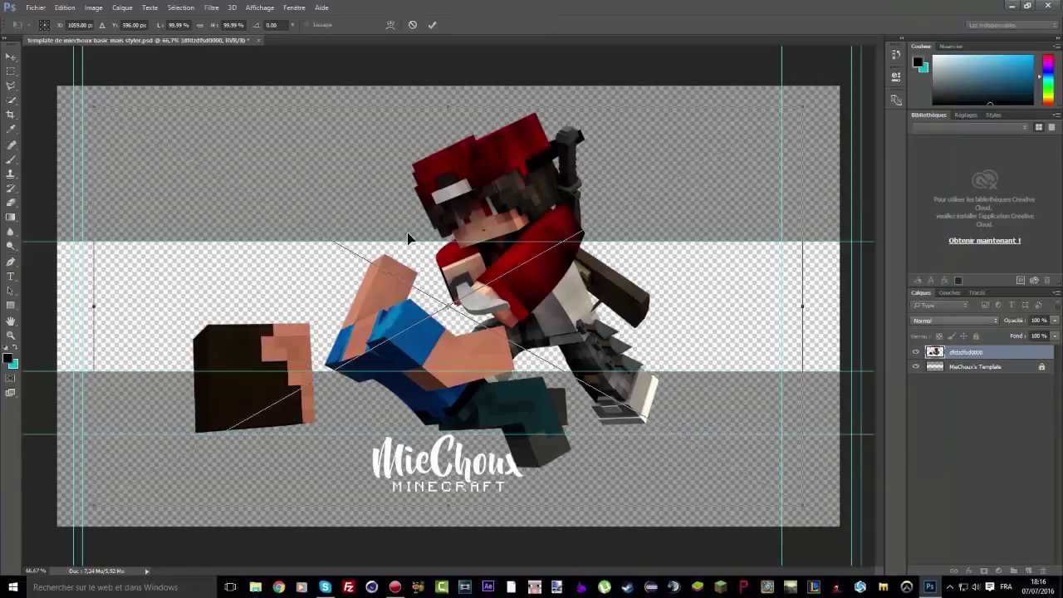
Step: Scale the placed render to about 65.15%, move it to about X 1060, Y 612 px, and commit the placement
{"action": "left_click_drag", "start_coordinate": [804, 504], "coordinate": [588, 368]}
{"action": "left_click_drag", "start_coordinate": [335, 226], "coordinate": [571, 291]}
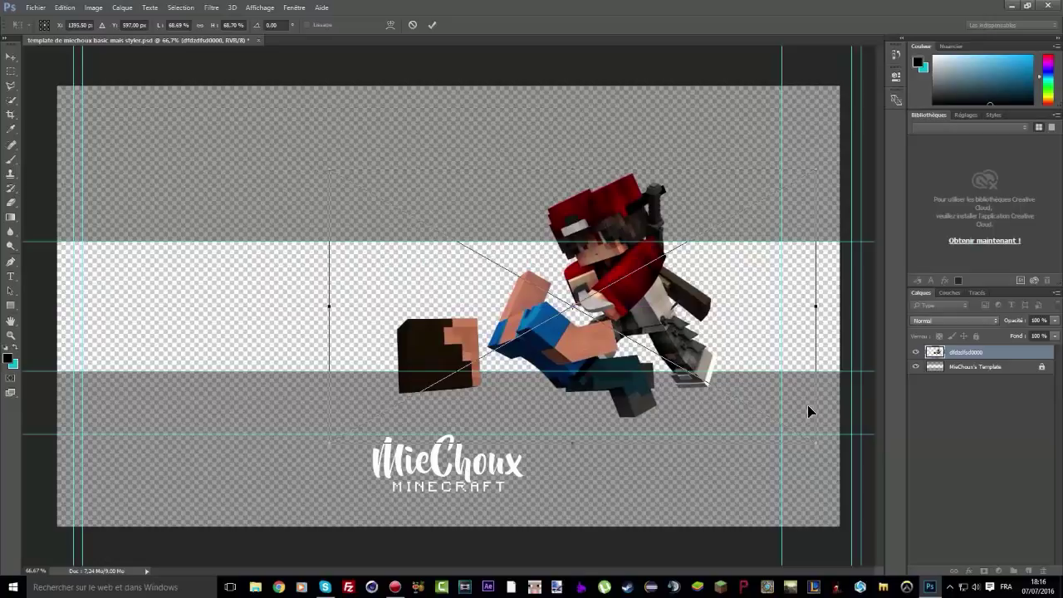
{"action": "left_click_drag", "start_coordinate": [818, 446], "coordinate": [793, 425]}
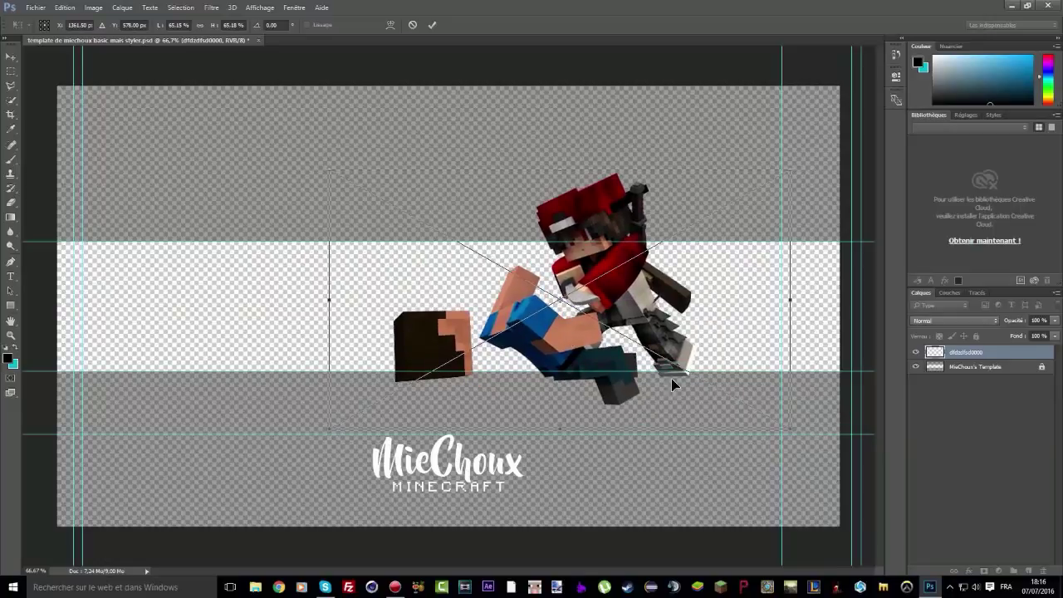
{"action": "left_click_drag", "start_coordinate": [525, 260], "coordinate": [400, 251]}
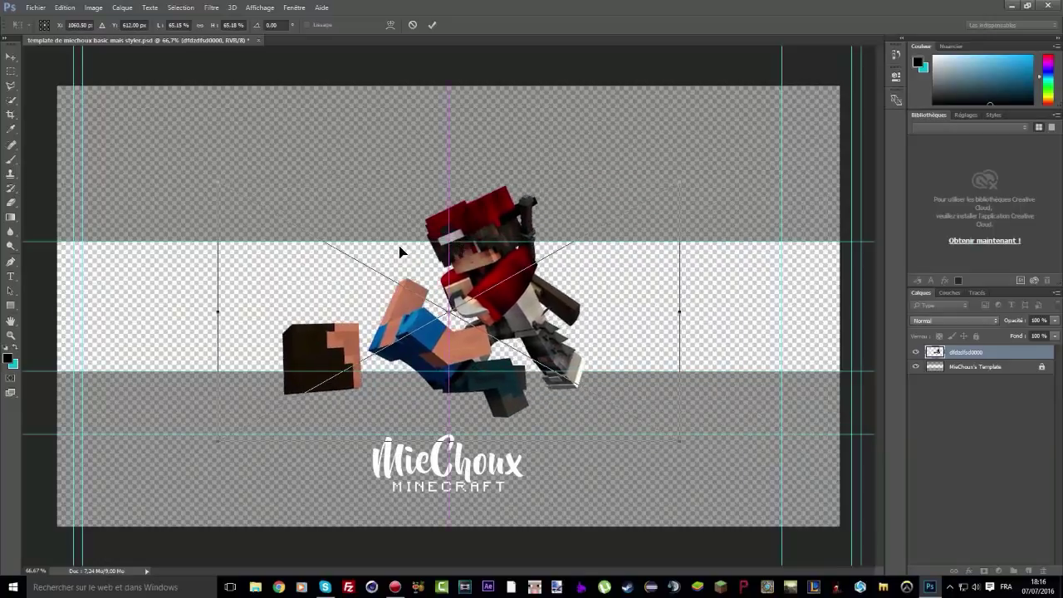
{"action": "left_click", "coordinate": [432, 25]}
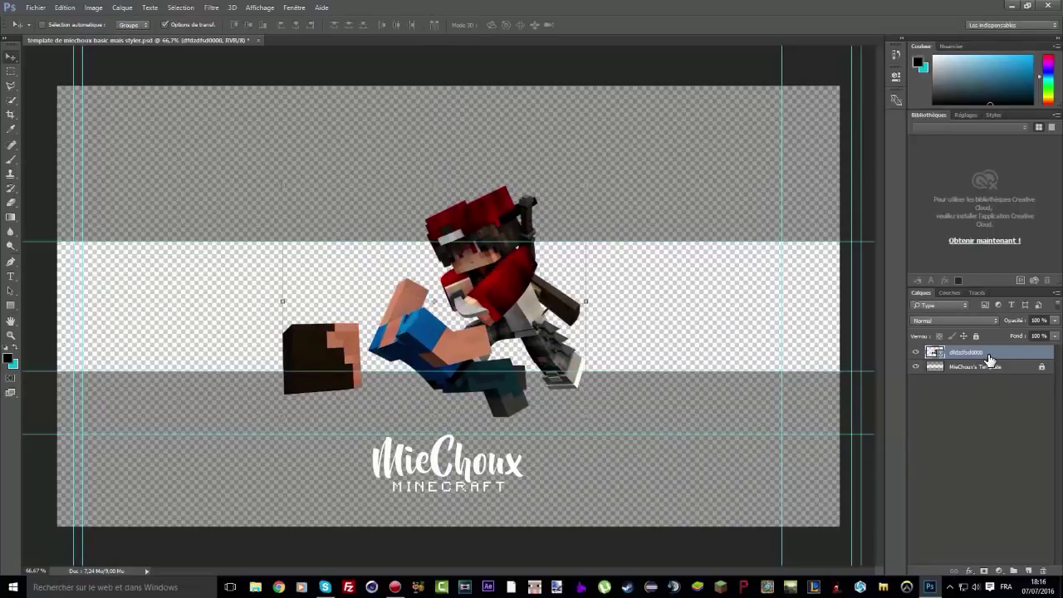
Step: Move the dfdzdfsd0000 layer below MieChoux's Template and rasterize it for use with the Eraser tool
{"action": "left_click_drag", "start_coordinate": [990, 358], "coordinate": [987, 402]}
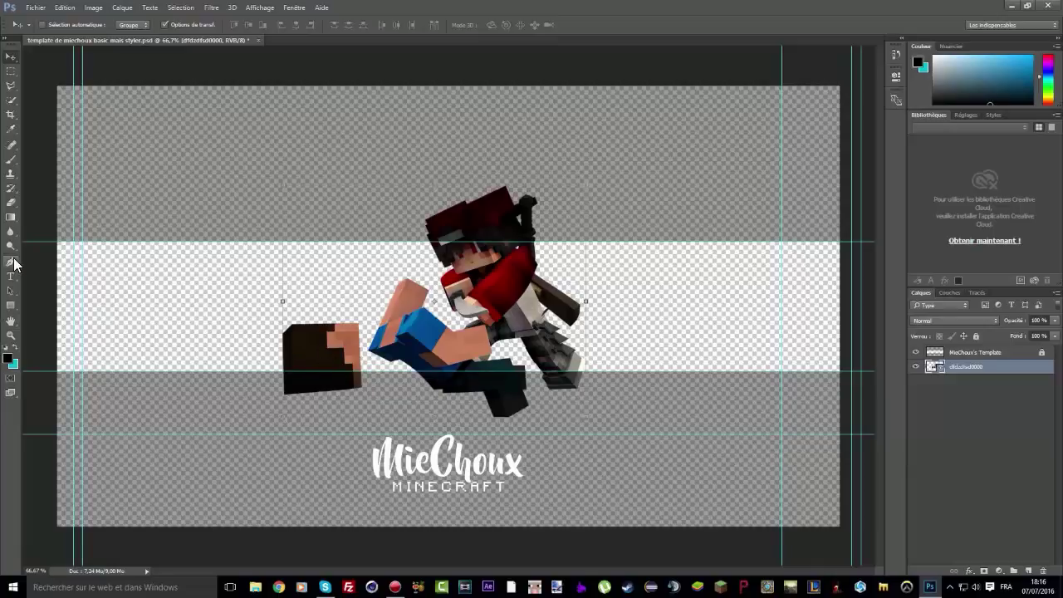
{"action": "left_click", "coordinate": [974, 372]}
{"action": "left_click", "coordinate": [15, 205]}
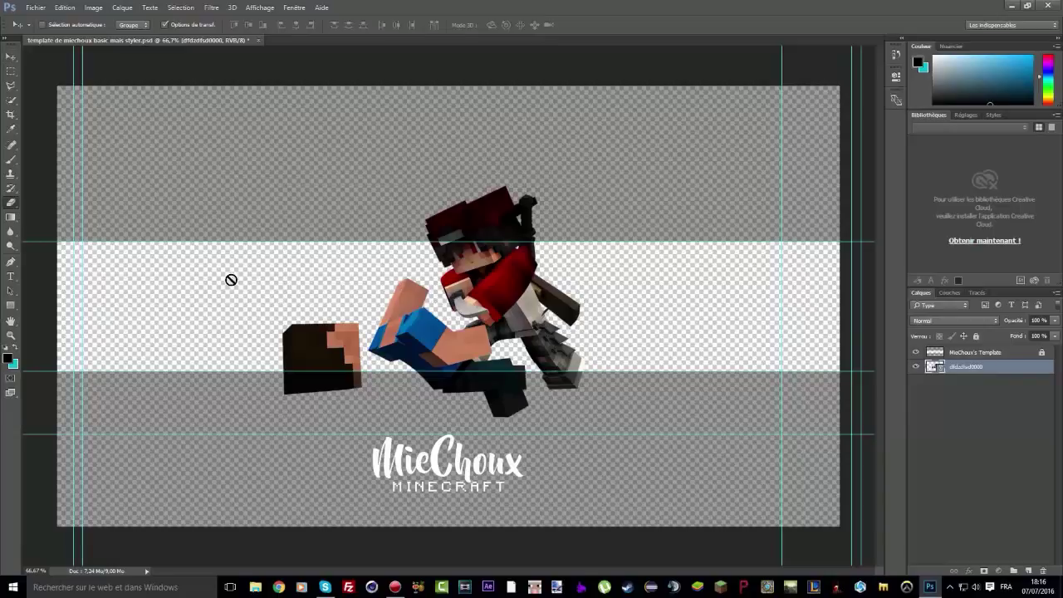
{"action": "left_click", "coordinate": [230, 277]}
{"action": "left_click", "coordinate": [504, 229]}
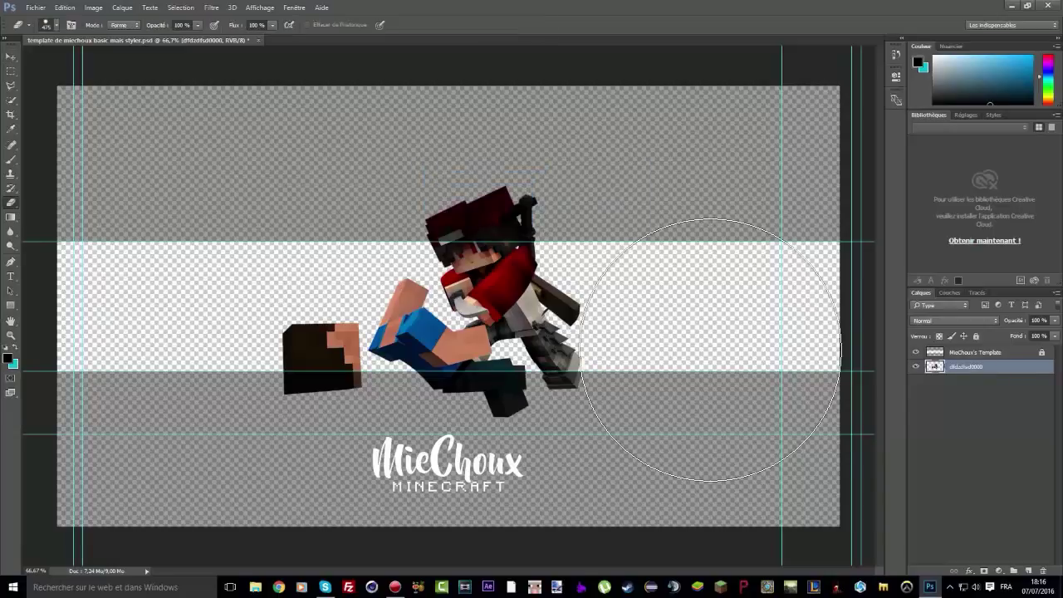
Step: Open the layer style settings of the rasterized render layer and enable the Satin effect
{"action": "left_click", "coordinate": [10, 57]}
{"action": "left_click", "coordinate": [974, 390]}
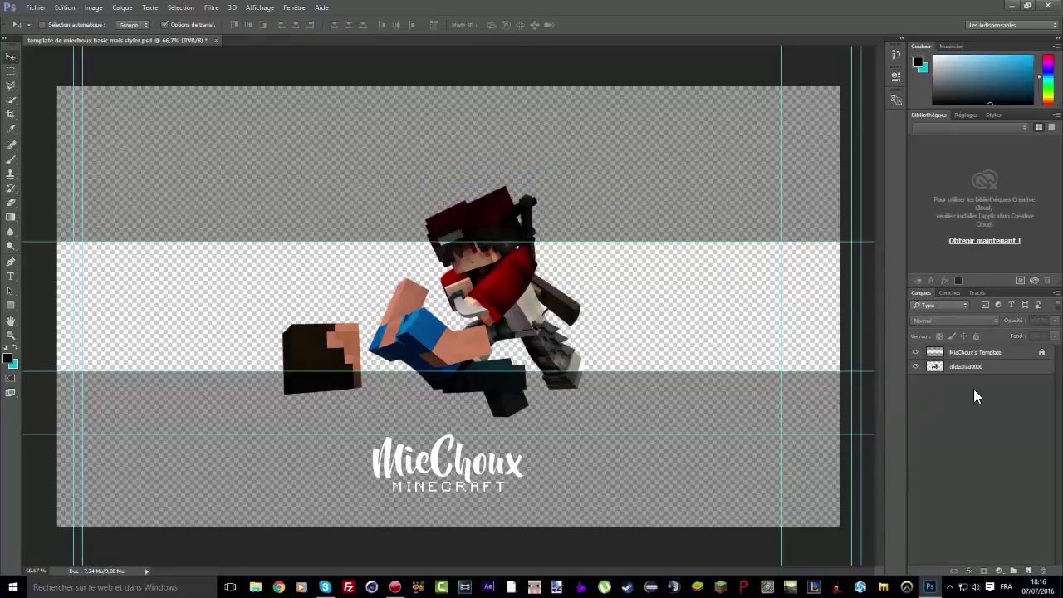
{"action": "left_click", "coordinate": [981, 375]}
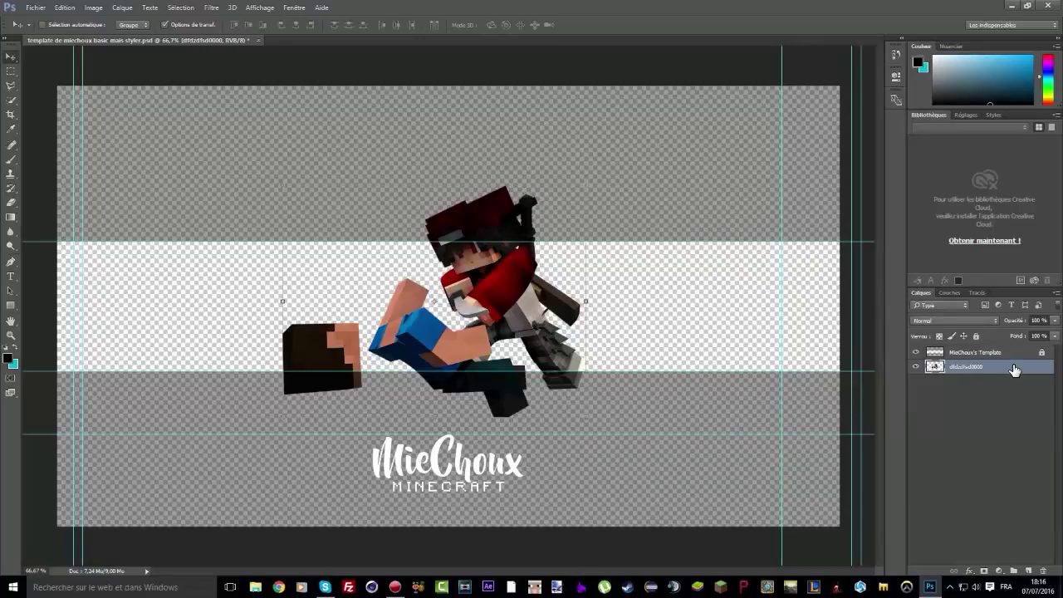
{"action": "double_click", "coordinate": [1013, 369]}
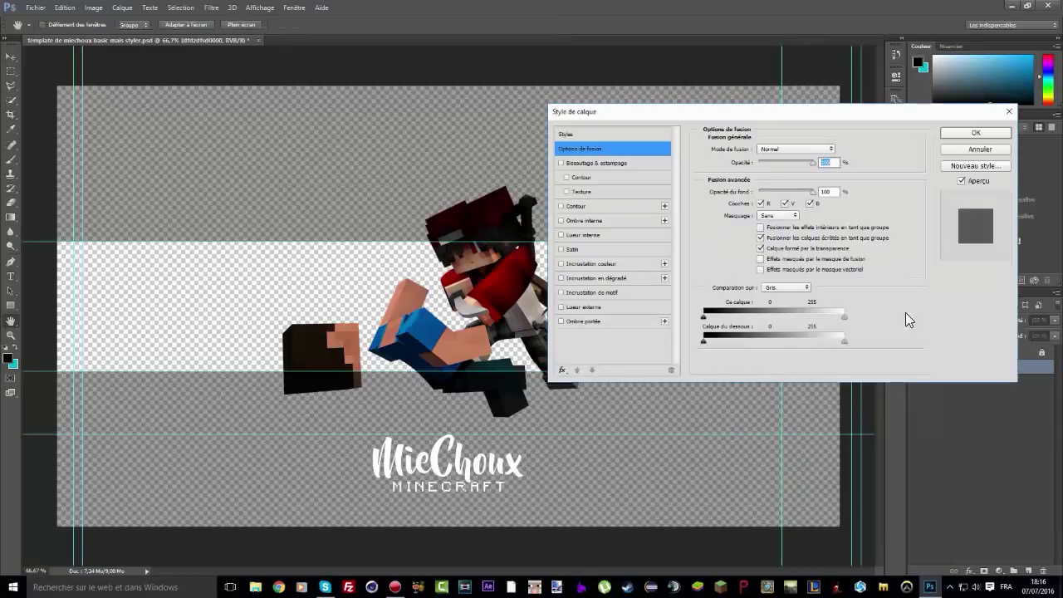
{"action": "left_click", "coordinate": [573, 249]}
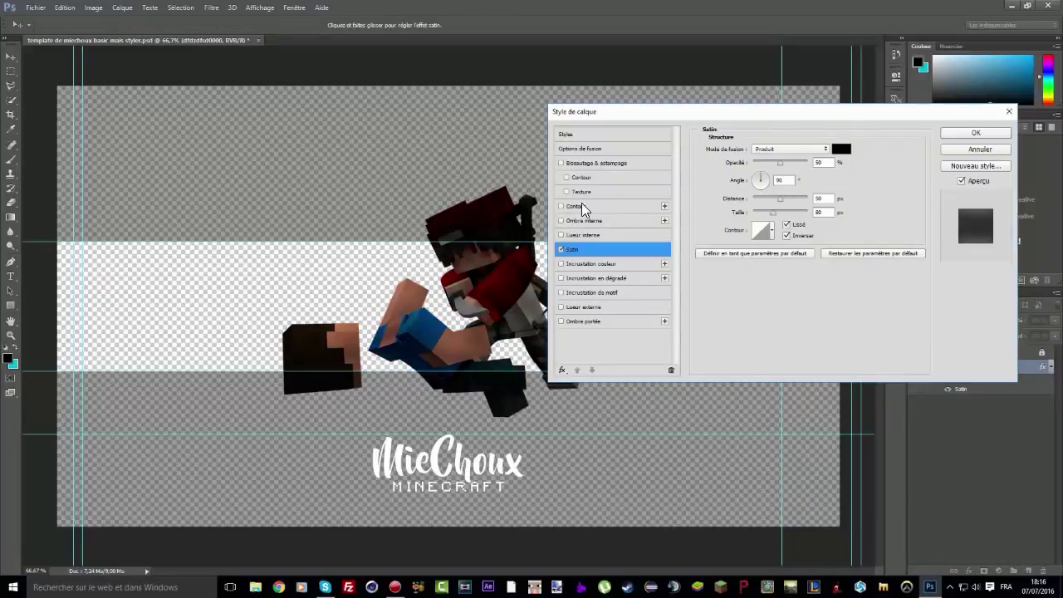
Step: Add an inner glow (Lueur interne) to the render with 68% opacity, 32 px size and blend mode Densité couleur -, and apply the layer style
{"action": "left_click", "coordinate": [584, 235]}
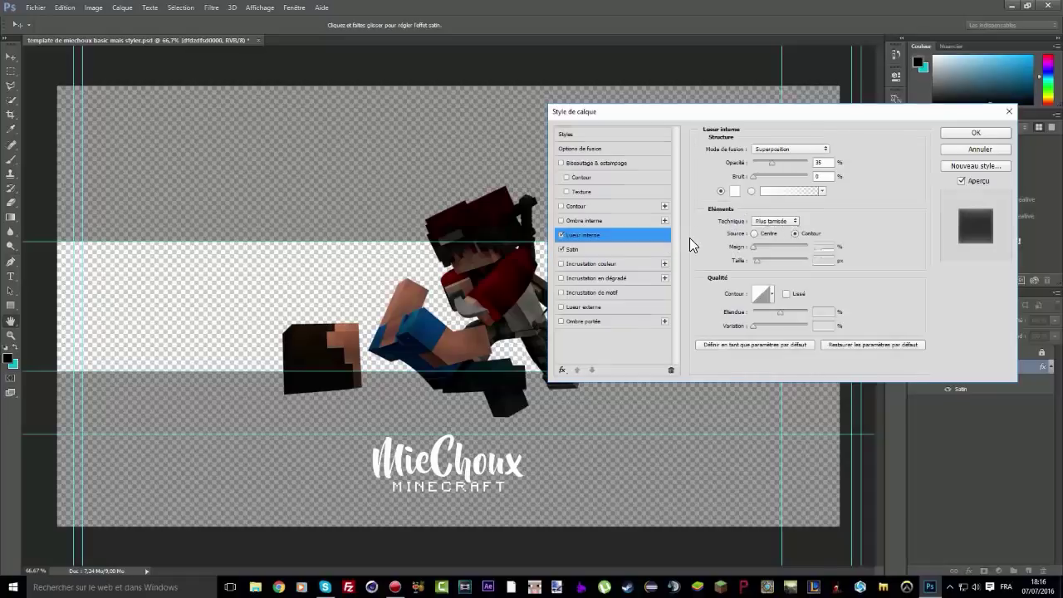
{"action": "left_click_drag", "start_coordinate": [767, 157], "coordinate": [790, 160]}
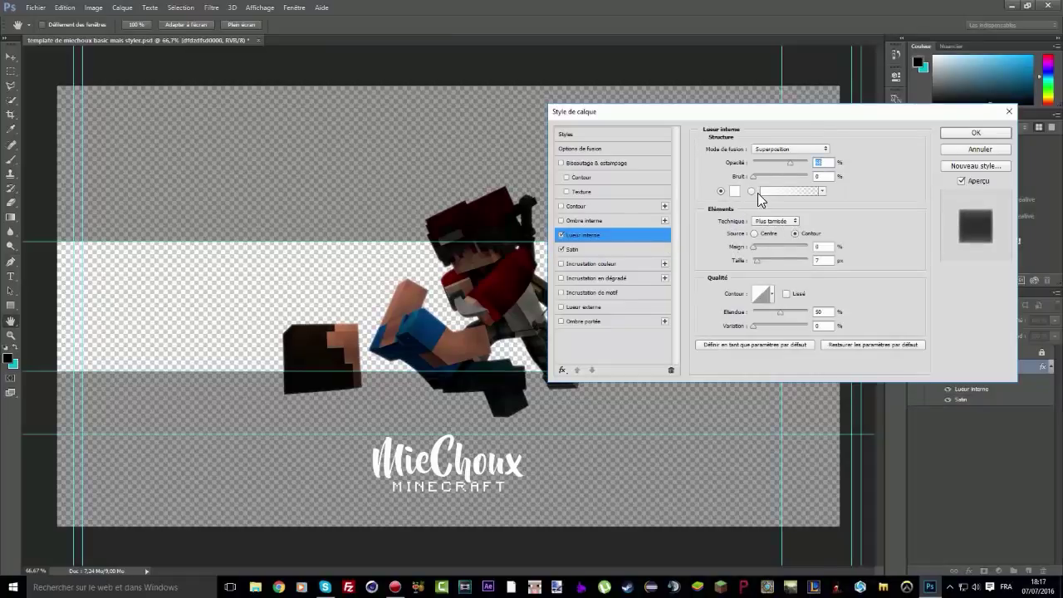
{"action": "left_click_drag", "start_coordinate": [758, 260], "coordinate": [762, 260]}
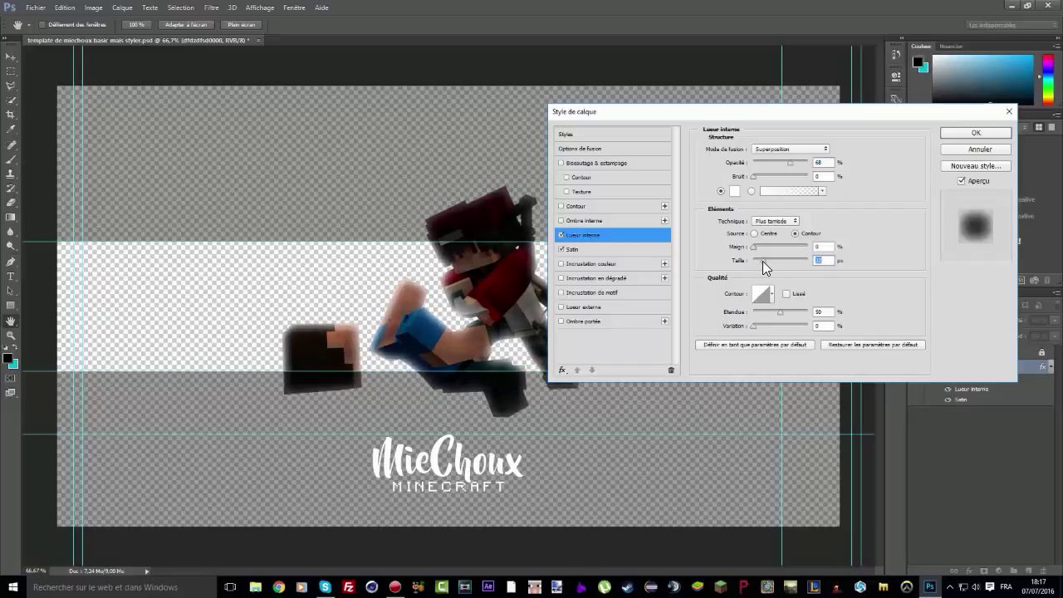
{"action": "left_click", "coordinate": [780, 149]}
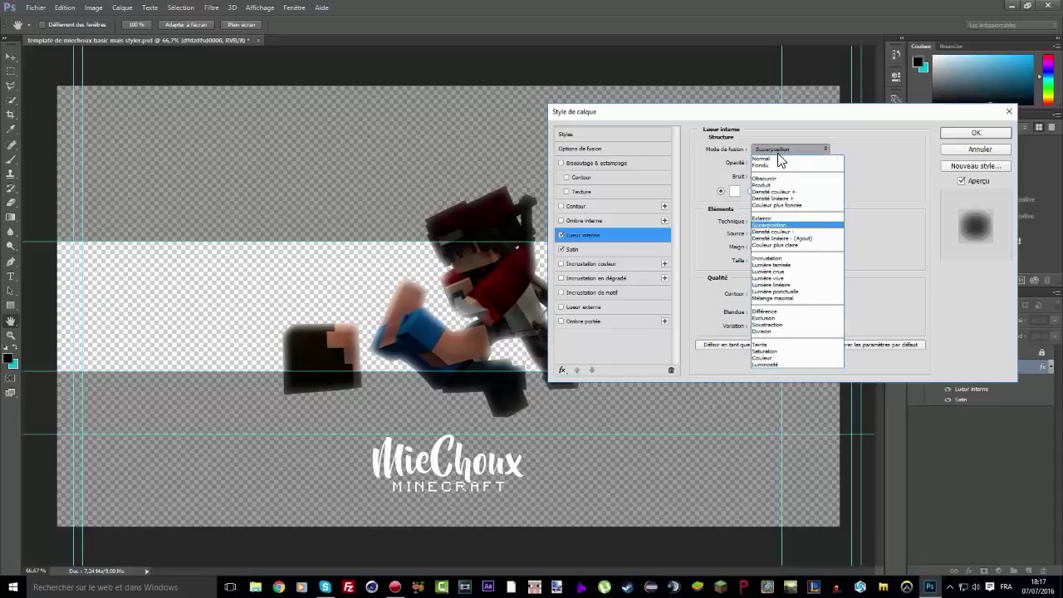
{"action": "left_click", "coordinate": [782, 237]}
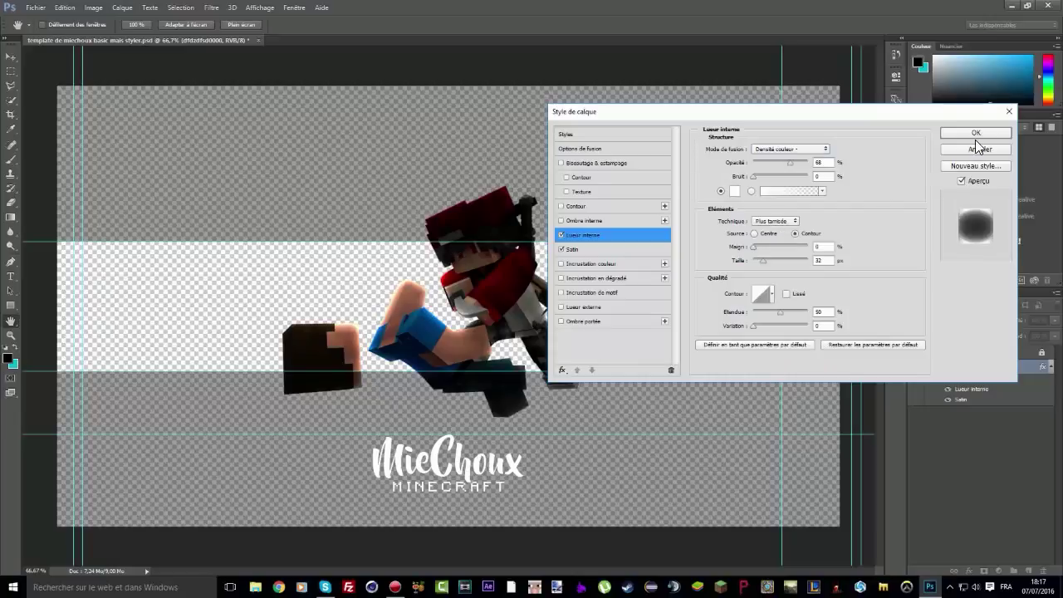
{"action": "left_click", "coordinate": [975, 135]}
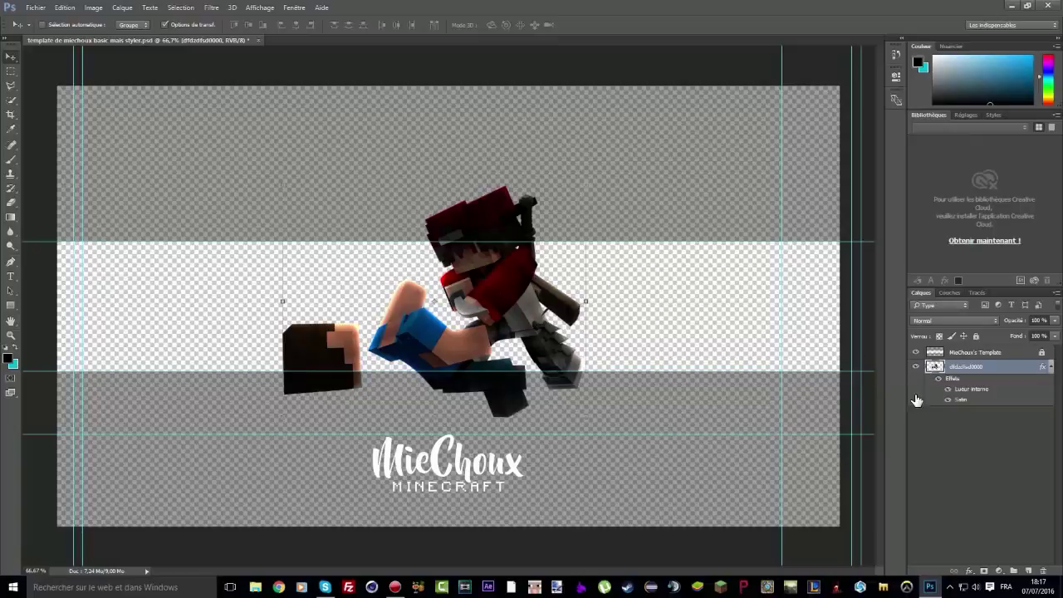
Step: Nudge the render slightly downward in the banner and collapse the effects list of its layer
{"action": "mouse_move", "coordinate": [505, 309]}
{"action": "left_mouse_down"}
{"action": "mouse_move", "coordinate": [511, 324]}
{"action": "mouse_move", "coordinate": [503, 312]}
{"action": "left_mouse_up"}
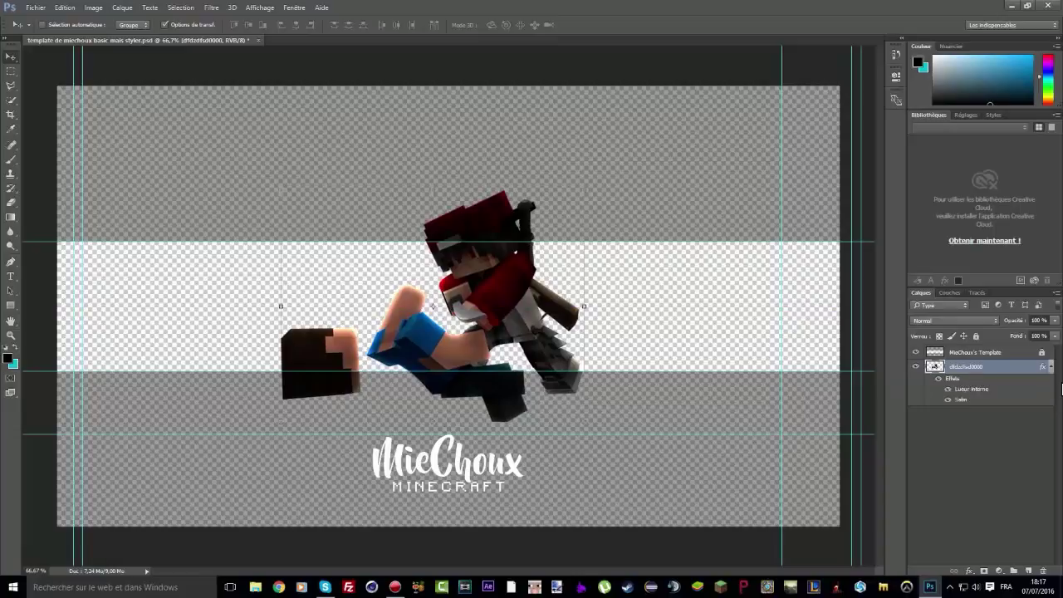
{"action": "left_click", "coordinate": [1051, 368]}
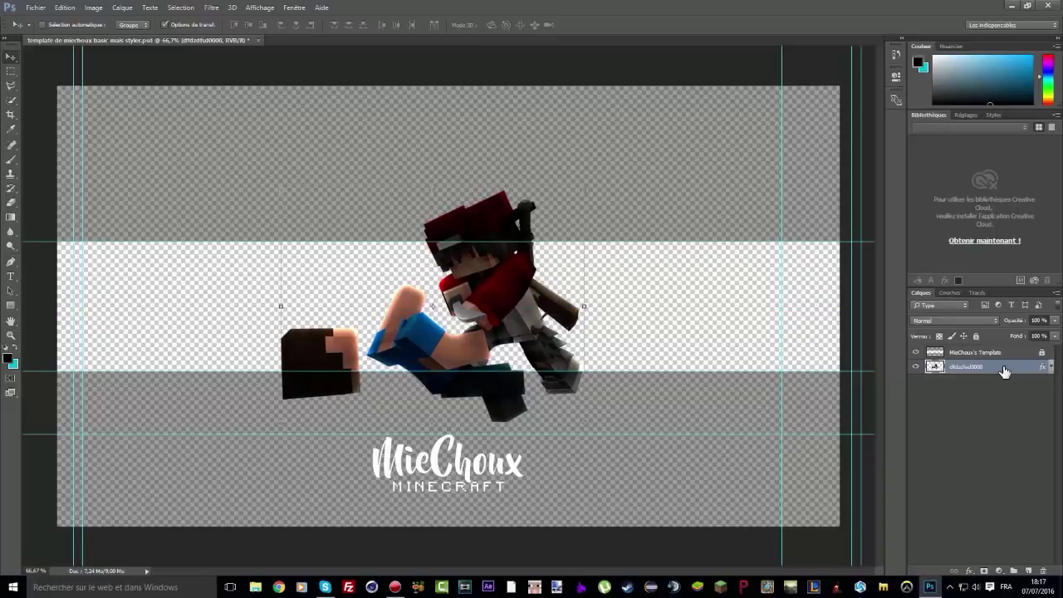
{"action": "left_click", "coordinate": [1051, 367]}
{"action": "left_click", "coordinate": [1051, 368]}
{"action": "left_click", "coordinate": [1052, 368]}
{"action": "left_click", "coordinate": [1051, 368]}
Step: Duplicate the render layer, set the copy's blend mode to Incrustation, and lower its opacity to about 22%
{"action": "key", "text": "ctrl+j"}
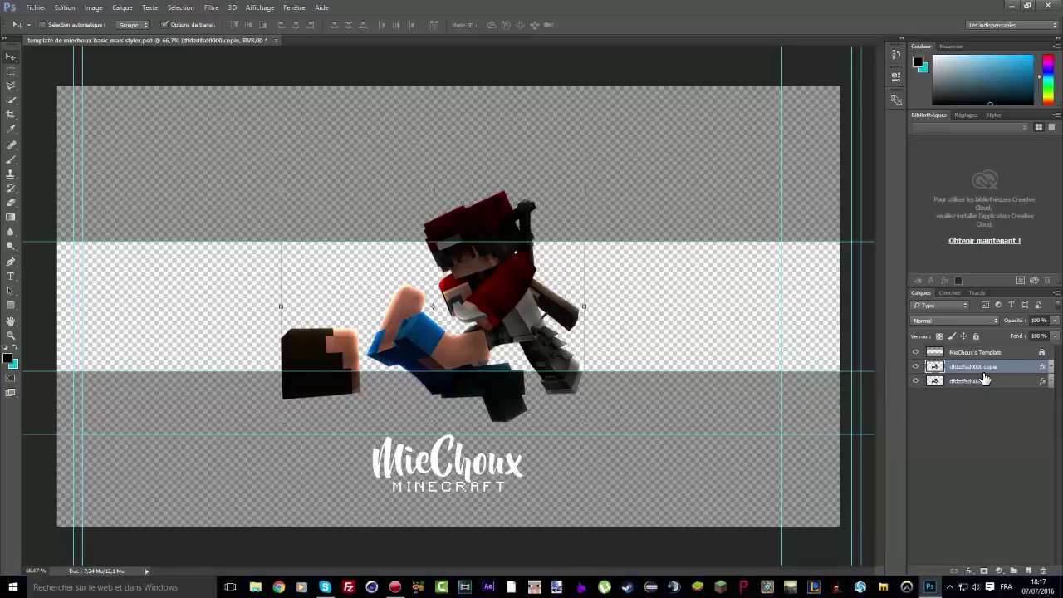
{"action": "left_click", "coordinate": [956, 320]}
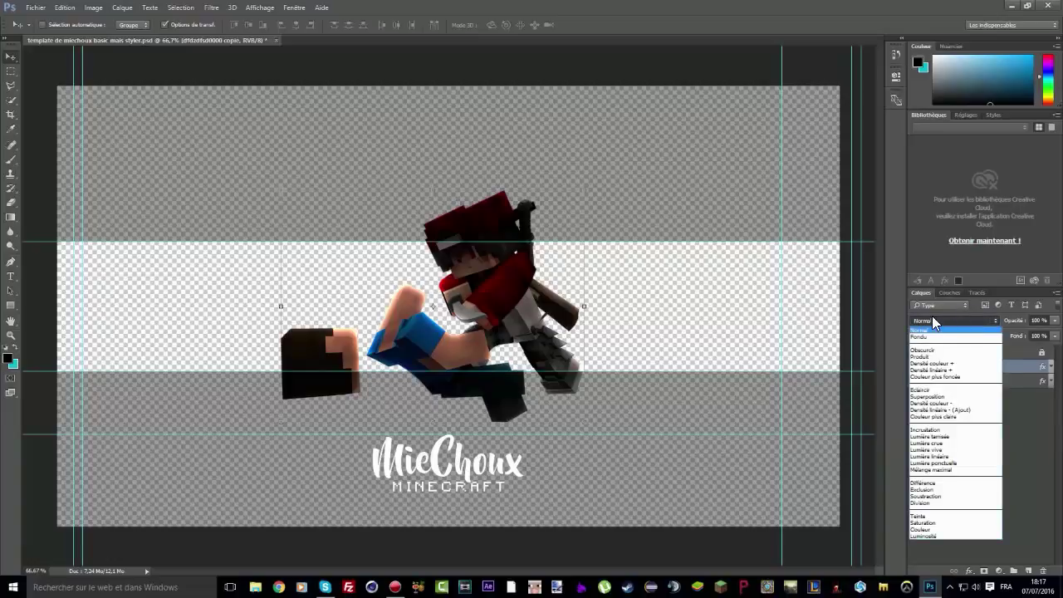
{"action": "left_click", "coordinate": [939, 430]}
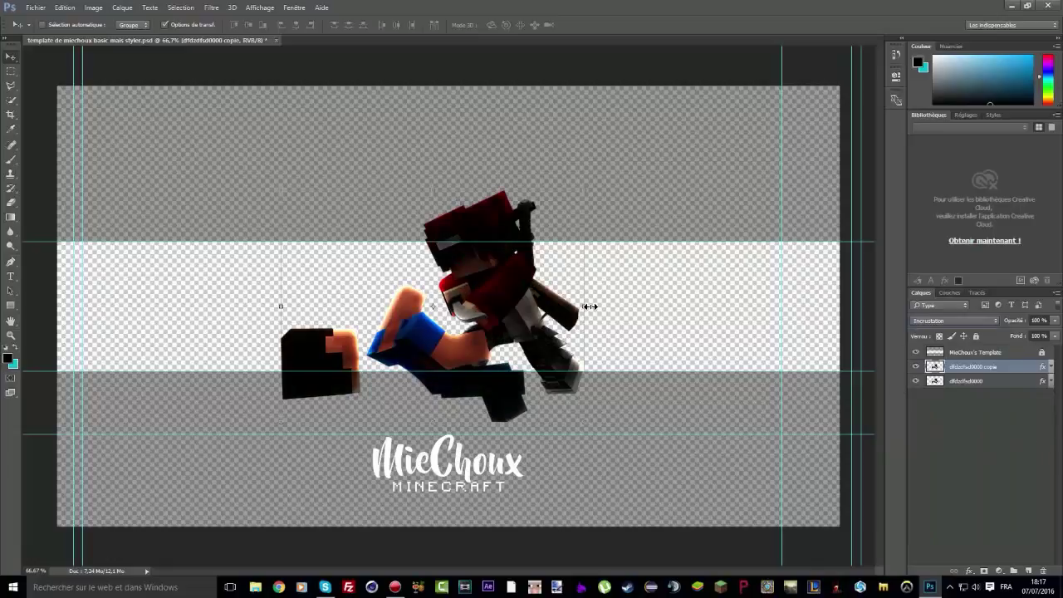
{"action": "left_click", "coordinate": [1054, 321]}
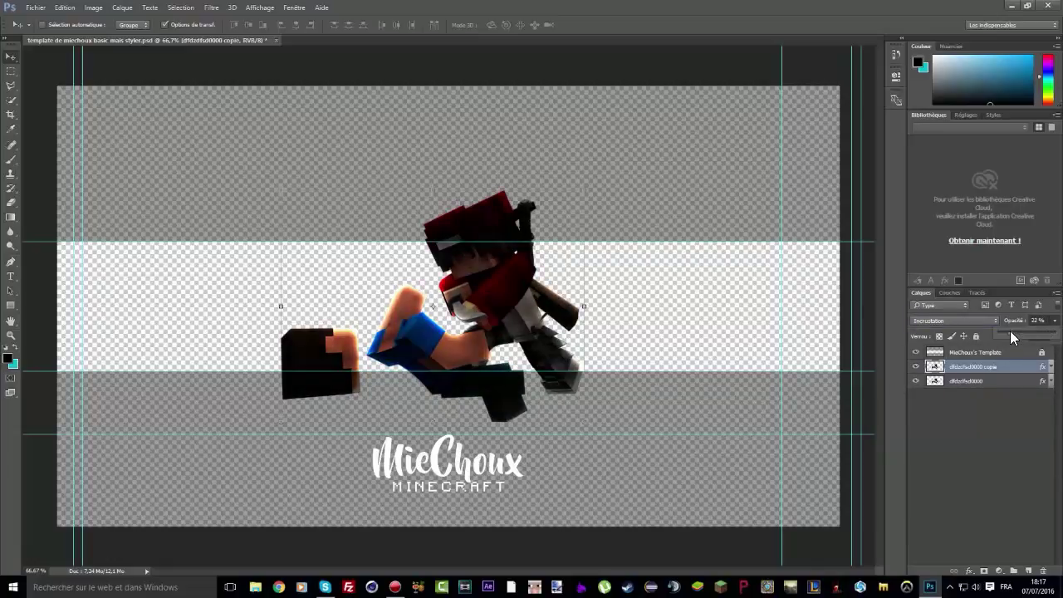
{"action": "left_click_drag", "start_coordinate": [1010, 331], "coordinate": [1007, 330]}
{"action": "left_click", "coordinate": [998, 408]}
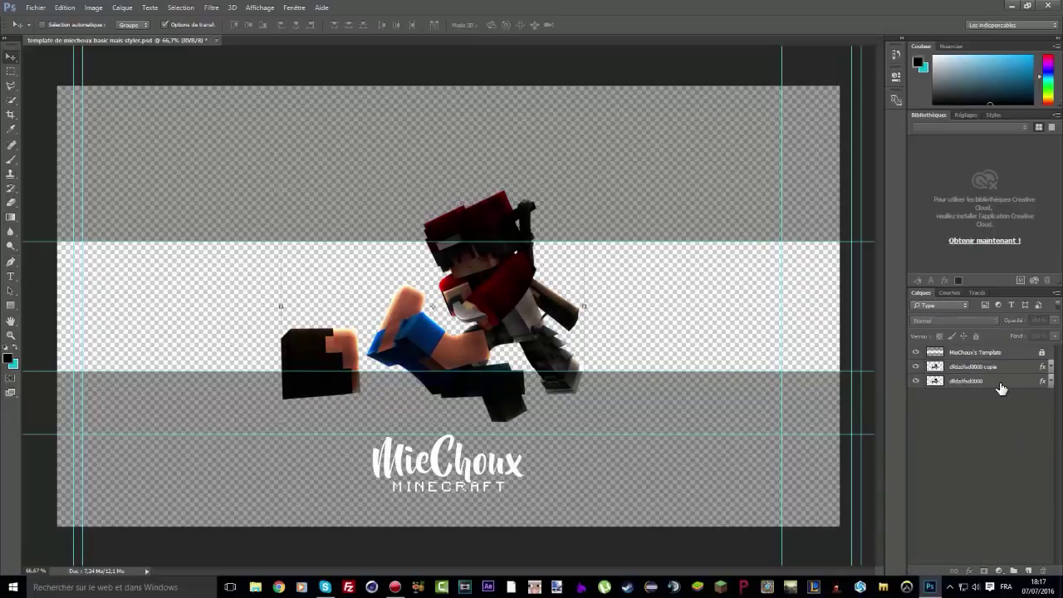
Step: Duplicate the original dfdzdfsd0000 layer and open the Filter Gallery for the new copy
{"action": "left_click", "coordinate": [1001, 387]}
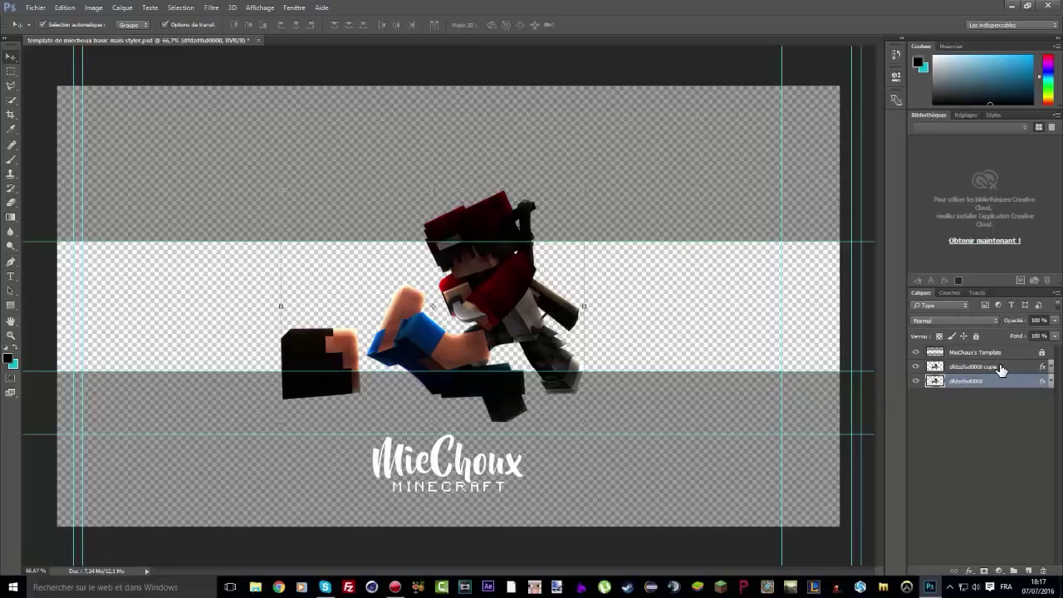
{"action": "key", "text": "ctrl+j"}
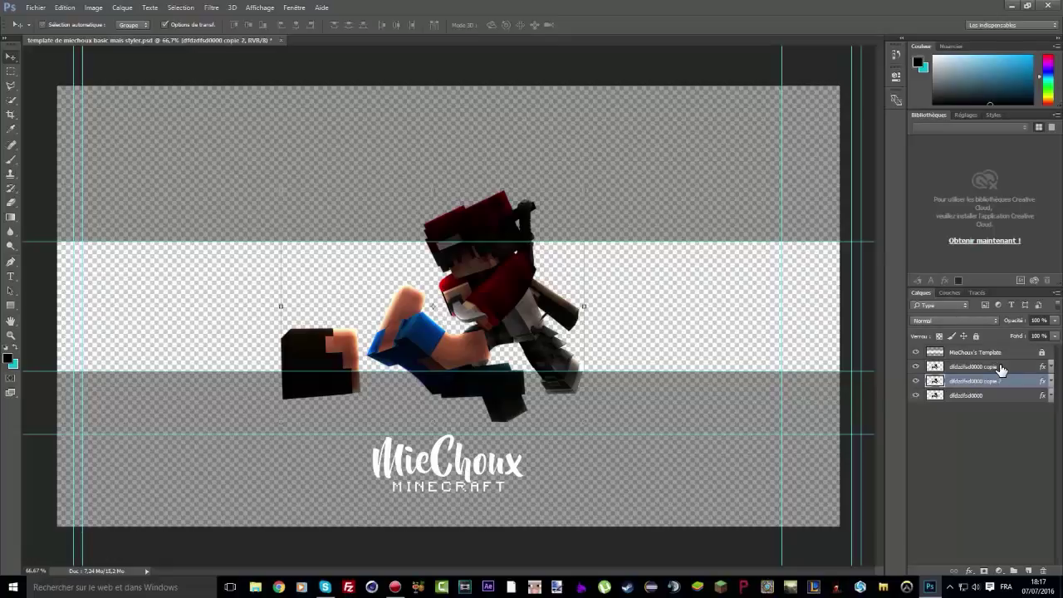
{"action": "left_click", "coordinate": [211, 8]}
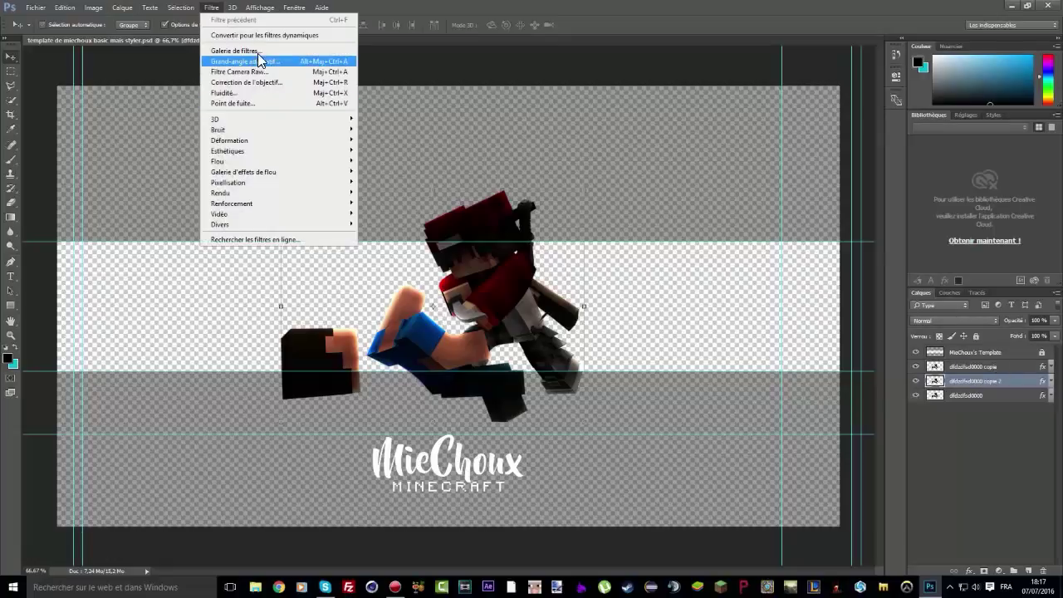
{"action": "left_click", "coordinate": [260, 52]}
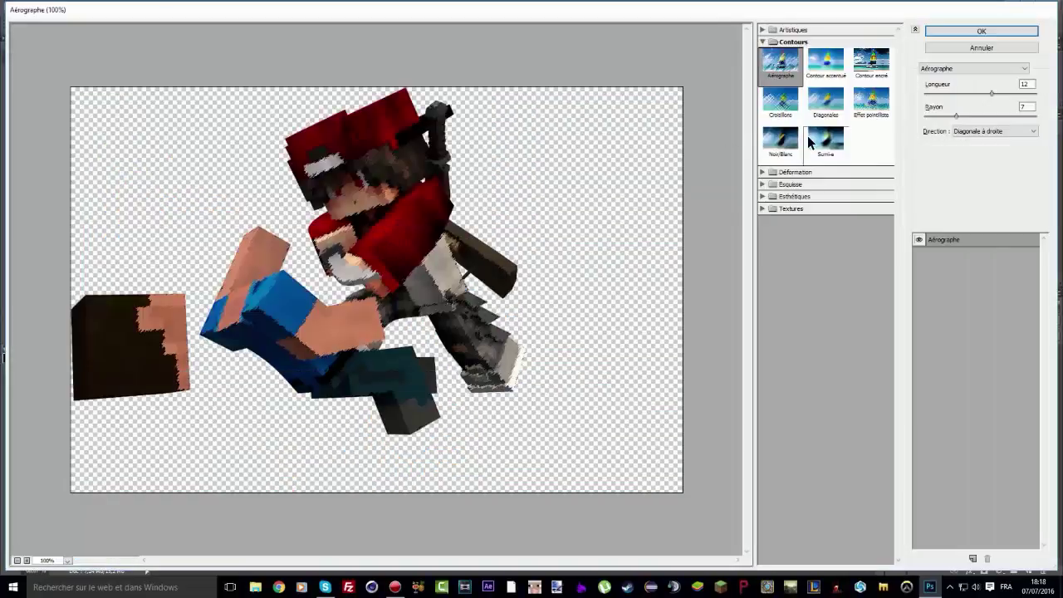
Step: Preview several Contours and Déformation filters on the render copy, including Noir/Blanc, Océan, Verre and Contour encré
{"action": "left_click", "coordinate": [808, 137]}
{"action": "left_click", "coordinate": [804, 106]}
{"action": "left_click", "coordinate": [764, 152]}
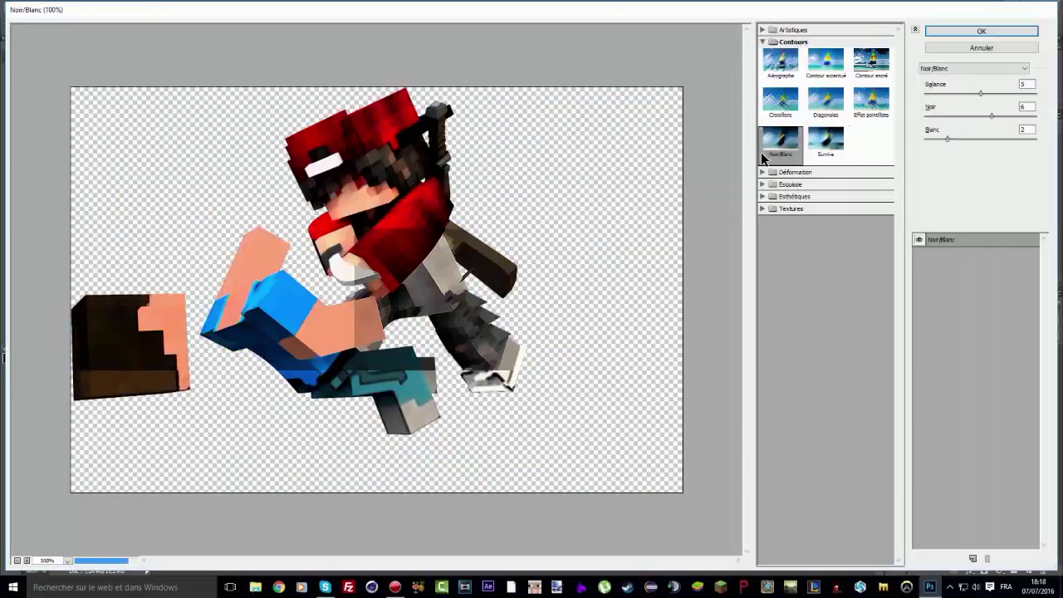
{"action": "left_click", "coordinate": [763, 172]}
{"action": "left_click", "coordinate": [773, 191]}
{"action": "left_click", "coordinate": [826, 192]}
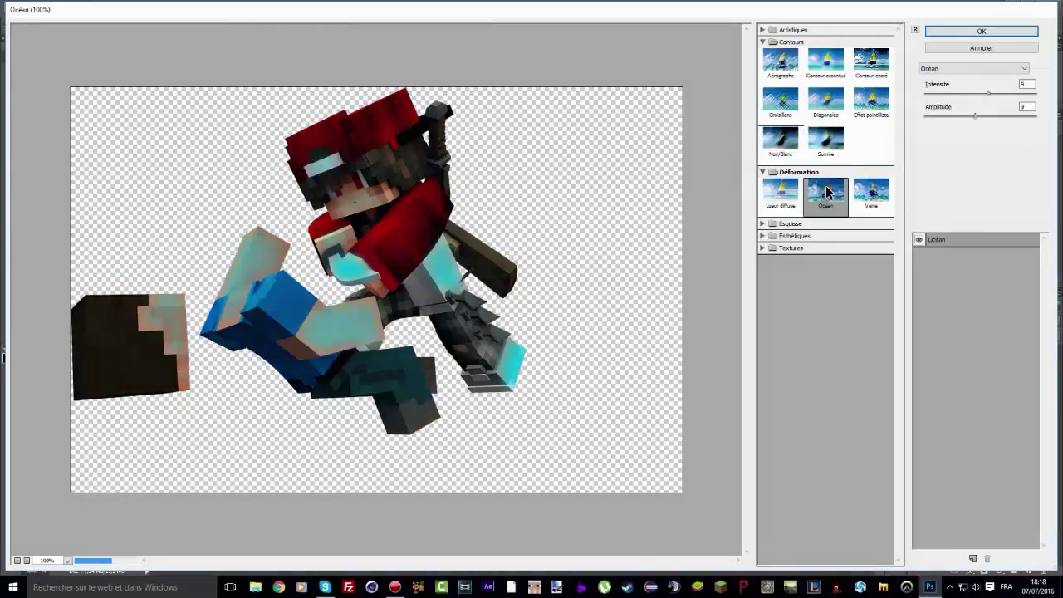
{"action": "left_click", "coordinate": [871, 191]}
{"action": "left_click", "coordinate": [872, 67]}
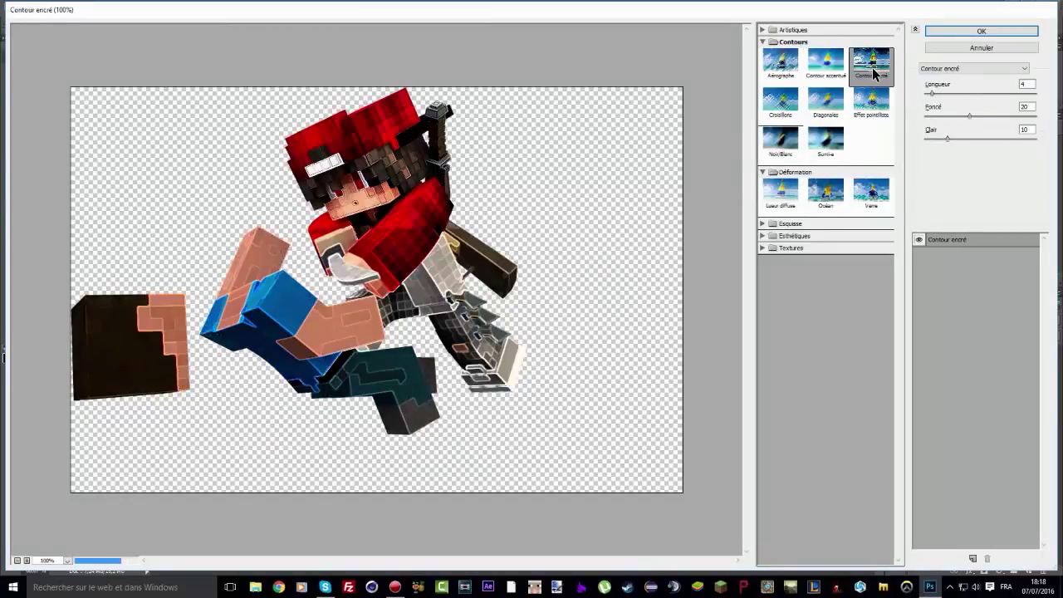
Step: Apply the Esthétiques filter Contour lumineux to the render copy with Epaisseur 1 and adjusted Luminosité
{"action": "left_click", "coordinate": [762, 235]}
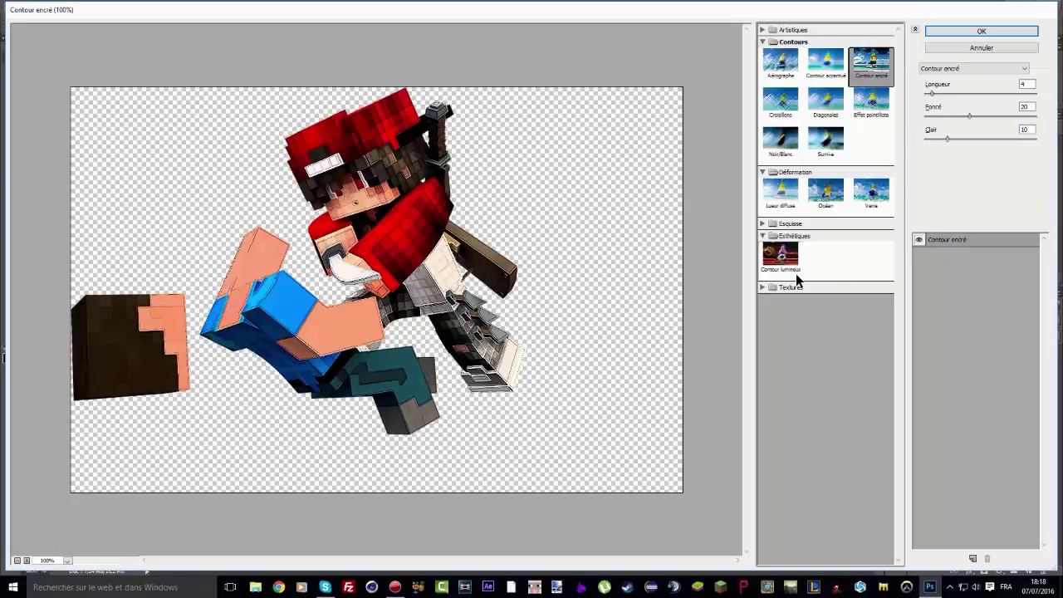
{"action": "left_click", "coordinate": [780, 264]}
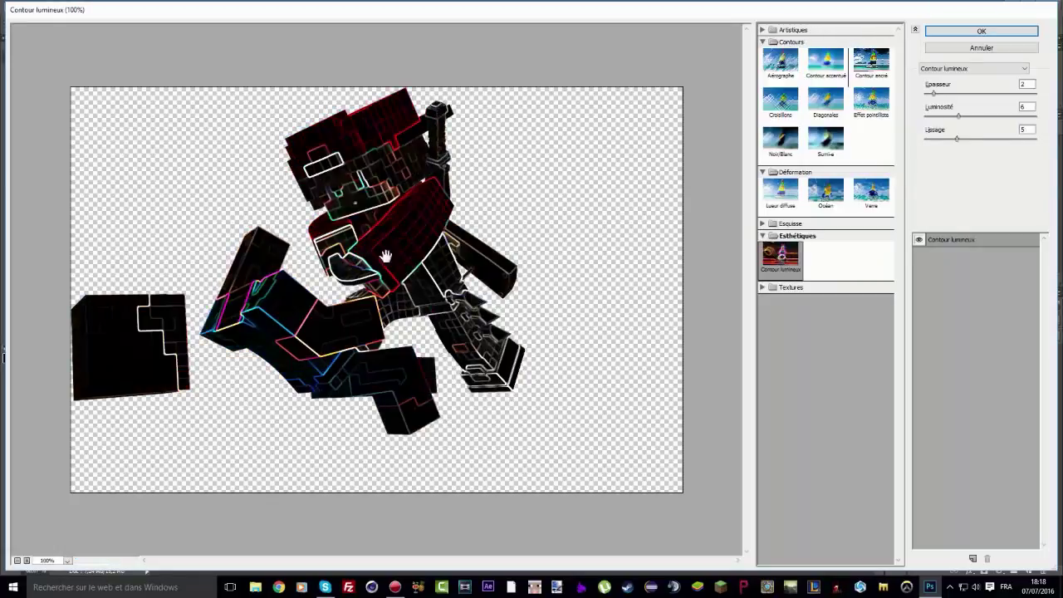
{"action": "left_click_drag", "start_coordinate": [934, 97], "coordinate": [903, 98]}
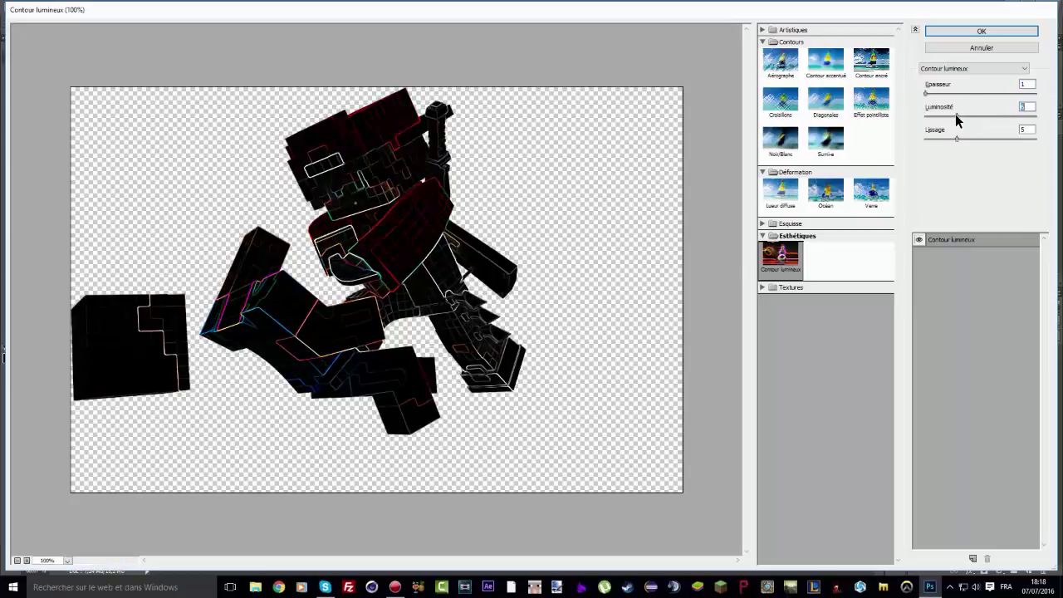
{"action": "left_click_drag", "start_coordinate": [955, 114], "coordinate": [953, 137]}
{"action": "left_click", "coordinate": [998, 33]}
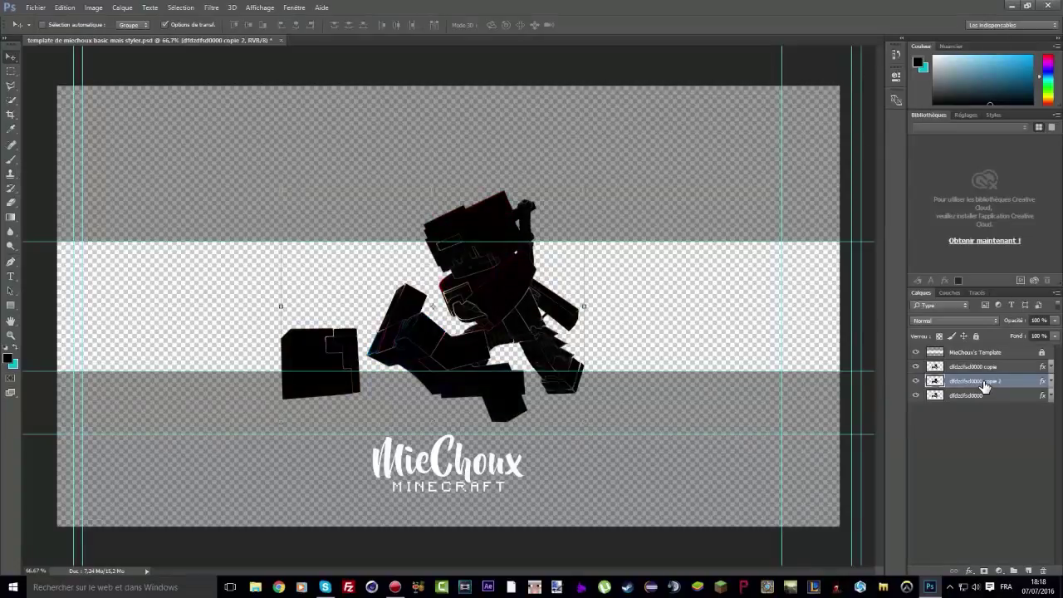
Step: Set the blend mode of the filtered dfdzdfsd0000 copie 2 layer to Superposition and its opacity to 38%
{"action": "left_click", "coordinate": [962, 321]}
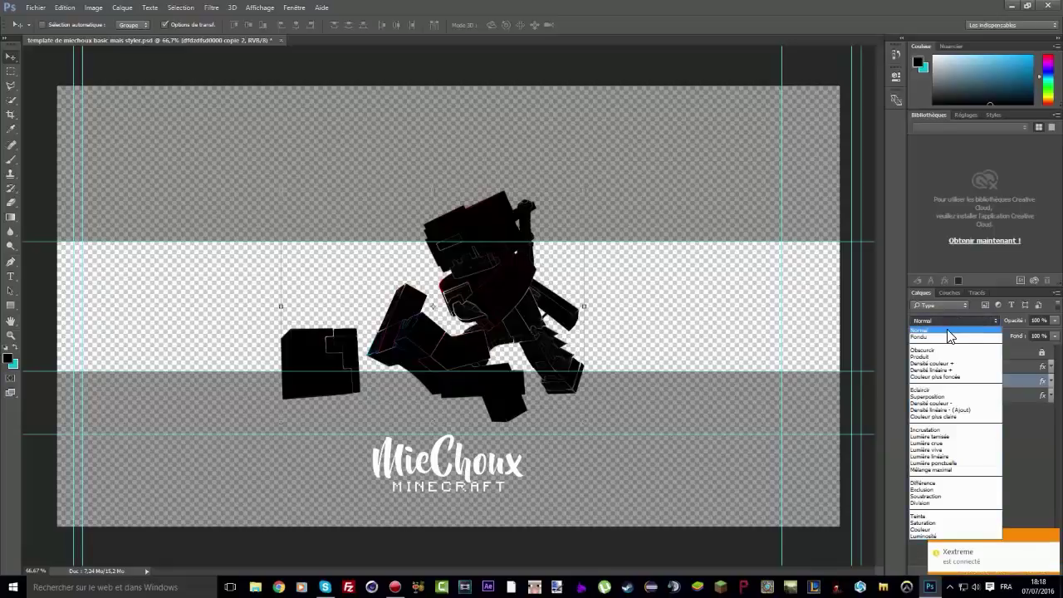
{"action": "left_click", "coordinate": [941, 397]}
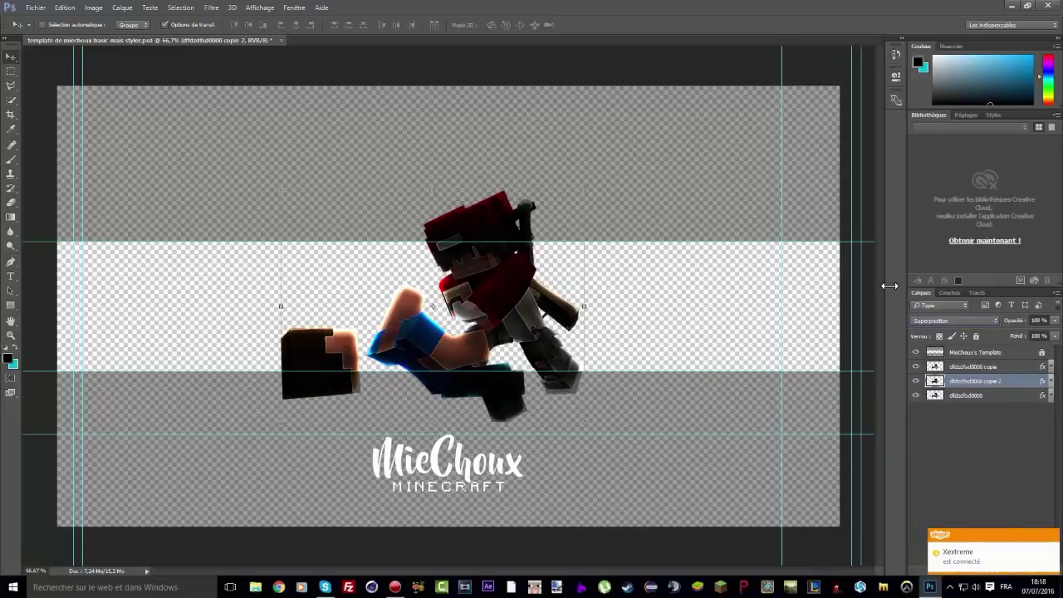
{"action": "left_click", "coordinate": [1053, 321]}
{"action": "left_click_drag", "start_coordinate": [1026, 332], "coordinate": [1025, 330]}
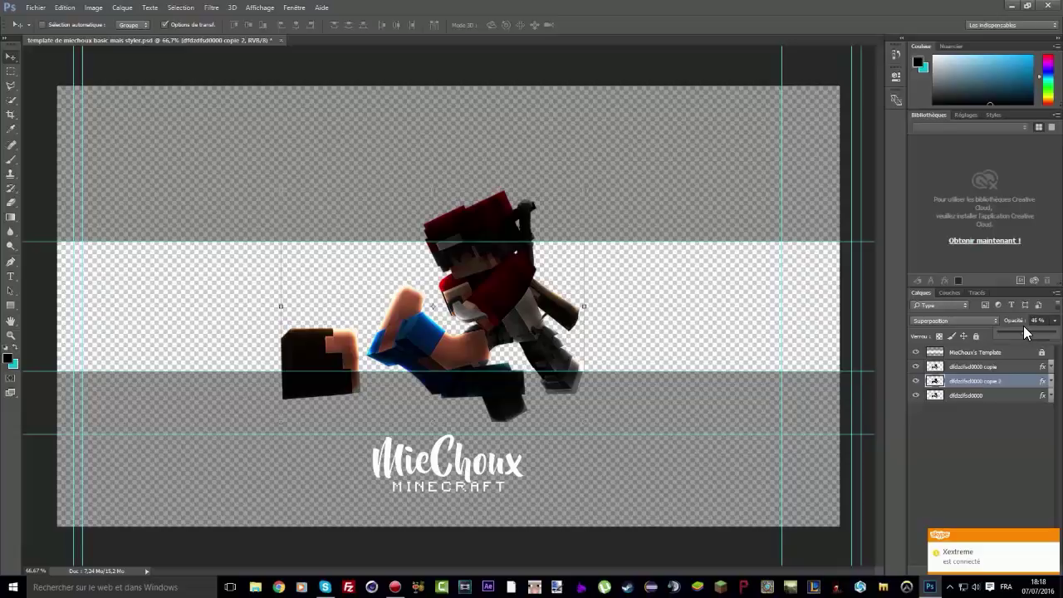
{"action": "left_click_drag", "start_coordinate": [1023, 327], "coordinate": [1018, 325]}
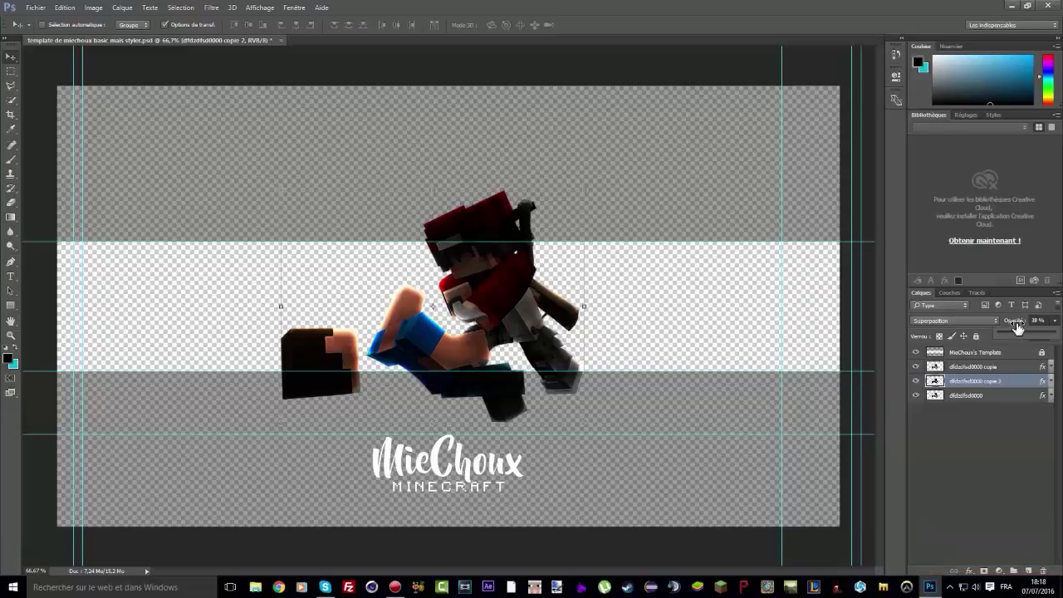
Step: Erase parts of the filtered copy over the characters using the Eraser with a much smaller tip
{"action": "left_click", "coordinate": [10, 202]}
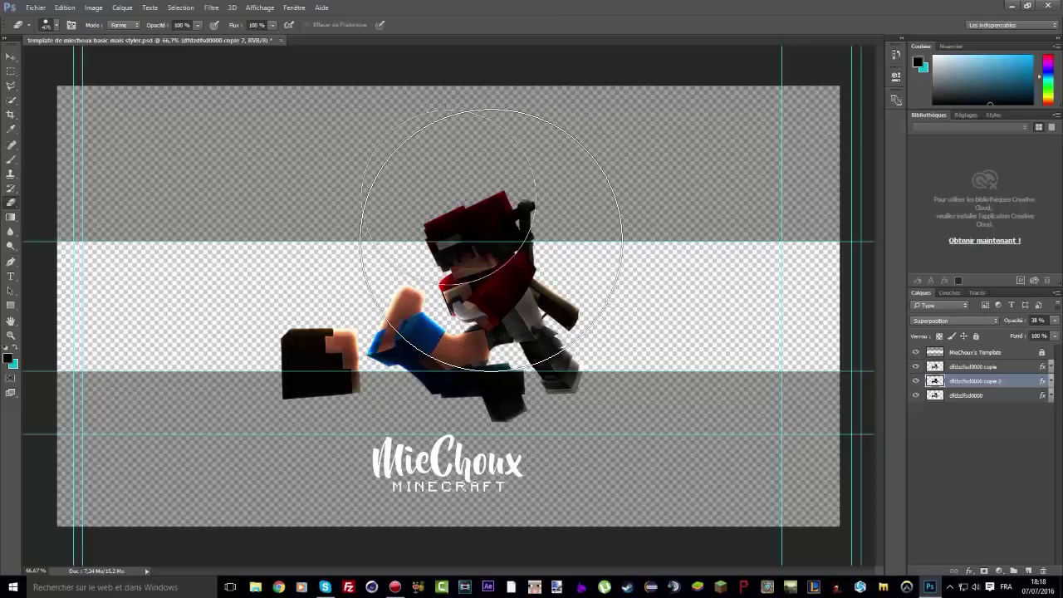
{"action": "right_click", "coordinate": [628, 162]}
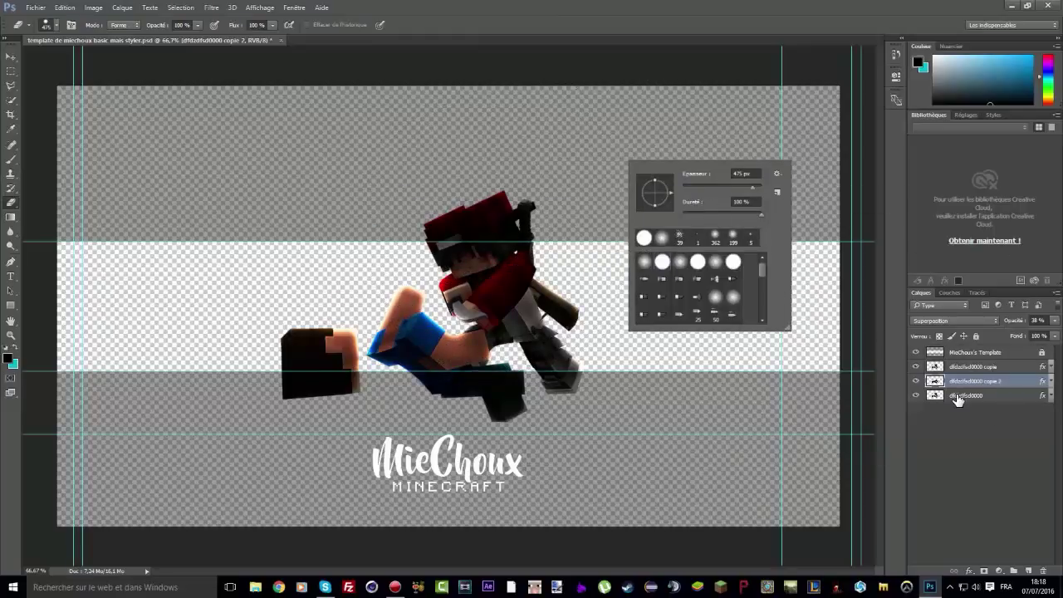
{"action": "left_click", "coordinate": [1048, 380]}
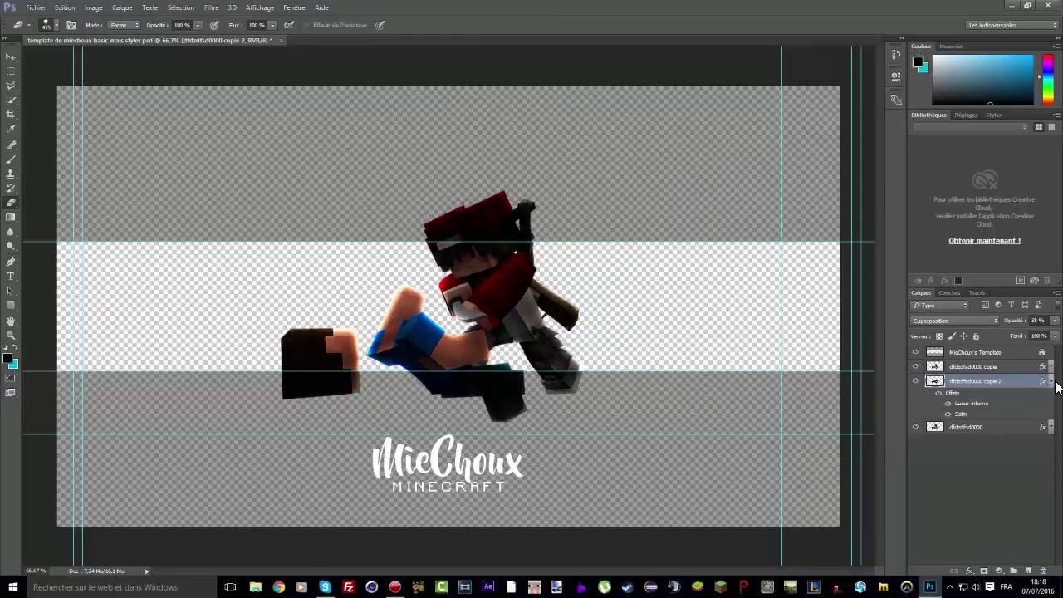
{"action": "left_click", "coordinate": [932, 401]}
{"action": "left_click", "coordinate": [1051, 381]}
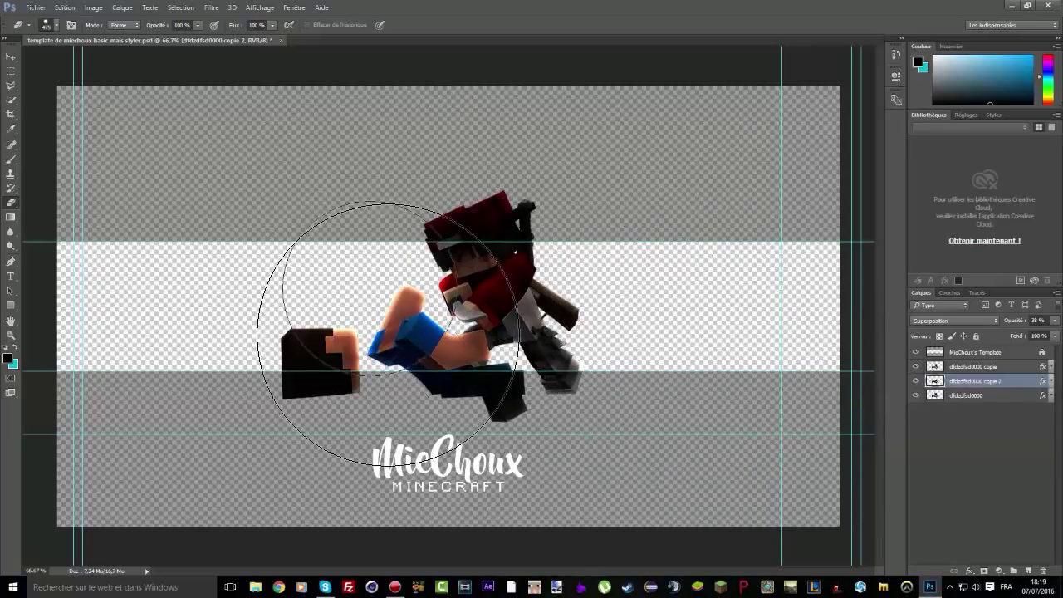
{"action": "right_click", "coordinate": [616, 406]}
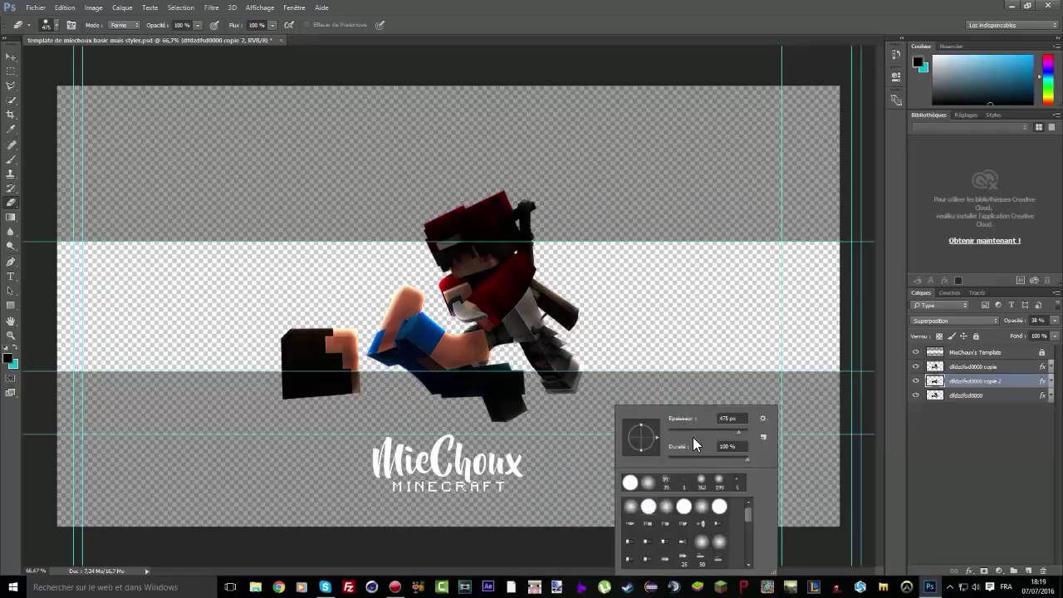
{"action": "left_click", "coordinate": [432, 340]}
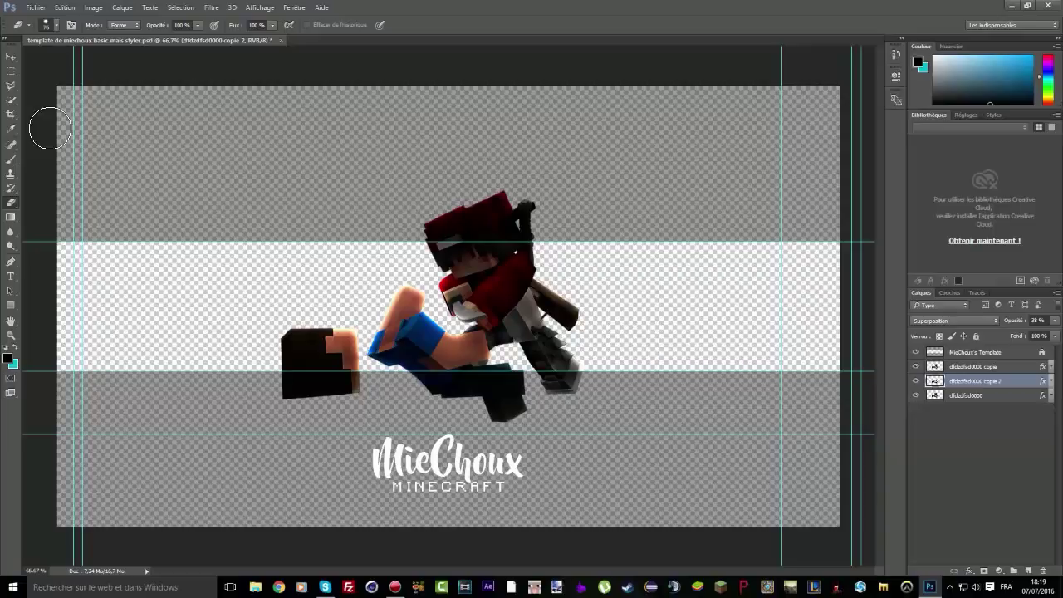
Step: Select all three render layers, scale them together to about 85% and move them into the right half of the banner
{"action": "left_click", "coordinate": [12, 70]}
{"action": "left_click", "coordinate": [11, 56]}
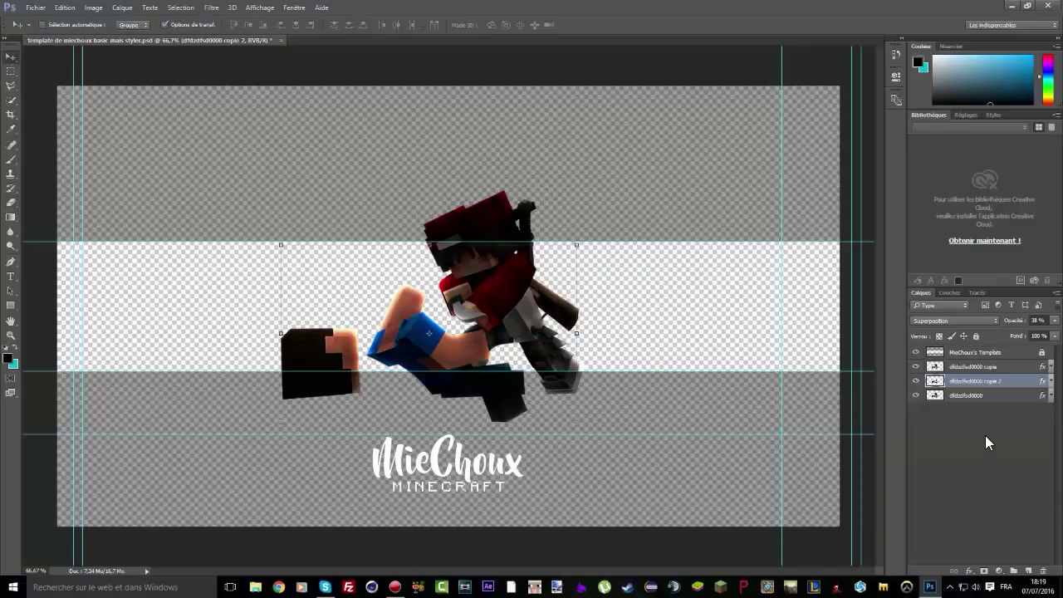
{"action": "left_click", "coordinate": [979, 396]}
{"action": "left_click", "coordinate": [973, 368], "text": "shift"}
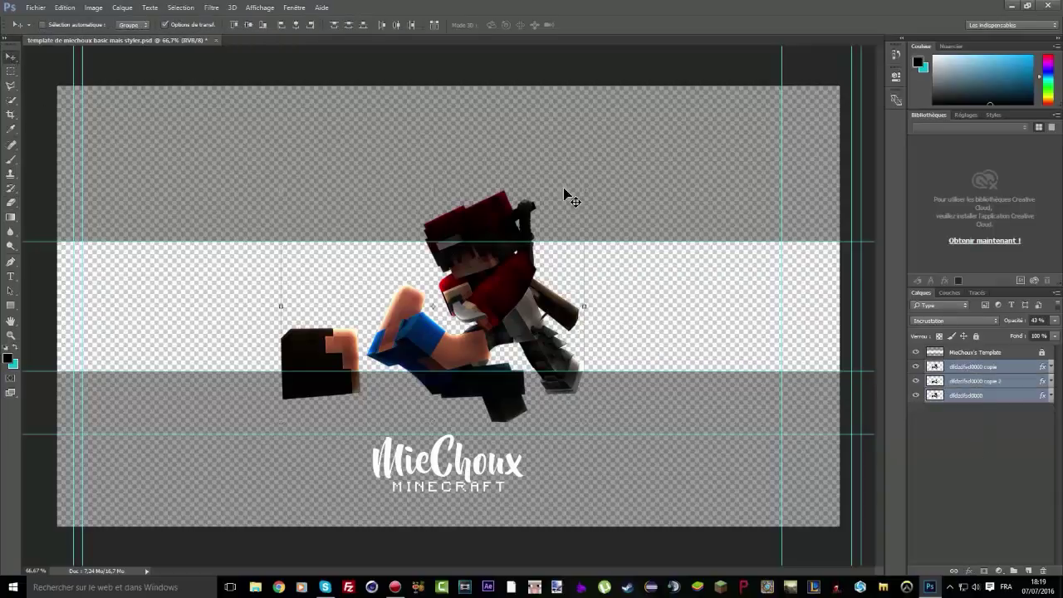
{"action": "left_click_drag", "start_coordinate": [587, 192], "coordinate": [548, 232]}
{"action": "left_click_drag", "start_coordinate": [483, 284], "coordinate": [809, 291]}
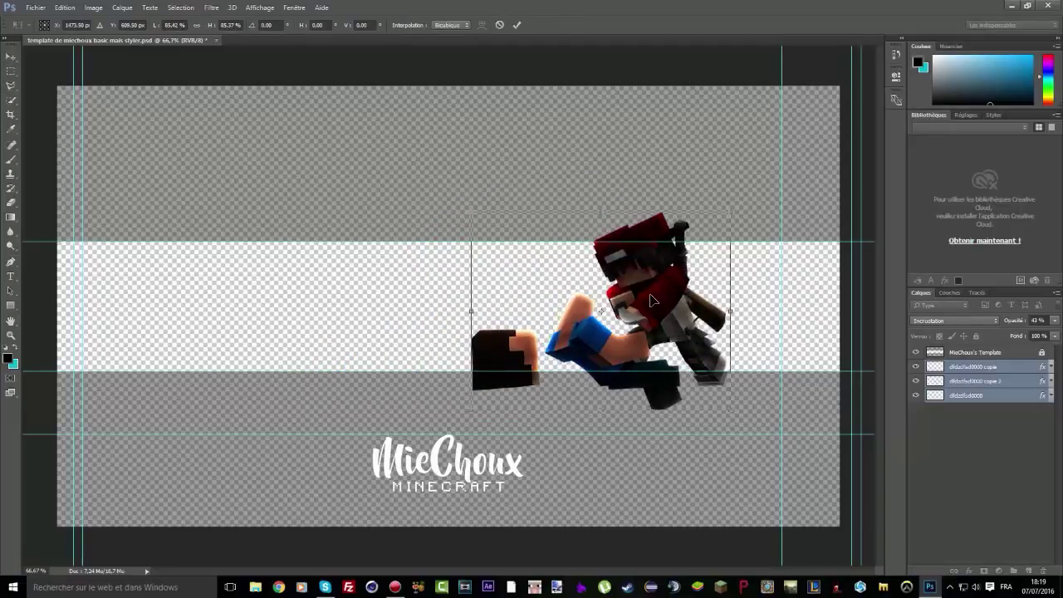
{"action": "key", "text": "Return"}
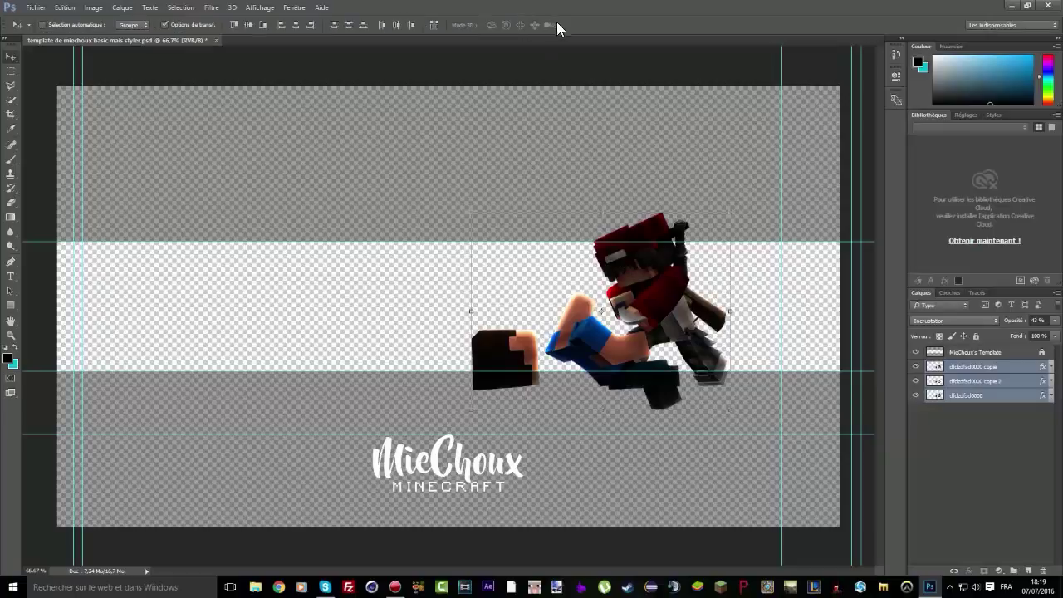
Step: Load the transparency of the original dfdzdfsd0000 layer as a new selection
{"action": "left_click", "coordinate": [993, 420]}
{"action": "left_click", "coordinate": [988, 382]}
{"action": "left_click", "coordinate": [985, 396]}
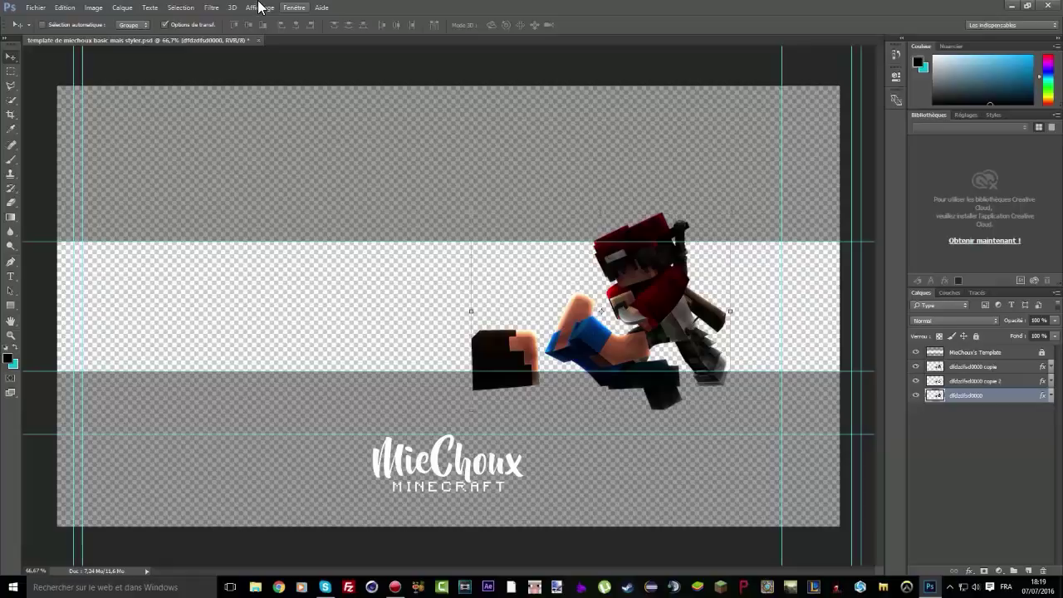
{"action": "left_click", "coordinate": [181, 8]}
{"action": "left_click", "coordinate": [218, 221]}
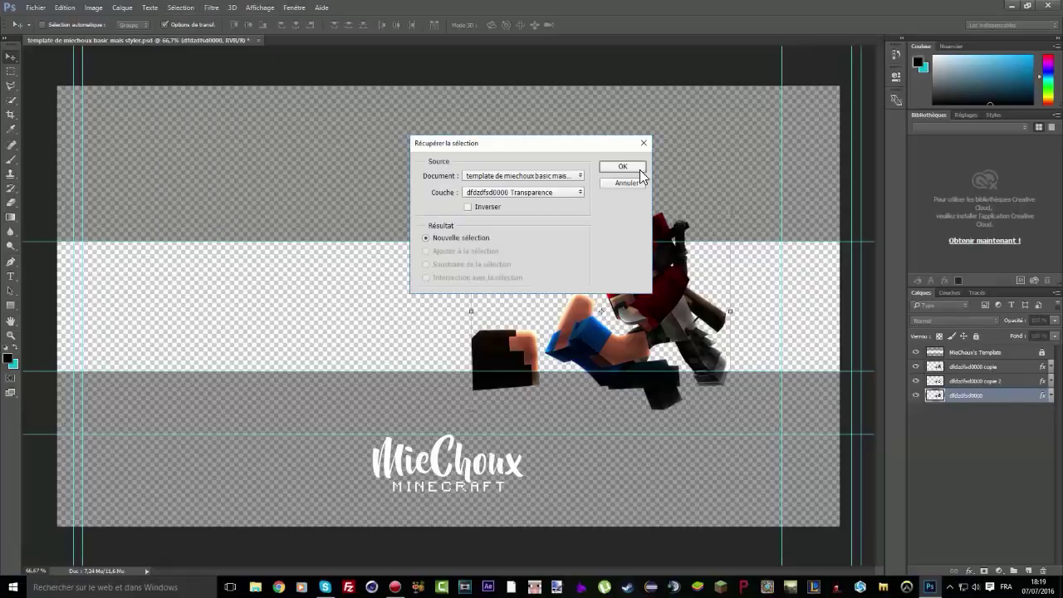
{"action": "left_click", "coordinate": [607, 168]}
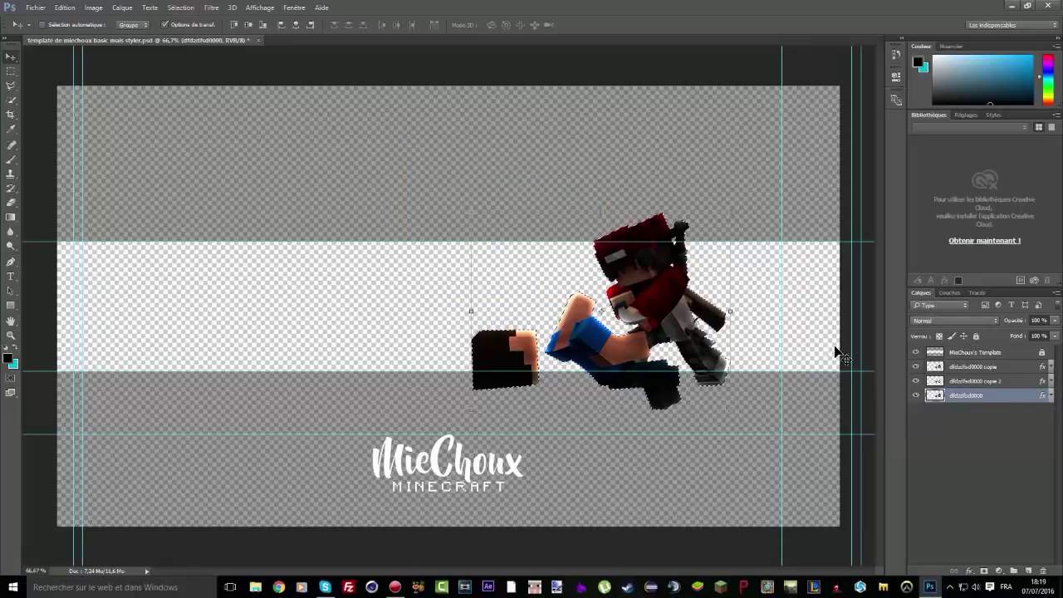
Step: Add a new empty layer above dfdzdfsd0000 copie, keeping the render's outline selected
{"action": "left_click", "coordinate": [976, 352]}
{"action": "left_click", "coordinate": [988, 367]}
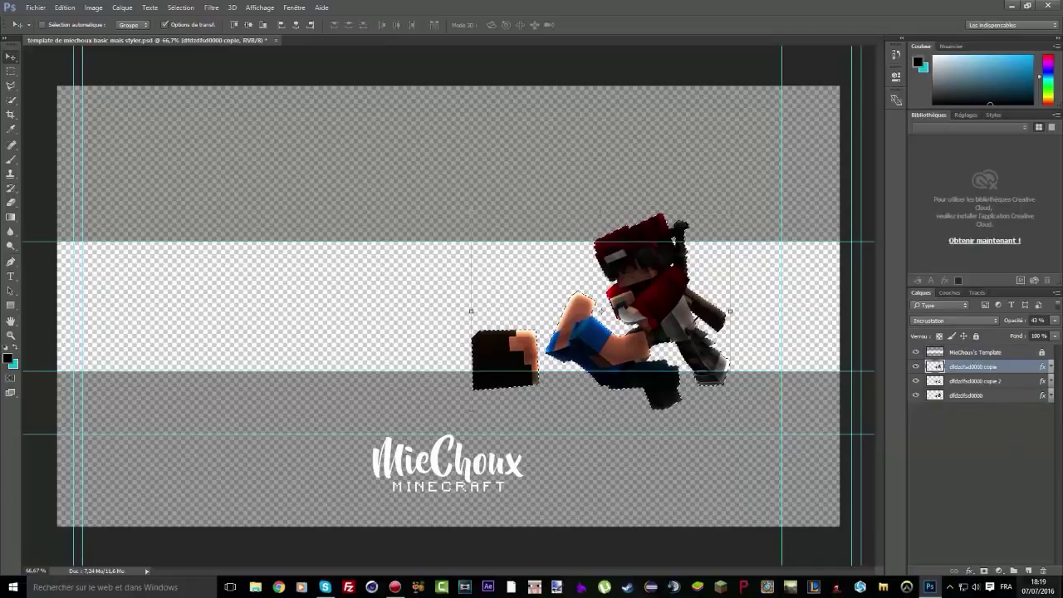
{"action": "left_click", "coordinate": [1029, 572]}
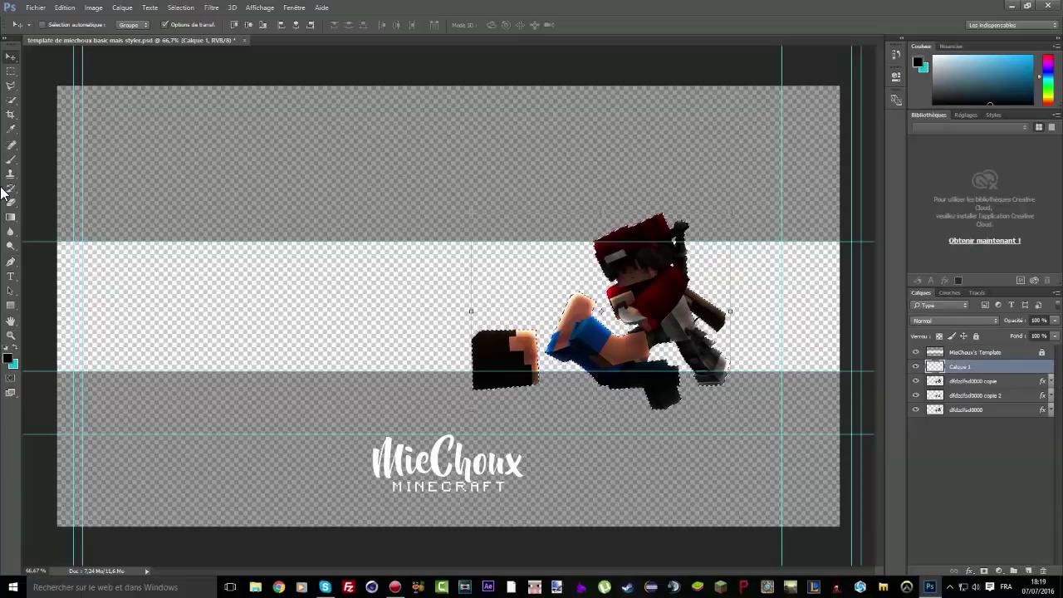
Step: Set up the Brush with a 12 px tip at 0% hardness and make a short stroke by the red-capped character's eyes
{"action": "left_click", "coordinate": [10, 158]}
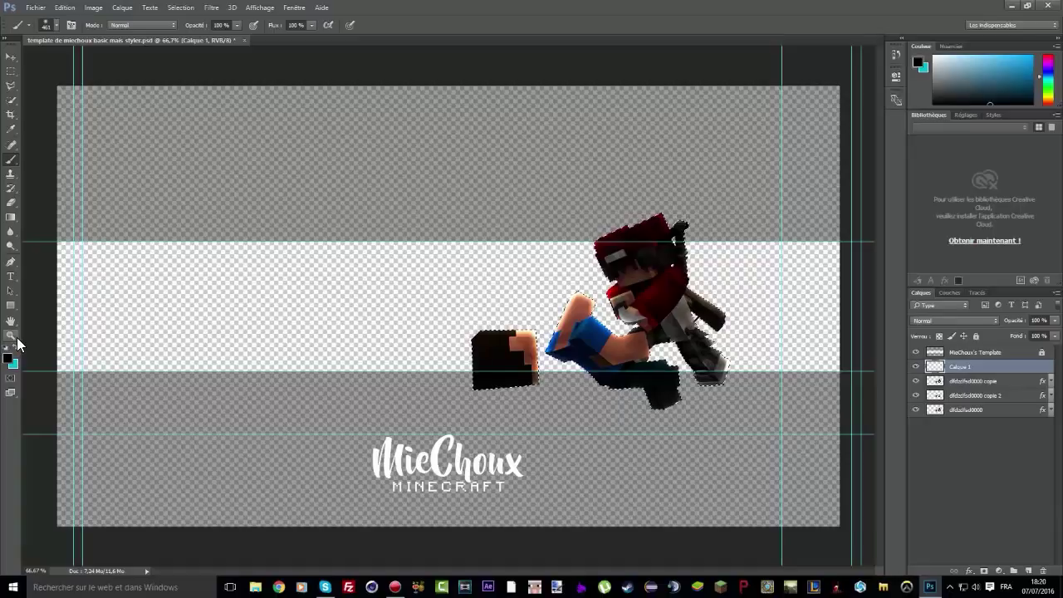
{"action": "right_click", "coordinate": [716, 307]}
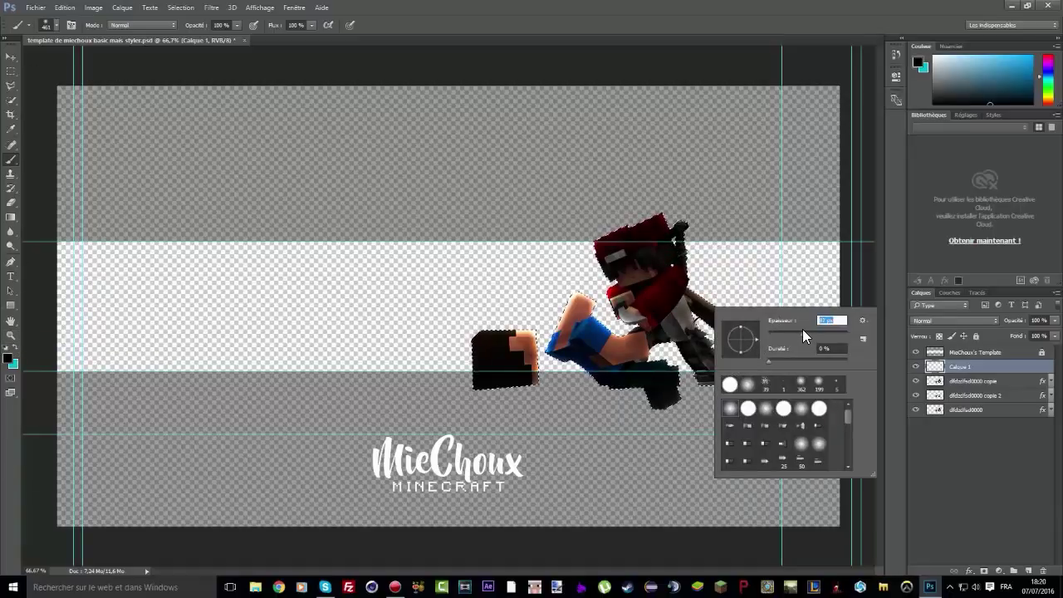
{"action": "left_click_drag", "start_coordinate": [787, 325], "coordinate": [775, 330]}
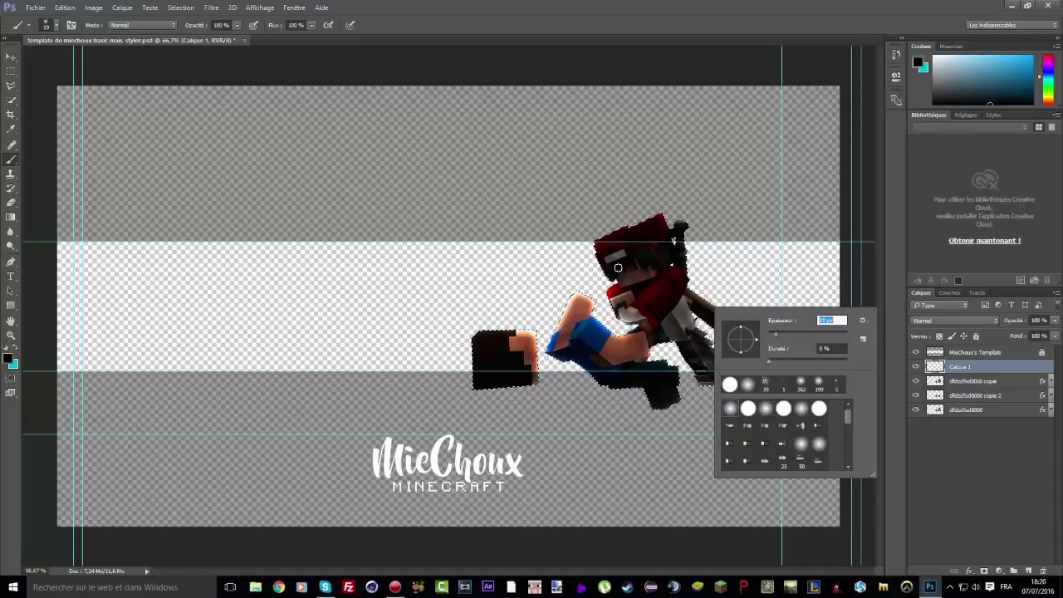
{"action": "left_click", "coordinate": [959, 421]}
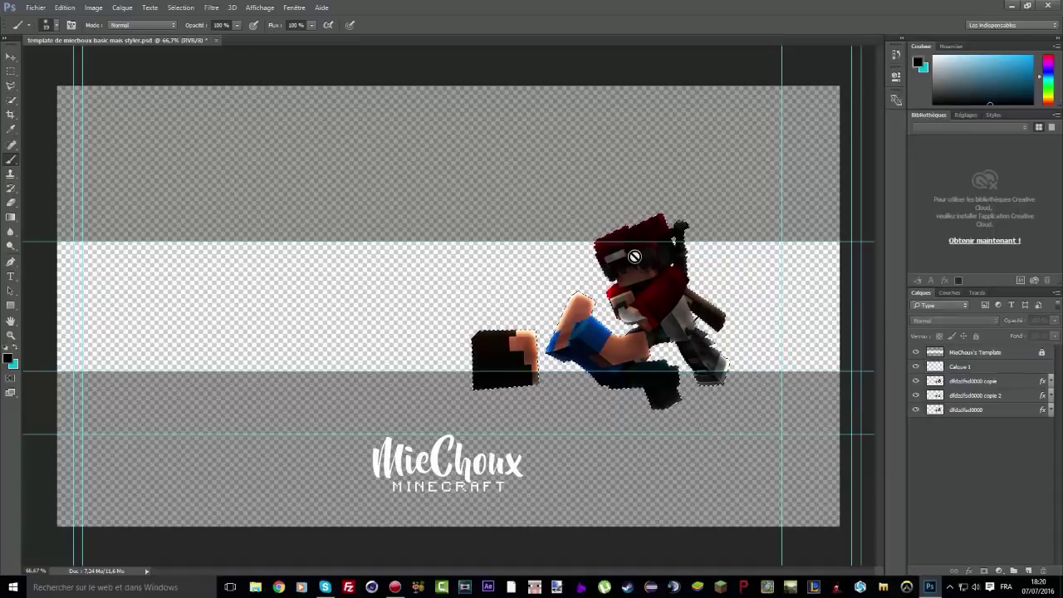
{"action": "scroll", "coordinate": [649, 251], "scroll_direction": "up", "scroll_amount": 8}
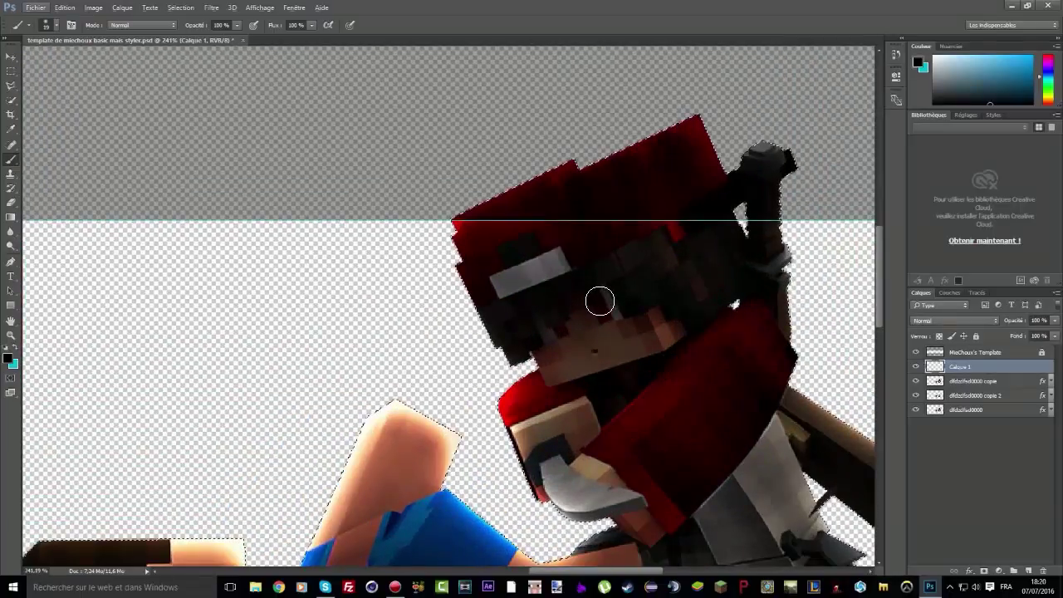
{"action": "right_click", "coordinate": [599, 300]}
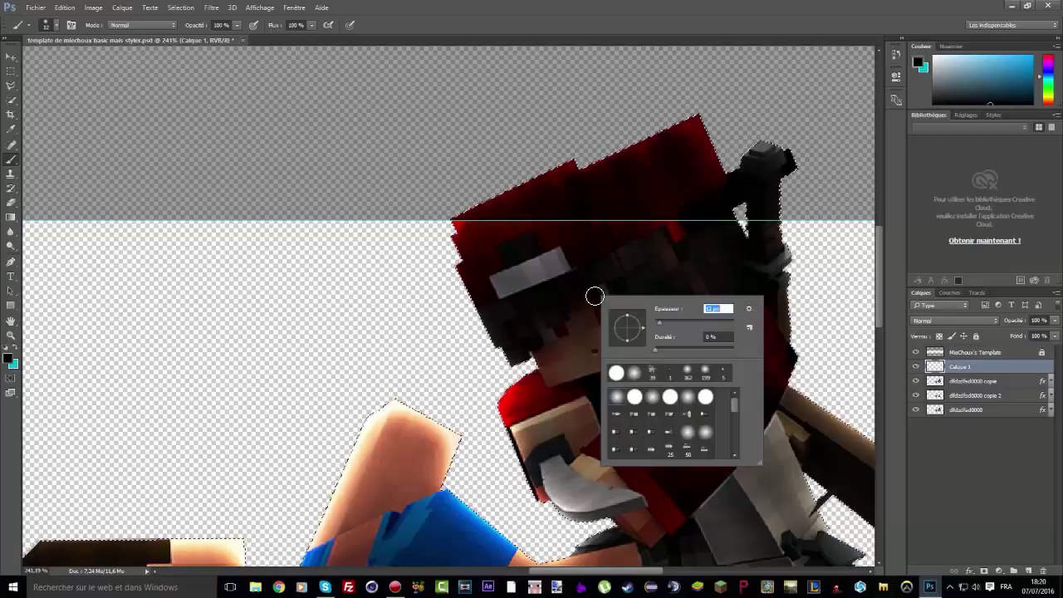
{"action": "mouse_move", "coordinate": [596, 298]}
{"action": "left_mouse_down"}
{"action": "mouse_move", "coordinate": [604, 301]}
{"action": "mouse_move", "coordinate": [594, 301]}
{"action": "left_mouse_up"}
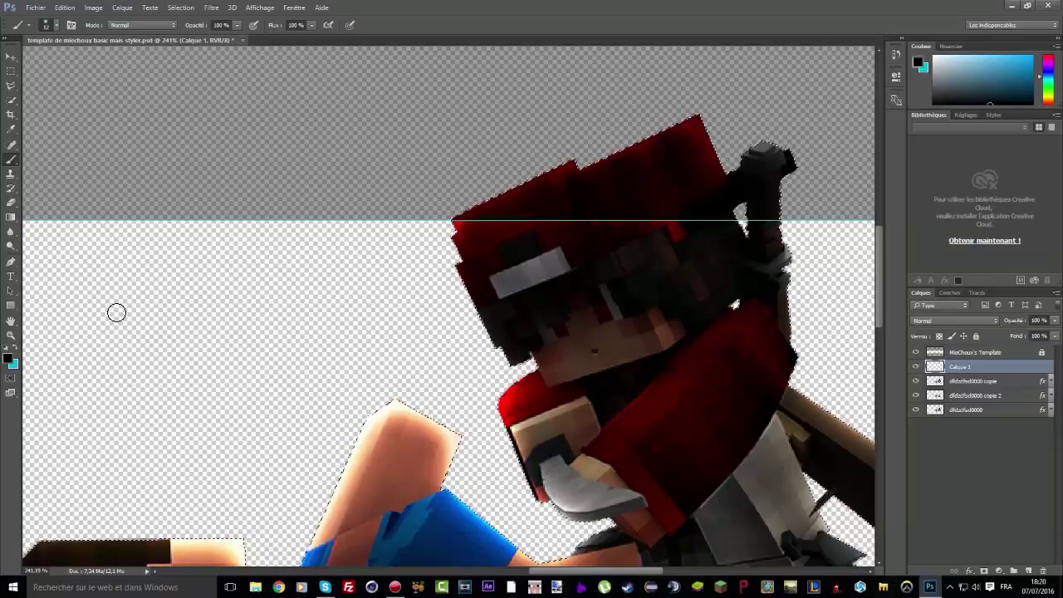
Step: Set the foreground colour to white (#ffffff)
{"action": "left_click", "coordinate": [7, 357]}
{"action": "left_click", "coordinate": [375, 152]}
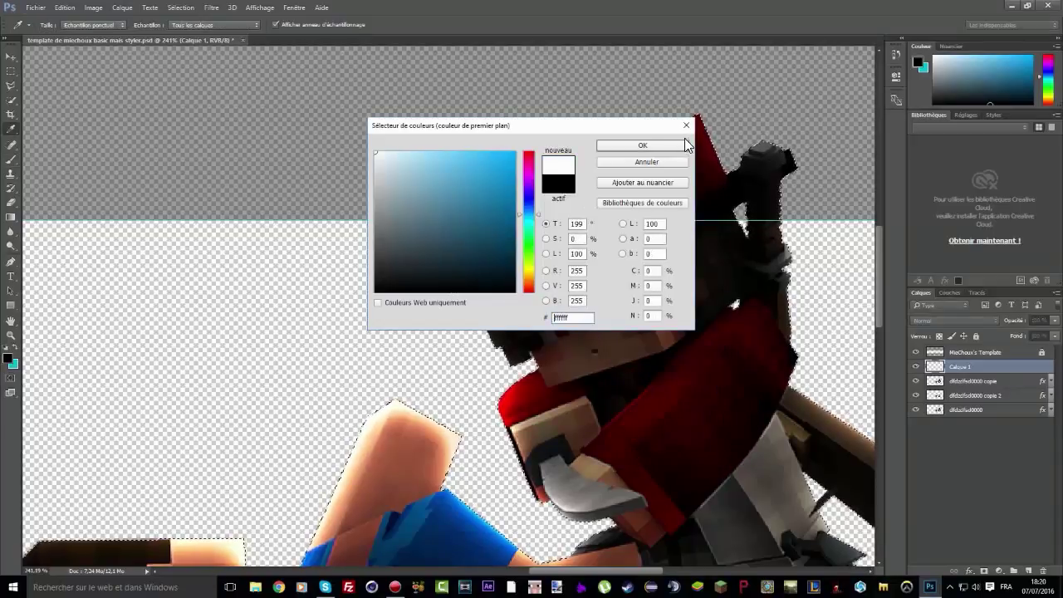
{"action": "left_click", "coordinate": [637, 147]}
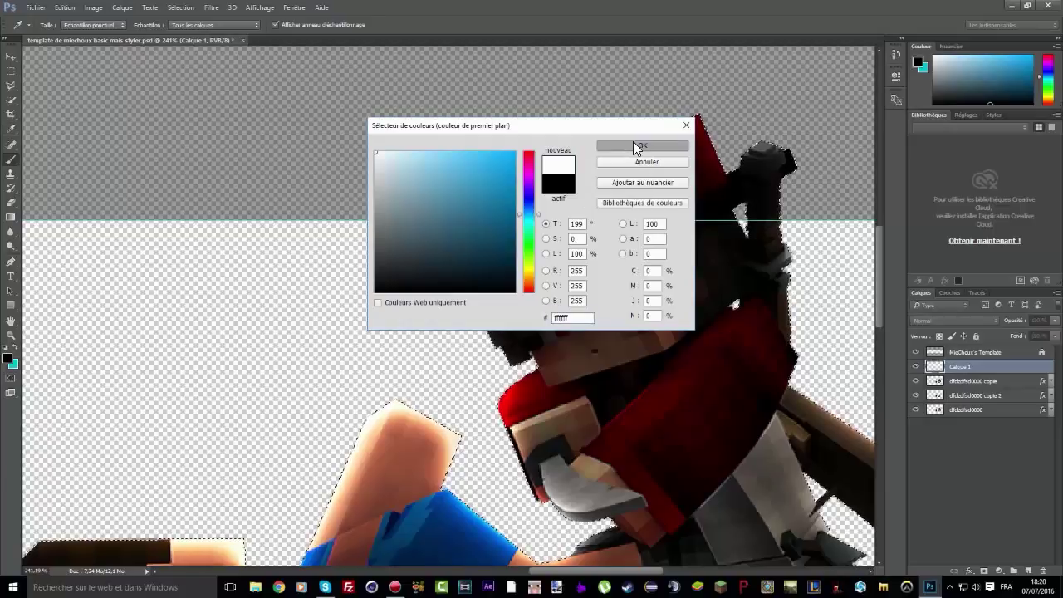
Step: Keep white (#ffffff) as the foreground colour and paint a soft 12 px dot at the upper edge of the red-capped character's eye
{"action": "left_click", "coordinate": [8, 357]}
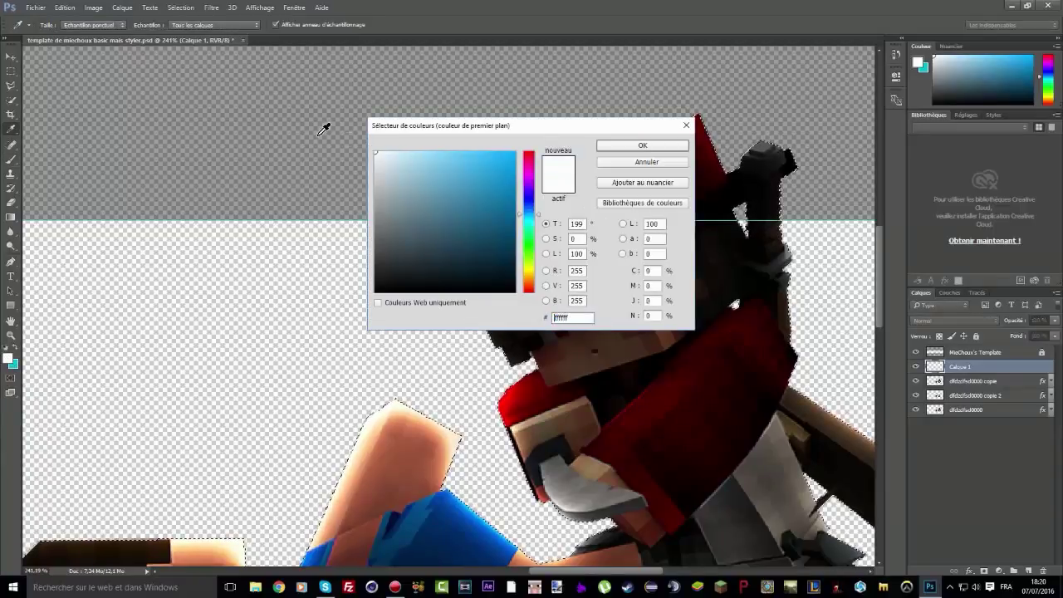
{"action": "left_click", "coordinate": [647, 144]}
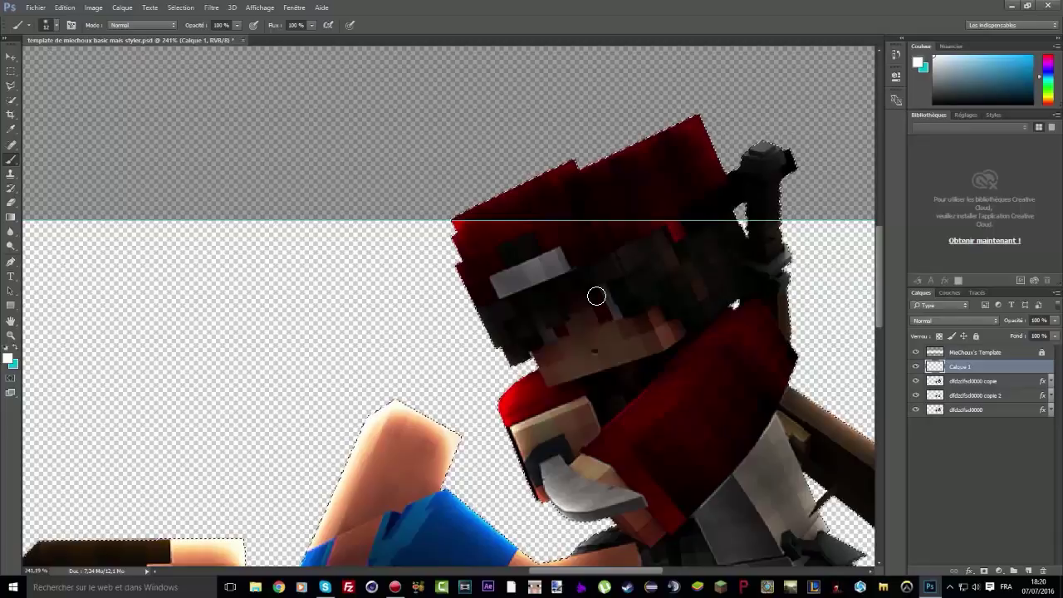
{"action": "left_click", "coordinate": [596, 296]}
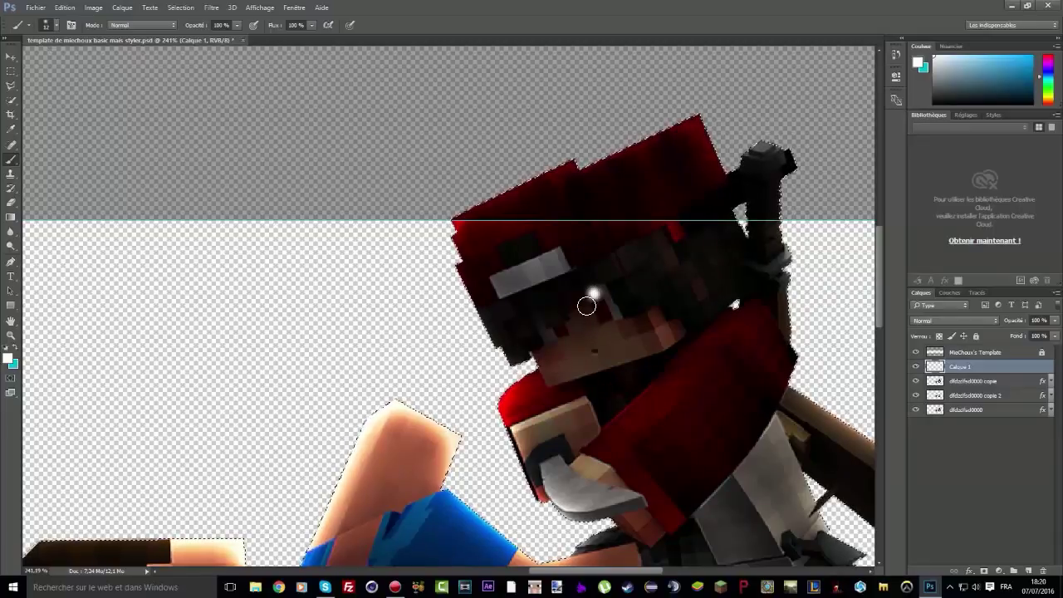
Step: Reduce the soft brush tip and paint one smaller white highlight dot on each of the red-capped character's eyes
{"action": "scroll", "coordinate": [544, 332], "scroll_direction": "up", "scroll_amount": 2}
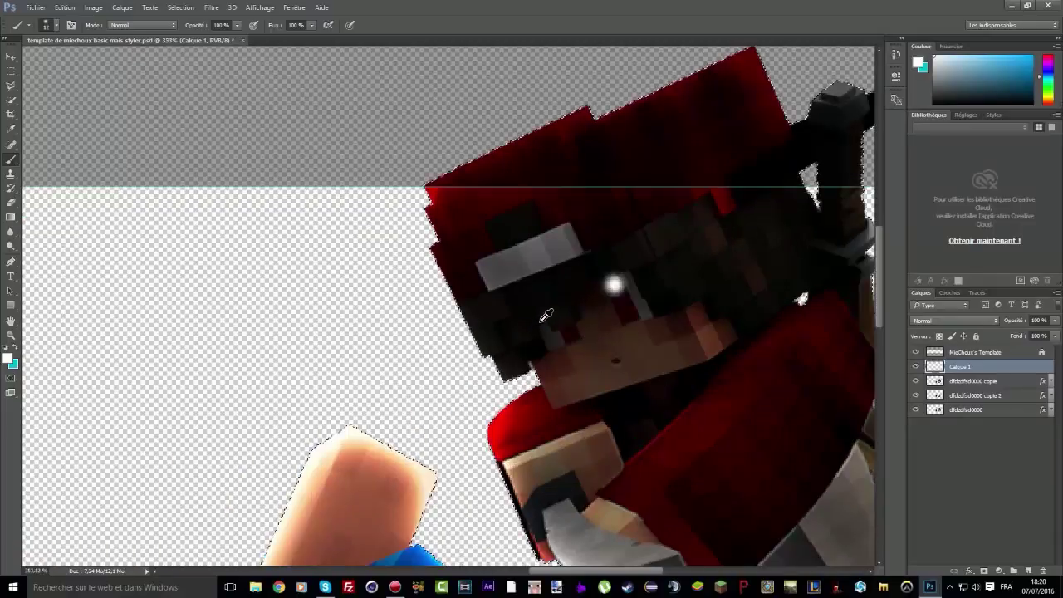
{"action": "scroll", "coordinate": [564, 326], "scroll_direction": "up", "scroll_amount": 2}
{"action": "scroll", "coordinate": [573, 316], "scroll_direction": "down", "scroll_amount": 1}
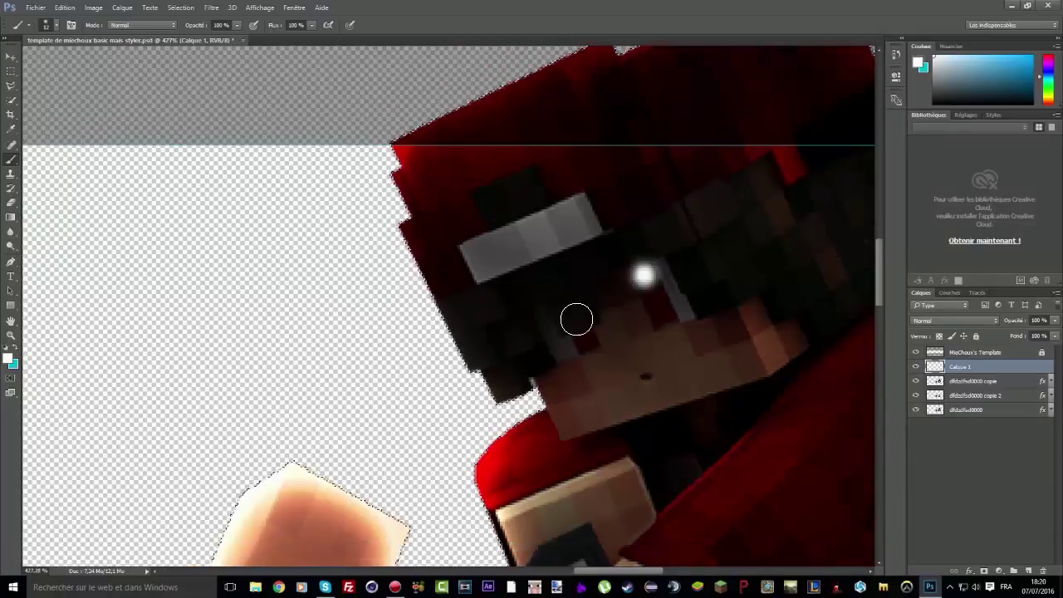
{"action": "scroll", "coordinate": [598, 337], "scroll_direction": "down", "scroll_amount": 1}
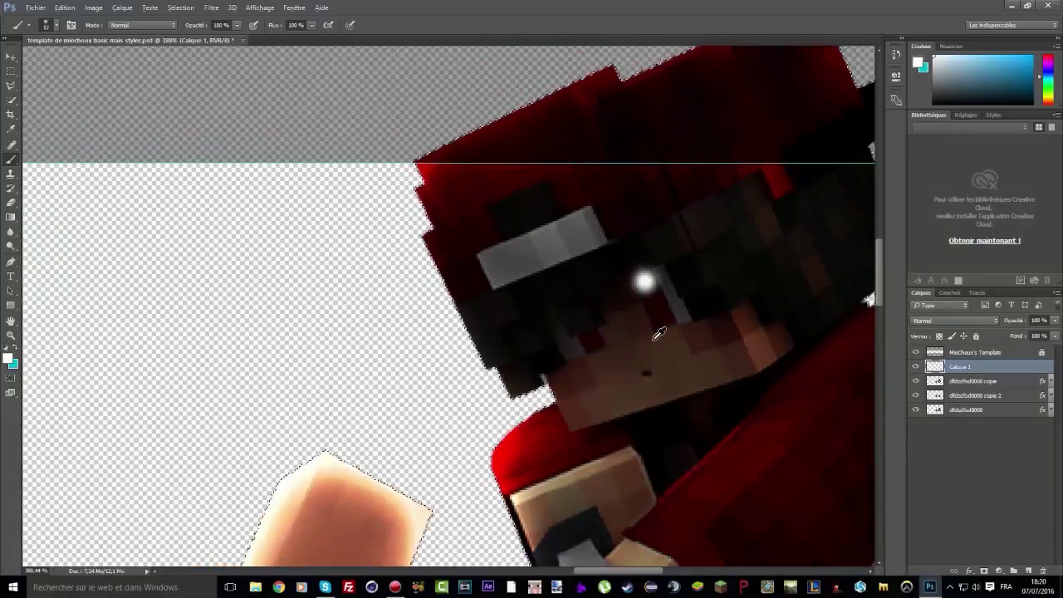
{"action": "scroll", "coordinate": [658, 334], "scroll_direction": "down", "scroll_amount": 1}
{"action": "right_click", "coordinate": [657, 313]}
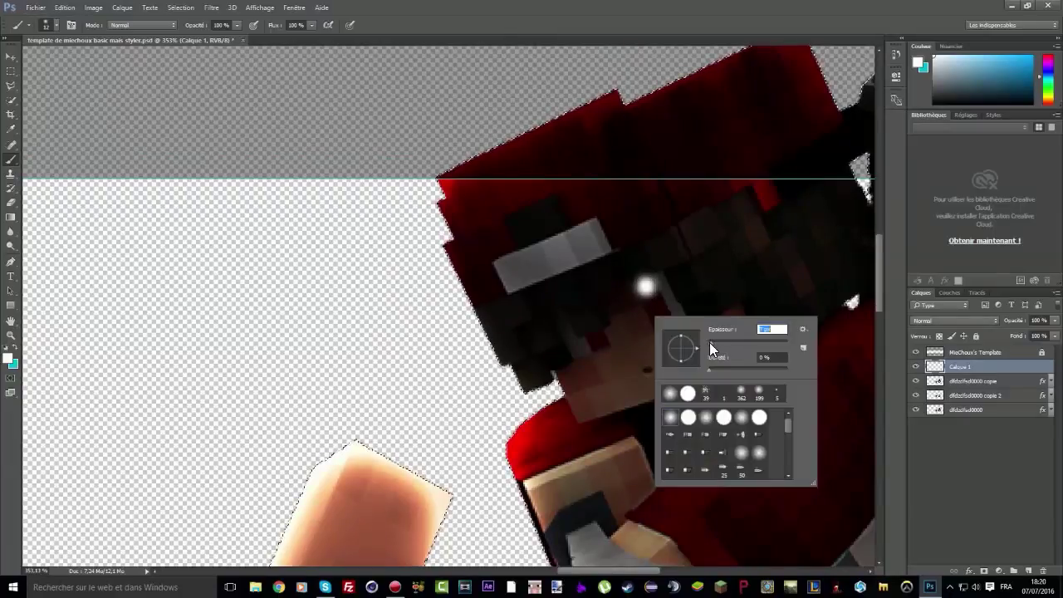
{"action": "left_click", "coordinate": [660, 310]}
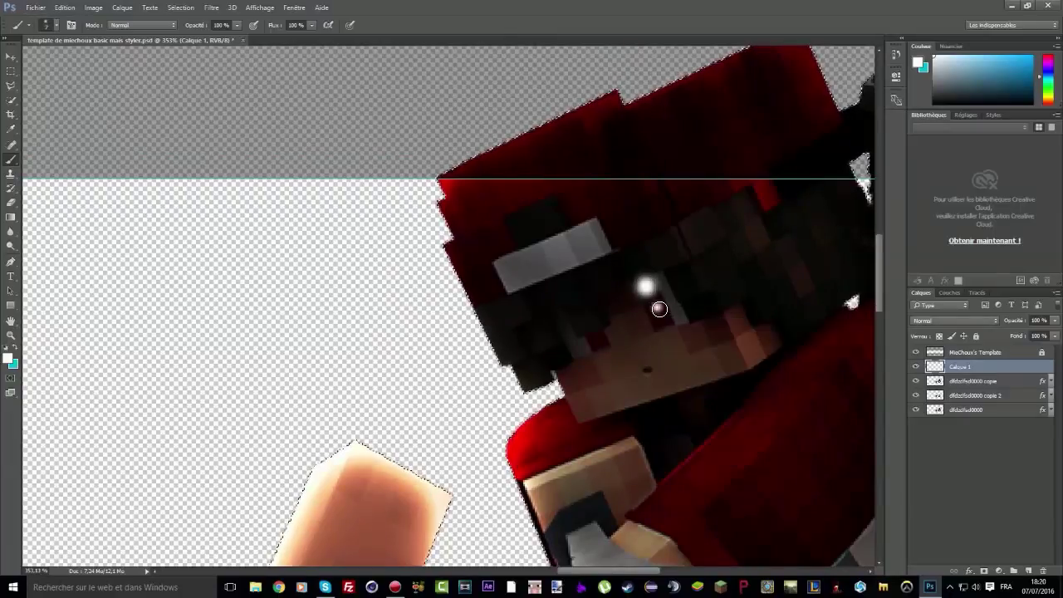
{"action": "left_click", "coordinate": [656, 308]}
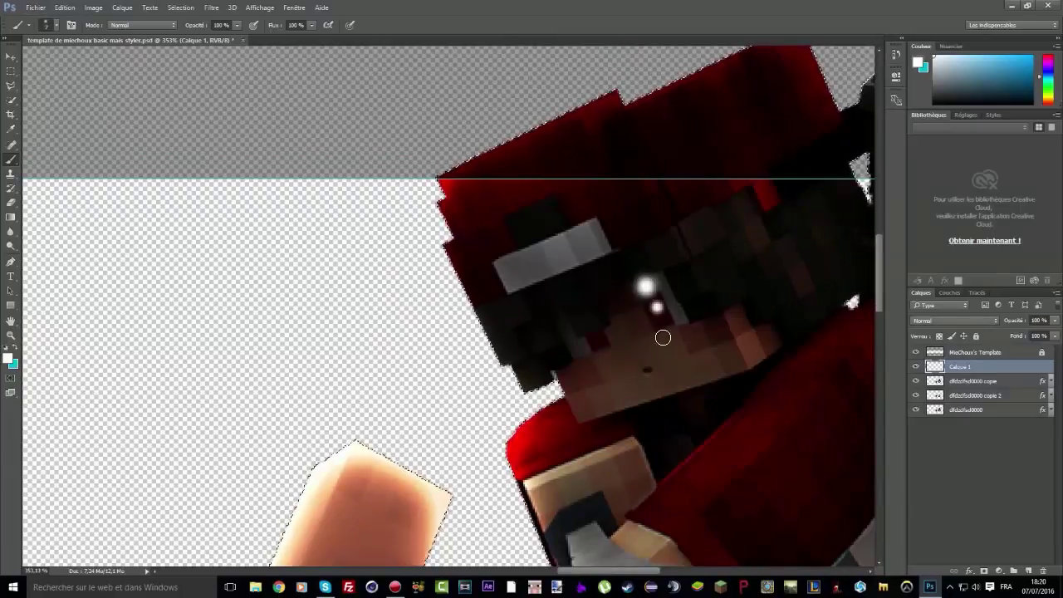
{"action": "left_click", "coordinate": [594, 334]}
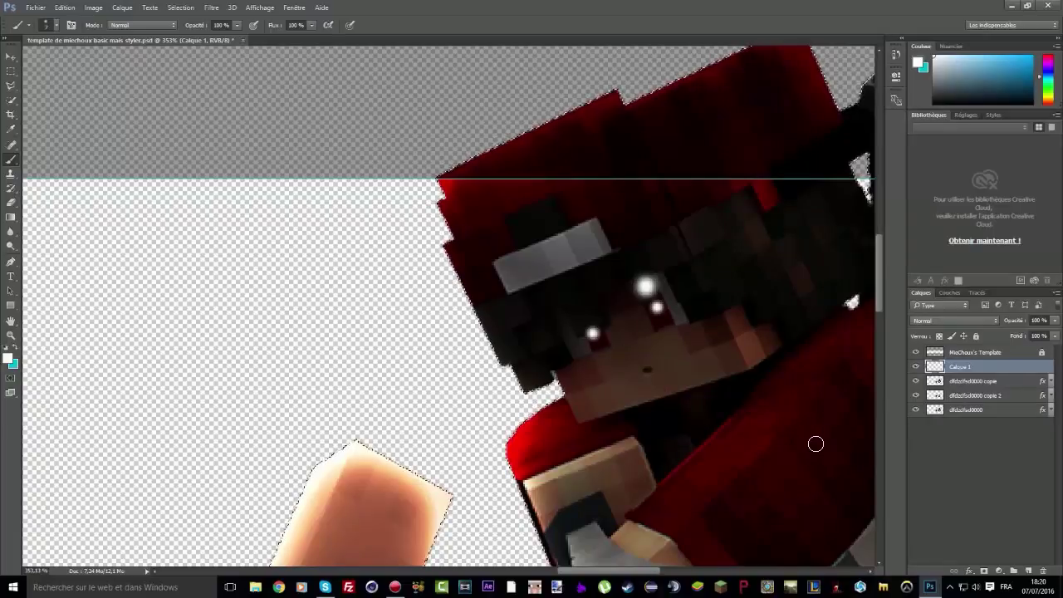
Step: Set the brush size to 3 px and add a tiny white dot beneath the highlight in each eye
{"action": "right_click", "coordinate": [684, 345]}
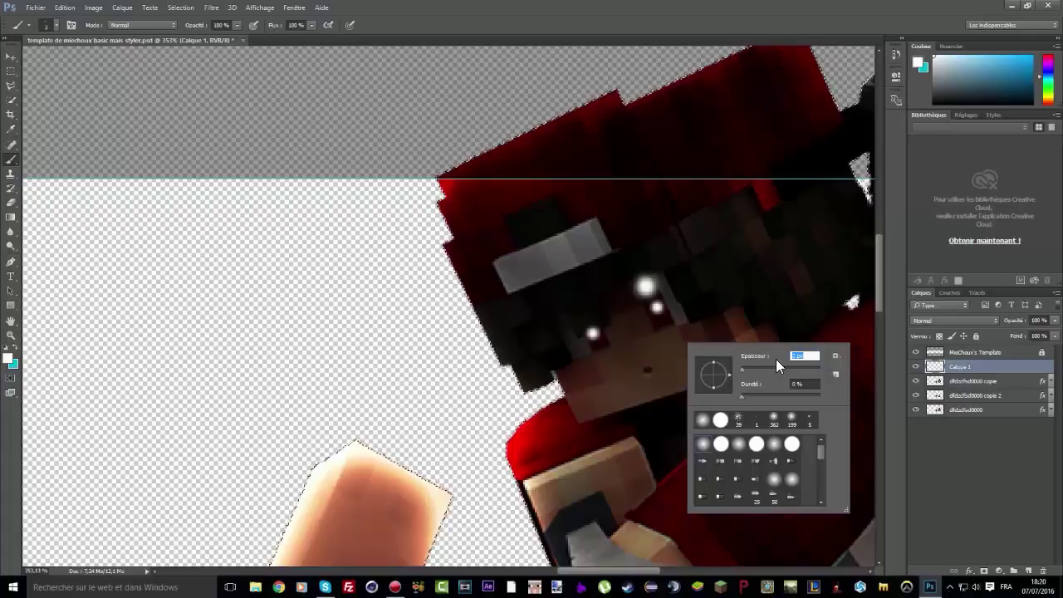
{"action": "type", "text": "3"}
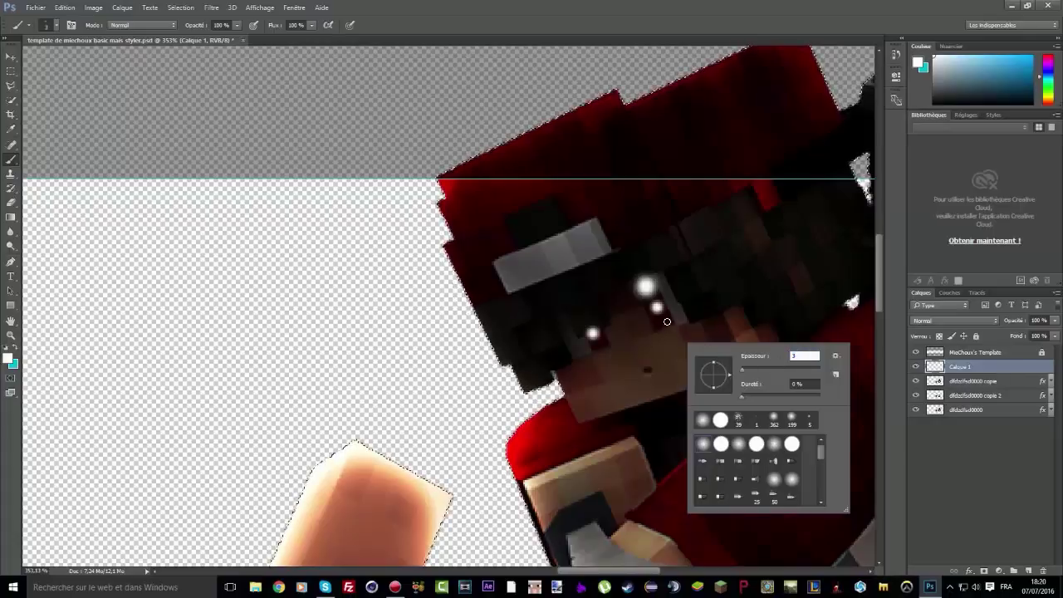
{"action": "key", "text": "Return"}
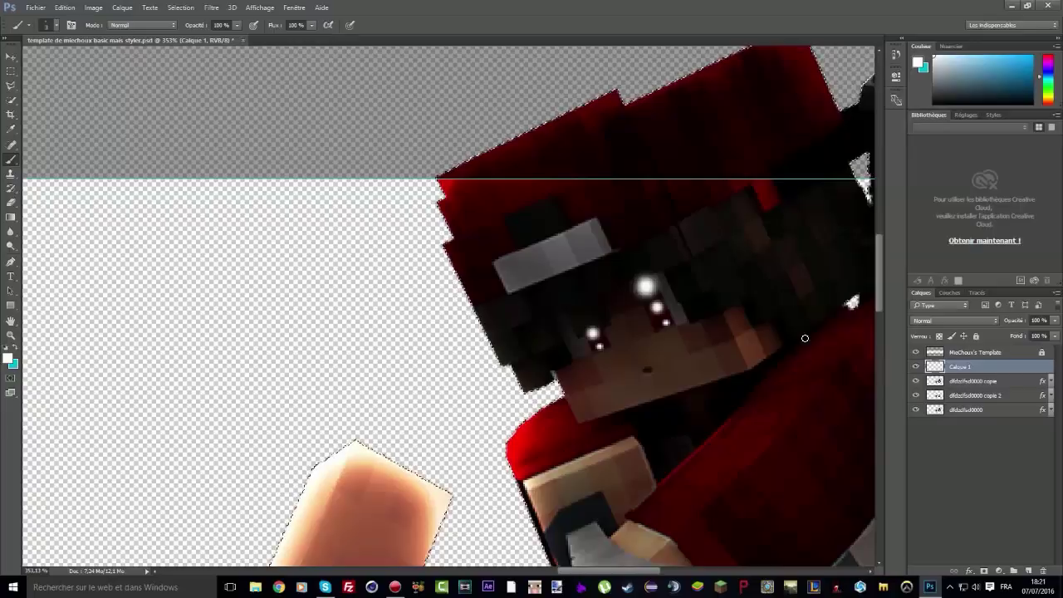
Step: Erase part of the highlight on the eye nearer the face's outer edge with a 12 px Eraser, and remove the selection
{"action": "left_click", "coordinate": [9, 203]}
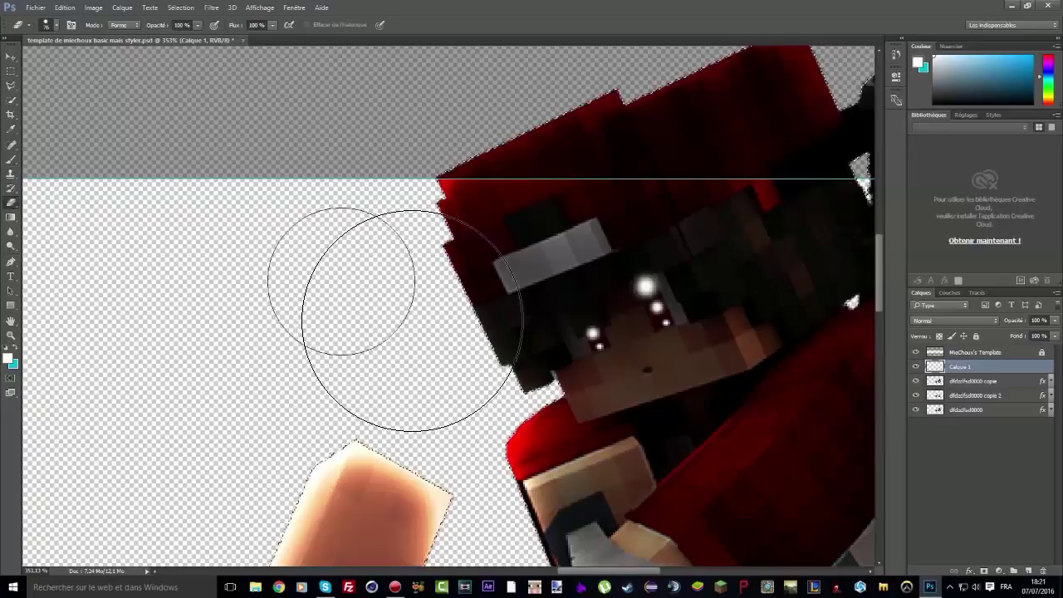
{"action": "right_click", "coordinate": [407, 284]}
{"action": "left_click", "coordinate": [361, 250]}
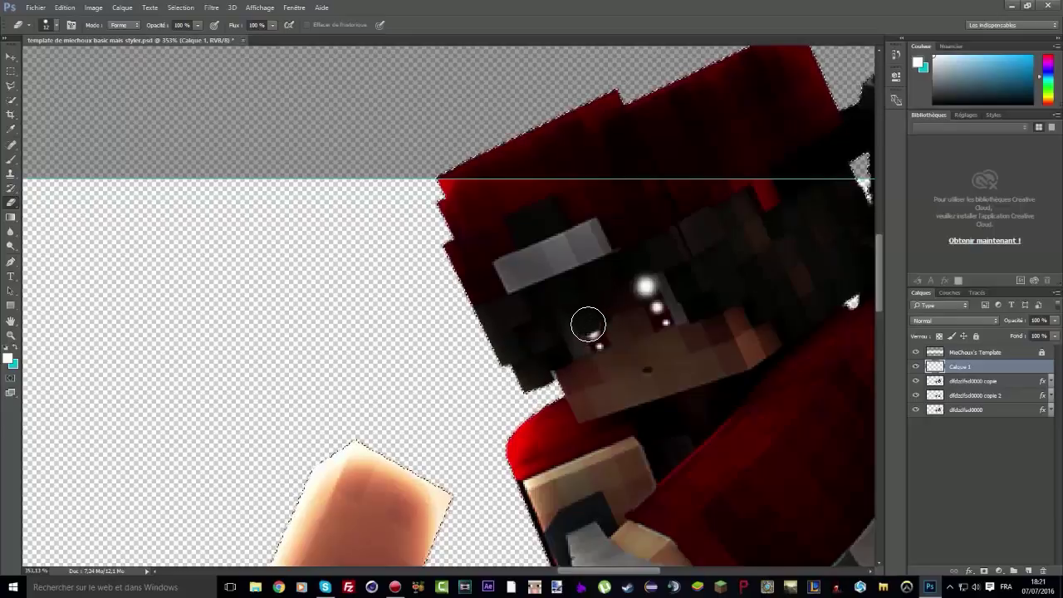
{"action": "scroll", "coordinate": [353, 296], "scroll_direction": "down", "scroll_amount": 3}
{"action": "scroll", "coordinate": [367, 277], "scroll_direction": "down", "scroll_amount": 4}
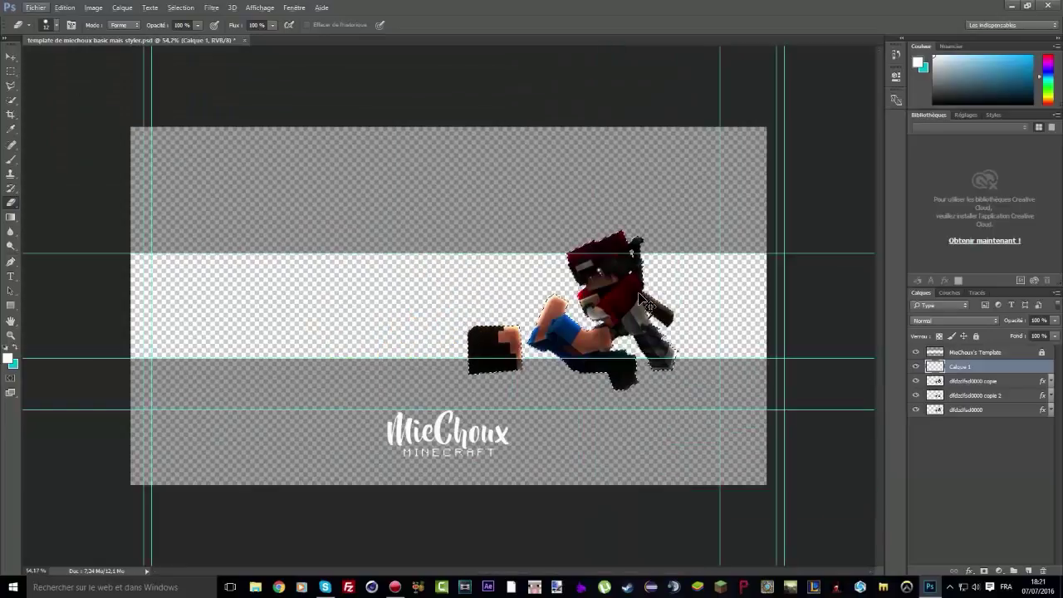
{"action": "key", "text": "ctrl+d"}
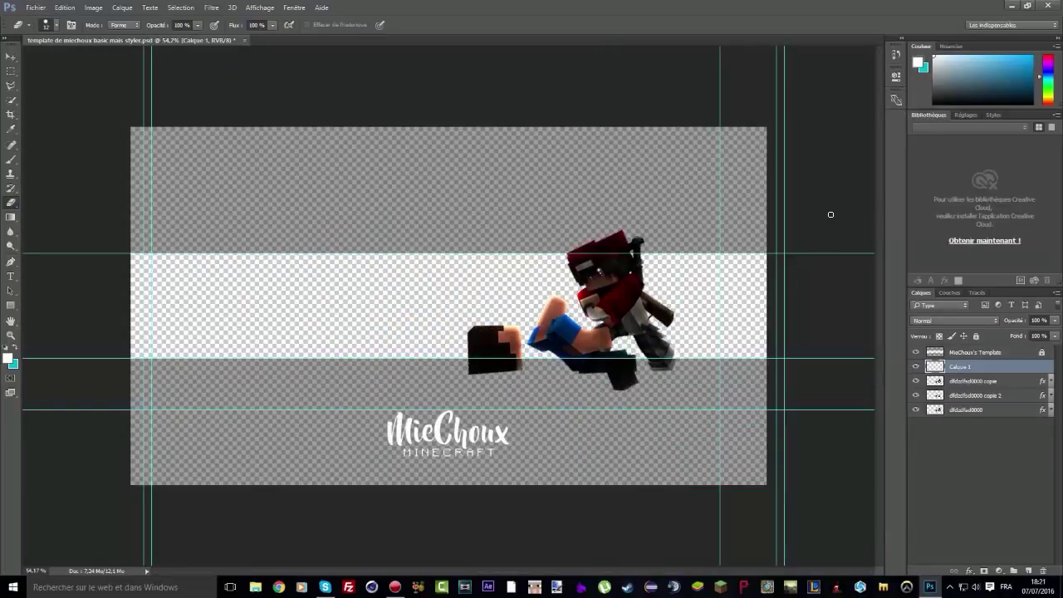
Step: Duplicate the original dfdzdfsd0000 layer directly above itself and open the Filter Gallery for the copy
{"action": "left_click_drag", "start_coordinate": [978, 398], "coordinate": [1021, 430]}
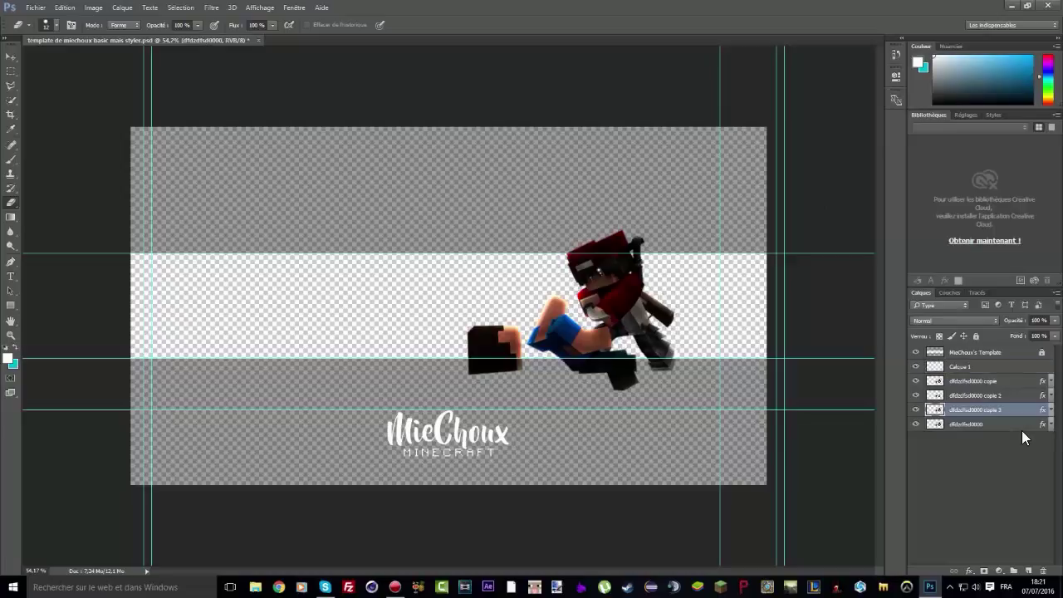
{"action": "left_click", "coordinate": [220, 8]}
{"action": "left_click", "coordinate": [233, 59]}
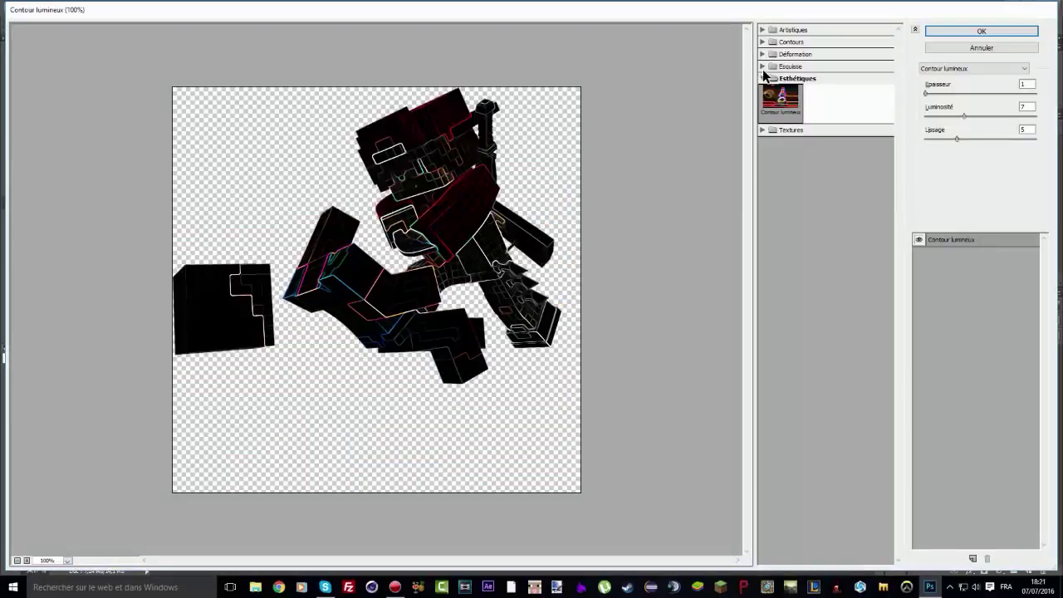
Step: Browse the Textures, Esthétiques and Esquisse filter categories and preview the Plume calligraphique filter on the render
{"action": "left_click", "coordinate": [762, 78]}
{"action": "left_click", "coordinate": [762, 90]}
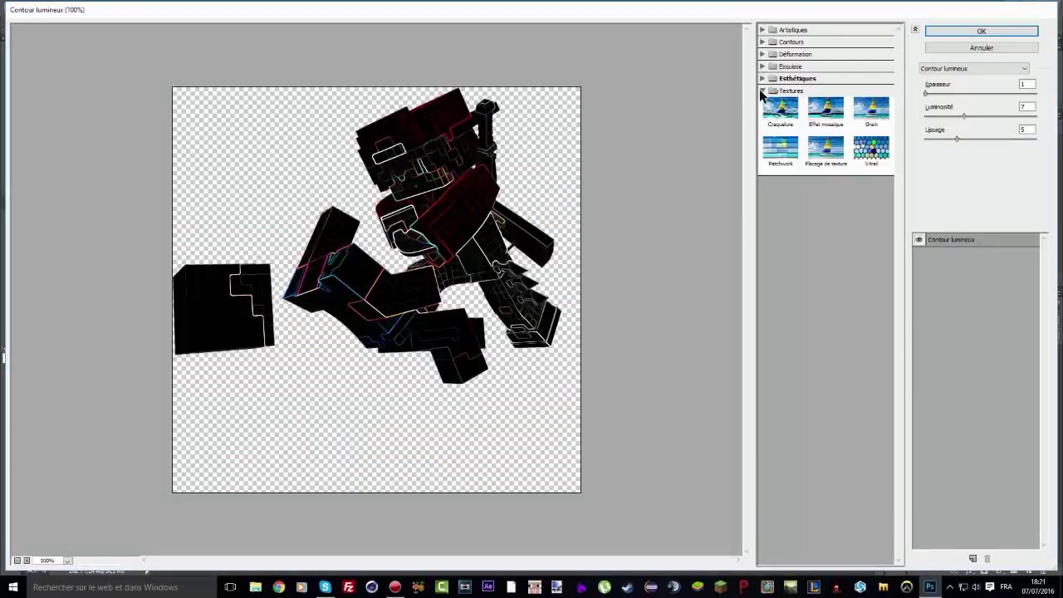
{"action": "left_click", "coordinate": [763, 77]}
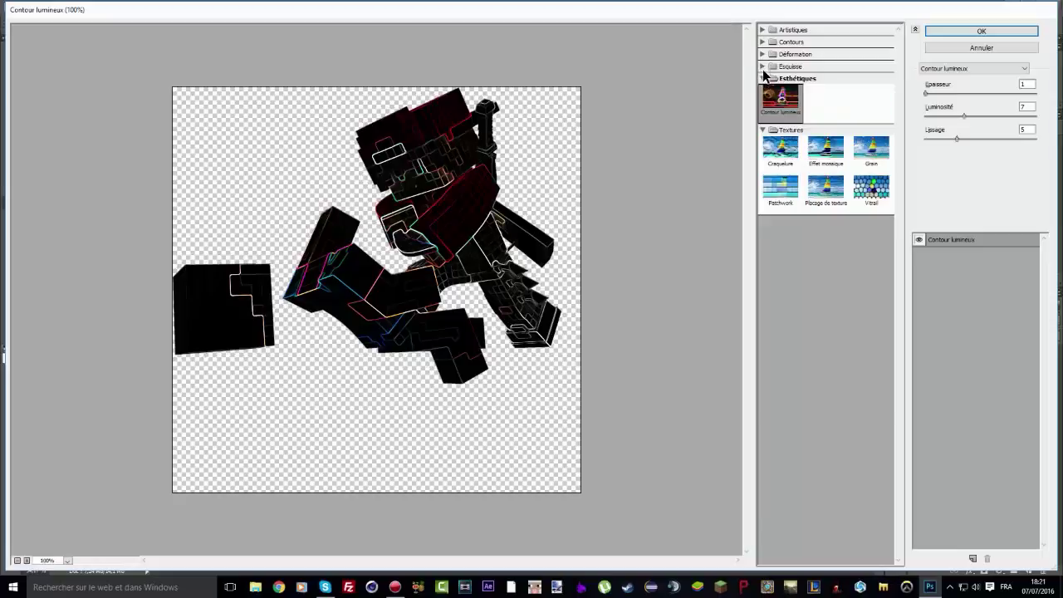
{"action": "left_click", "coordinate": [762, 66]}
{"action": "left_click", "coordinate": [826, 202]}
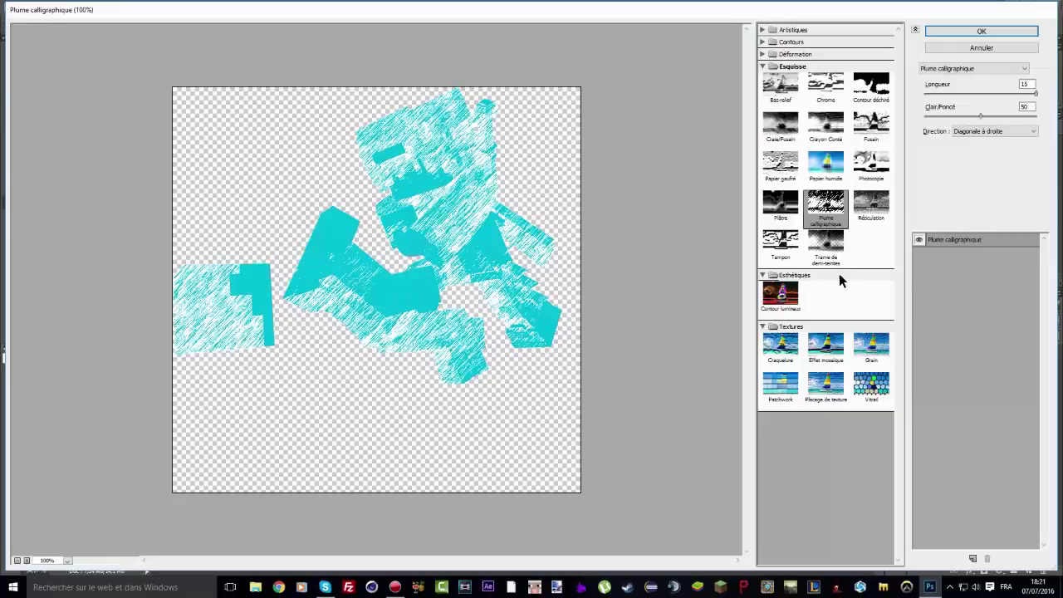
Step: Compare other Esquisse filters such as Craie/Fusain, Crayon Conté and Fusain with Plume calligraphique on the render
{"action": "left_click", "coordinate": [825, 249]}
{"action": "left_click", "coordinate": [780, 241]}
{"action": "left_click", "coordinate": [784, 164]}
{"action": "left_click", "coordinate": [785, 125]}
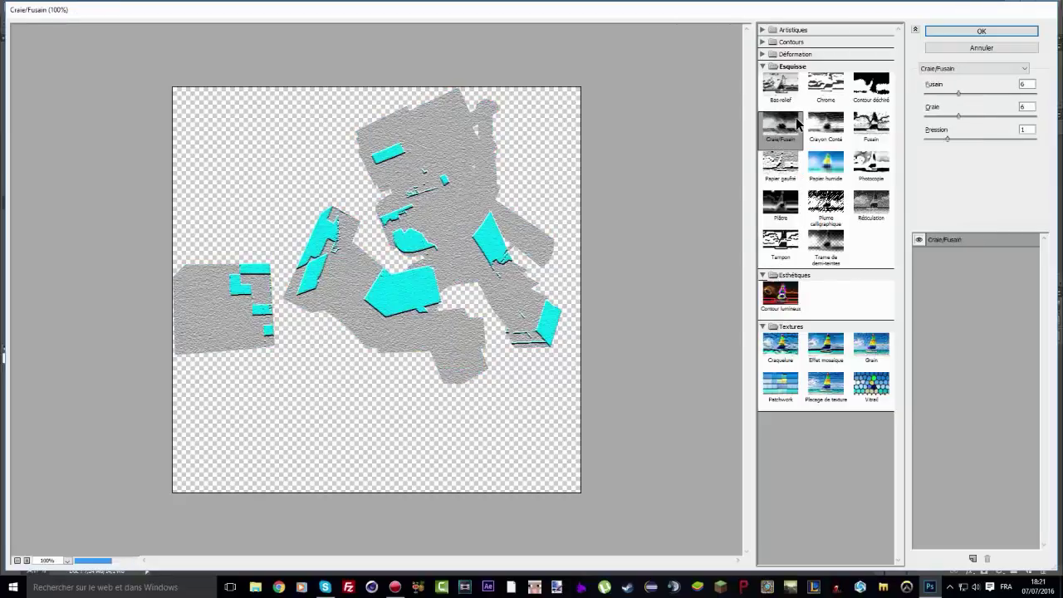
{"action": "left_click", "coordinate": [830, 123]}
{"action": "left_click", "coordinate": [868, 125]}
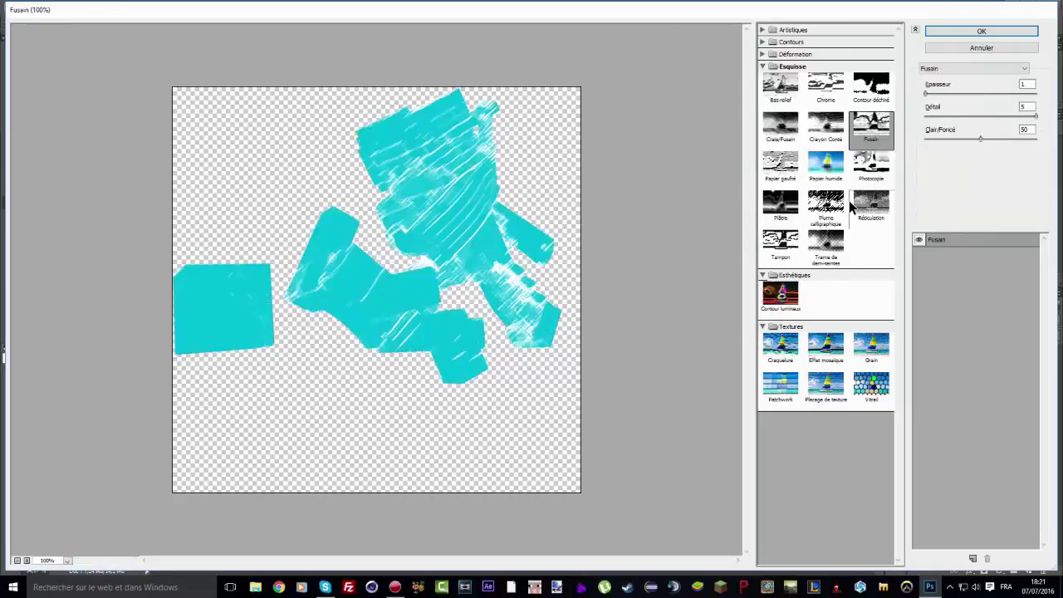
{"action": "left_click", "coordinate": [825, 201]}
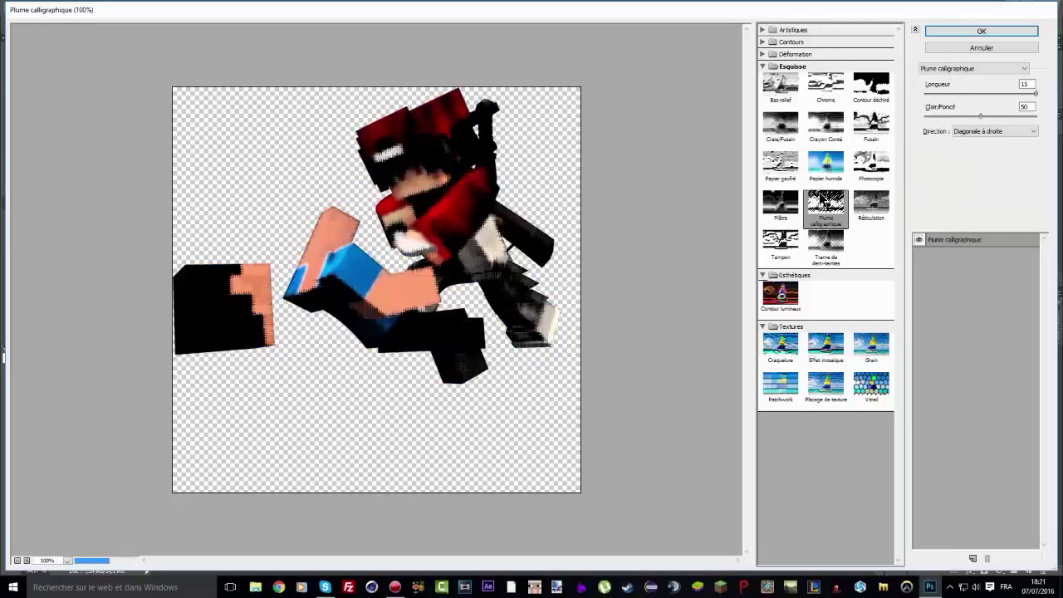
Step: Preview the Verre distortion, Chrome, Papier humide and Réticulation filters, and return to the Plume calligraphique preview
{"action": "left_click", "coordinate": [761, 55]}
{"action": "left_click", "coordinate": [864, 129]}
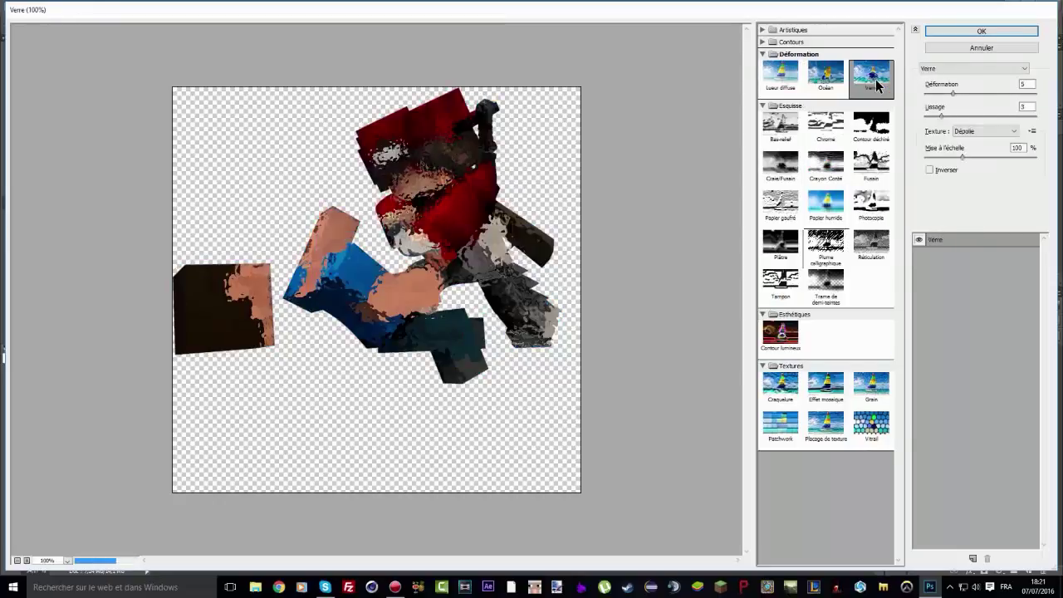
{"action": "left_click", "coordinate": [825, 122]}
{"action": "left_click", "coordinate": [826, 201]}
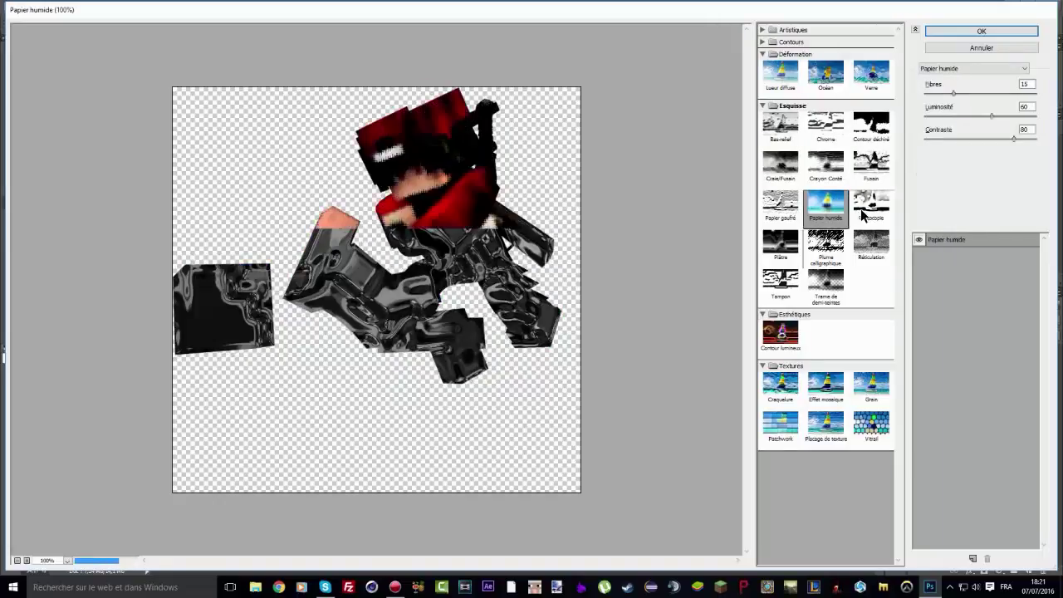
{"action": "left_click", "coordinate": [868, 245]}
{"action": "left_click", "coordinate": [825, 242]}
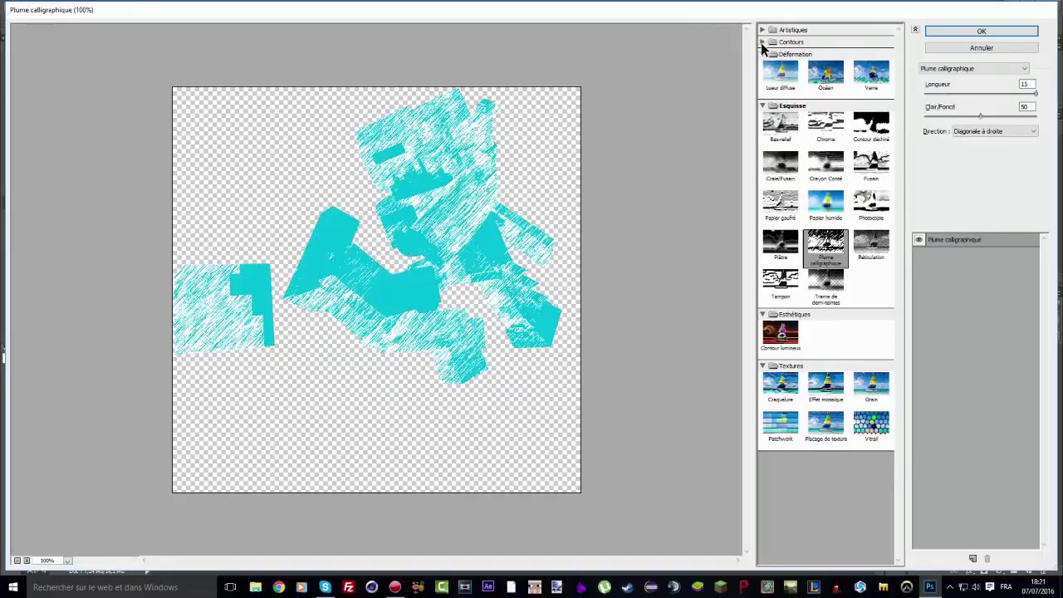
Step: Preview the Contours filters Contour encré, Effet pointilliste and Sumi-e on the render
{"action": "left_click", "coordinate": [762, 42]}
{"action": "left_click", "coordinate": [871, 65]}
{"action": "left_click", "coordinate": [855, 112]}
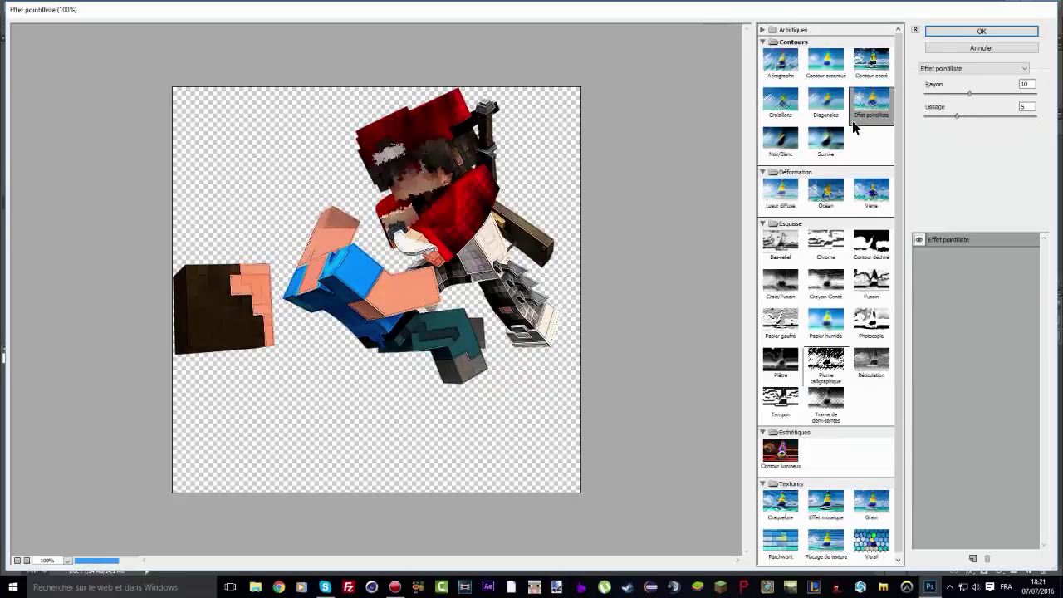
{"action": "left_click", "coordinate": [825, 140]}
{"action": "left_click", "coordinate": [834, 171]}
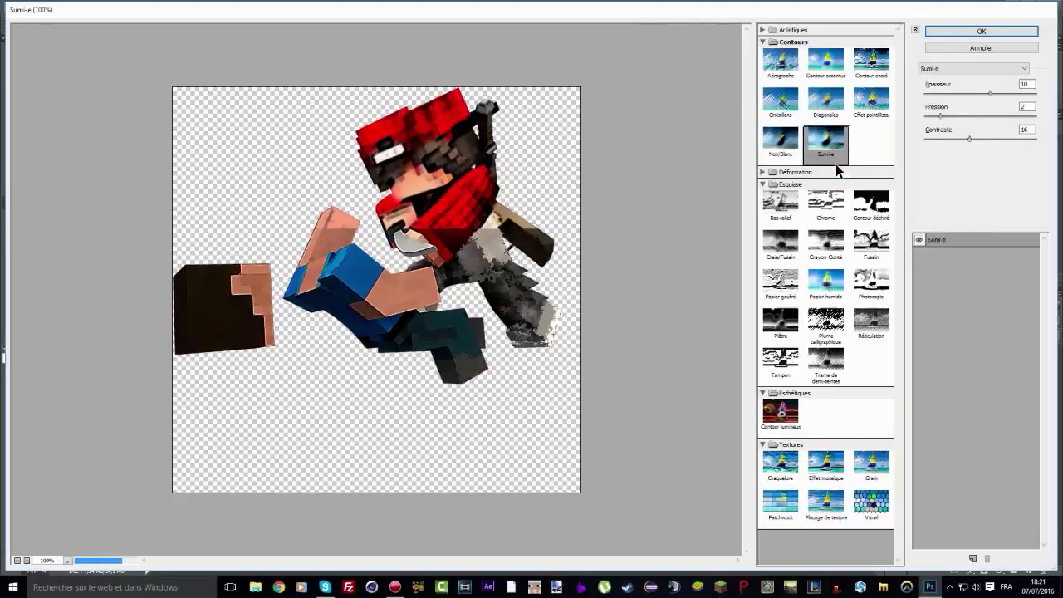
Step: Apply Plume calligraphique with length 15, light/dark balance 50 and direction Diagonale à droite to the copy, and set its blend mode to Superposition
{"action": "left_click", "coordinate": [761, 30]}
{"action": "scroll", "coordinate": [825, 368], "scroll_direction": "down", "scroll_amount": 2}
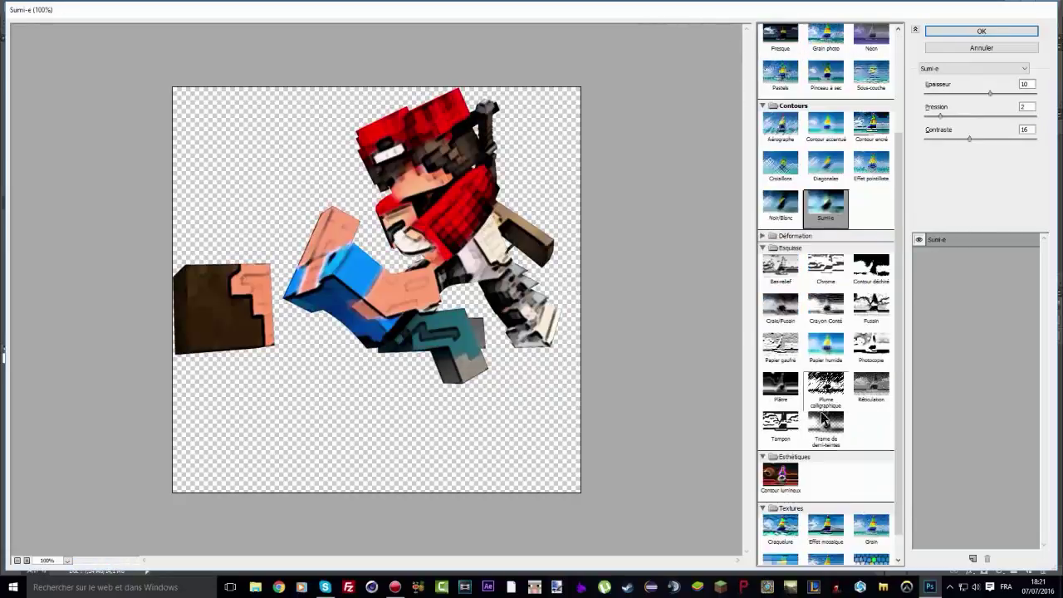
{"action": "scroll", "coordinate": [822, 419], "scroll_direction": "down", "scroll_amount": 1}
{"action": "left_click", "coordinate": [825, 319]}
{"action": "left_click", "coordinate": [825, 359]}
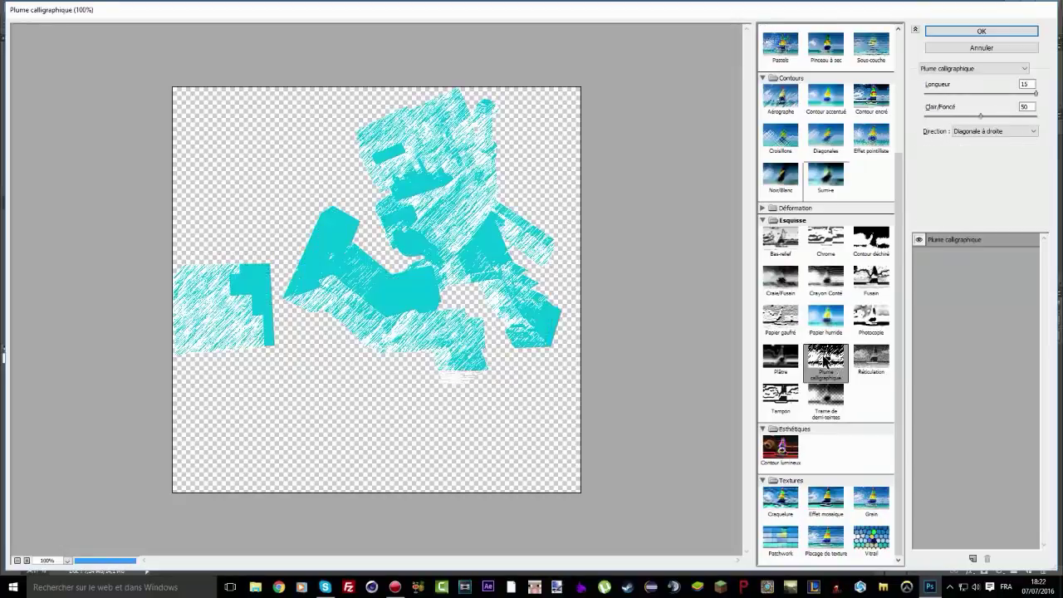
{"action": "left_click", "coordinate": [963, 33]}
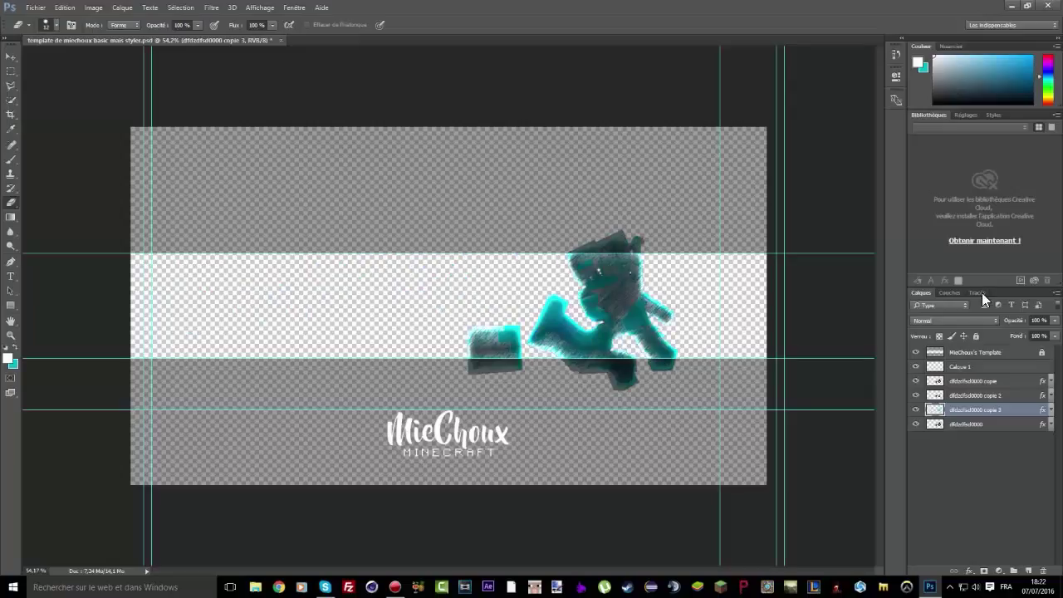
{"action": "left_click", "coordinate": [945, 316]}
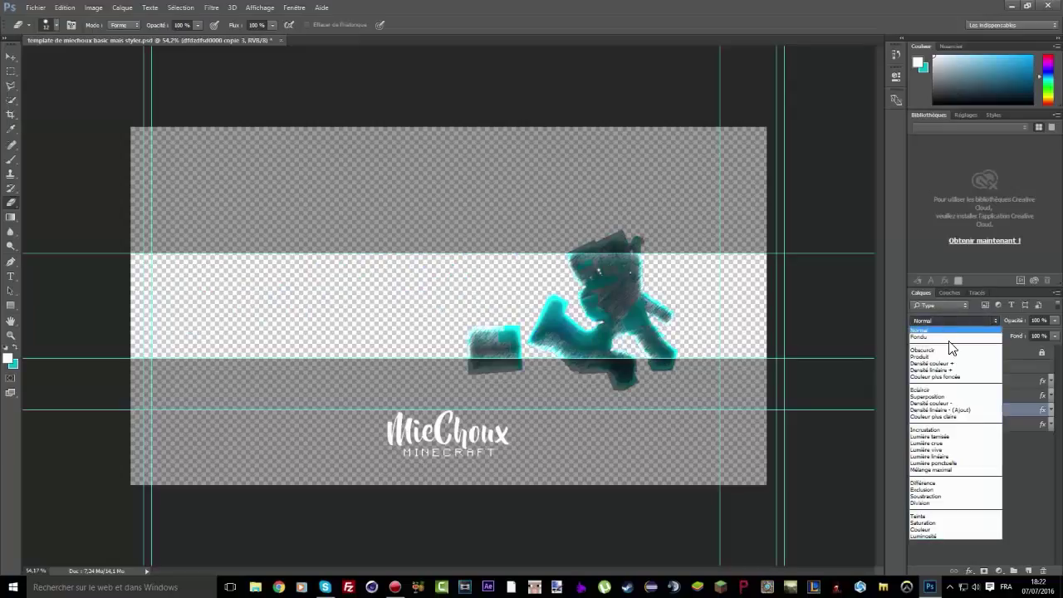
{"action": "left_click", "coordinate": [928, 397]}
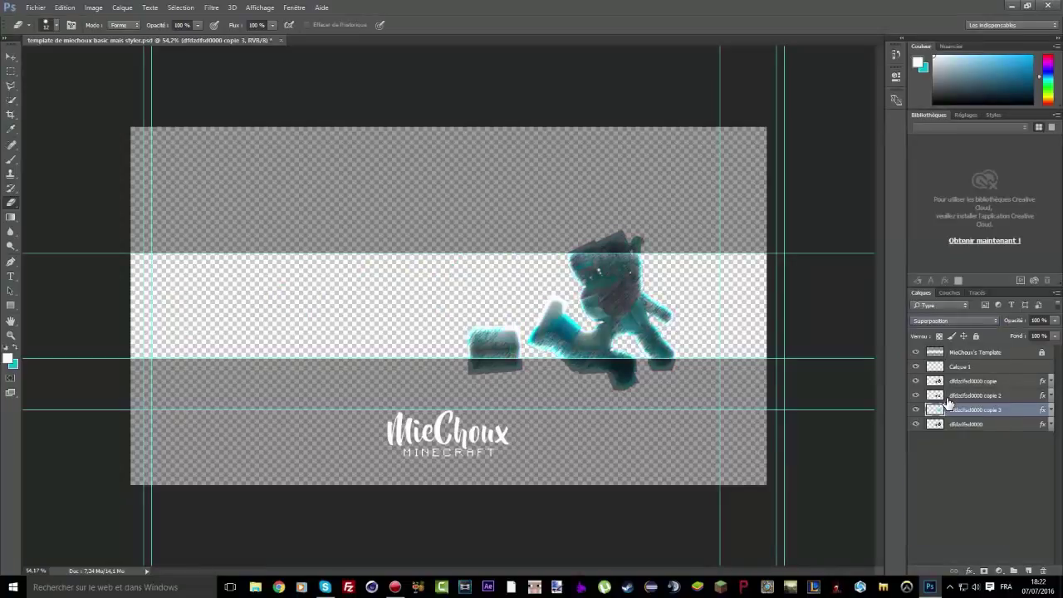
Step: Try the Incrustation blend mode on the filtered copy 3 layer, and set it to Normal at 11% opacity
{"action": "left_click", "coordinate": [944, 321]}
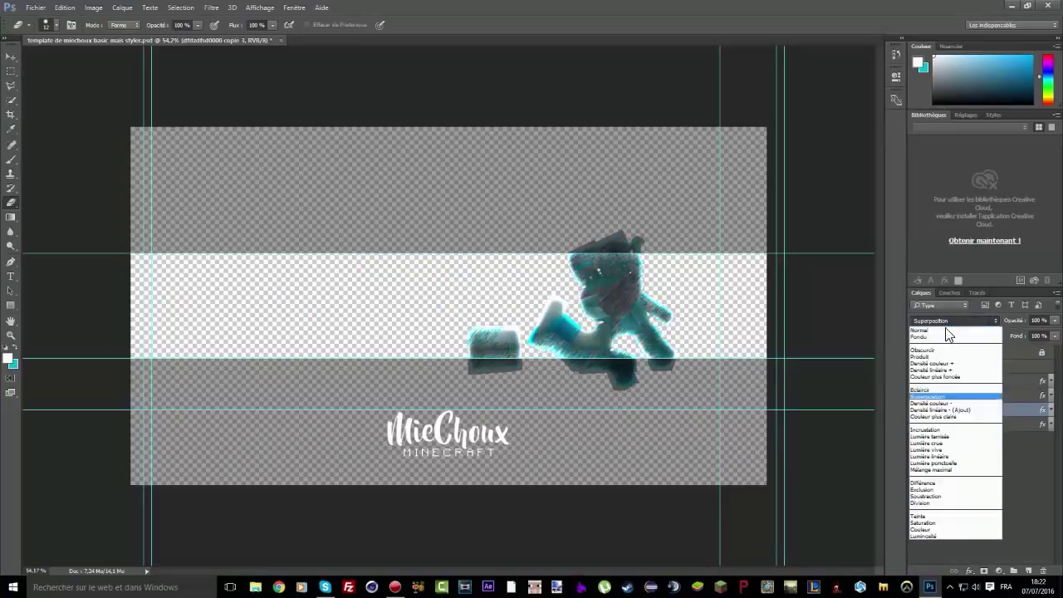
{"action": "left_click", "coordinate": [930, 429]}
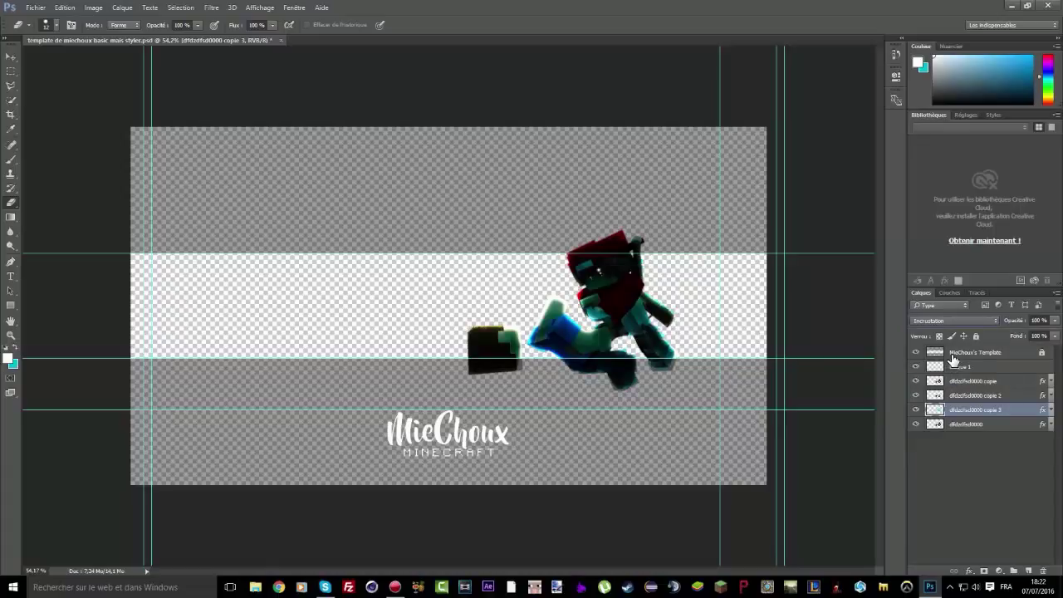
{"action": "left_click", "coordinate": [916, 320]}
{"action": "left_click", "coordinate": [920, 328]}
{"action": "left_click", "coordinate": [1054, 320]}
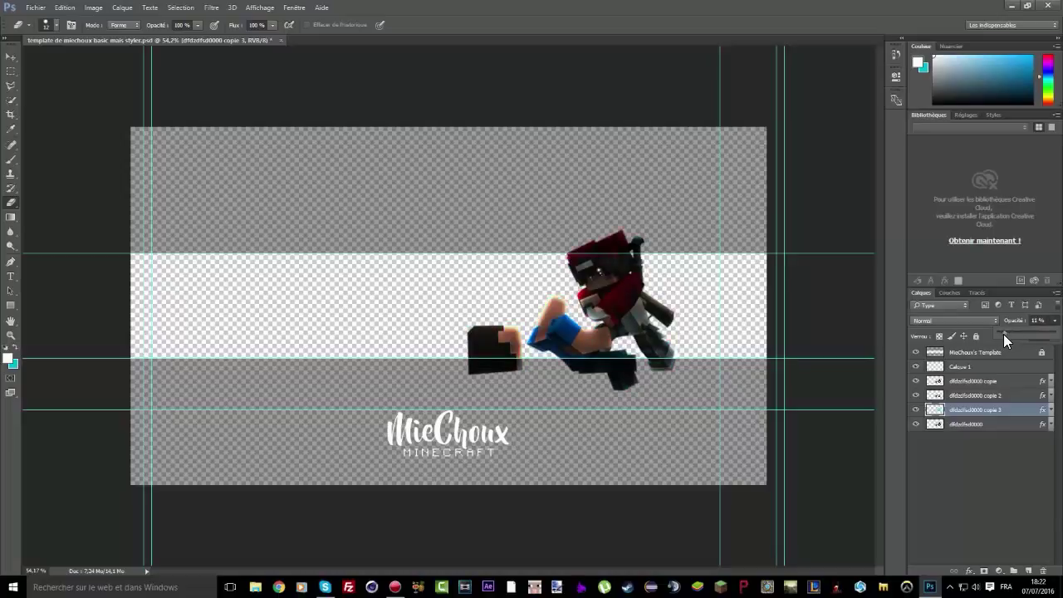
Step: Examine the render up close and delete the filtered copy 3 layer
{"action": "scroll", "coordinate": [661, 302], "scroll_direction": "up", "scroll_amount": 8}
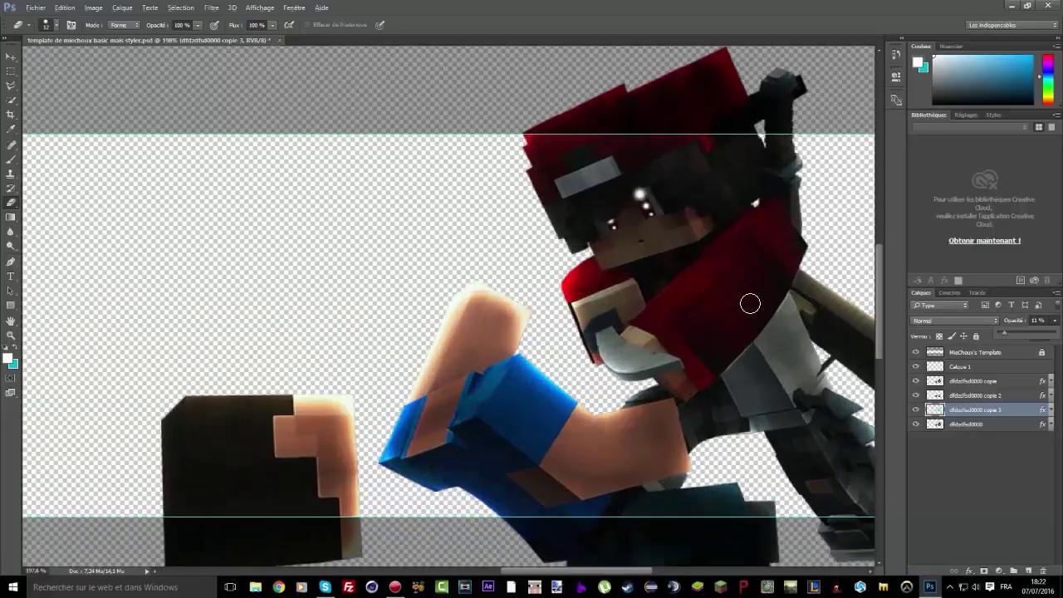
{"action": "scroll", "coordinate": [745, 329], "scroll_direction": "up", "scroll_amount": 2}
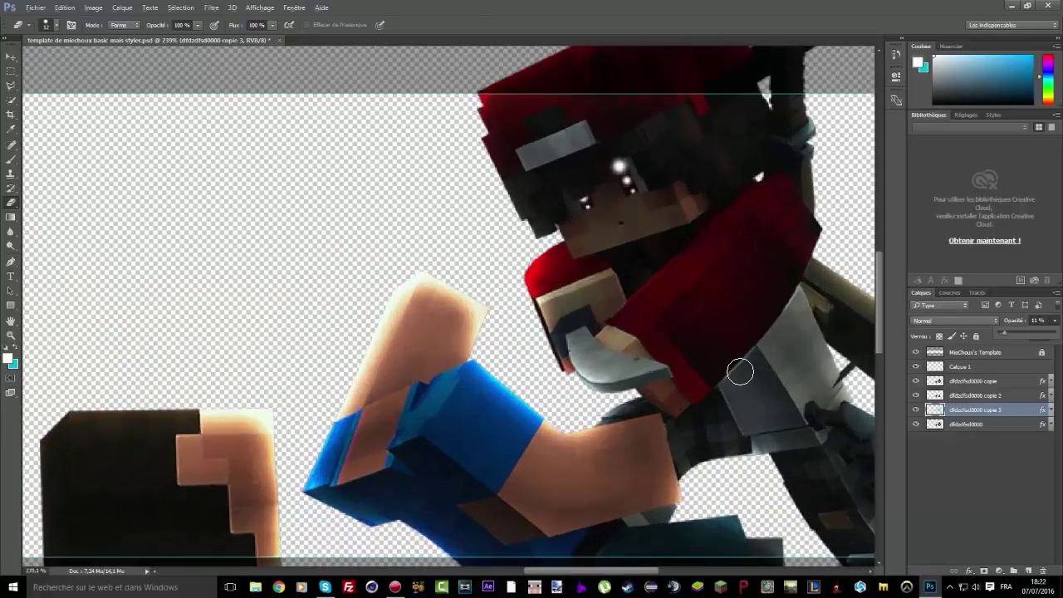
{"action": "scroll", "coordinate": [740, 373], "scroll_direction": "up", "scroll_amount": 1}
{"action": "scroll", "coordinate": [736, 366], "scroll_direction": "down", "scroll_amount": 1}
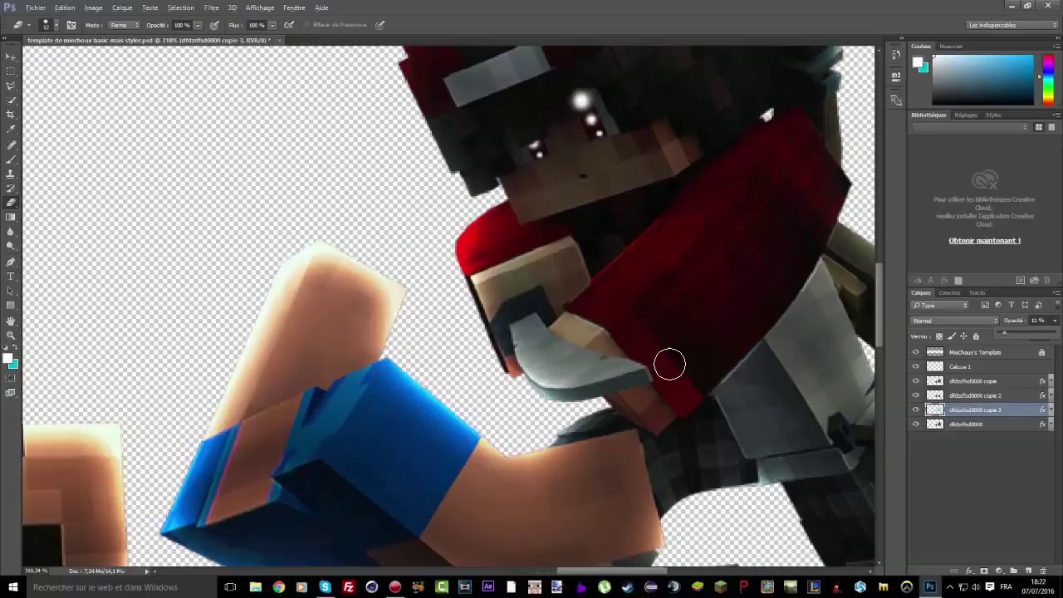
{"action": "scroll", "coordinate": [670, 363], "scroll_direction": "down", "scroll_amount": 1}
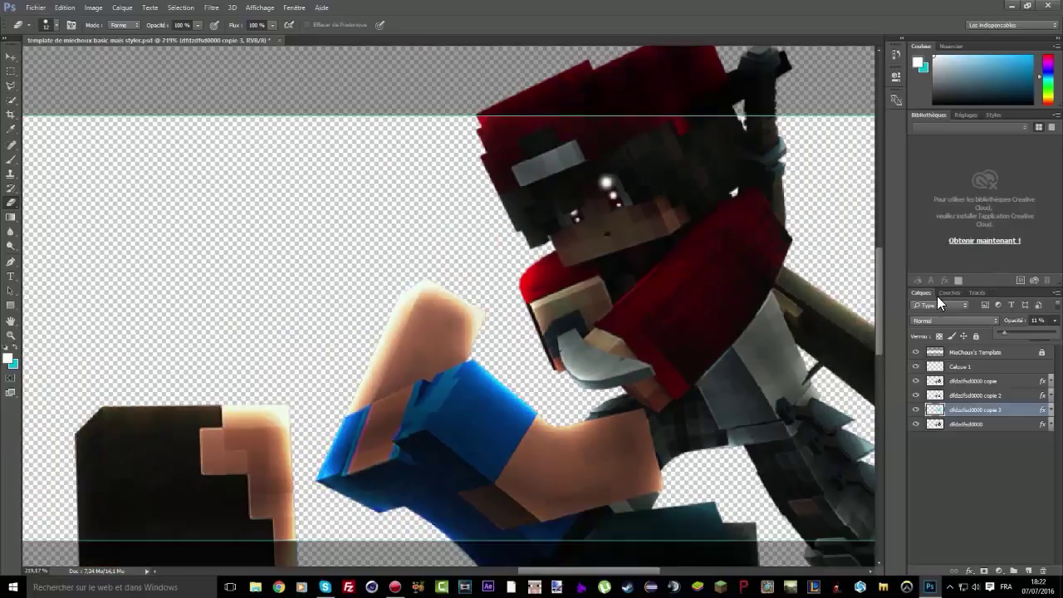
{"action": "scroll", "coordinate": [715, 331], "scroll_direction": "down", "scroll_amount": 5}
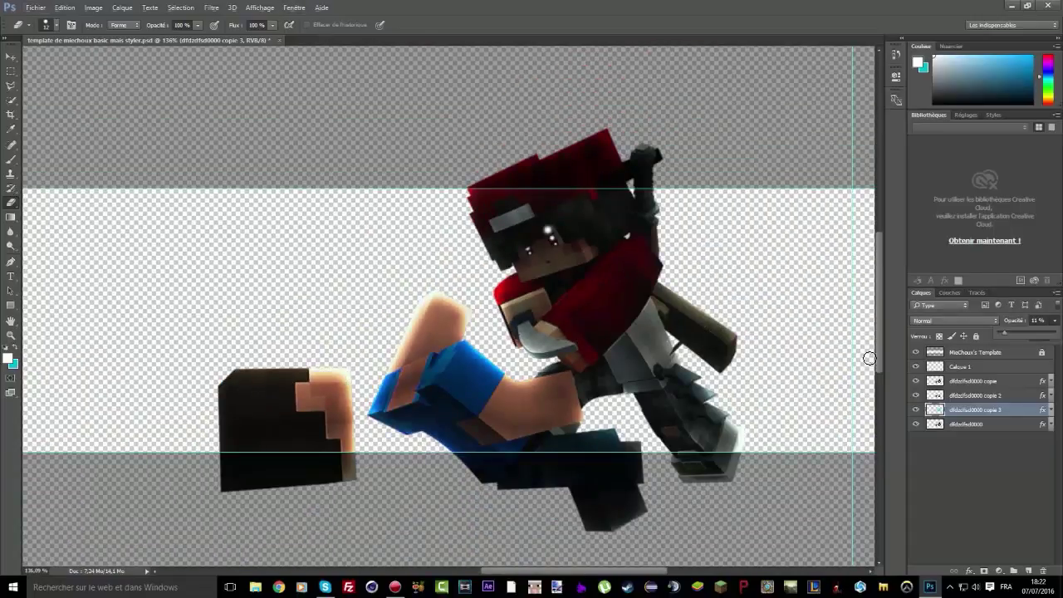
{"action": "key", "text": "Delete"}
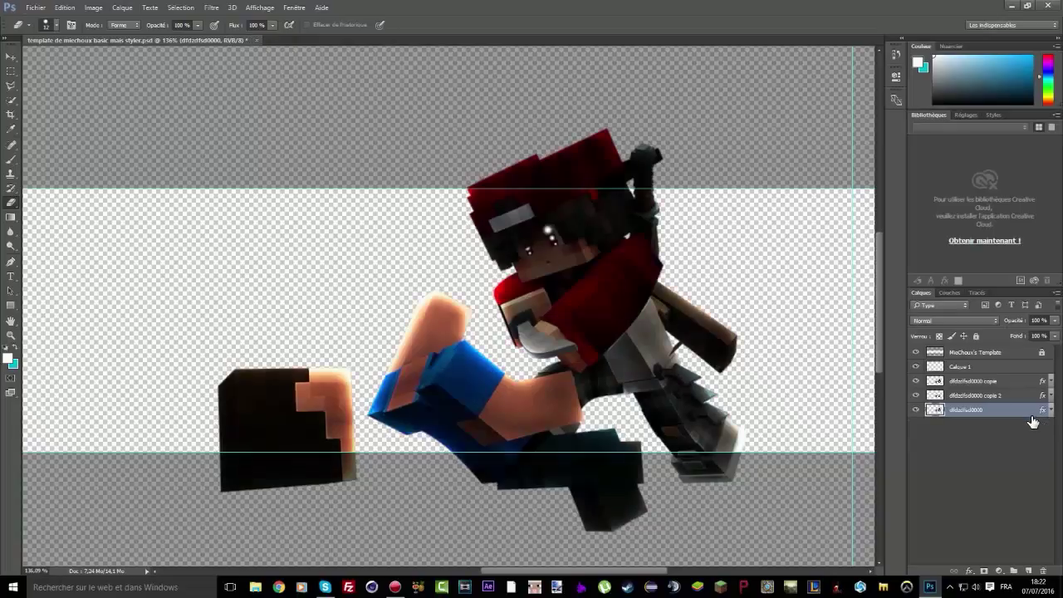
{"action": "scroll", "coordinate": [481, 369], "scroll_direction": "down", "scroll_amount": 5}
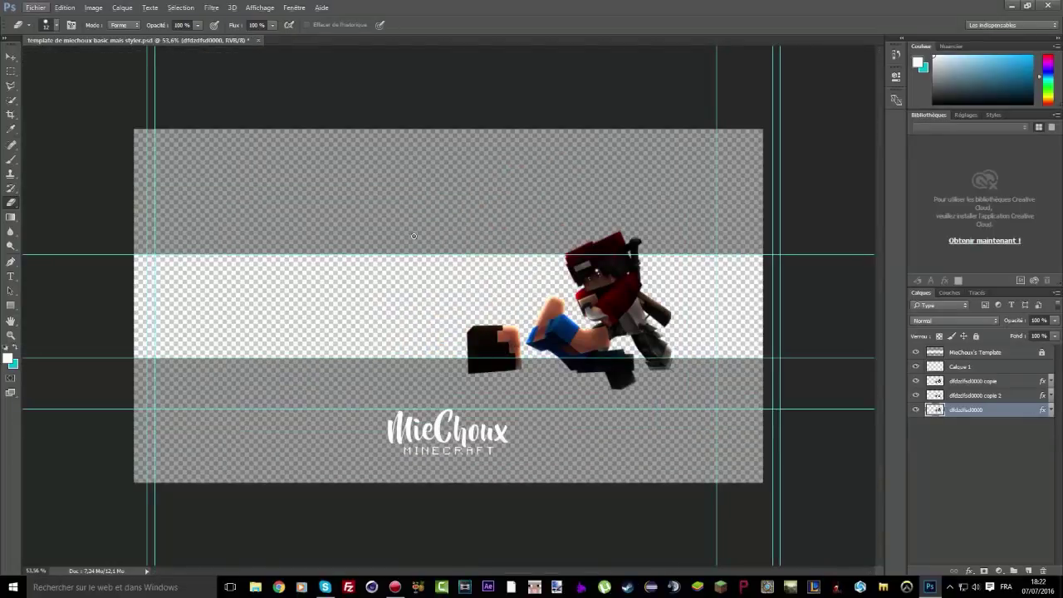
Step: Import the render fdstvfgdf0000.png into the banner as a linked object
{"action": "left_click", "coordinate": [35, 7]}
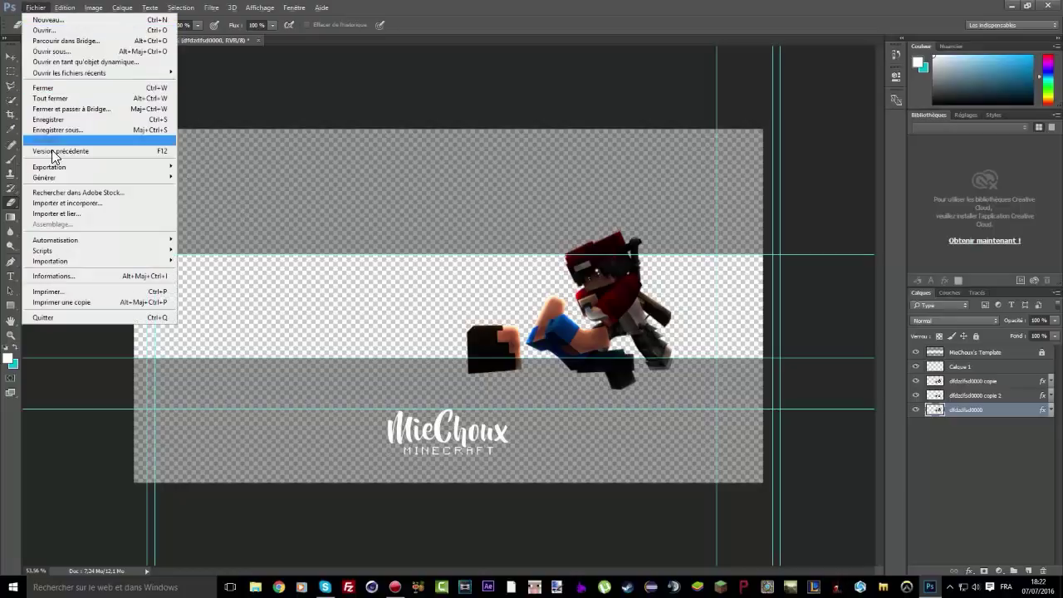
{"action": "left_click", "coordinate": [60, 213]}
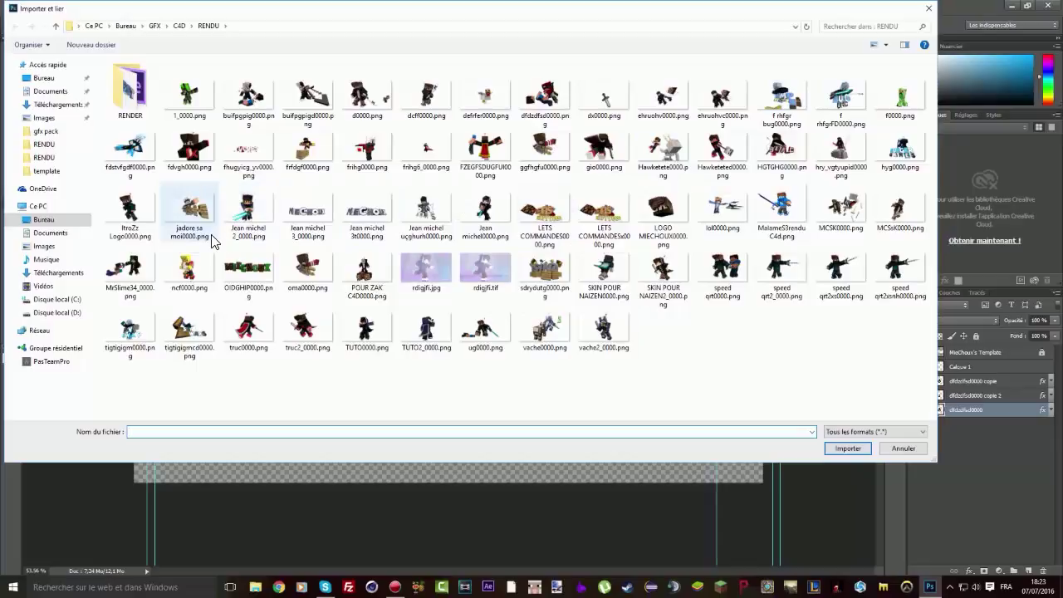
{"action": "key", "text": "Escape"}
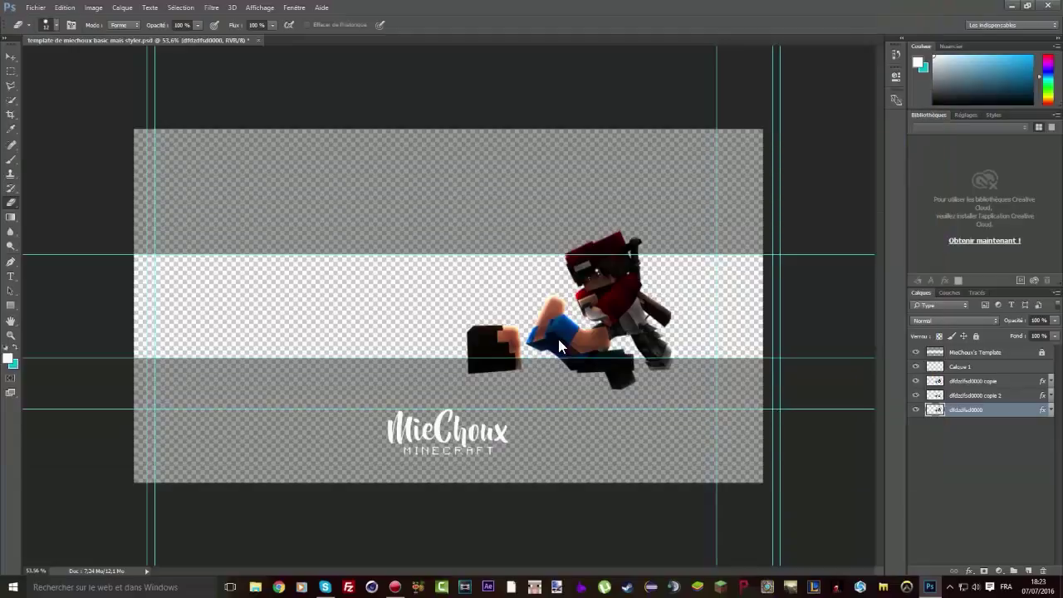
{"action": "left_click", "coordinate": [11, 56]}
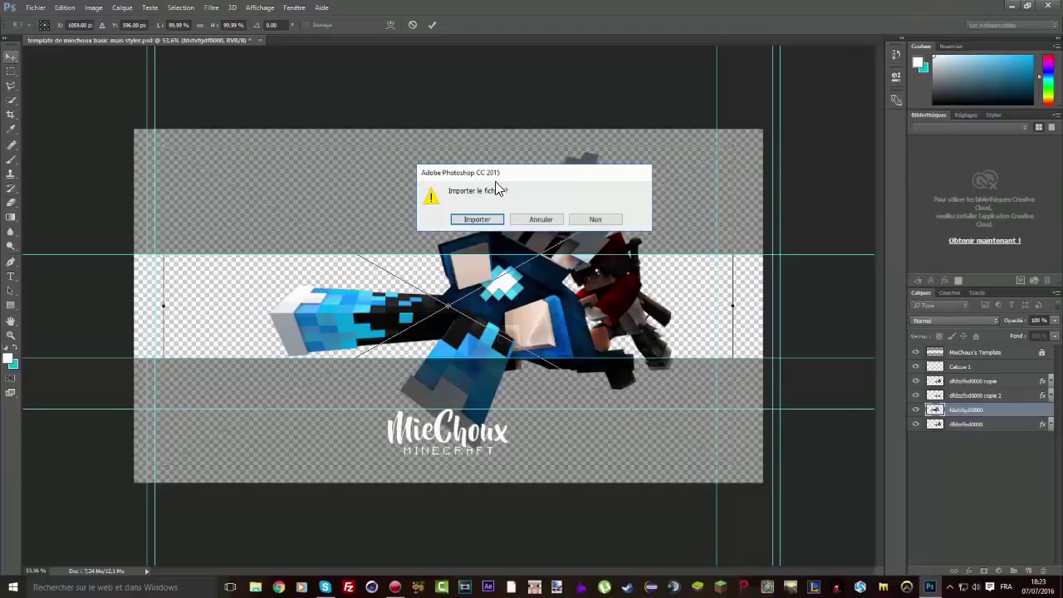
{"action": "left_click", "coordinate": [488, 222]}
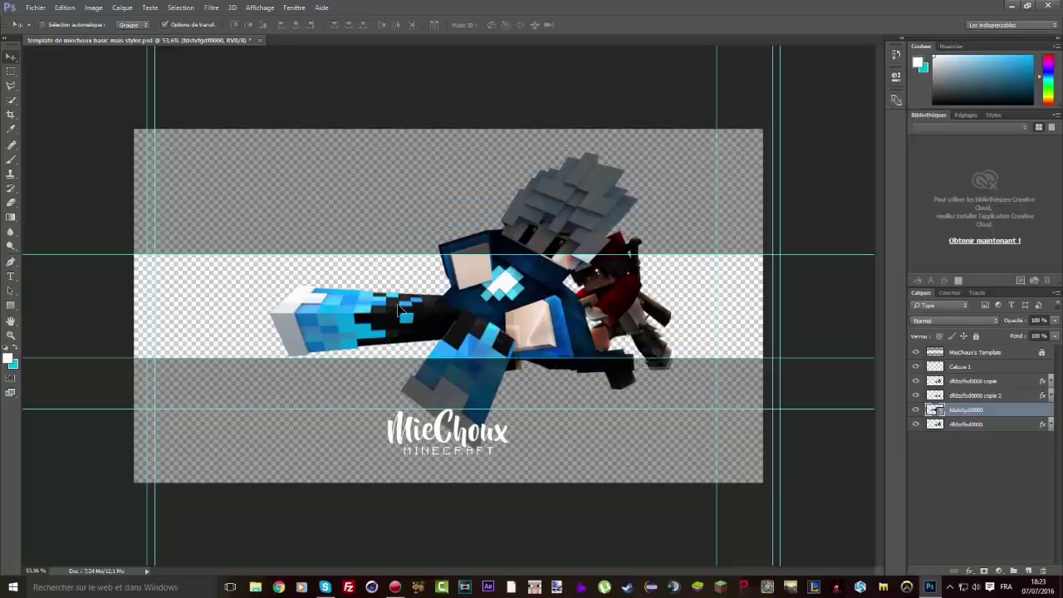
Step: Scale the blue character render to about 50% and place it in the left part of the banner's white strip
{"action": "left_click_drag", "start_coordinate": [480, 312], "coordinate": [361, 303]}
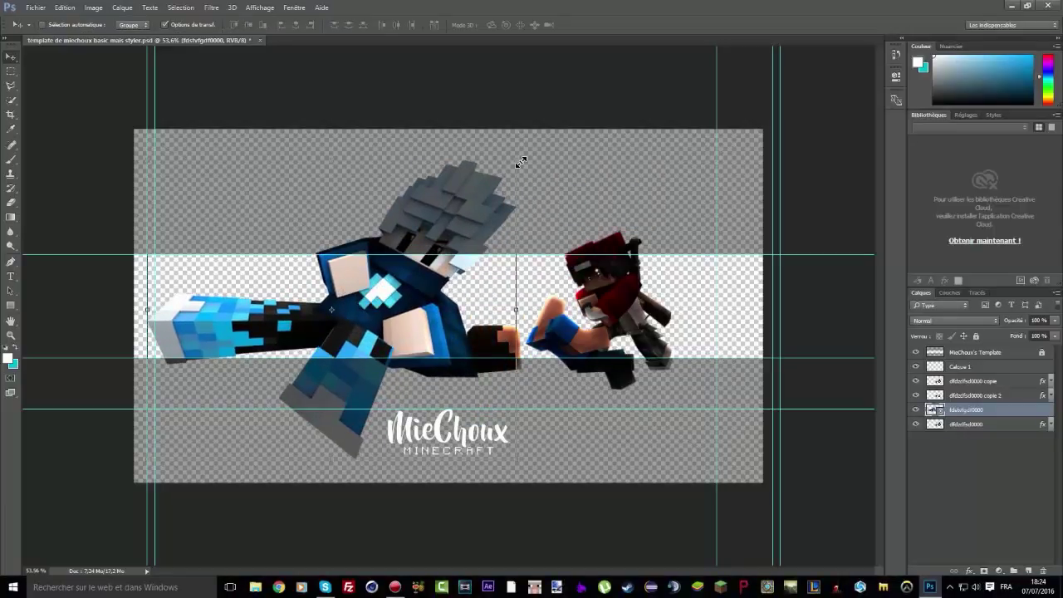
{"action": "key", "text": "ctrl+t"}
{"action": "left_click_drag", "start_coordinate": [612, 156], "coordinate": [314, 292]}
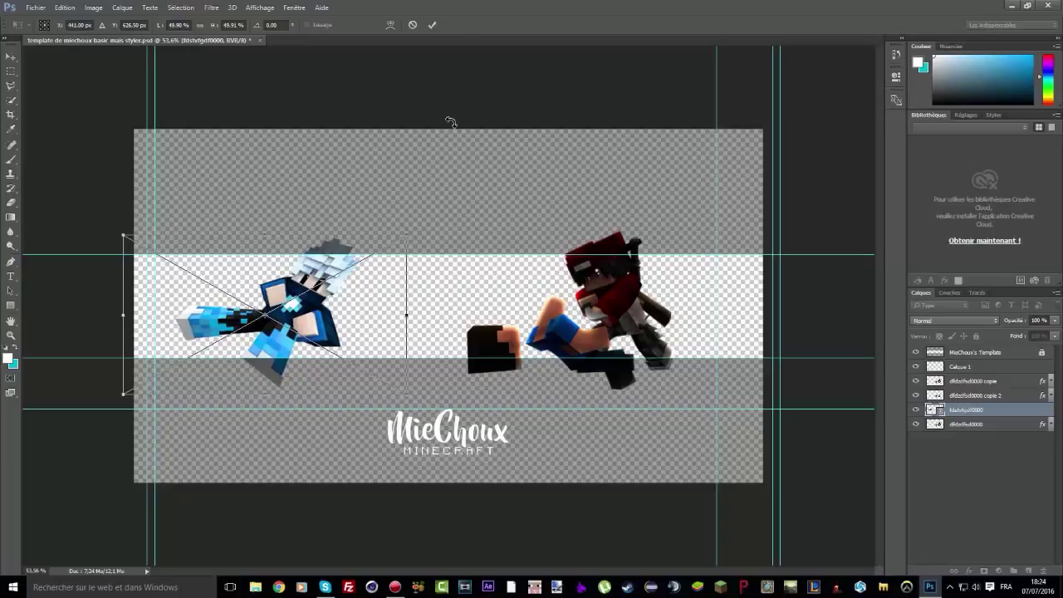
{"action": "left_click", "coordinate": [431, 25]}
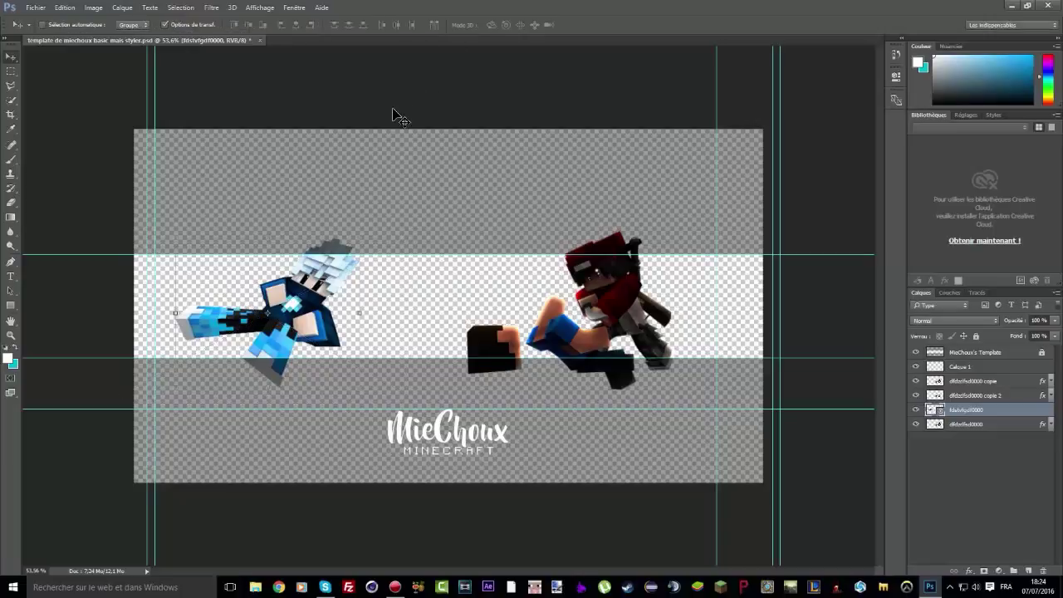
{"action": "left_click", "coordinate": [363, 238]}
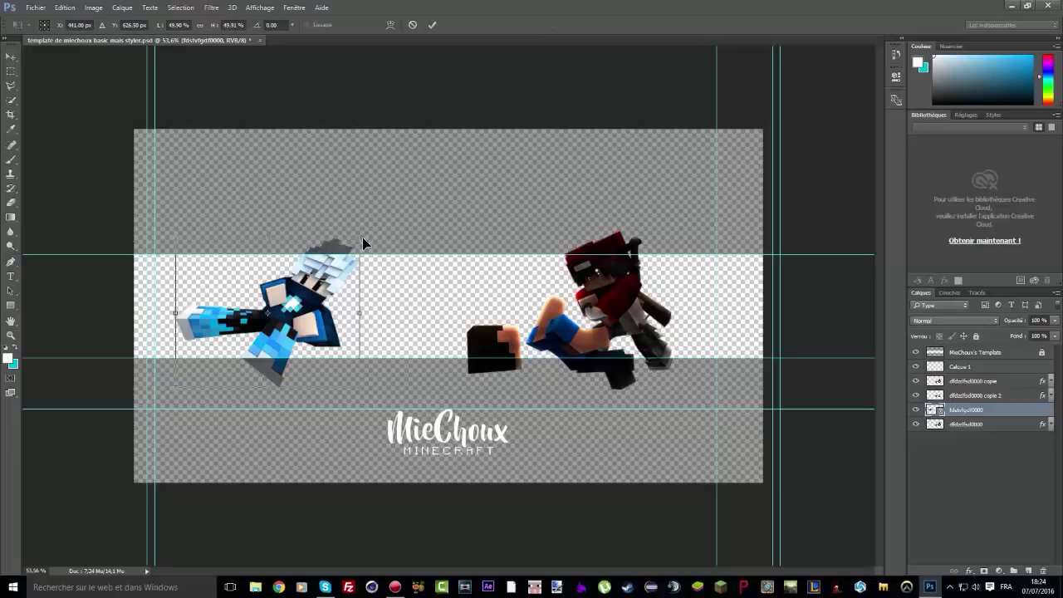
{"action": "left_click", "coordinate": [425, 23]}
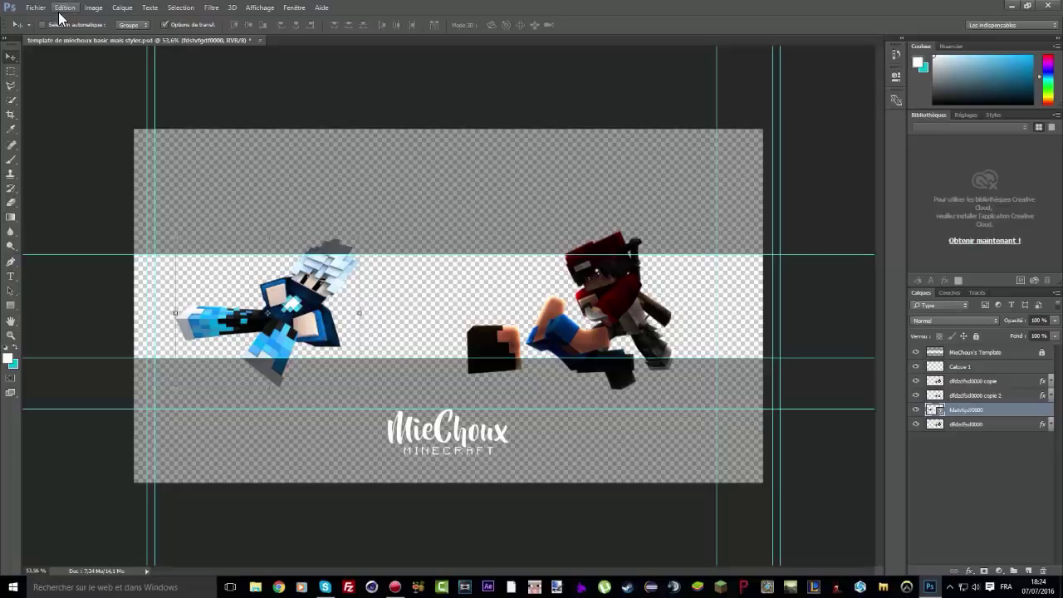
Step: Move the blue character's layer beneath the red-capped character's base layer in the layer stack
{"action": "left_click_drag", "start_coordinate": [972, 409], "coordinate": [964, 428]}
{"action": "left_click", "coordinate": [969, 407]}
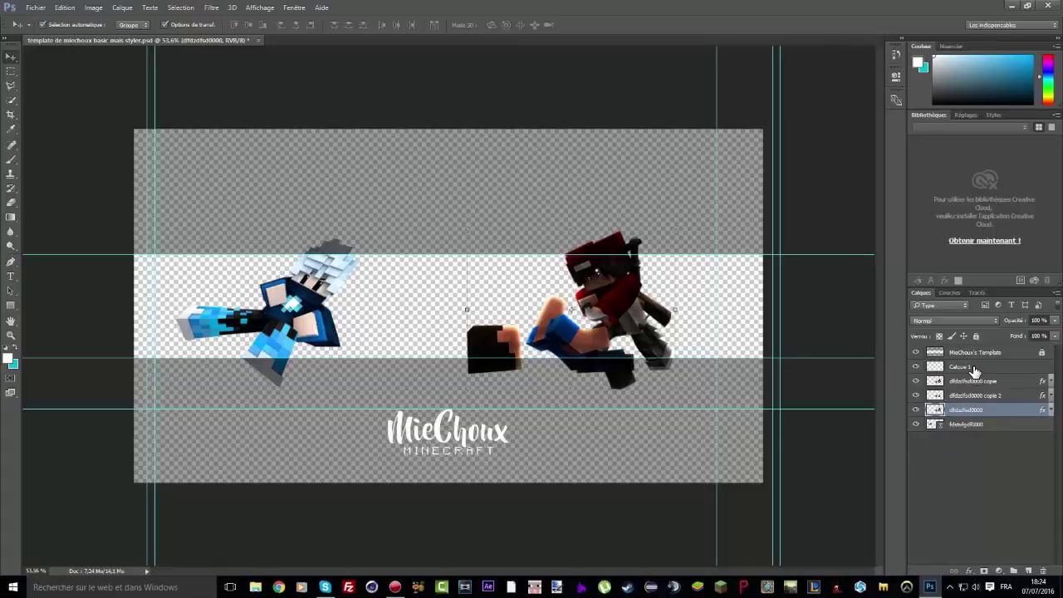
Step: Group Calque 1 with the red-capped character's base layer and two copies, and name the group SKIN D TUTO
{"action": "left_click", "coordinate": [973, 367], "text": "ctrl"}
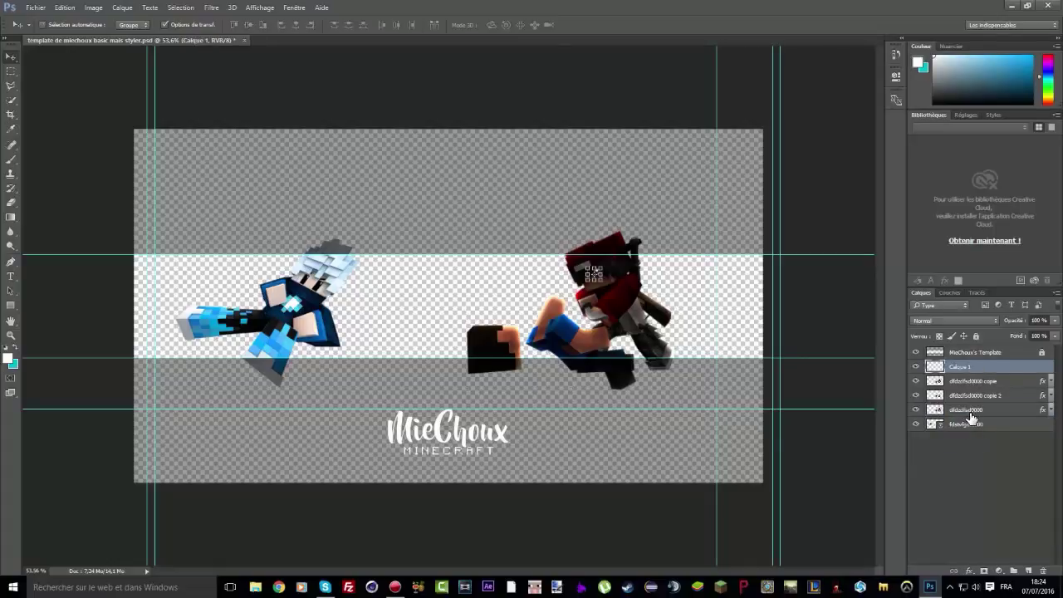
{"action": "left_click", "coordinate": [971, 410]}
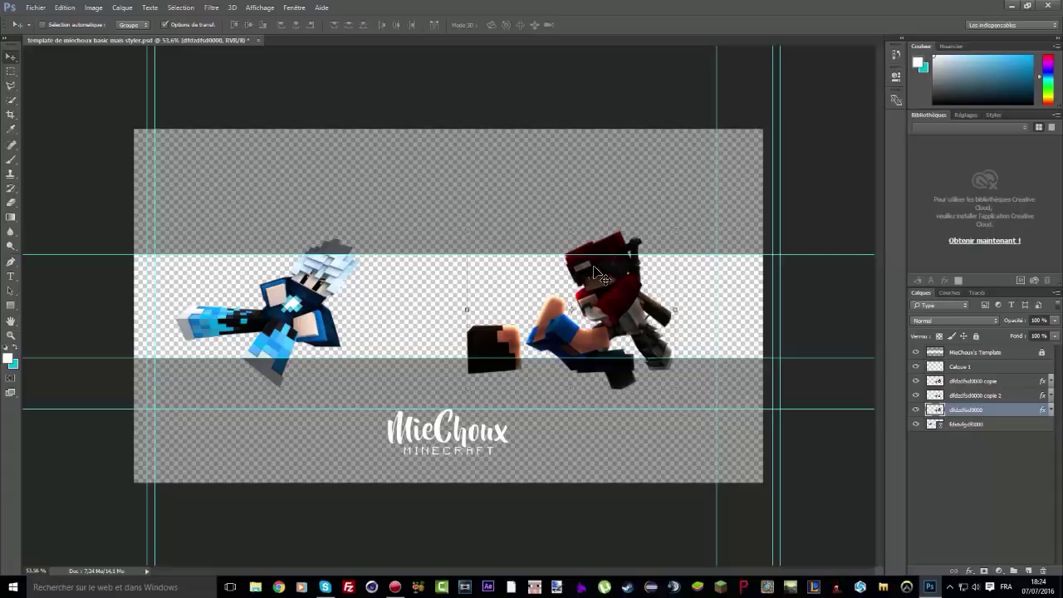
{"action": "left_click", "coordinate": [978, 367], "text": "shift"}
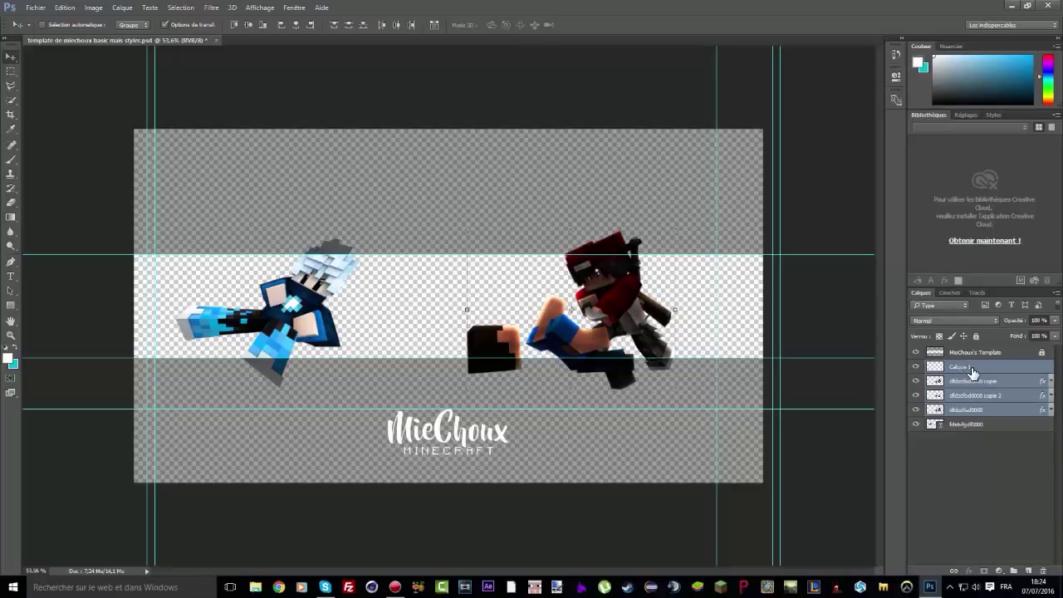
{"action": "left_click", "coordinate": [1014, 571]}
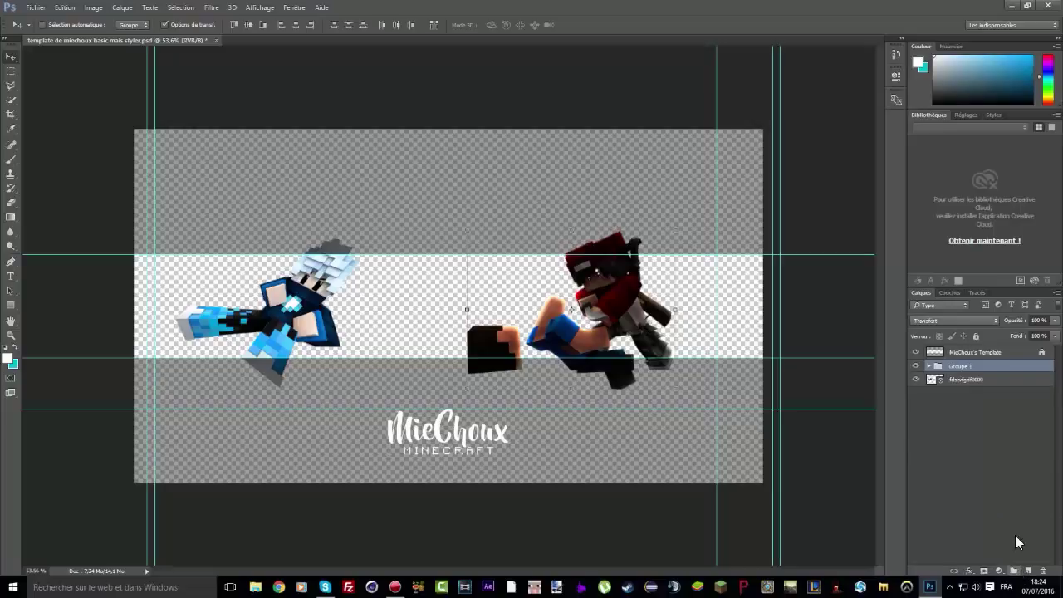
{"action": "double_click", "coordinate": [966, 367]}
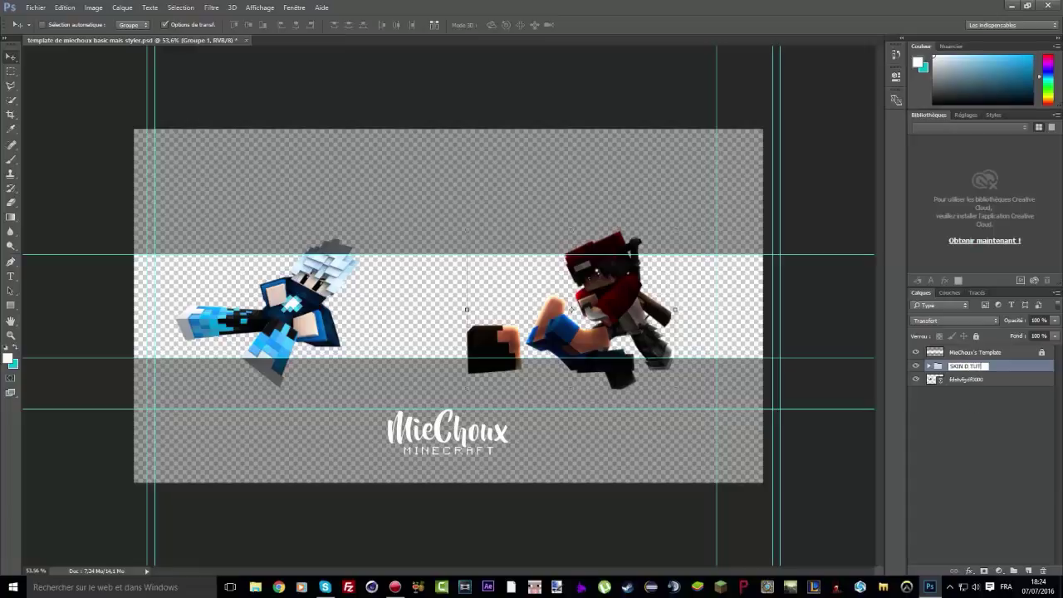
{"action": "left_click", "coordinate": [978, 392]}
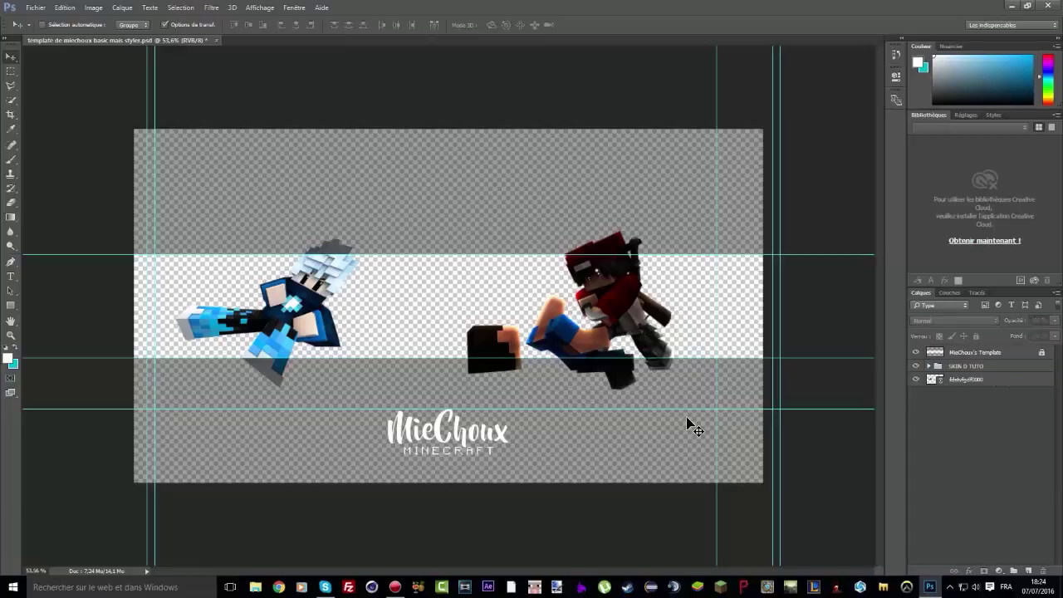
Step: Rasterize the blue character's smart object layer
{"action": "left_click", "coordinate": [963, 381]}
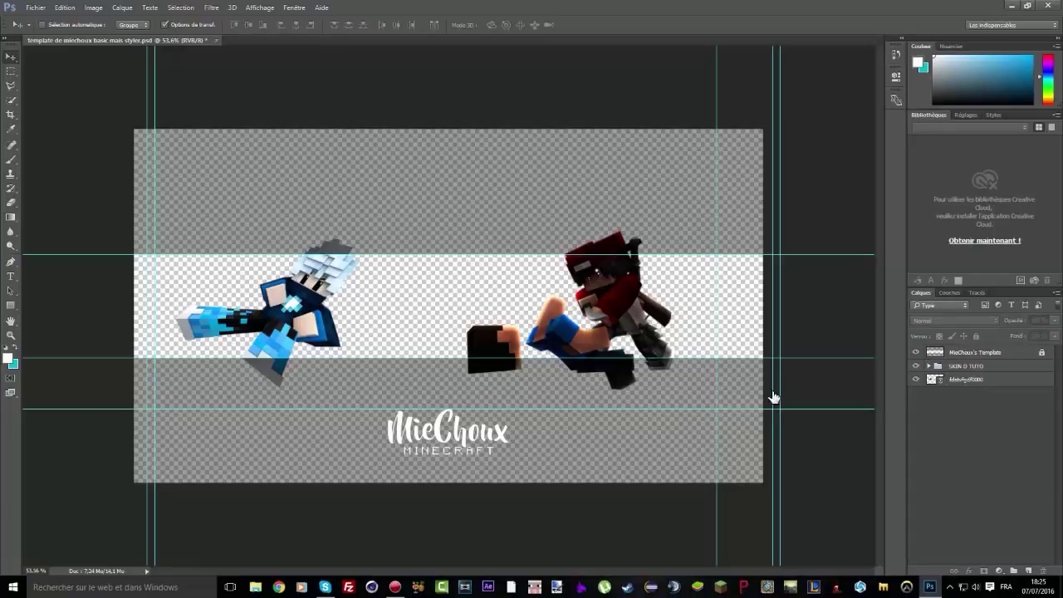
{"action": "left_click", "coordinate": [10, 203]}
{"action": "left_click", "coordinate": [454, 304]}
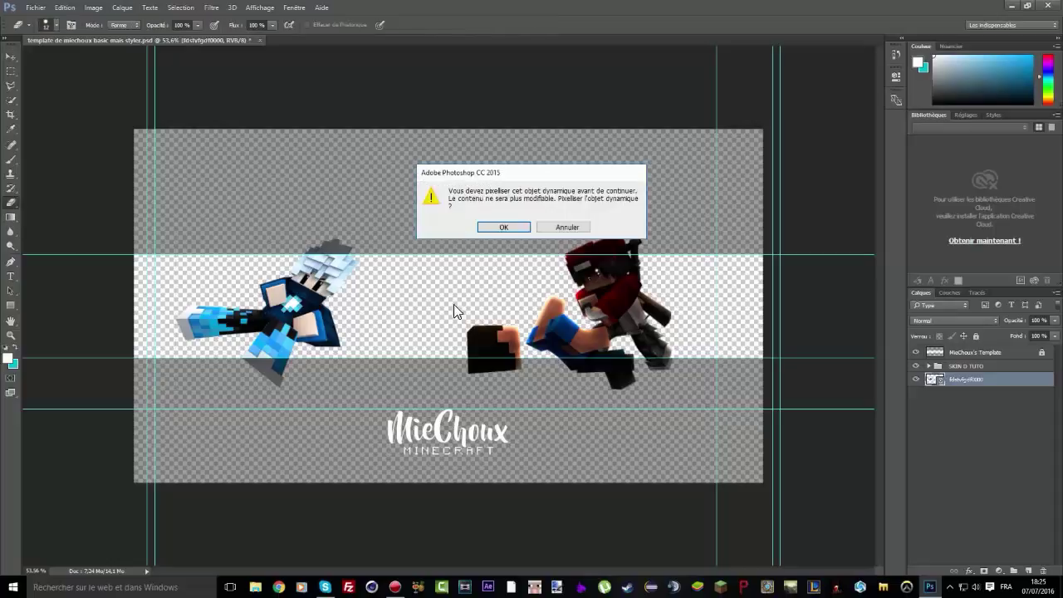
{"action": "left_click", "coordinate": [501, 228]}
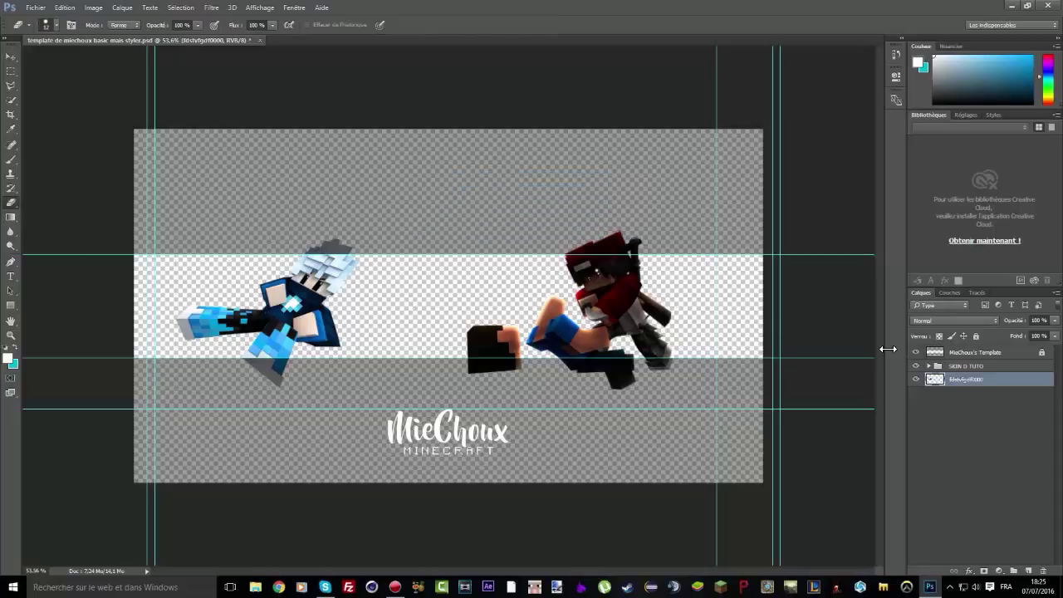
{"action": "key", "text": "ctrl+j"}
{"action": "key", "text": "ctrl+u"}
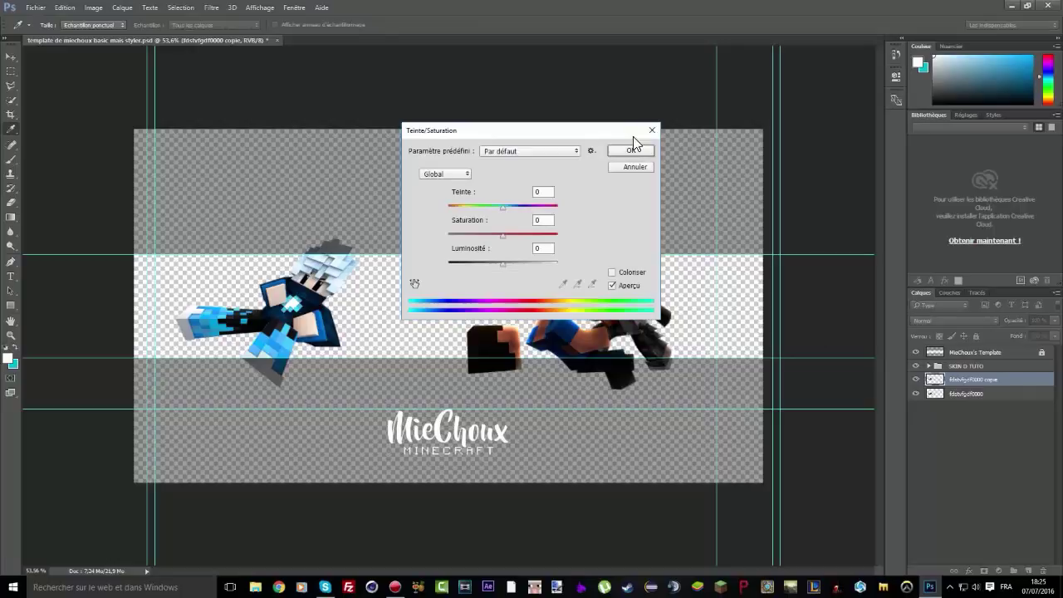
{"action": "key", "text": "Escape"}
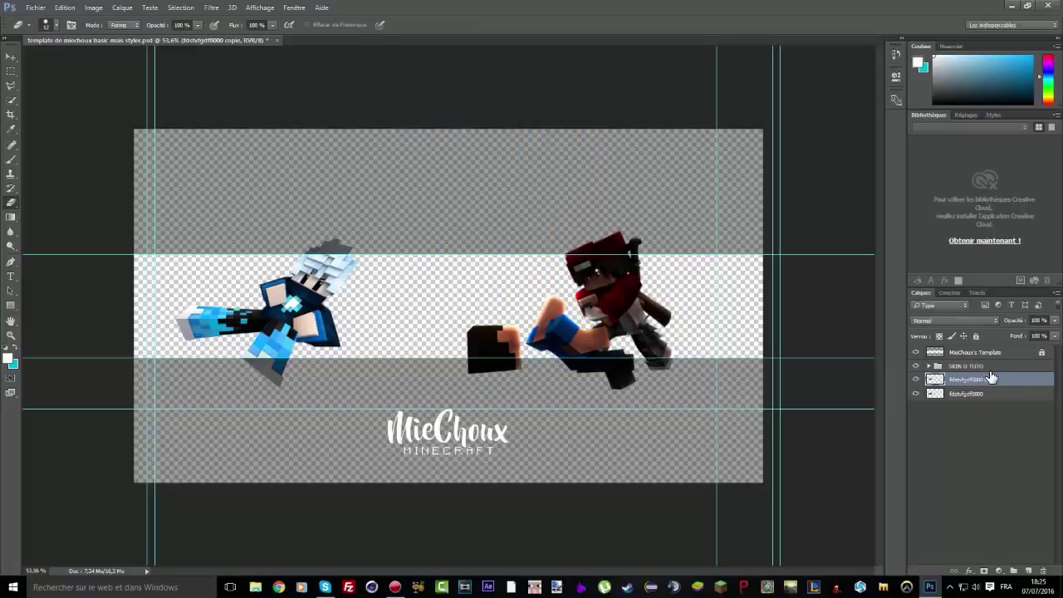
{"action": "key", "text": "Delete"}
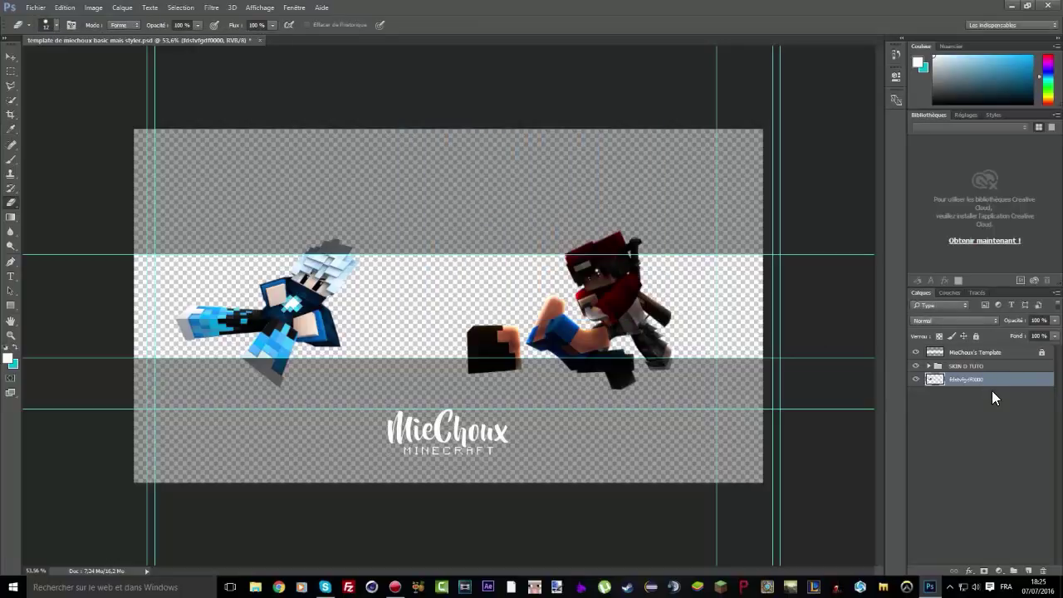
Step: Give the blue character's layer a black Satin effect at 50% opacity and a white inner glow in Densité couleur - mode at 68%
{"action": "double_click", "coordinate": [994, 379]}
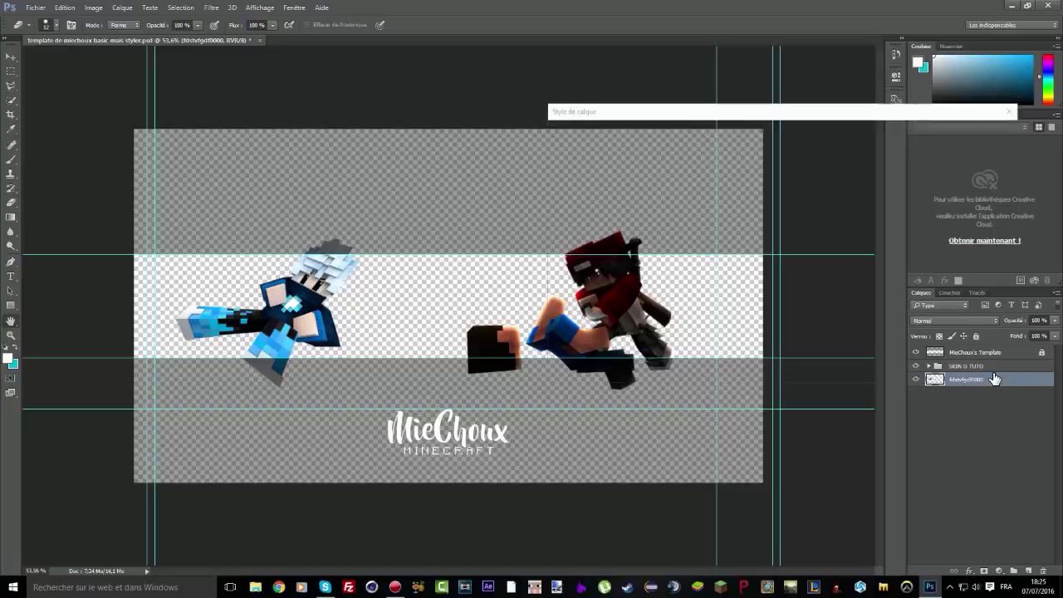
{"action": "left_click", "coordinate": [571, 250]}
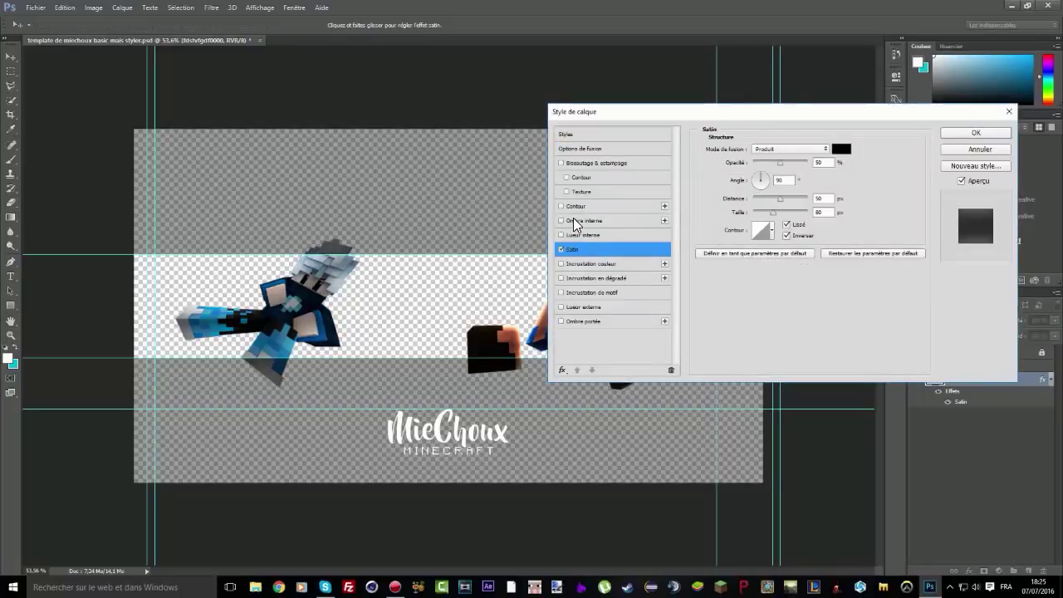
{"action": "left_click", "coordinate": [581, 237]}
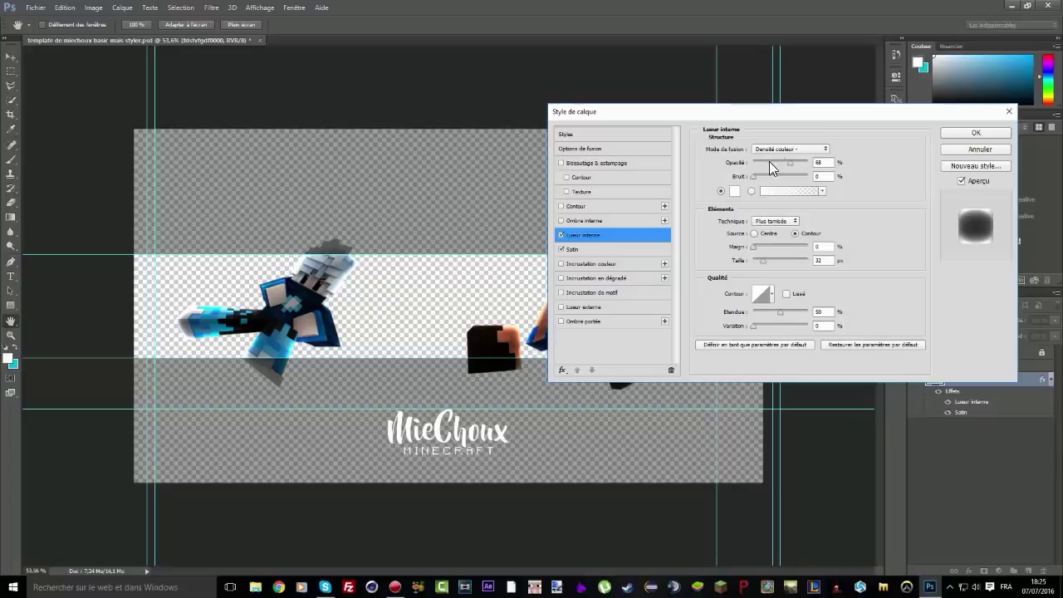
{"action": "left_click", "coordinate": [977, 134]}
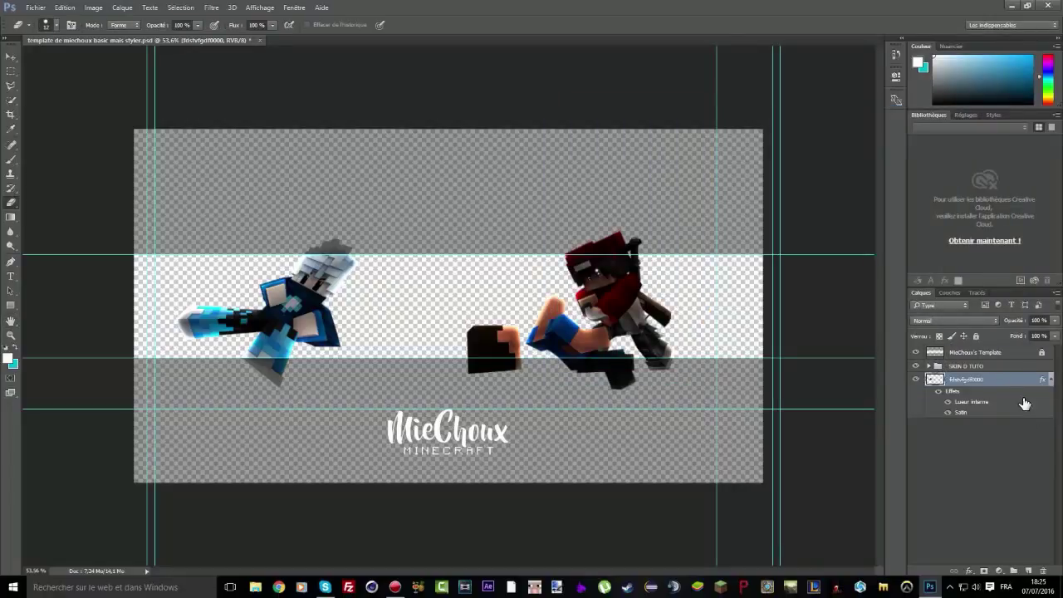
{"action": "left_click", "coordinate": [1052, 380]}
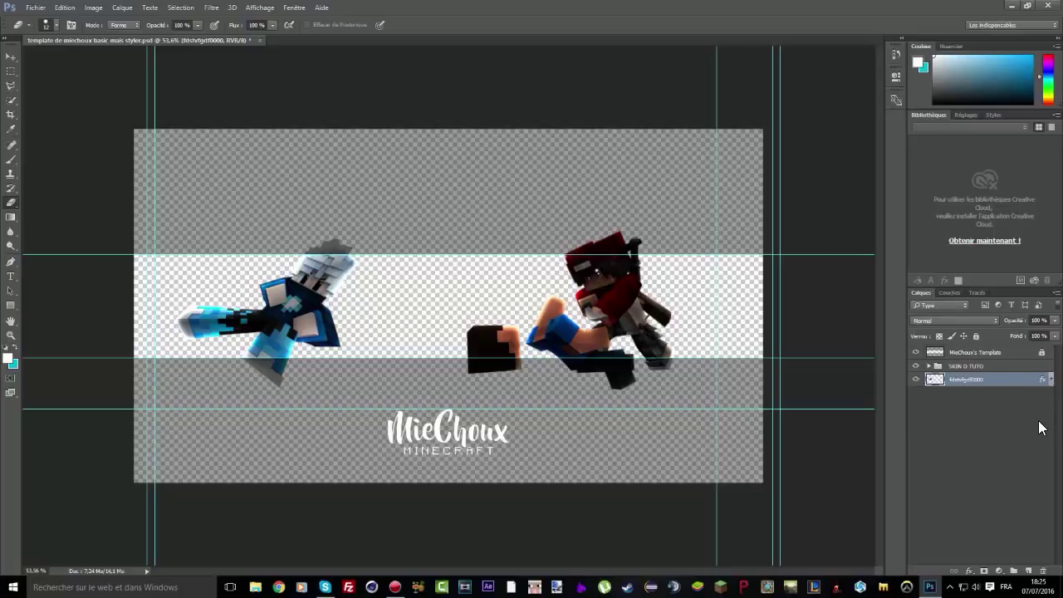
Step: Duplicate the blue character's layer and set the copy to Incrustation blending at 47% opacity
{"action": "key", "text": "ctrl+j"}
{"action": "left_click", "coordinate": [955, 319]}
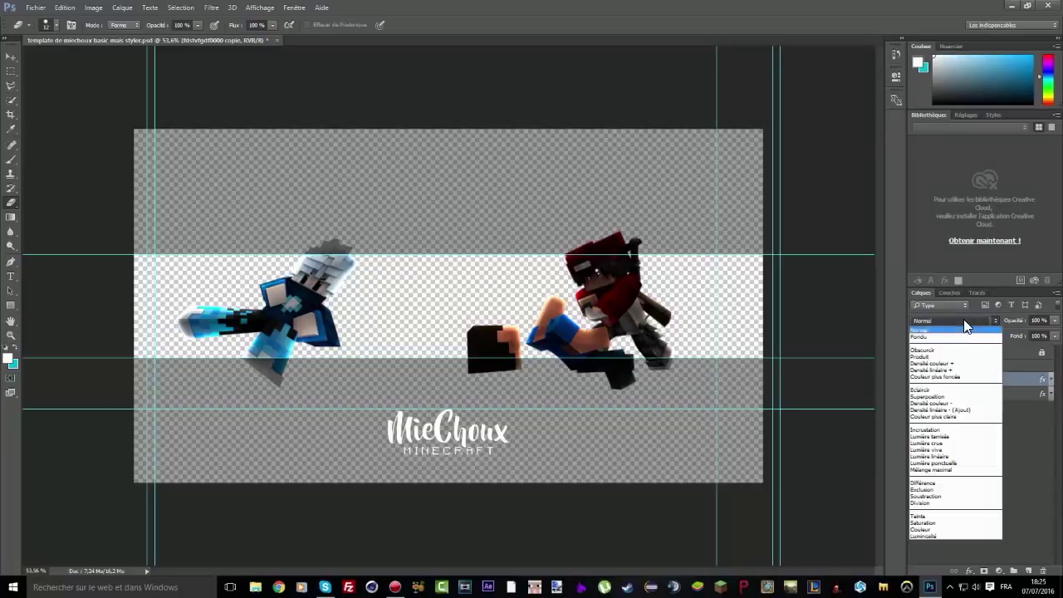
{"action": "left_click", "coordinate": [945, 429]}
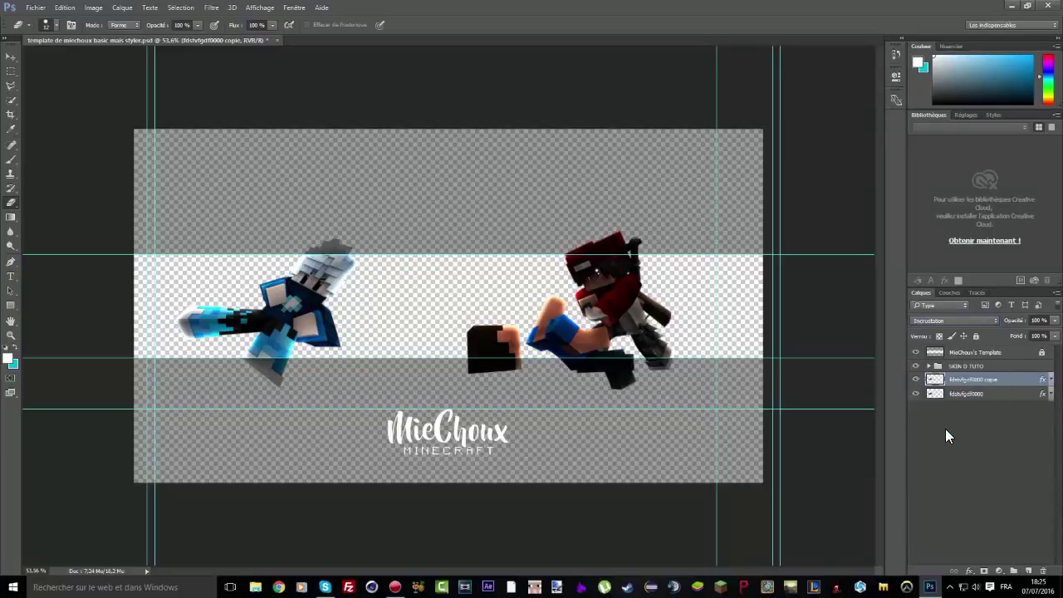
{"action": "left_click", "coordinate": [1054, 321]}
{"action": "left_click_drag", "start_coordinate": [1030, 336], "coordinate": [1038, 336]}
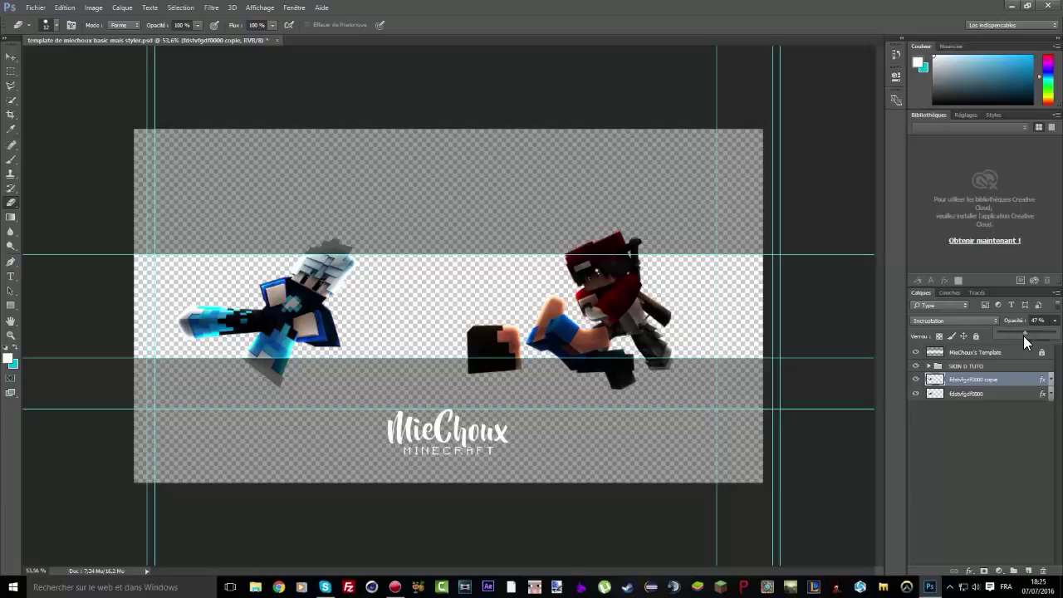
{"action": "left_click", "coordinate": [1054, 320]}
Step: Duplicate the blue character's base layer again and open the filter gallery for the new copy
{"action": "left_click", "coordinate": [1011, 395]}
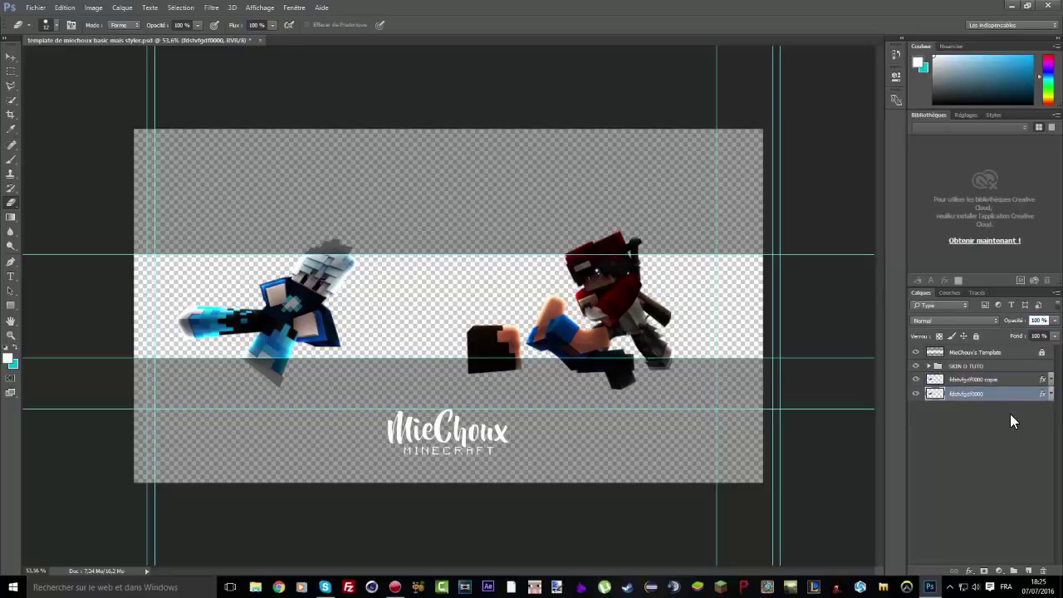
{"action": "key", "text": "ctrl+j"}
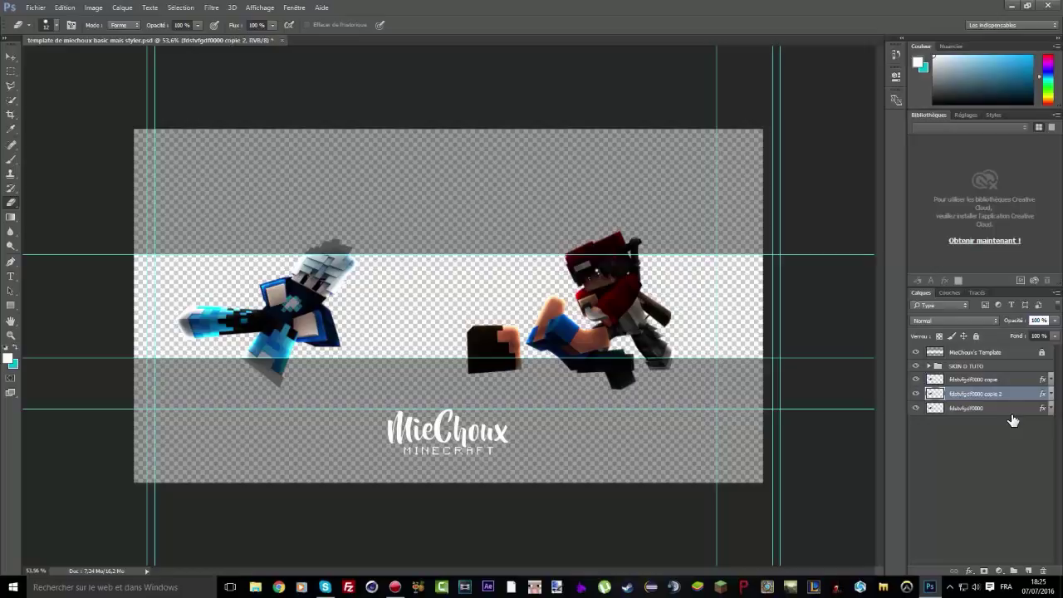
{"action": "left_click", "coordinate": [209, 7]}
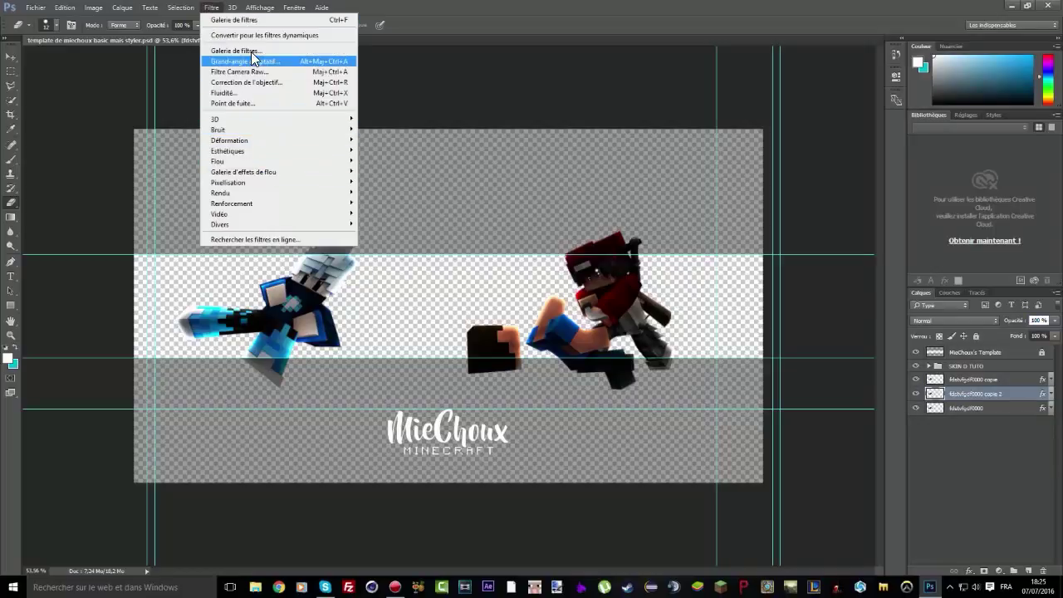
{"action": "left_click", "coordinate": [251, 52]}
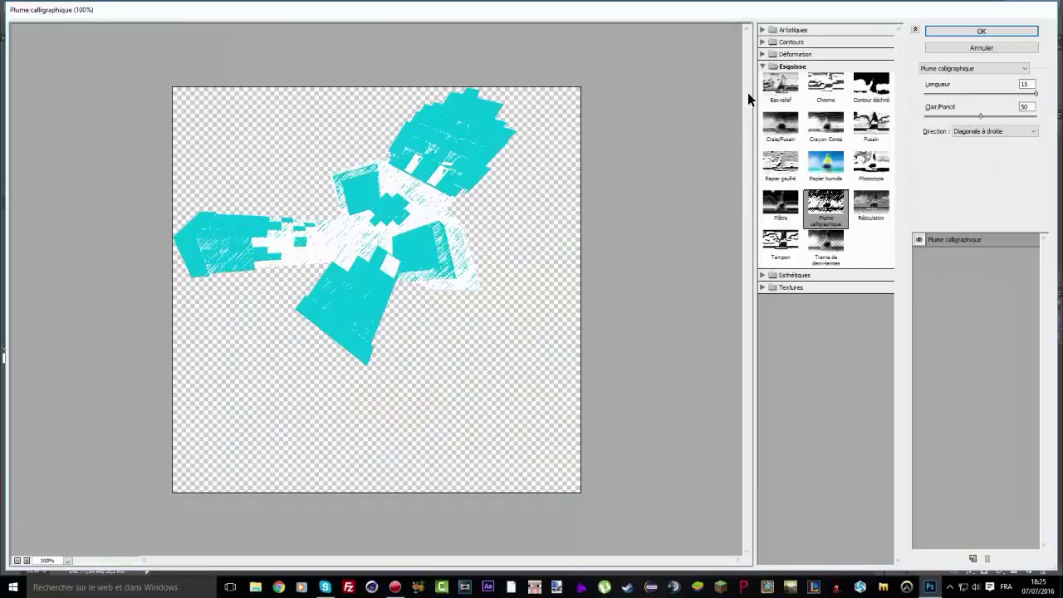
{"action": "left_click", "coordinate": [761, 66]}
{"action": "left_click", "coordinate": [761, 30]}
{"action": "left_click", "coordinate": [825, 86]}
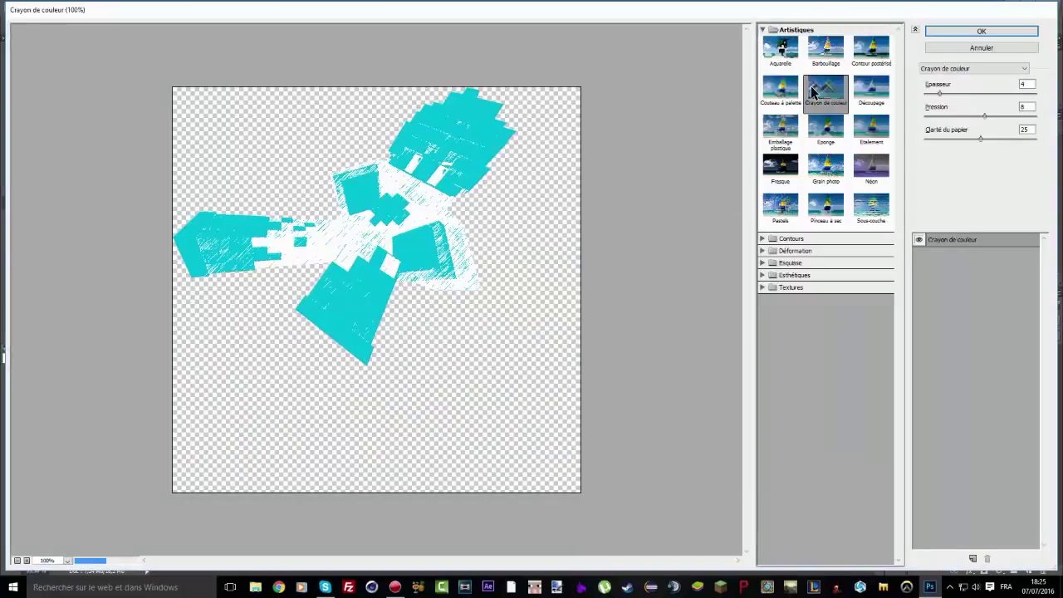
{"action": "left_click", "coordinate": [871, 126]}
{"action": "left_click", "coordinate": [825, 166]}
{"action": "left_click", "coordinate": [826, 206]}
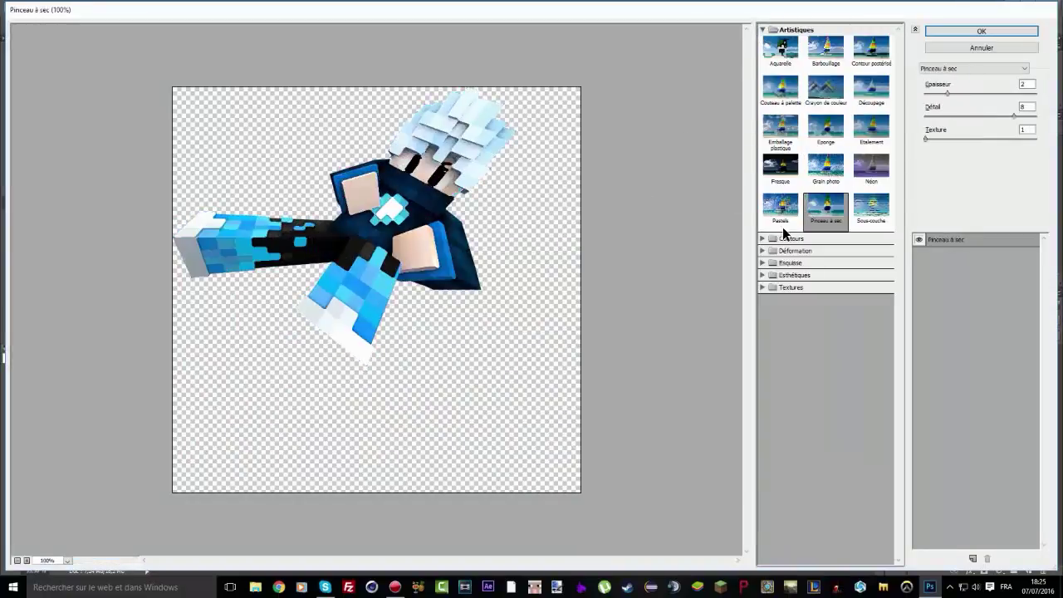
Step: Apply the Contour lumineux filter to the second copy with Epaisseur 1, Luminosité 7 and Lissage 5
{"action": "left_click", "coordinate": [761, 274]}
{"action": "left_click", "coordinate": [786, 296]}
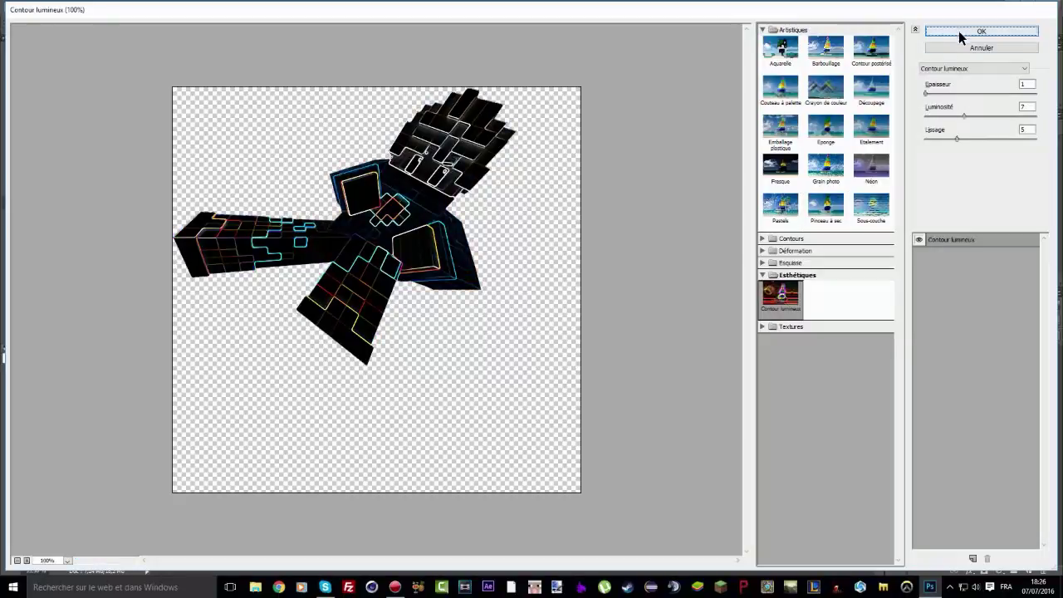
{"action": "left_click", "coordinate": [958, 30]}
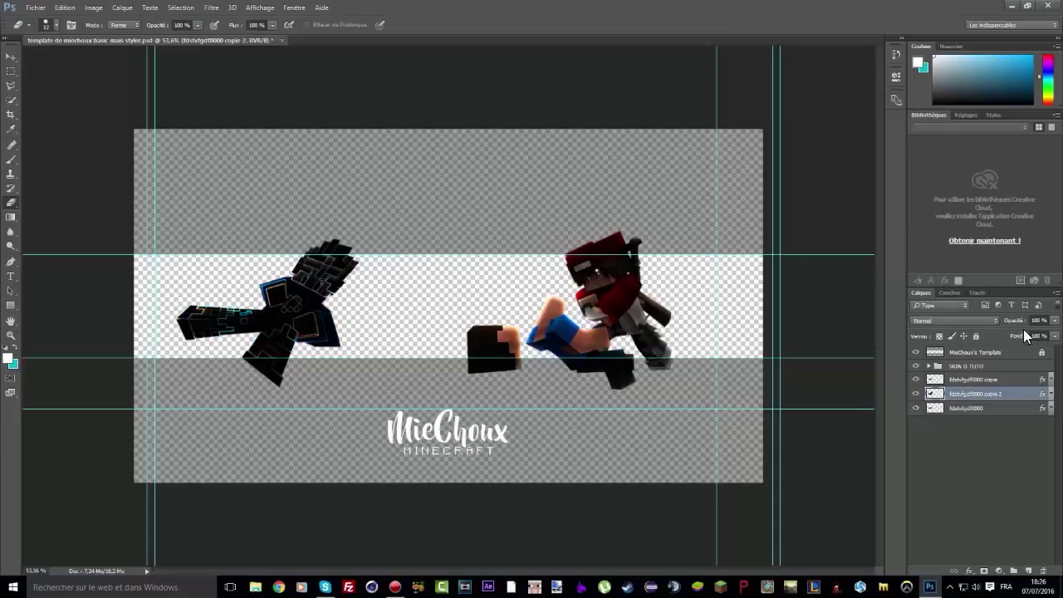
Step: Set the filtered copy's blend mode to Superposition and its opacity to 73%
{"action": "left_click", "coordinate": [955, 320]}
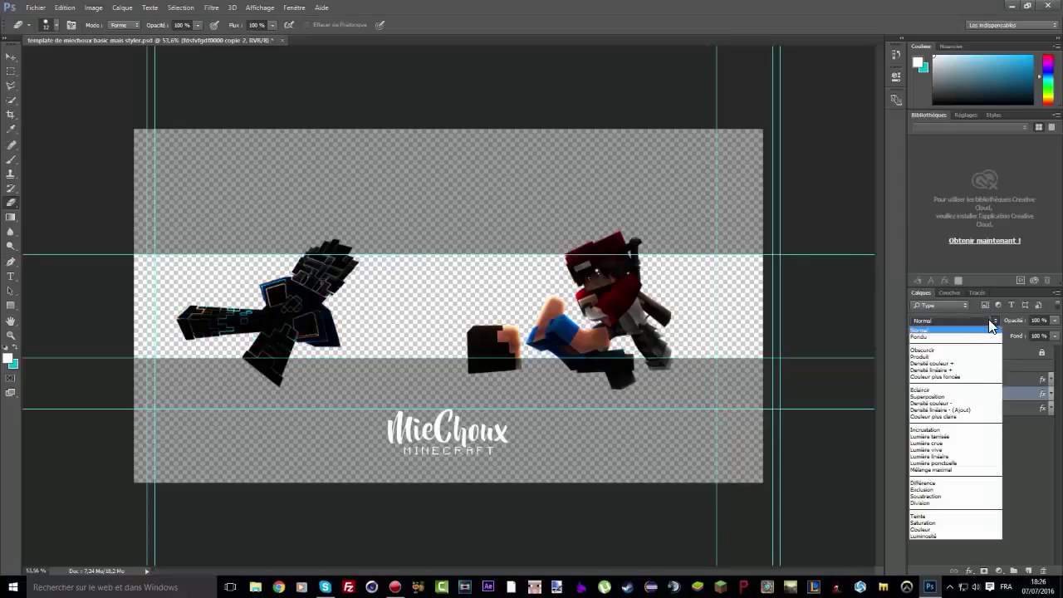
{"action": "left_click", "coordinate": [934, 396]}
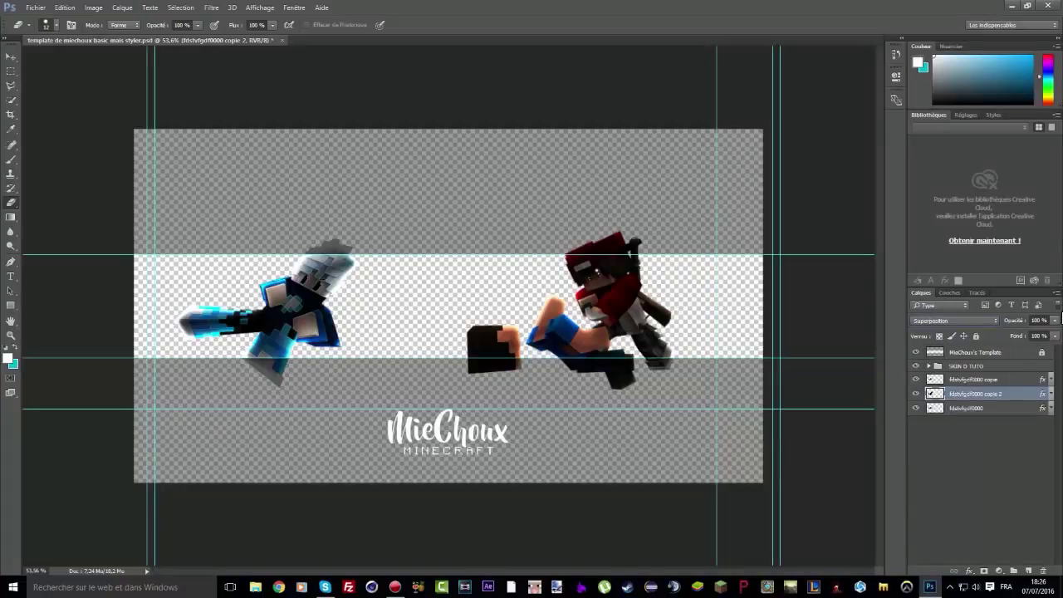
{"action": "left_click", "coordinate": [1054, 321]}
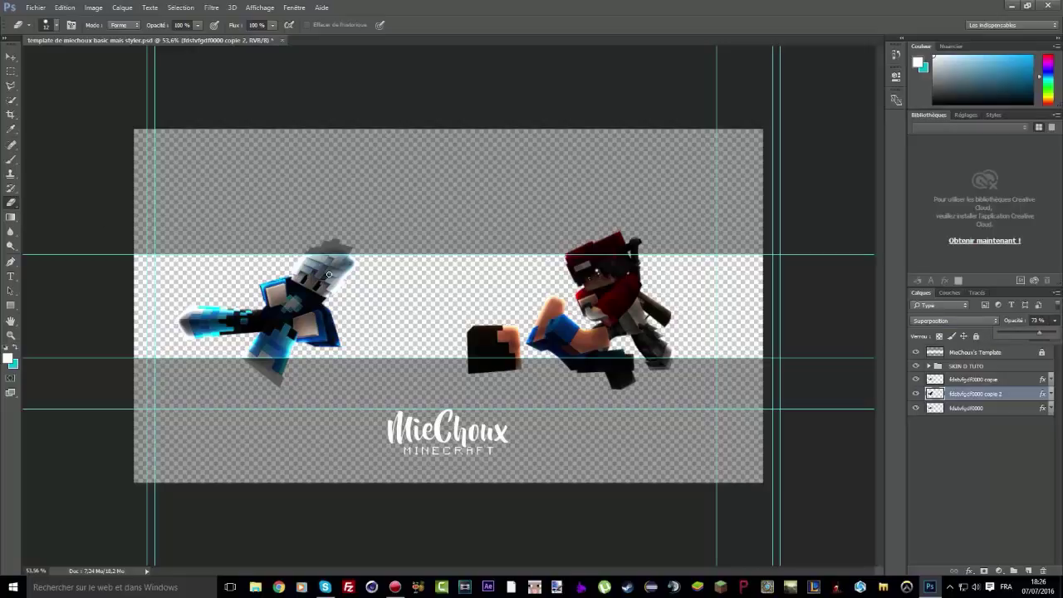
Step: Erase parts of the filtered copy over the blue character's head and body with a 114 px eraser
{"action": "right_click", "coordinate": [305, 267]}
{"action": "left_click", "coordinate": [388, 293]}
{"action": "left_click_drag", "start_coordinate": [317, 258], "coordinate": [324, 270]}
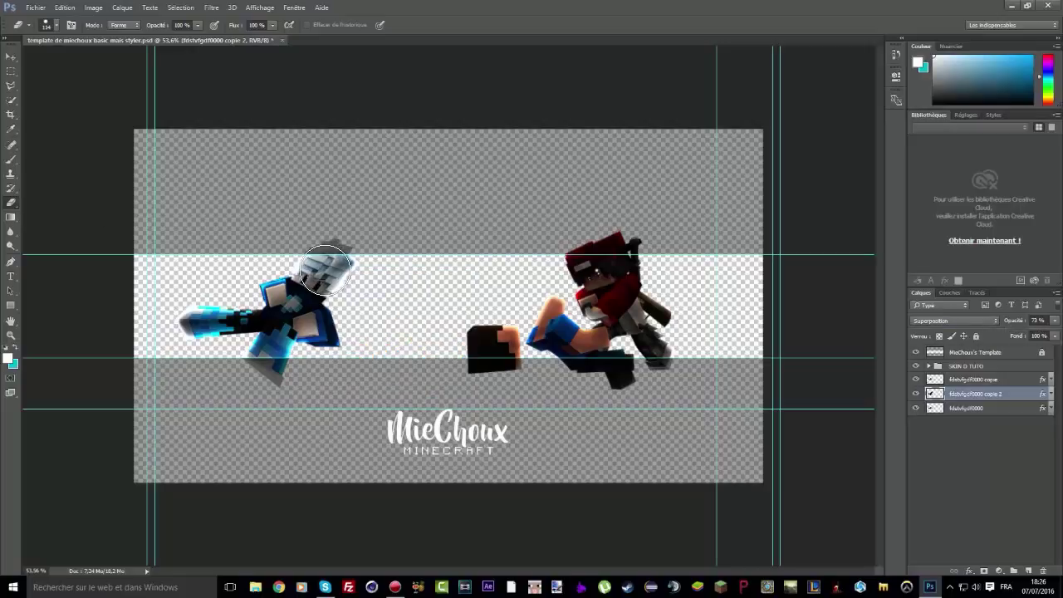
{"action": "left_click", "coordinate": [1050, 395]}
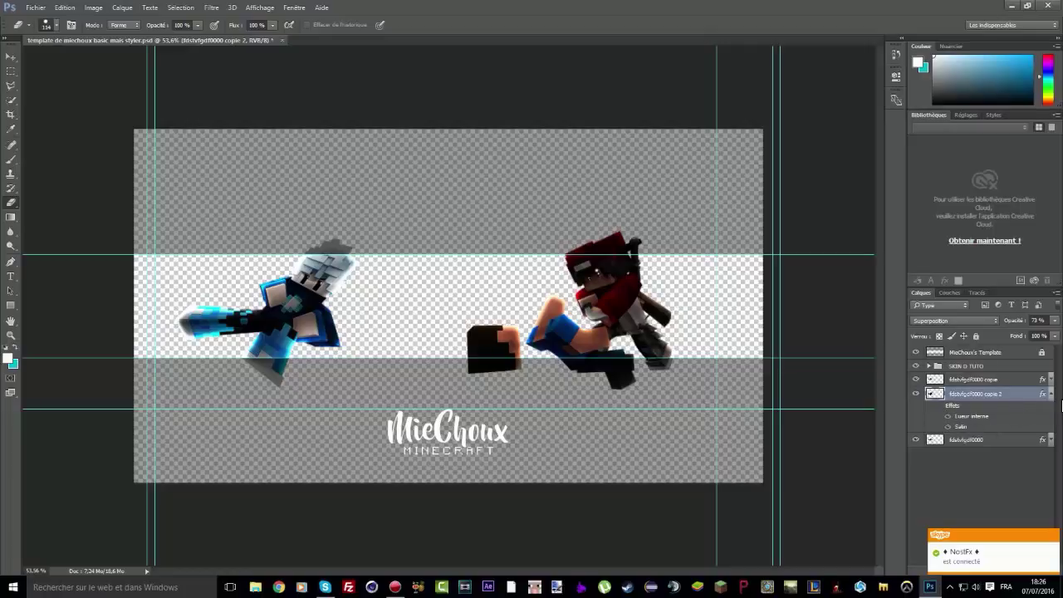
{"action": "left_click", "coordinate": [1050, 395]}
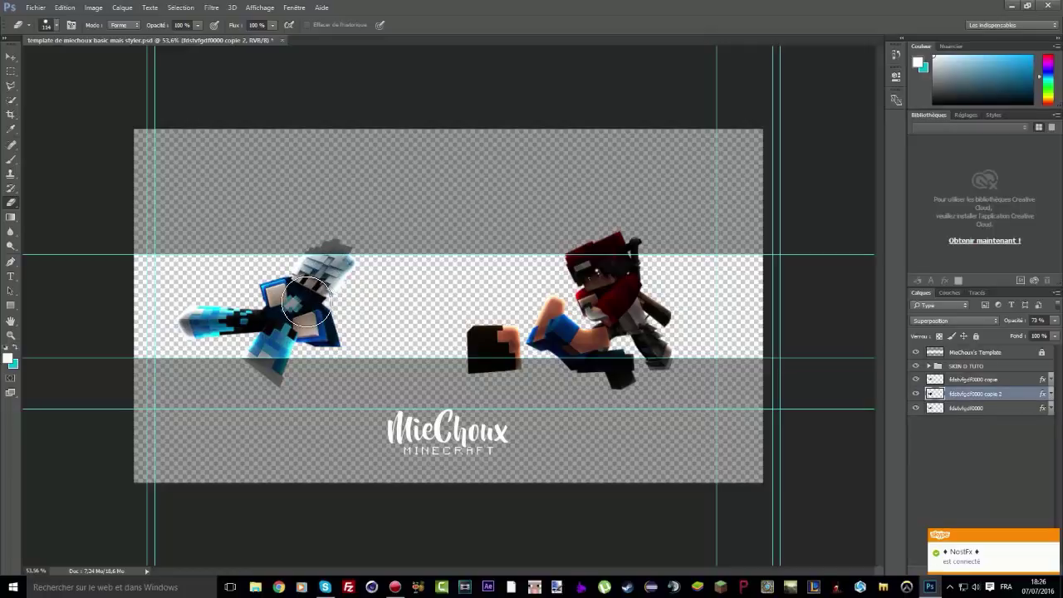
{"action": "right_click", "coordinate": [270, 327]}
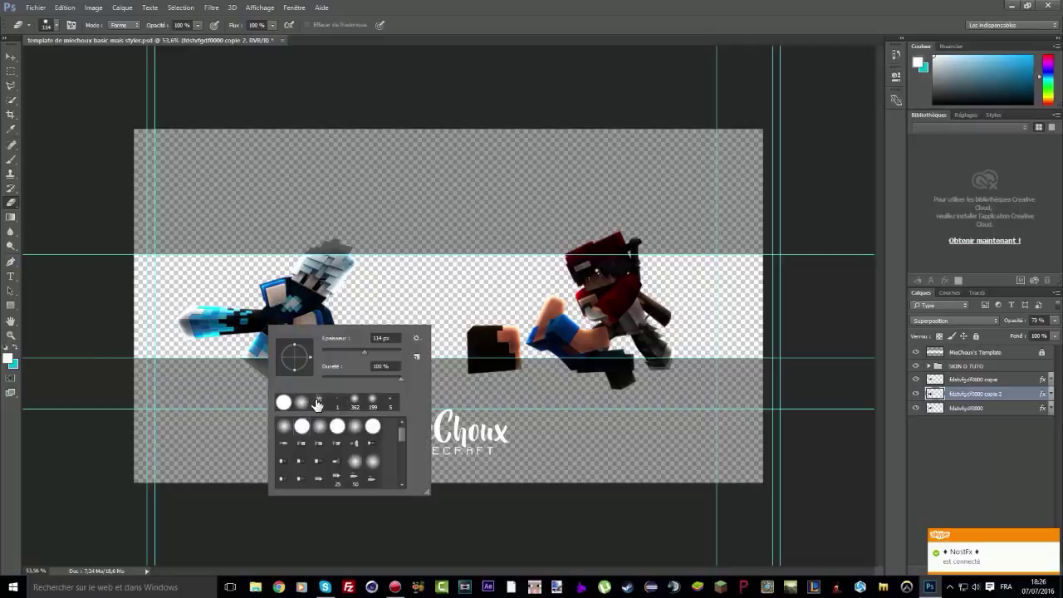
{"action": "left_click", "coordinate": [264, 276]}
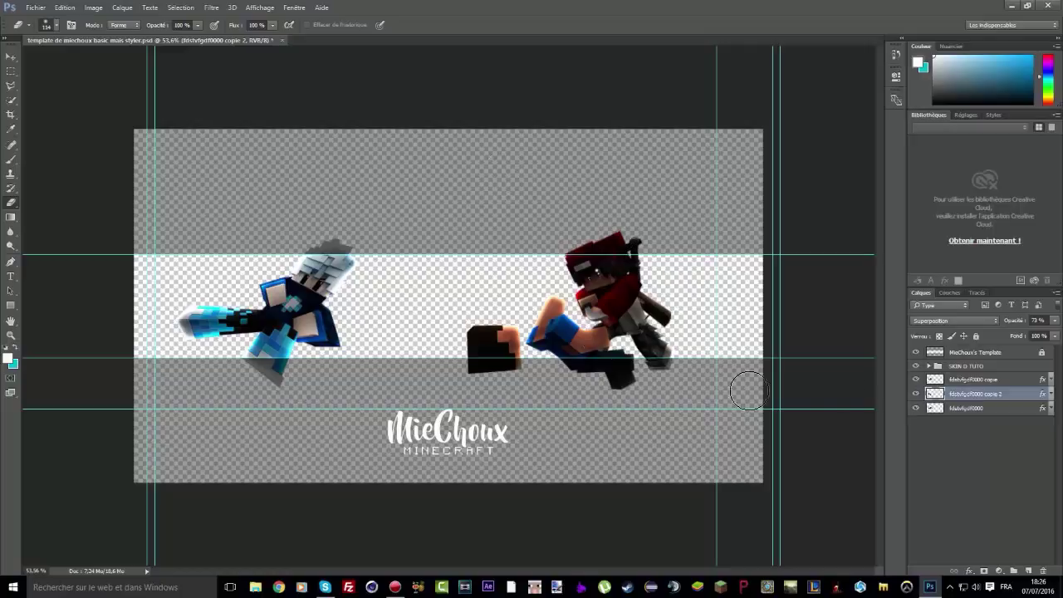
Step: Switch to a soft brush and add a new empty layer above the blue character's Incrustation copy
{"action": "left_click", "coordinate": [963, 379]}
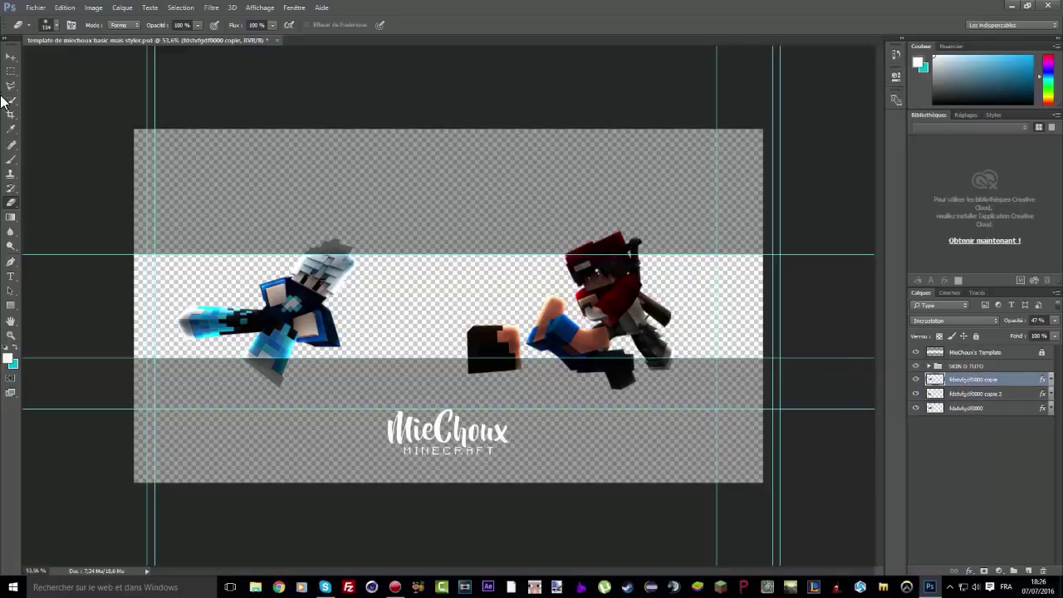
{"action": "left_click", "coordinate": [11, 158]}
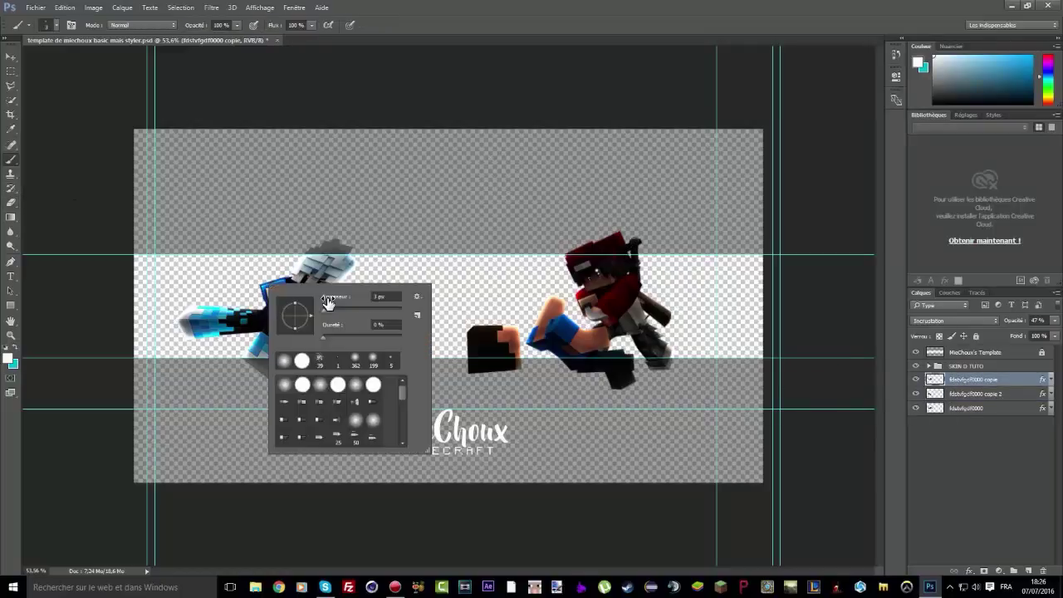
{"action": "right_click", "coordinate": [327, 306]}
{"action": "left_click", "coordinate": [958, 528]}
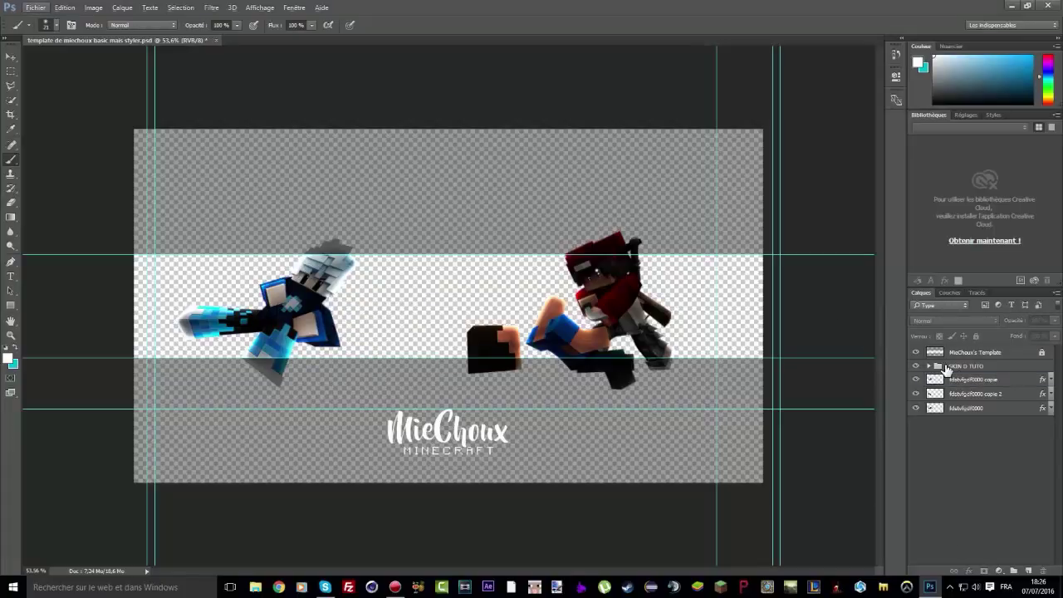
{"action": "left_click", "coordinate": [968, 380]}
{"action": "left_click", "coordinate": [1029, 570]}
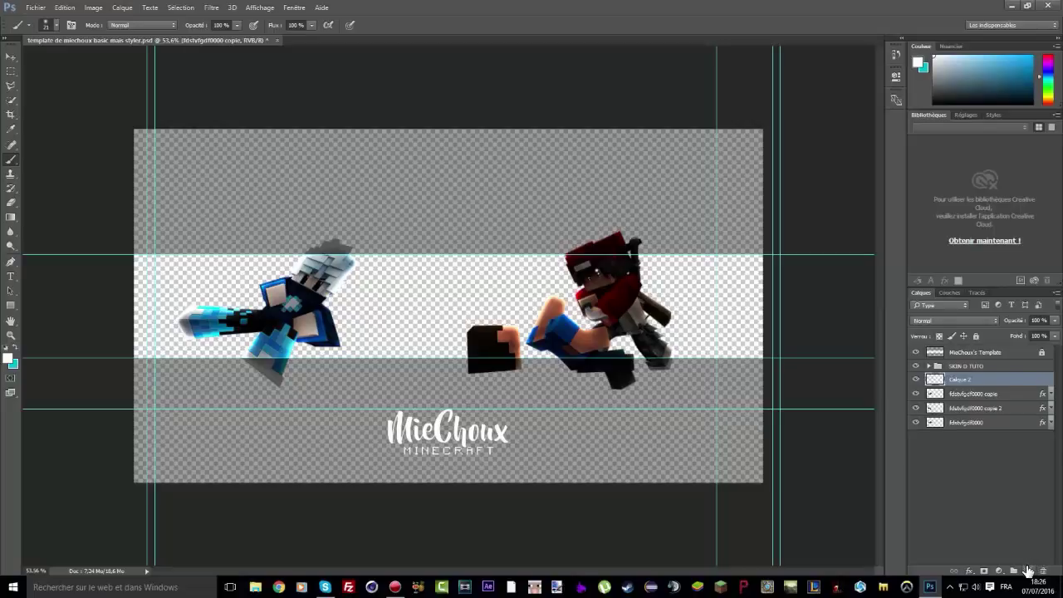
Step: Paint a soft white highlight in the upper part of each of the blue character's eyes with a 21 px brush
{"action": "scroll", "coordinate": [316, 270], "scroll_direction": "up", "scroll_amount": 4}
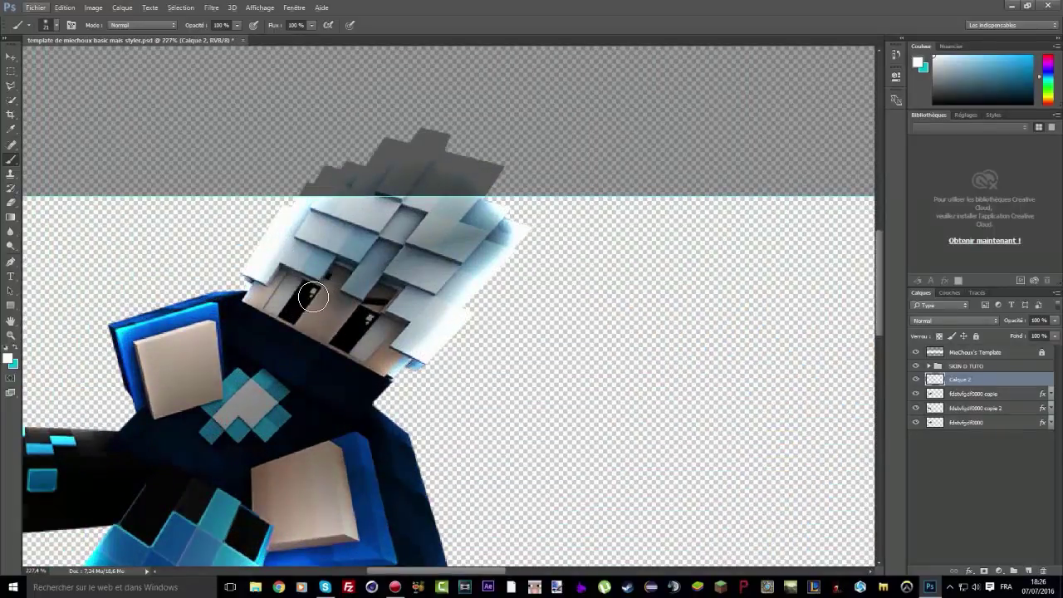
{"action": "left_click", "coordinate": [307, 292]}
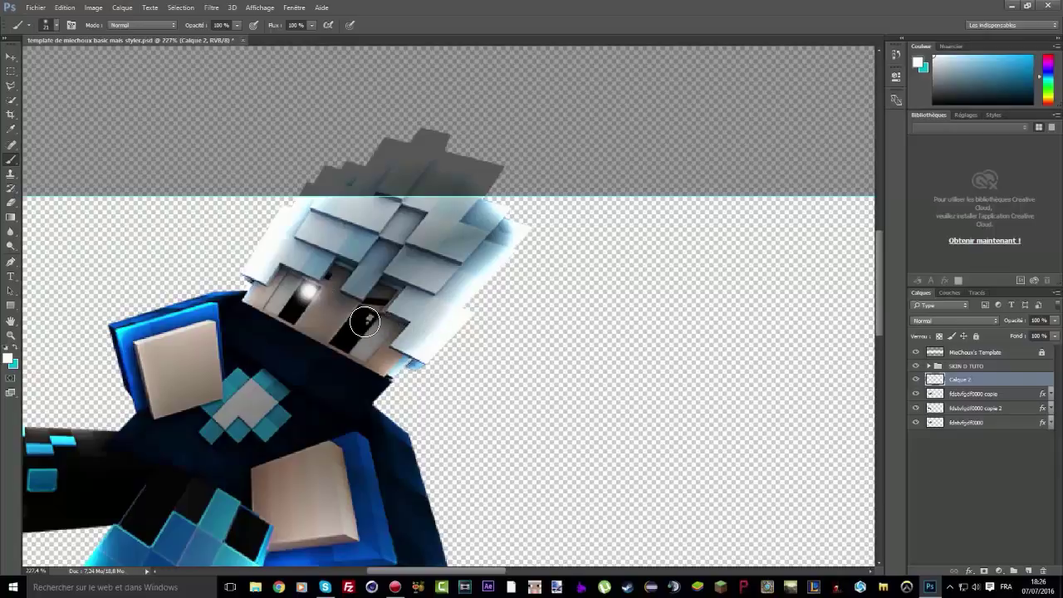
{"action": "left_click", "coordinate": [365, 318]}
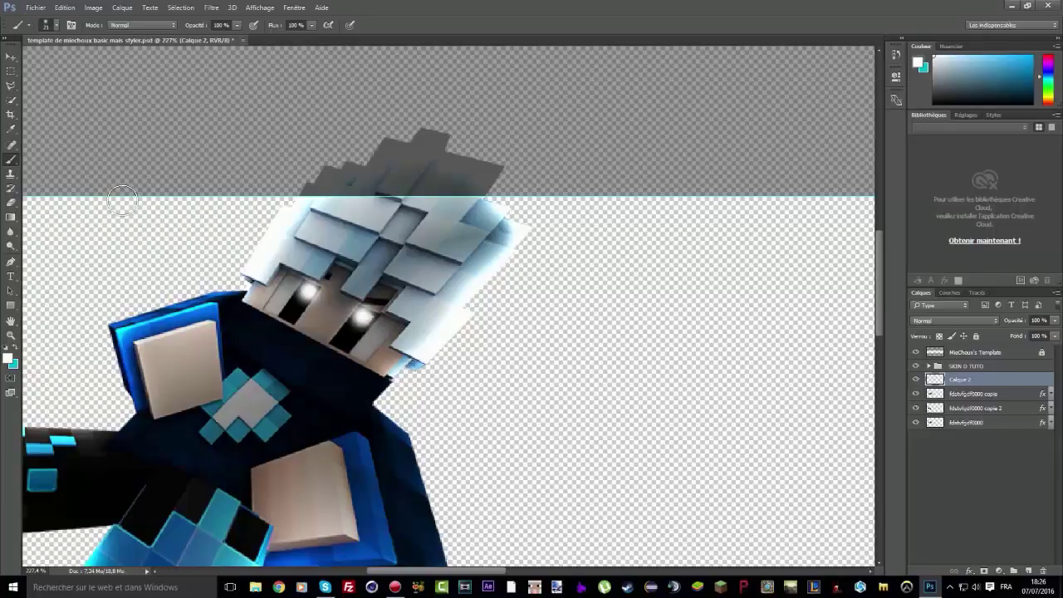
Step: Add a smaller white highlight below the first one in each eye with a 12 px soft brush
{"action": "right_click", "coordinate": [205, 218]}
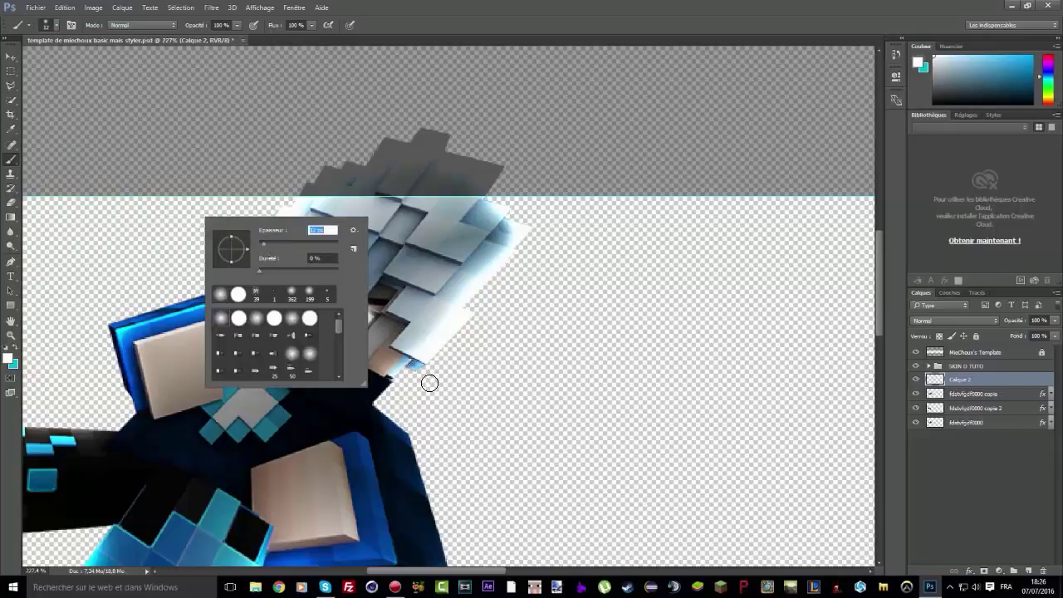
{"action": "left_click", "coordinate": [934, 440]}
{"action": "left_click", "coordinate": [951, 381]}
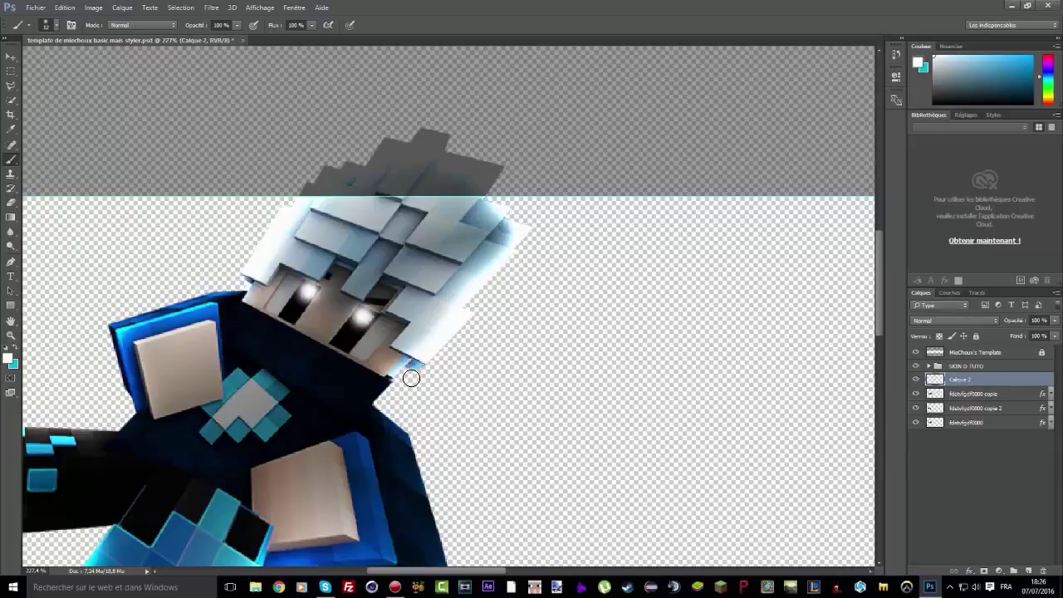
{"action": "left_click", "coordinate": [351, 336]}
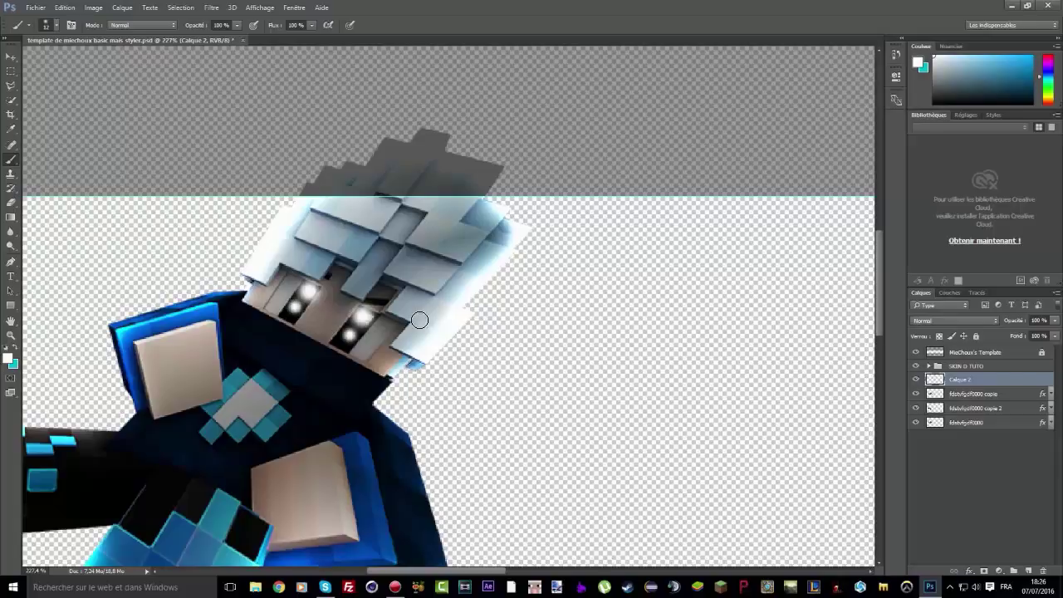
Step: Reduce the soft brush size and paint a tiny third white highlight below the other two in each of the blue character's eyes
{"action": "right_click", "coordinate": [477, 317]}
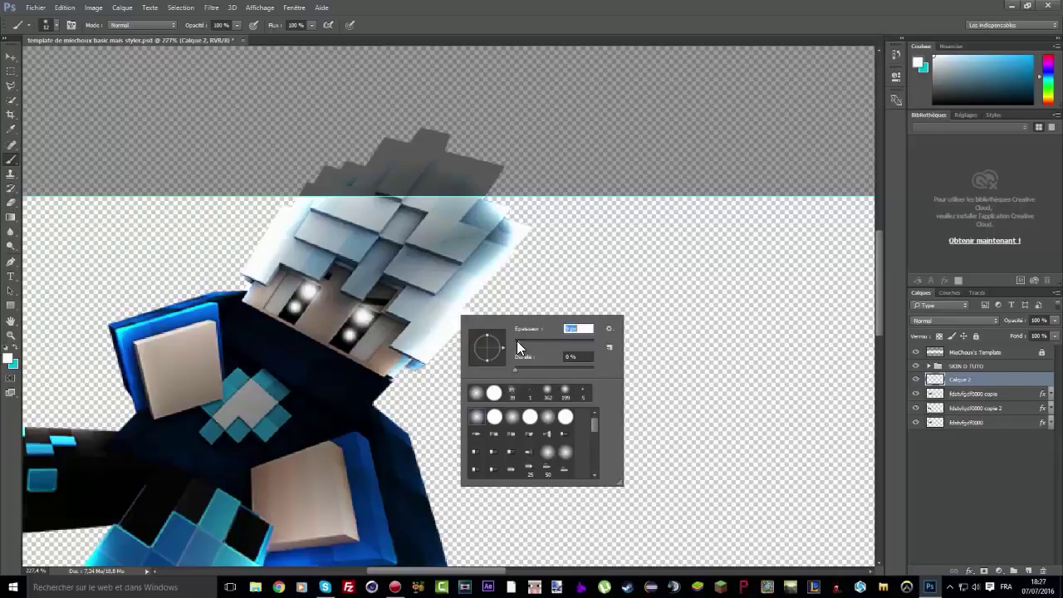
{"action": "left_click", "coordinate": [341, 347]}
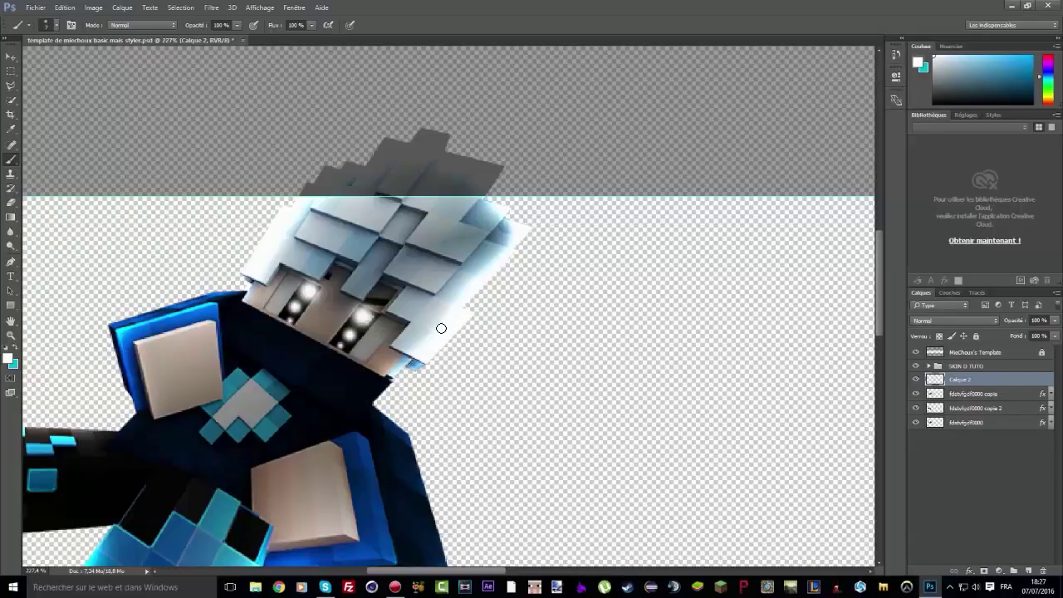
{"action": "scroll", "coordinate": [441, 328], "scroll_direction": "down", "scroll_amount": 8}
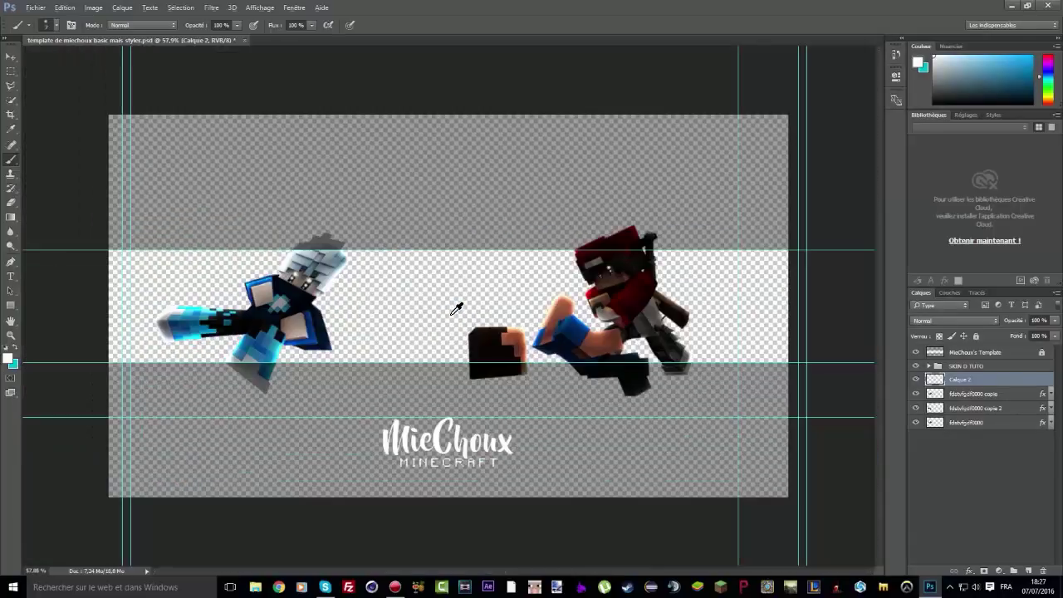
{"action": "scroll", "coordinate": [322, 297], "scroll_direction": "up", "scroll_amount": 4}
{"action": "scroll", "coordinate": [377, 299], "scroll_direction": "down", "scroll_amount": 4}
Step: Open ShaDowZz_10K_Pack.psd from the gfx pack folder inside GFX > PS
{"action": "left_click", "coordinate": [33, 8]}
{"action": "left_click", "coordinate": [66, 47]}
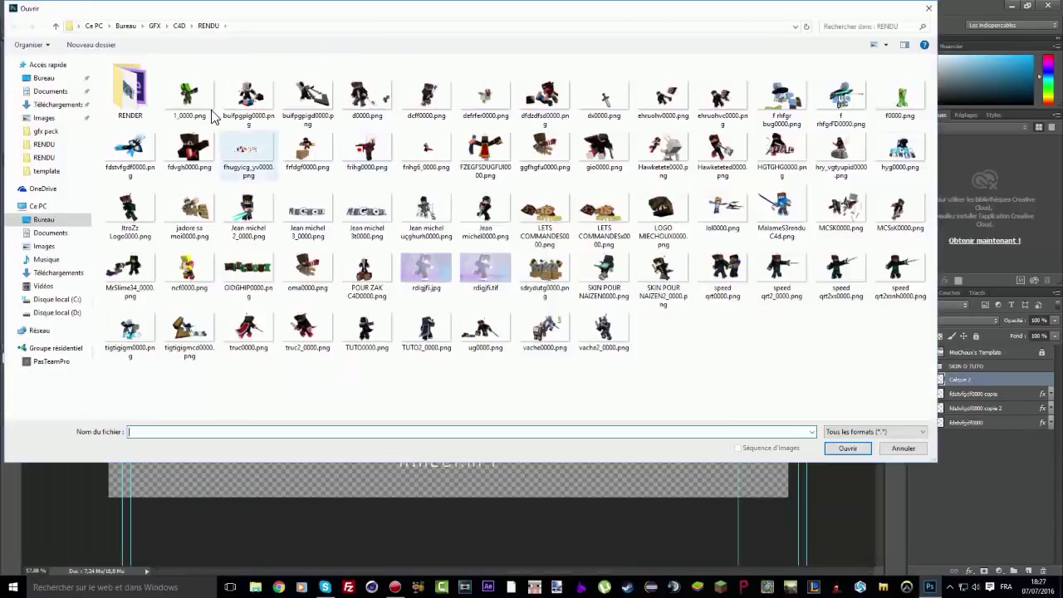
{"action": "left_click", "coordinate": [154, 26]}
{"action": "double_click", "coordinate": [122, 77]}
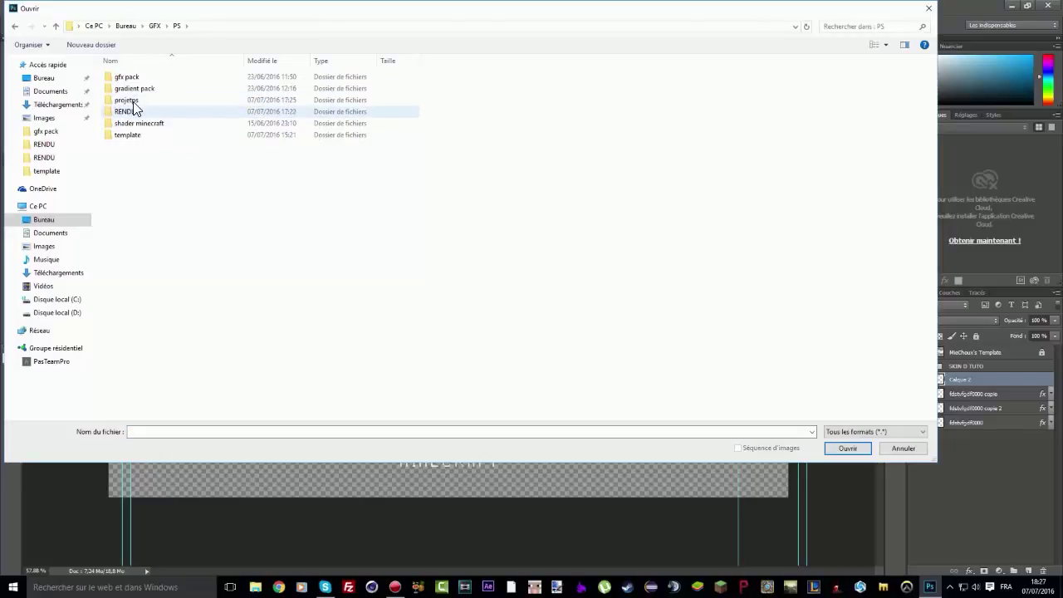
{"action": "double_click", "coordinate": [130, 77]}
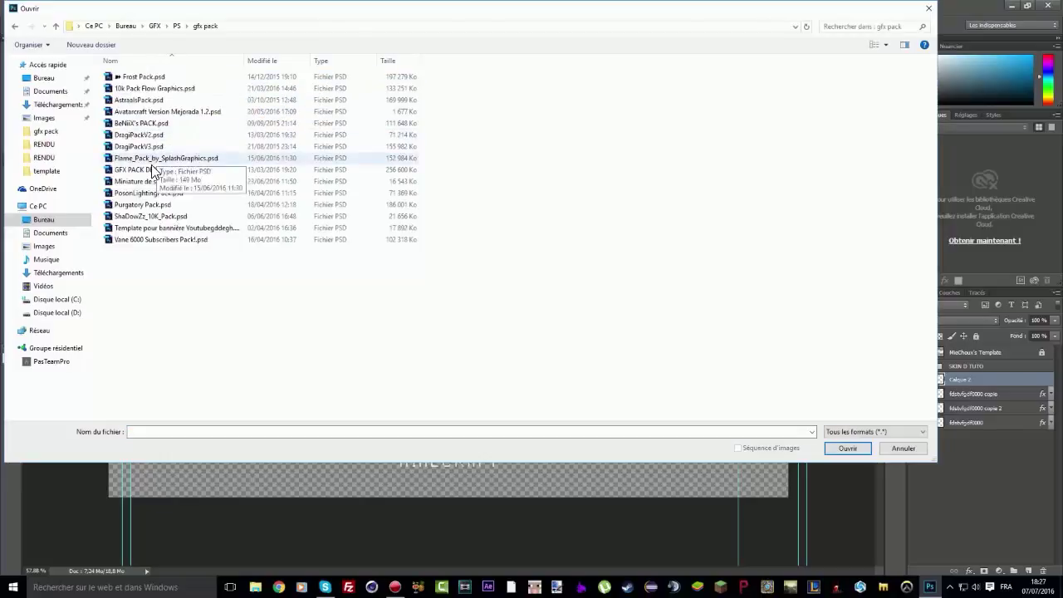
{"action": "double_click", "coordinate": [141, 215]}
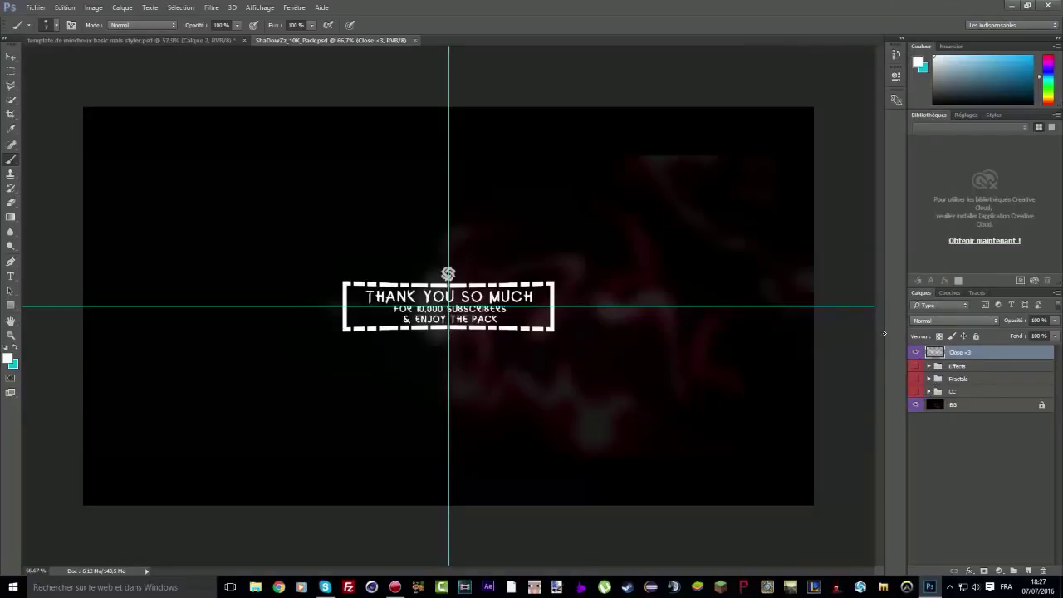
Step: Show and expand the Effects group in the pack and hide the "Close <3" thank-you layer
{"action": "left_click", "coordinate": [915, 366]}
{"action": "left_click", "coordinate": [928, 366]}
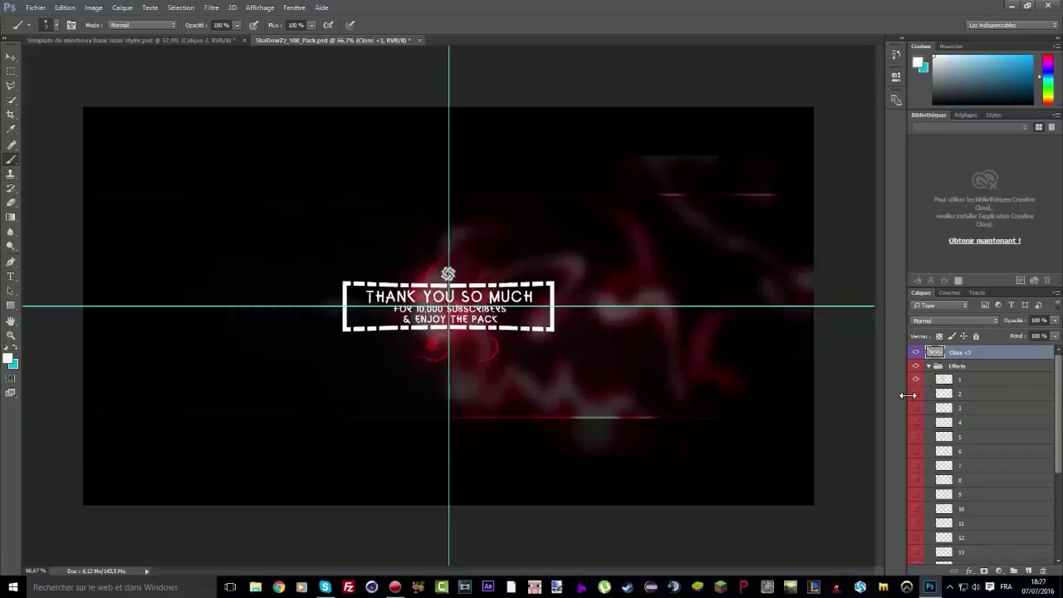
{"action": "scroll", "coordinate": [912, 416], "scroll_direction": "down", "scroll_amount": 5}
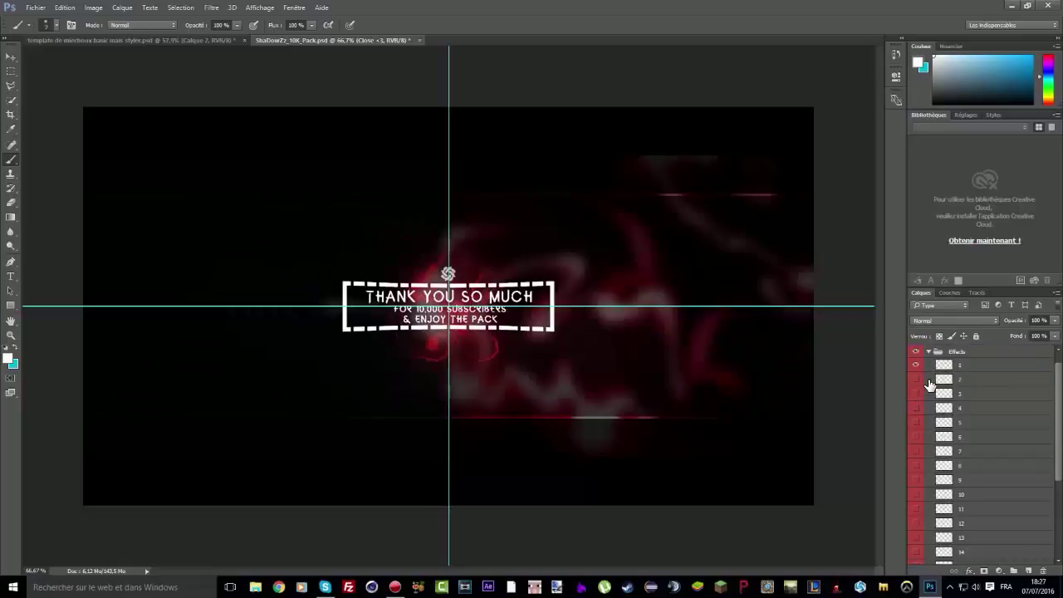
{"action": "scroll", "coordinate": [934, 416], "scroll_direction": "down", "scroll_amount": 1}
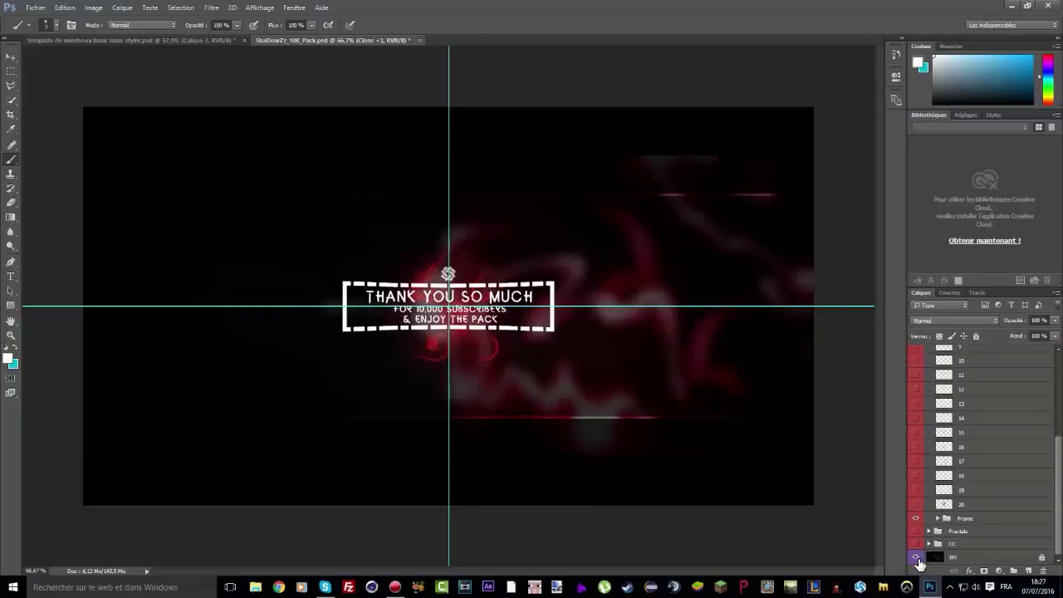
{"action": "scroll", "coordinate": [913, 465], "scroll_direction": "up", "scroll_amount": 6}
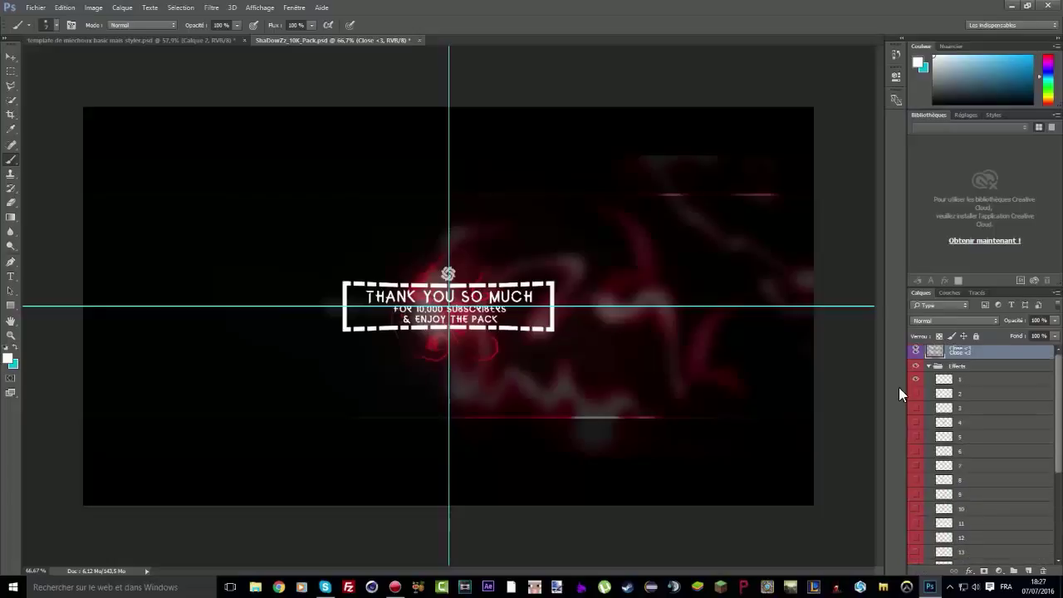
{"action": "left_click", "coordinate": [915, 352]}
Step: Preview effect layers between 2 and 9 in the Effects group one at a time to compare their looks
{"action": "scroll", "coordinate": [925, 429], "scroll_direction": "down", "scroll_amount": 1}
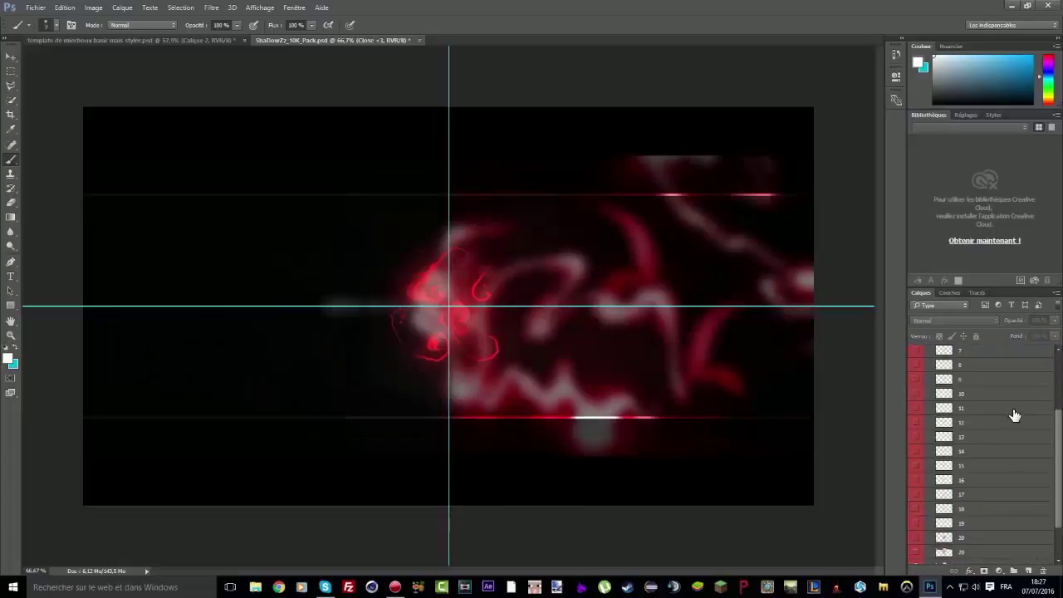
{"action": "scroll", "coordinate": [1018, 407], "scroll_direction": "up", "scroll_amount": 2}
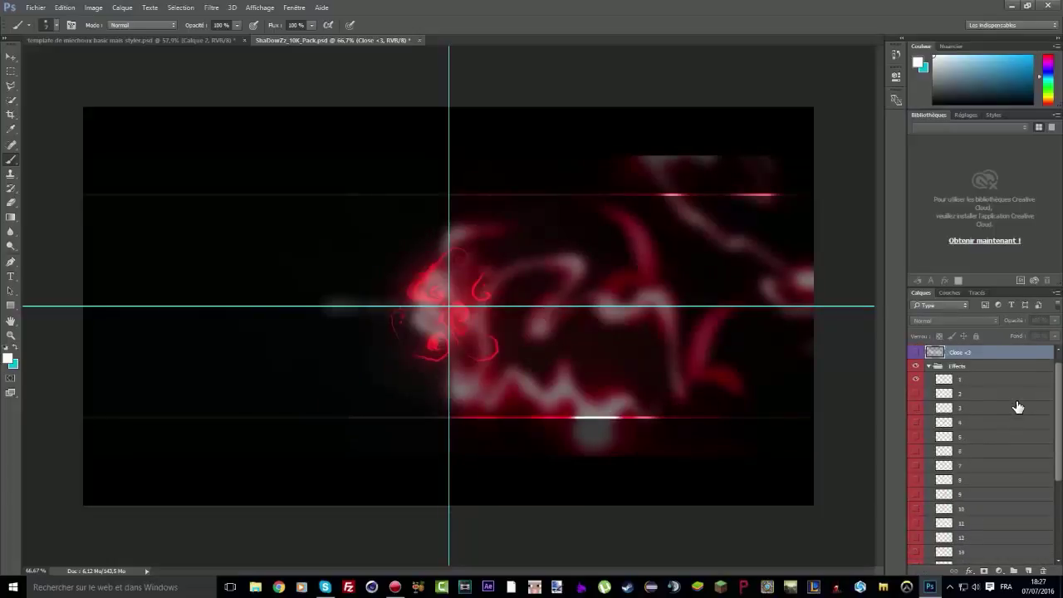
{"action": "left_click", "coordinate": [915, 393]}
{"action": "left_click", "coordinate": [915, 394]}
{"action": "left_click", "coordinate": [915, 407]}
{"action": "left_click", "coordinate": [915, 407]}
{"action": "left_click", "coordinate": [914, 436]}
{"action": "left_click", "coordinate": [914, 436]}
{"action": "left_click", "coordinate": [917, 453]}
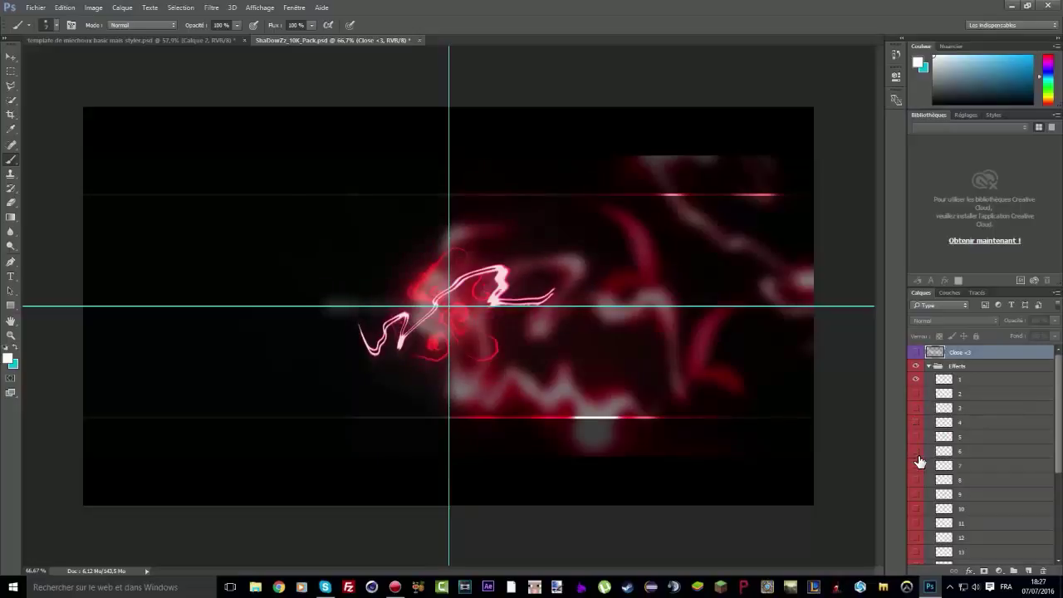
{"action": "left_click", "coordinate": [917, 452]}
{"action": "left_click", "coordinate": [918, 467]}
{"action": "left_click", "coordinate": [919, 466]}
{"action": "left_click", "coordinate": [916, 480]}
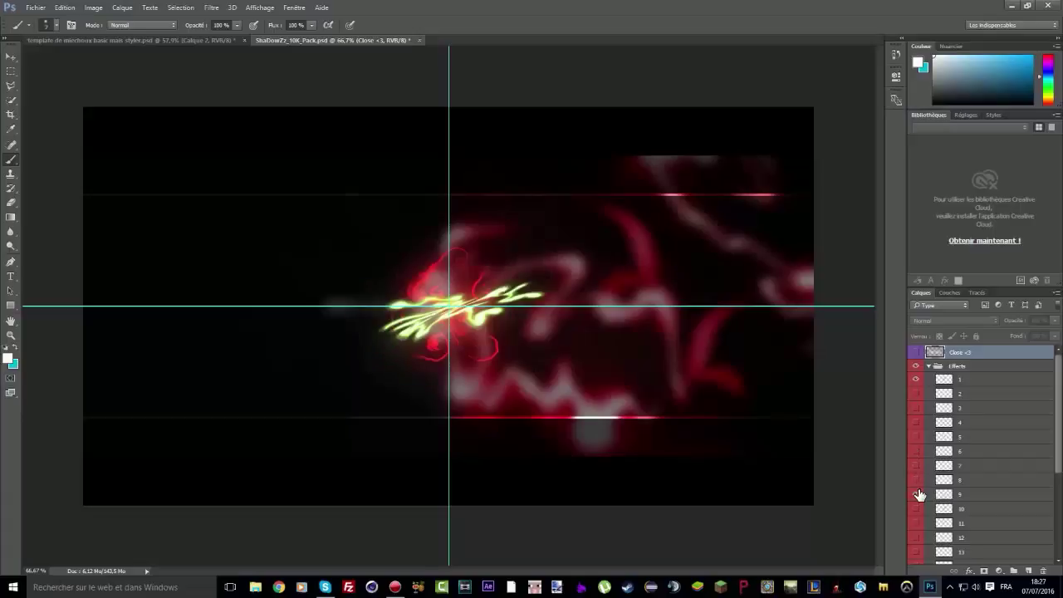
{"action": "left_click", "coordinate": [919, 494]}
Step: Duplicate effect layer 9, the orange burst, into the banner template document and switch to that document
{"action": "left_click", "coordinate": [959, 495]}
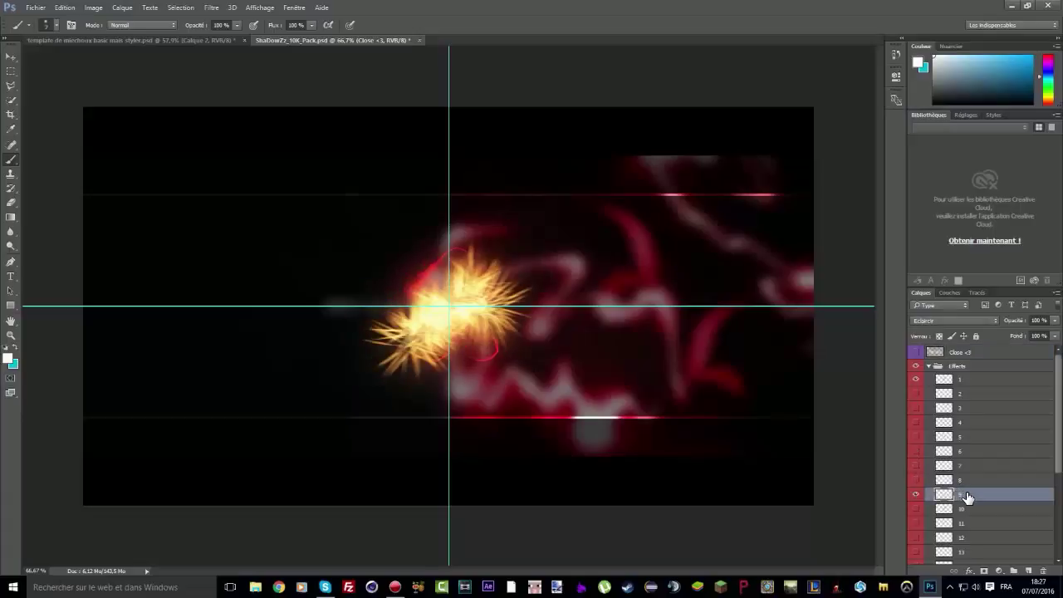
{"action": "right_click", "coordinate": [959, 495]}
{"action": "left_click", "coordinate": [849, 130]}
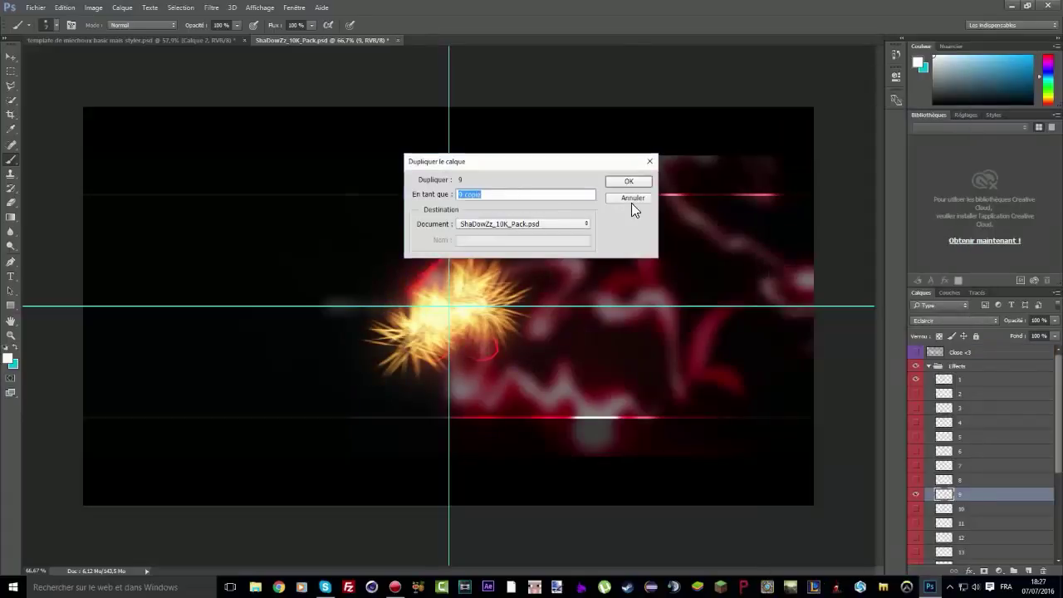
{"action": "left_click", "coordinate": [522, 225]}
{"action": "left_click", "coordinate": [498, 234]}
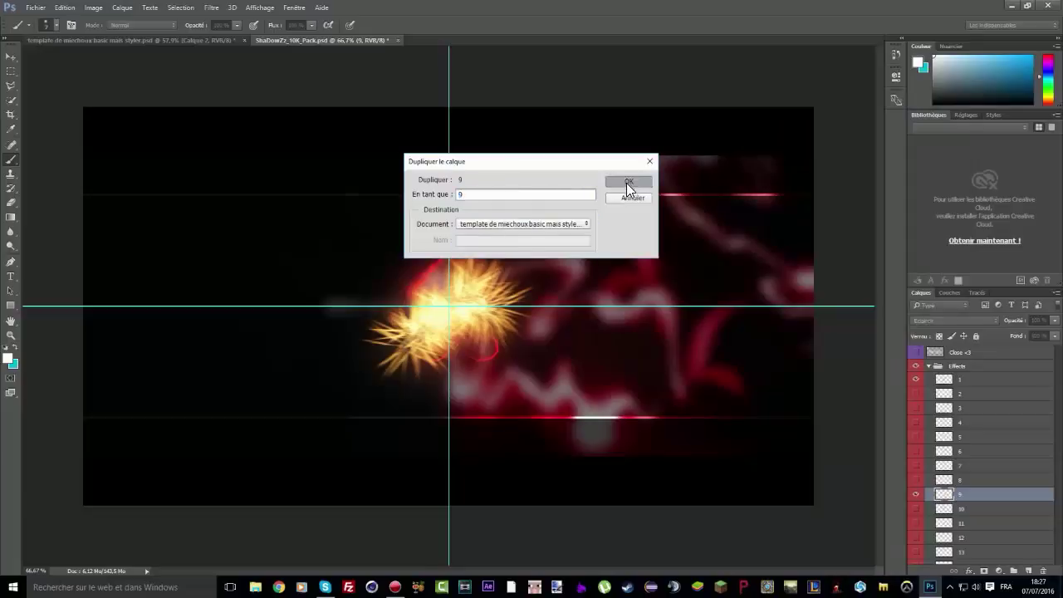
{"action": "left_click", "coordinate": [628, 182]}
{"action": "left_click", "coordinate": [108, 37]}
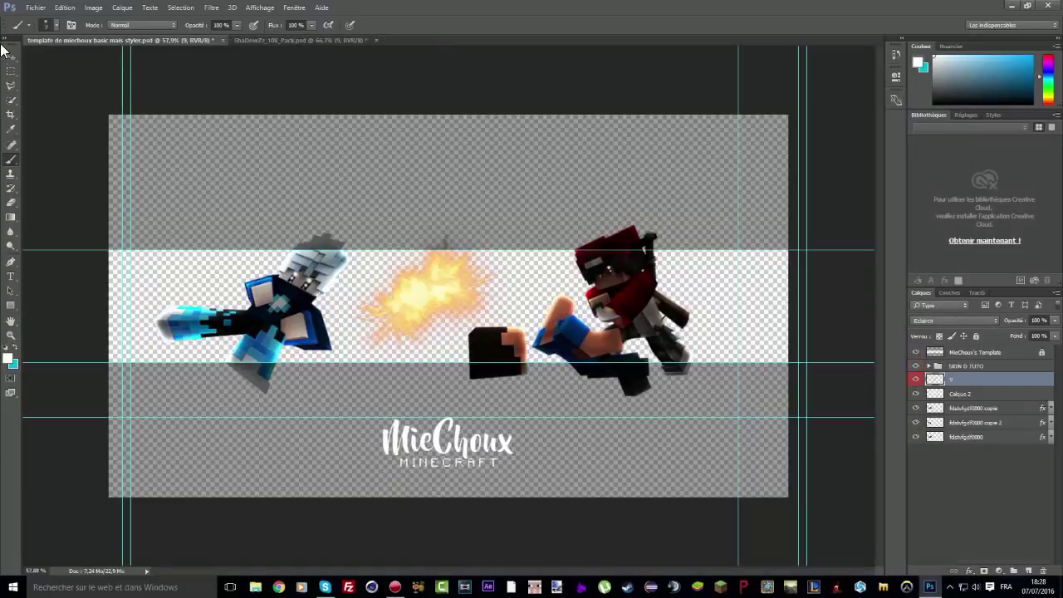
Step: Free-transform the orange burst, moving it over the blue character's body and rotating it about 32°
{"action": "key", "text": "ctrl+t"}
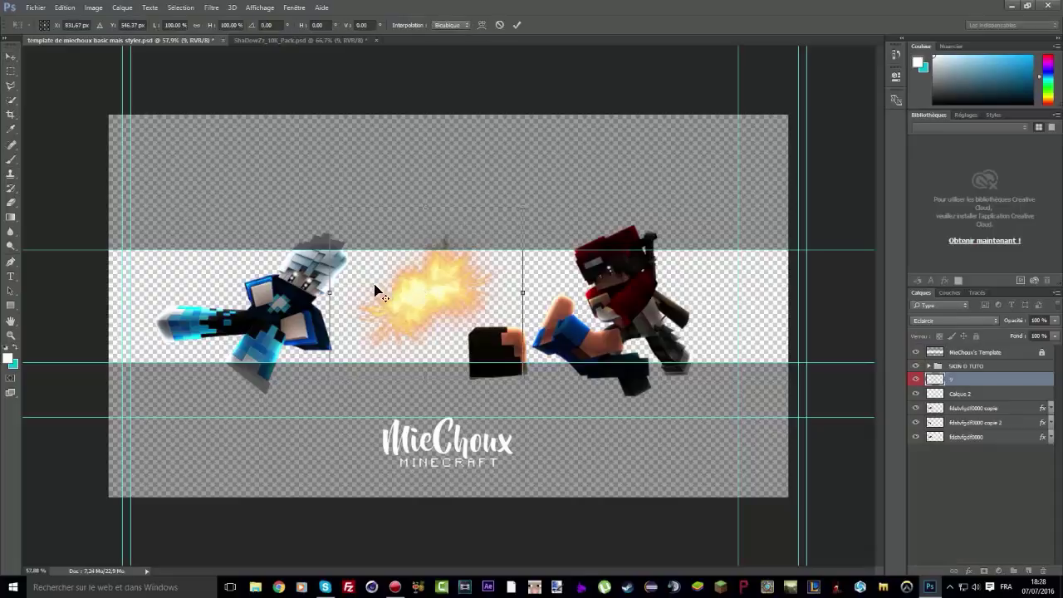
{"action": "left_click_drag", "start_coordinate": [404, 306], "coordinate": [297, 323]}
{"action": "left_click_drag", "start_coordinate": [382, 204], "coordinate": [451, 279]}
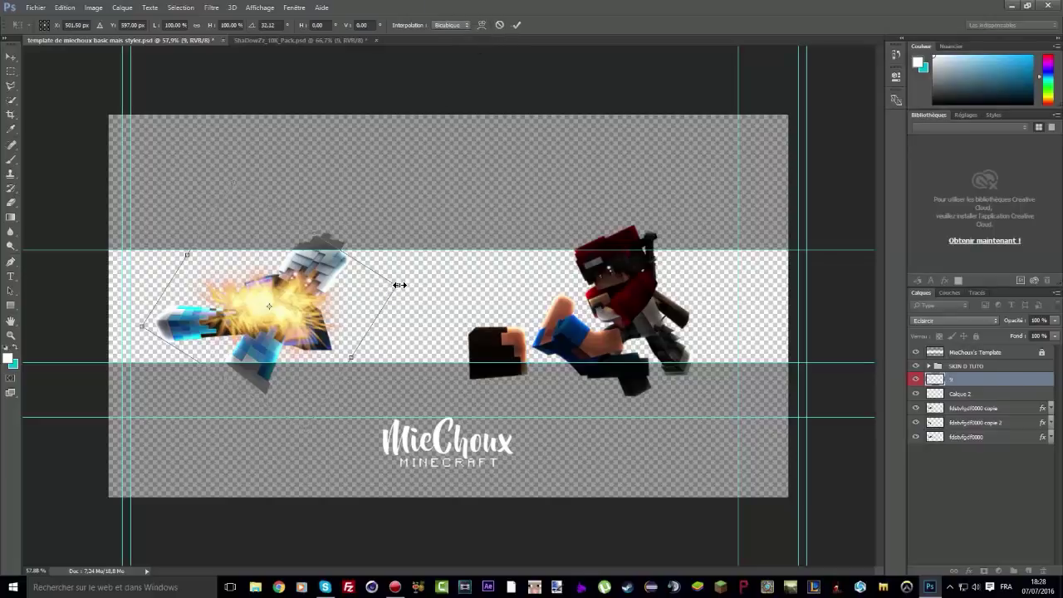
Step: Warp the burst into a more compact shape over the blue character's chest and apply the transformation
{"action": "left_click", "coordinate": [480, 25]}
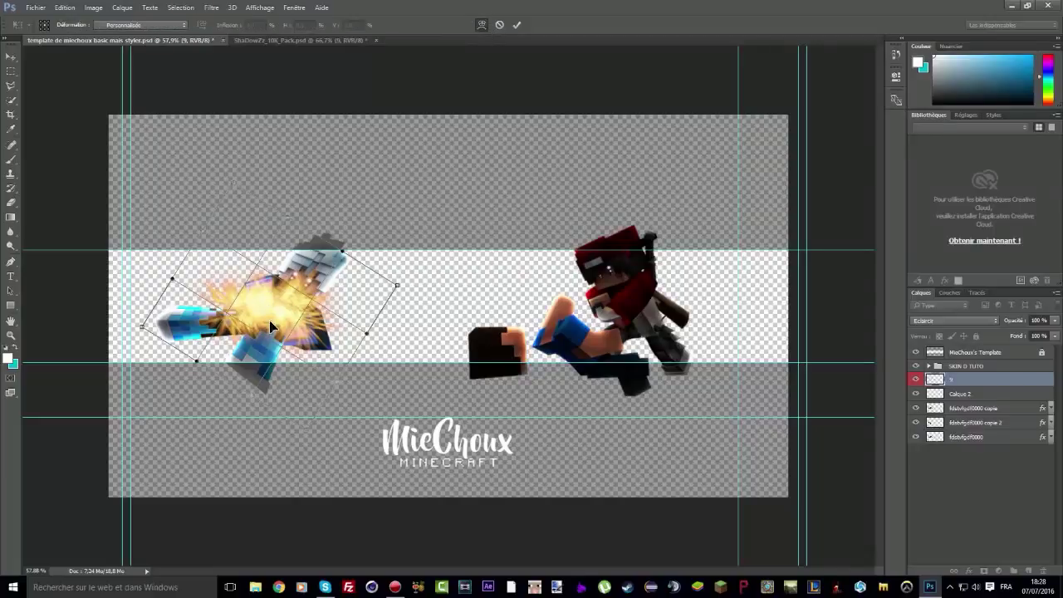
{"action": "left_click_drag", "start_coordinate": [249, 308], "coordinate": [270, 306]}
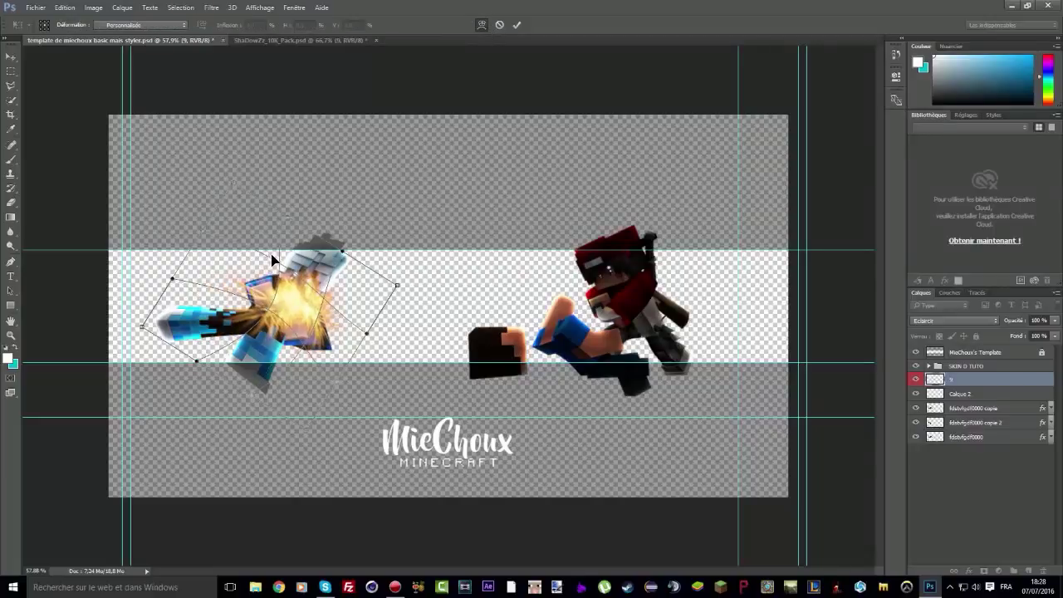
{"action": "left_click_drag", "start_coordinate": [270, 255], "coordinate": [278, 257]}
{"action": "left_click_drag", "start_coordinate": [139, 326], "coordinate": [240, 244]}
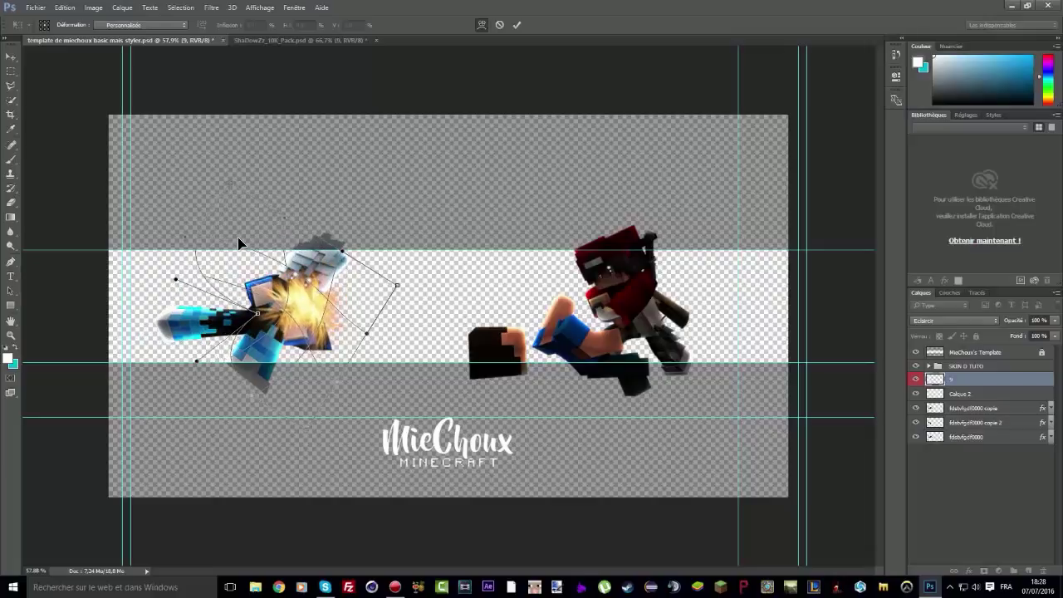
{"action": "left_click", "coordinate": [480, 24]}
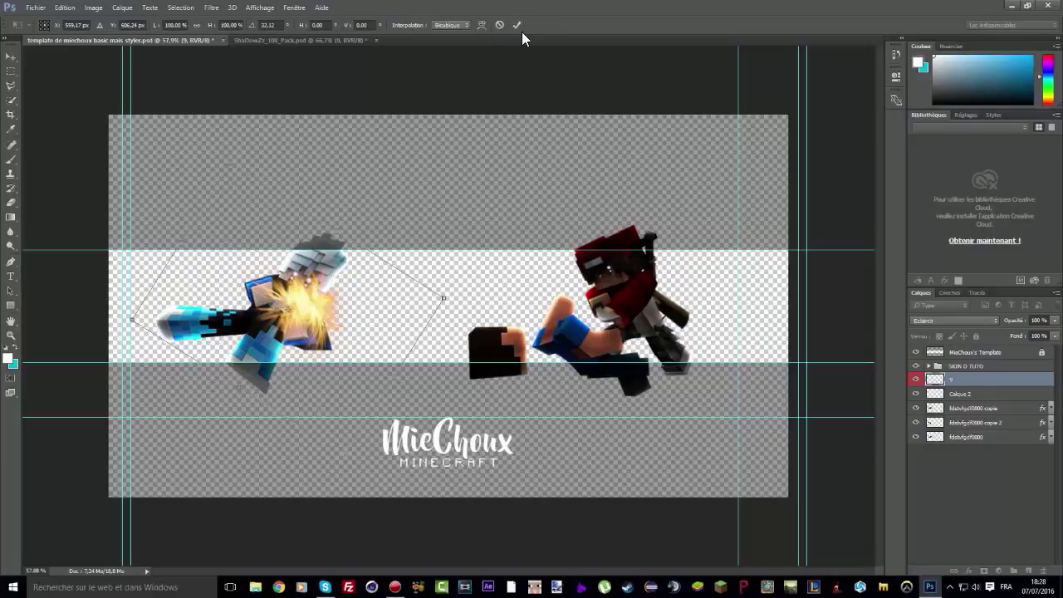
{"action": "left_click", "coordinate": [517, 25]}
Step: Shift the burst onto the blue character's chest and scale it down to about 61%
{"action": "left_click_drag", "start_coordinate": [317, 321], "coordinate": [300, 307]}
{"action": "key", "text": "ctrl+t"}
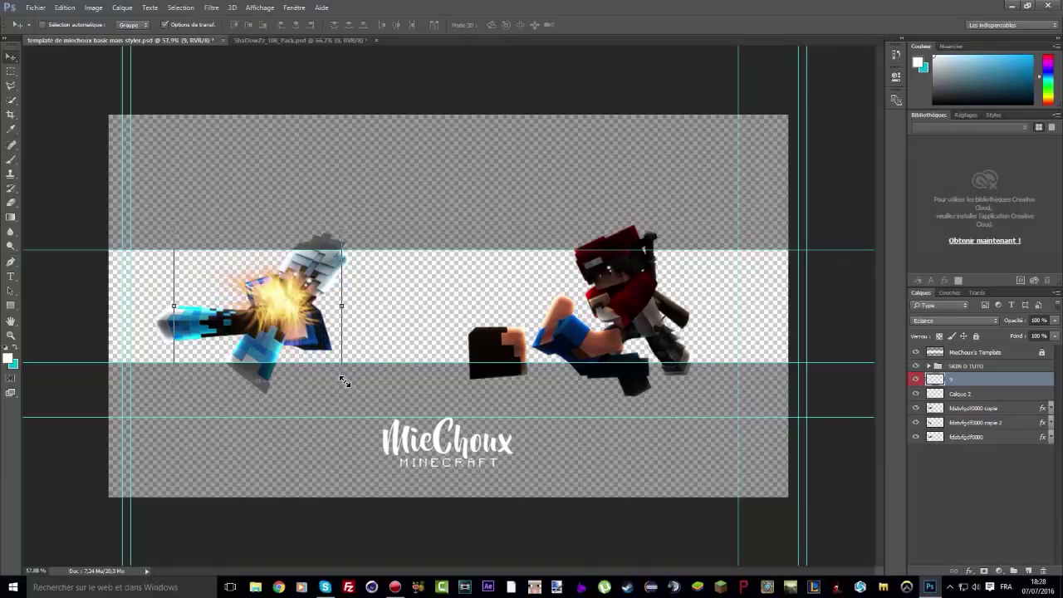
{"action": "left_click_drag", "start_coordinate": [344, 380], "coordinate": [303, 308]}
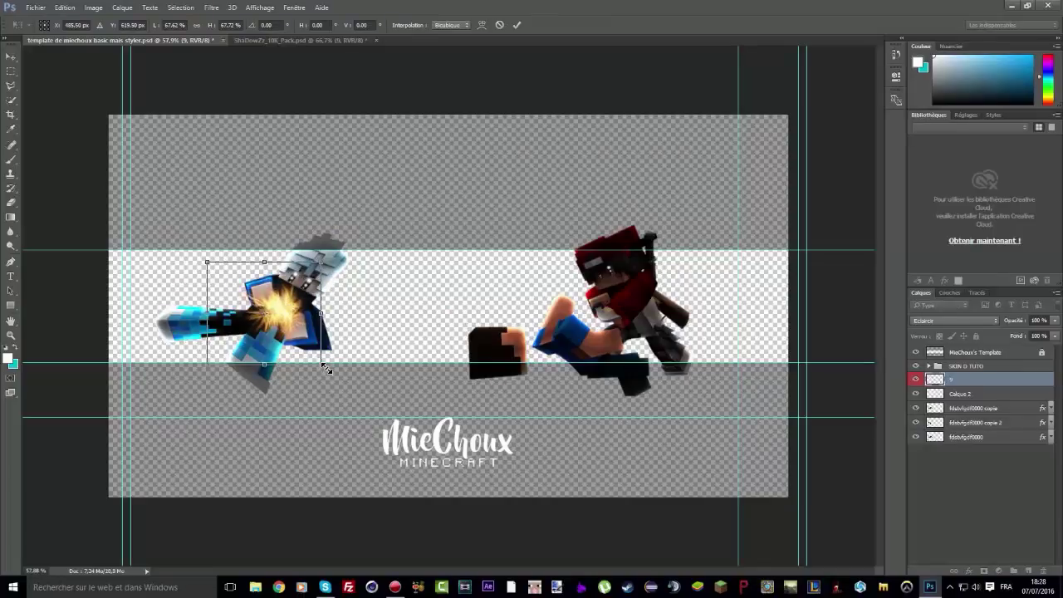
{"action": "left_click_drag", "start_coordinate": [323, 366], "coordinate": [312, 344]}
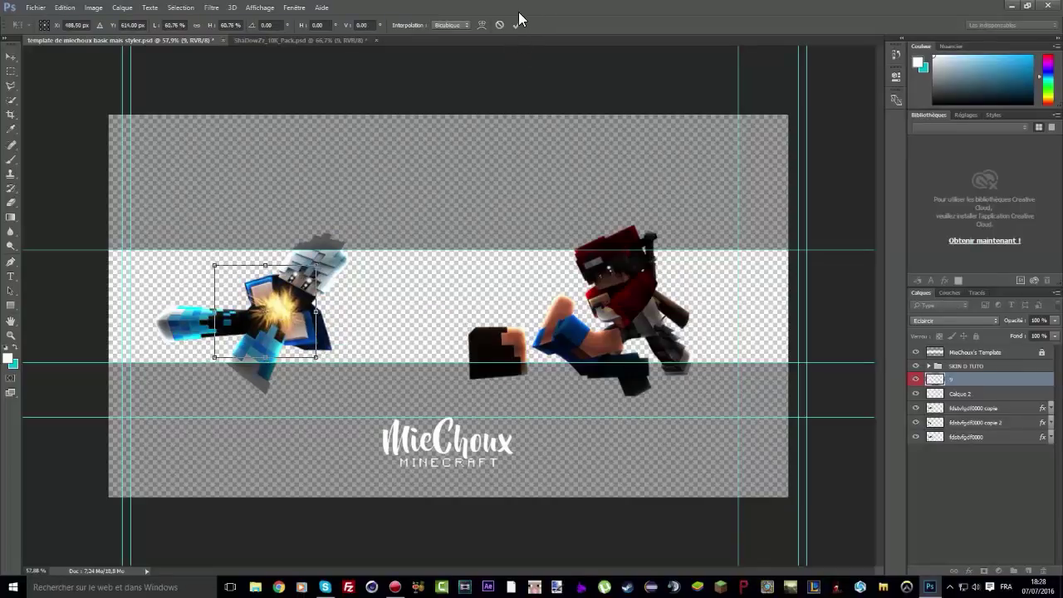
{"action": "key", "text": "Return"}
Step: Recolor burst layer 9 with Hue/Saturation, setting the hue to -180 and the lightness to about +52
{"action": "left_click", "coordinate": [968, 392]}
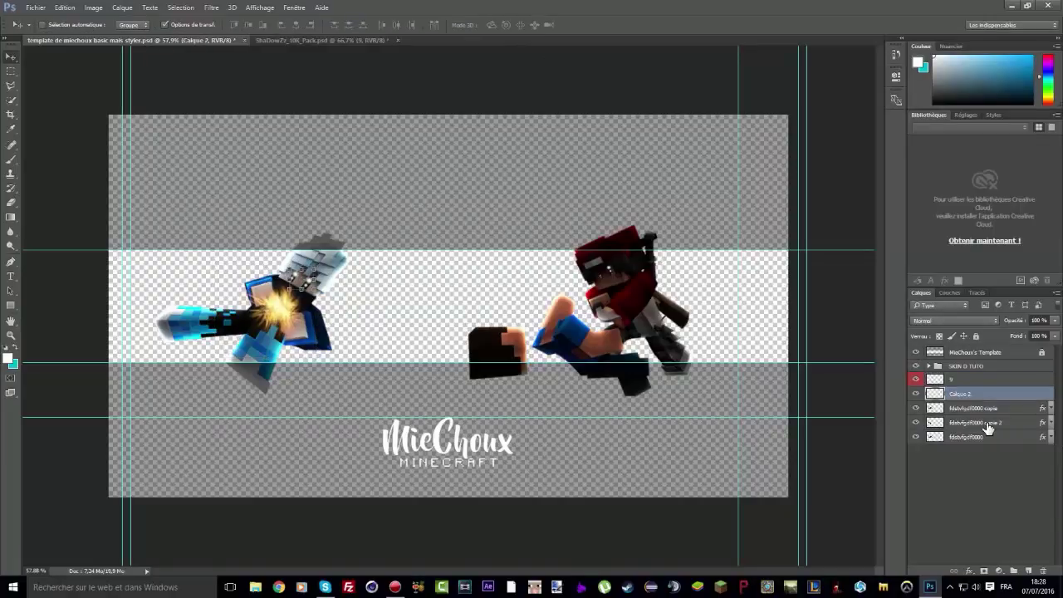
{"action": "left_click", "coordinate": [970, 379]}
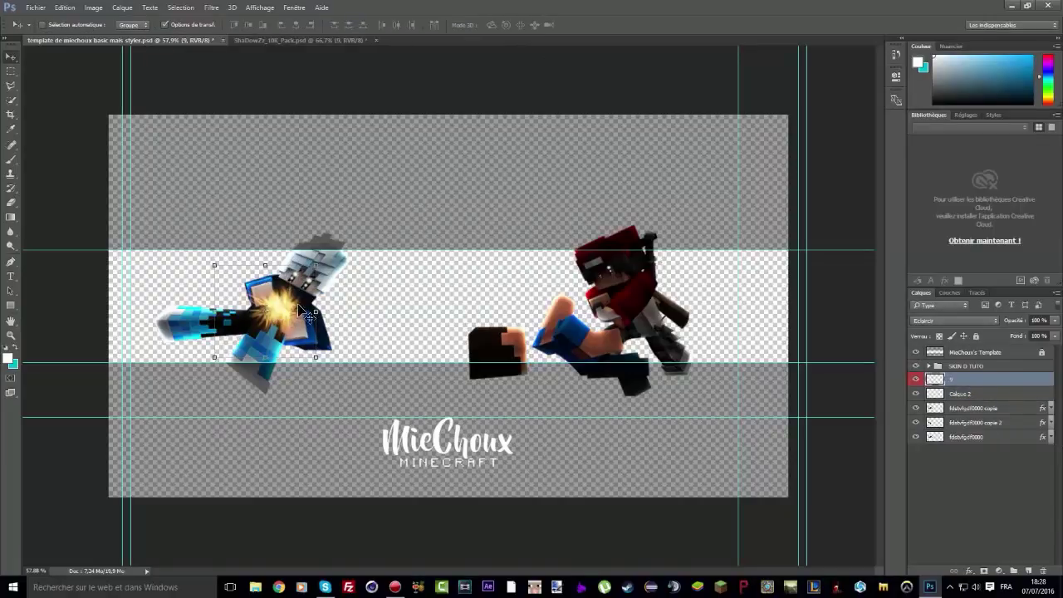
{"action": "key", "text": "ctrl+u"}
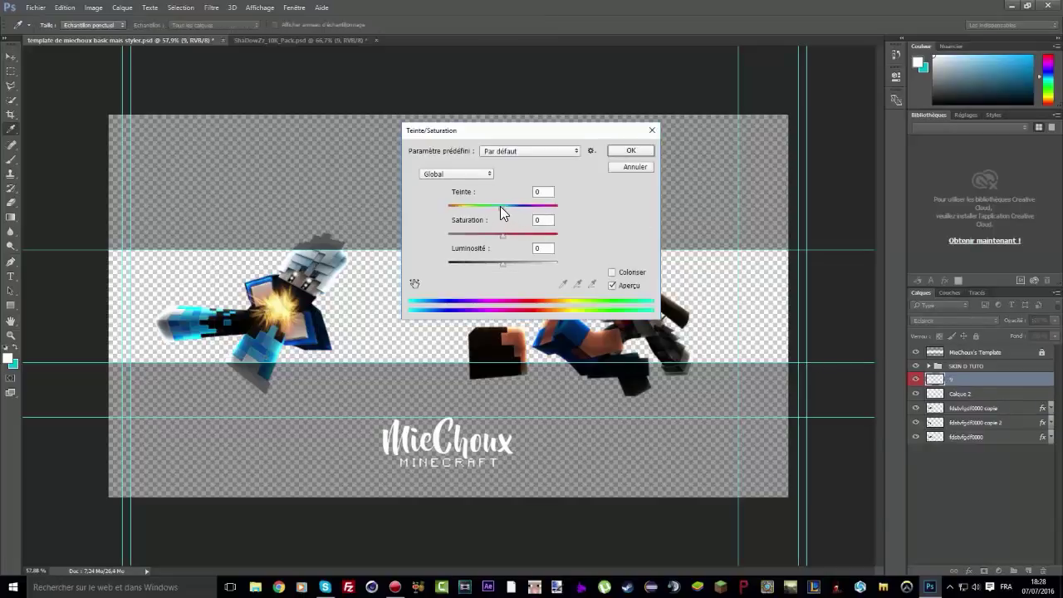
{"action": "left_click_drag", "start_coordinate": [501, 207], "coordinate": [643, 207]}
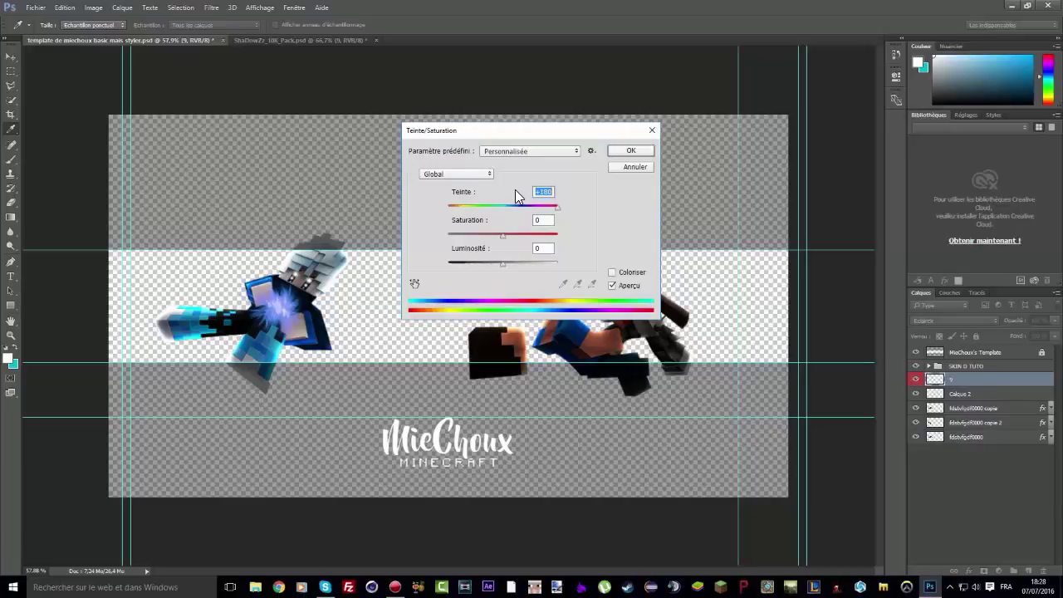
{"action": "left_click_drag", "start_coordinate": [514, 206], "coordinate": [304, 207]}
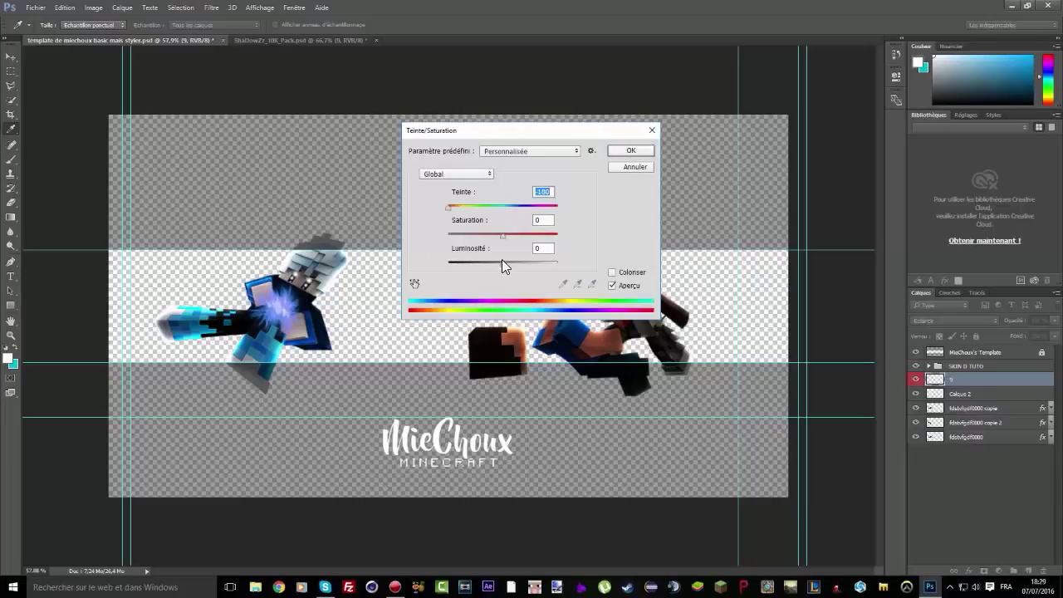
{"action": "left_click_drag", "start_coordinate": [501, 259], "coordinate": [530, 263]}
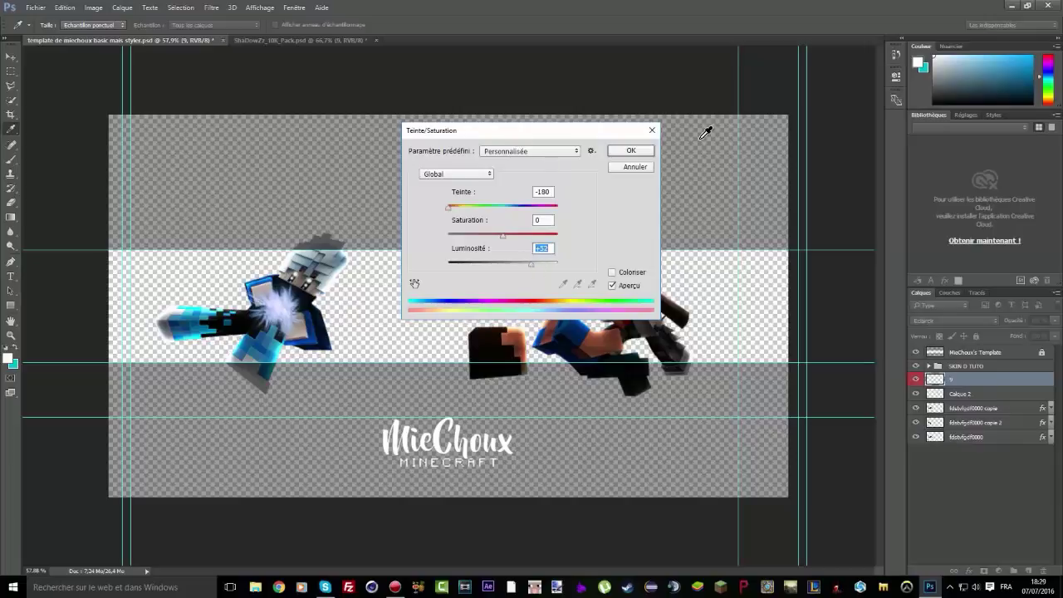
{"action": "left_click", "coordinate": [631, 151]}
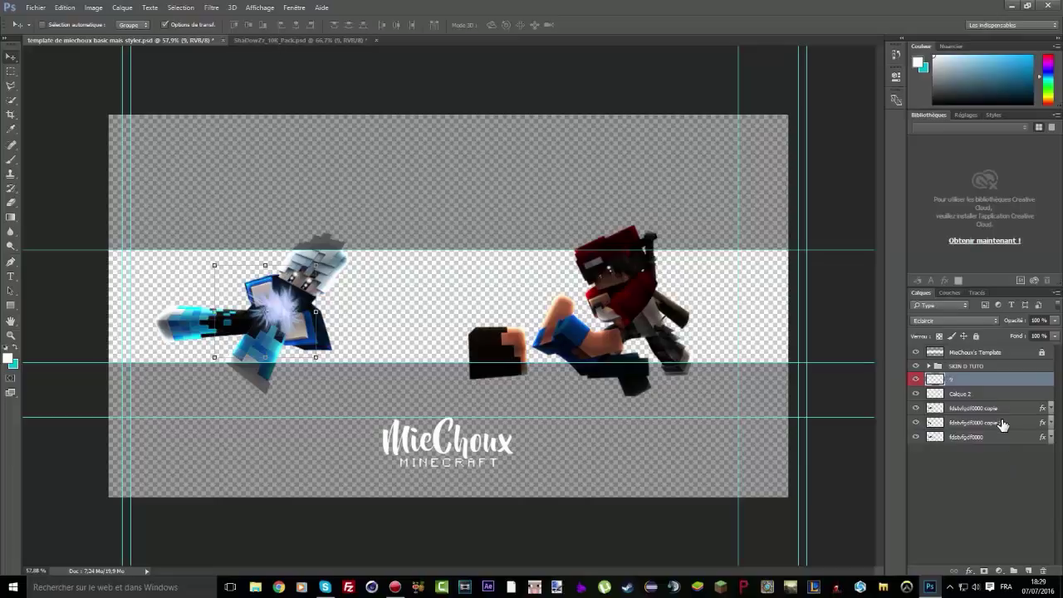
Step: Duplicate the recolored burst layer 9 and set the copy's blend mode to Incrustation
{"action": "key", "text": "ctrl+j"}
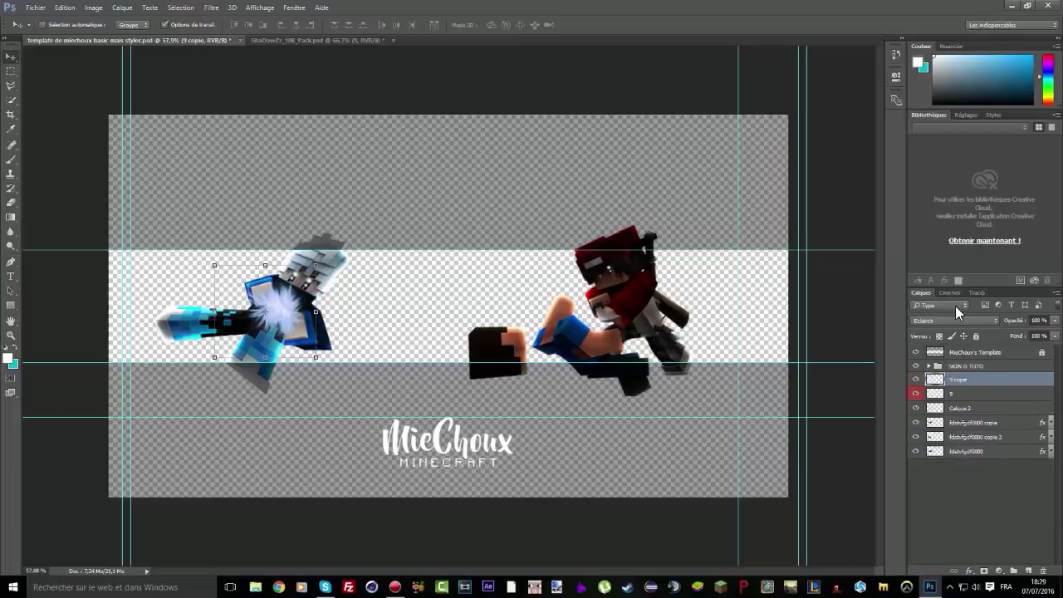
{"action": "left_click", "coordinate": [955, 319]}
{"action": "left_click", "coordinate": [933, 435]}
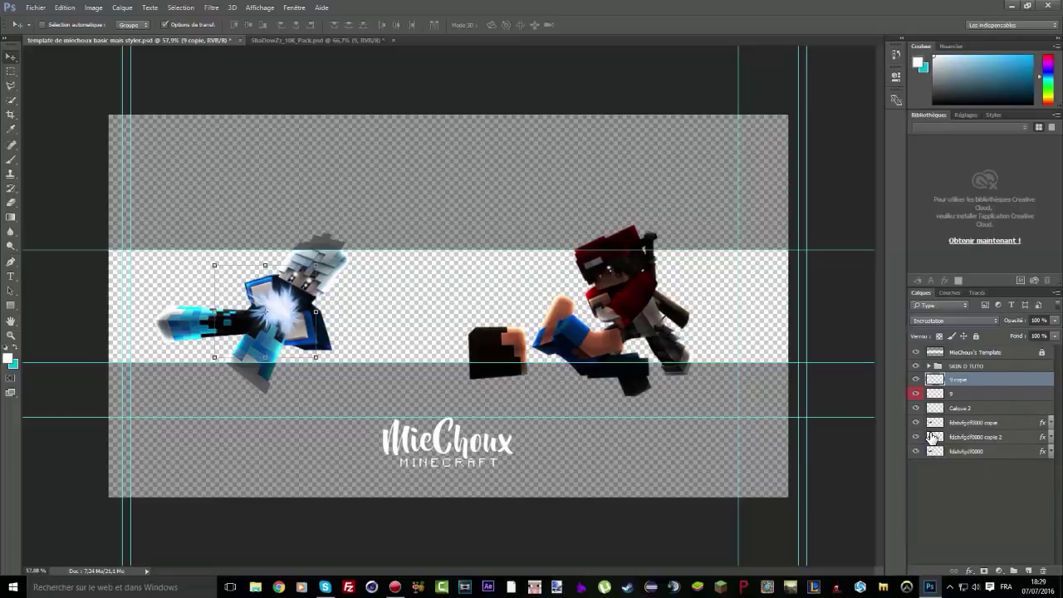
Step: Preview the light effects on layers 10 to 20 of the ShaDowZz_10K_Pack.psd Effects group one at a time
{"action": "left_click", "coordinate": [307, 39]}
{"action": "left_click", "coordinate": [917, 498]}
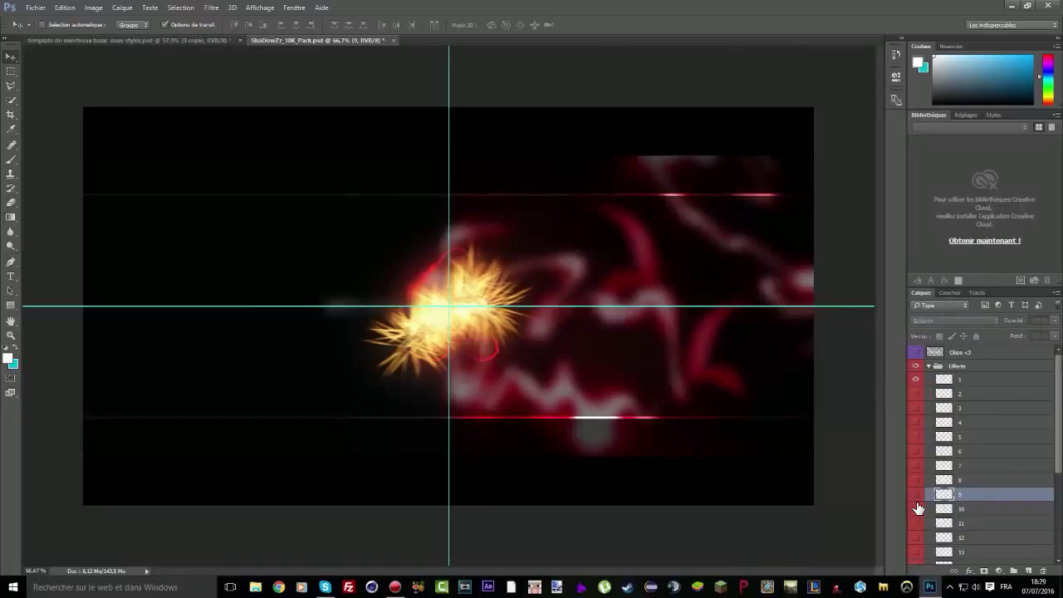
{"action": "left_click", "coordinate": [917, 507]}
{"action": "left_click", "coordinate": [917, 510]}
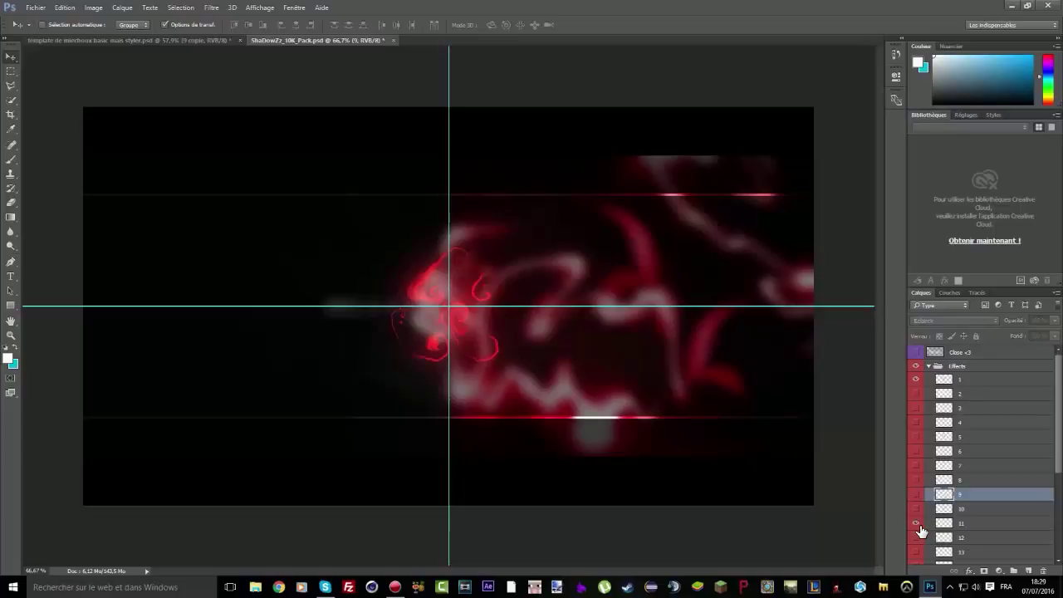
{"action": "left_click", "coordinate": [918, 522]}
{"action": "left_click", "coordinate": [917, 523]}
{"action": "left_click", "coordinate": [918, 537]}
{"action": "left_click", "coordinate": [918, 538]}
{"action": "left_click", "coordinate": [917, 553]}
{"action": "scroll", "coordinate": [918, 553], "scroll_direction": "down", "scroll_amount": 2}
{"action": "left_click", "coordinate": [916, 498]}
{"action": "left_click", "coordinate": [916, 510]}
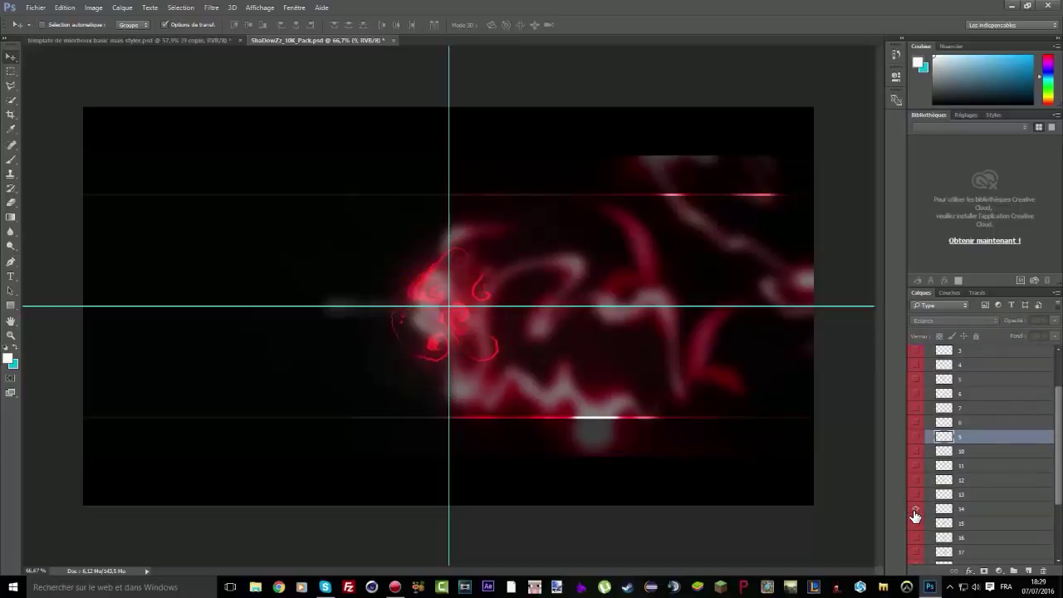
{"action": "left_click", "coordinate": [915, 511]}
{"action": "left_click", "coordinate": [917, 547]}
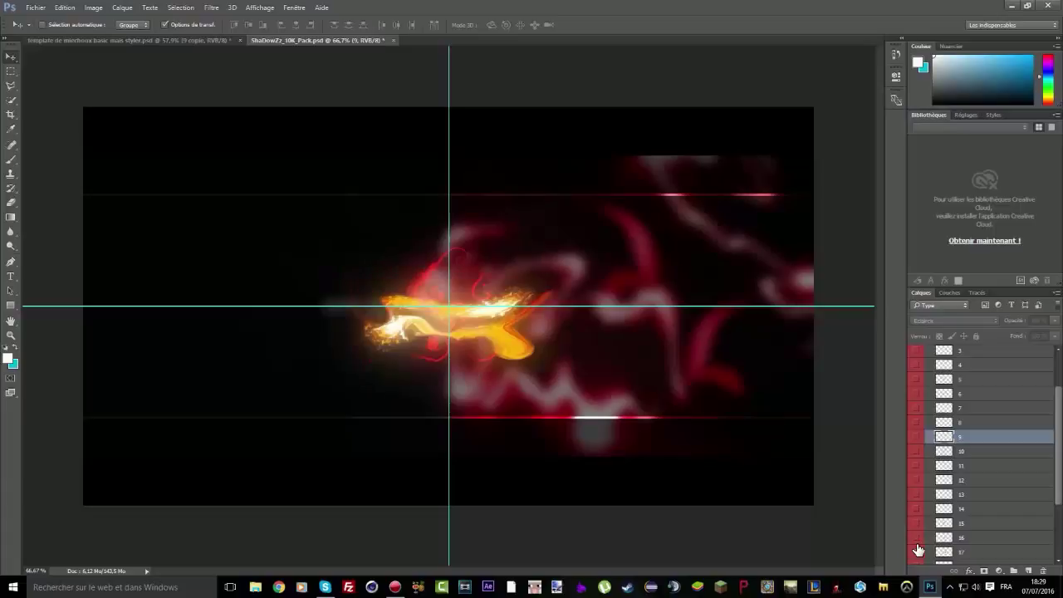
{"action": "left_click", "coordinate": [918, 551]}
{"action": "left_click", "coordinate": [917, 540]}
{"action": "scroll", "coordinate": [918, 536], "scroll_direction": "down", "scroll_amount": 2}
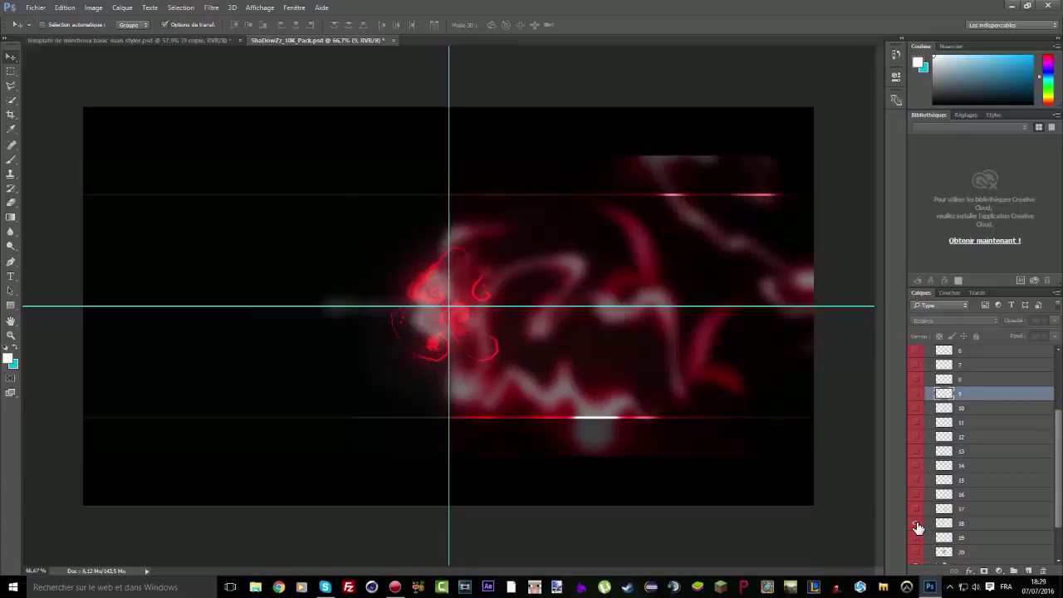
{"action": "left_click", "coordinate": [918, 528]}
{"action": "left_click", "coordinate": [918, 525]}
{"action": "left_click", "coordinate": [917, 509]}
{"action": "left_click", "coordinate": [918, 509]}
{"action": "left_click", "coordinate": [917, 493]}
{"action": "left_click", "coordinate": [917, 495]}
{"action": "left_click", "coordinate": [917, 509]}
{"action": "left_click", "coordinate": [917, 510]}
{"action": "scroll", "coordinate": [916, 519], "scroll_direction": "down", "scroll_amount": 2}
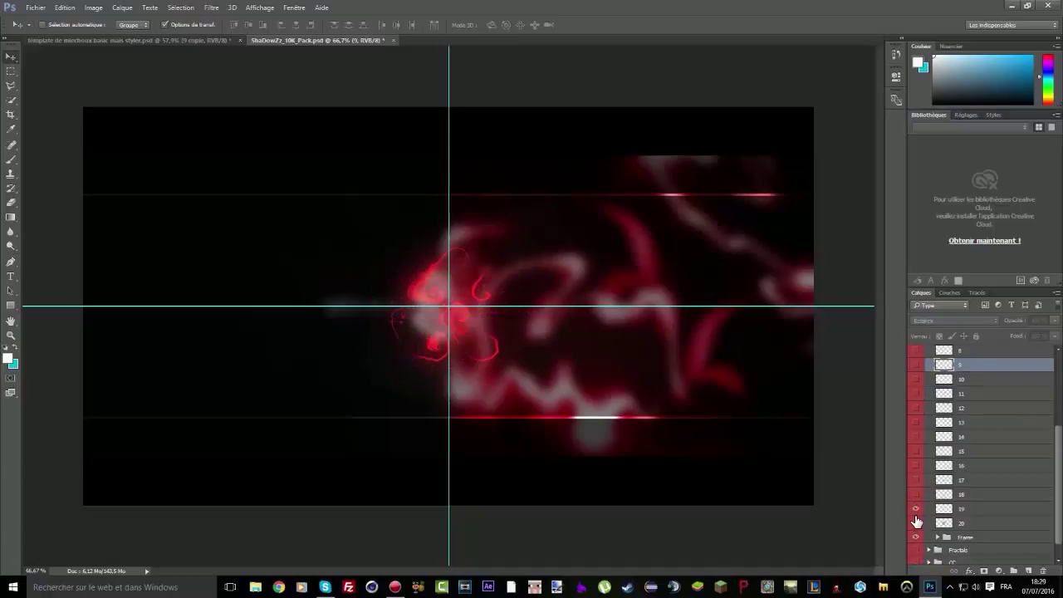
{"action": "left_click", "coordinate": [918, 522]}
{"action": "left_click", "coordinate": [917, 509]}
{"action": "left_click", "coordinate": [967, 510]}
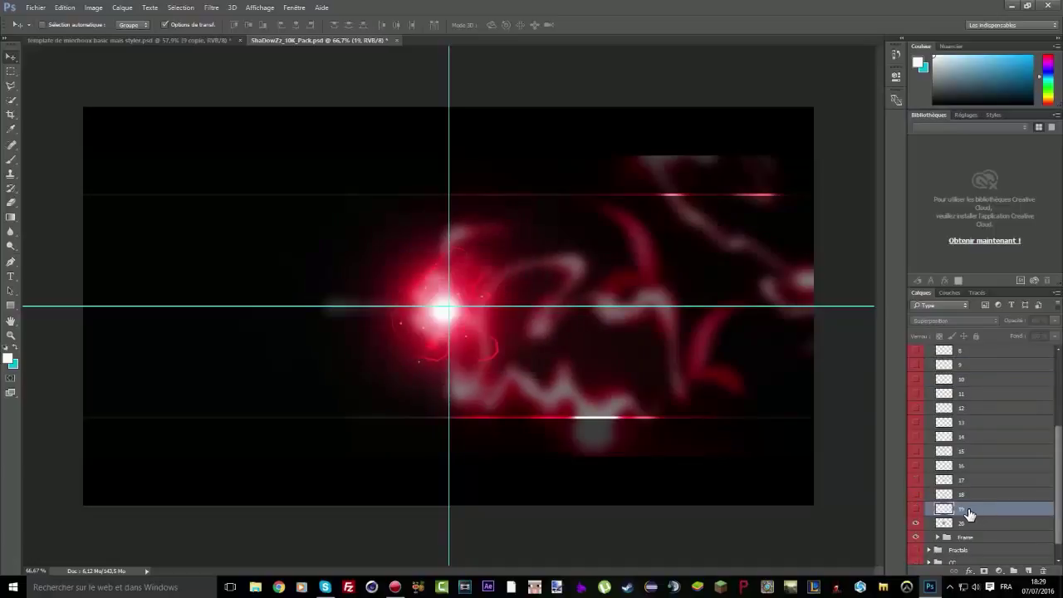
{"action": "right_click", "coordinate": [968, 510]}
{"action": "left_click", "coordinate": [903, 65]}
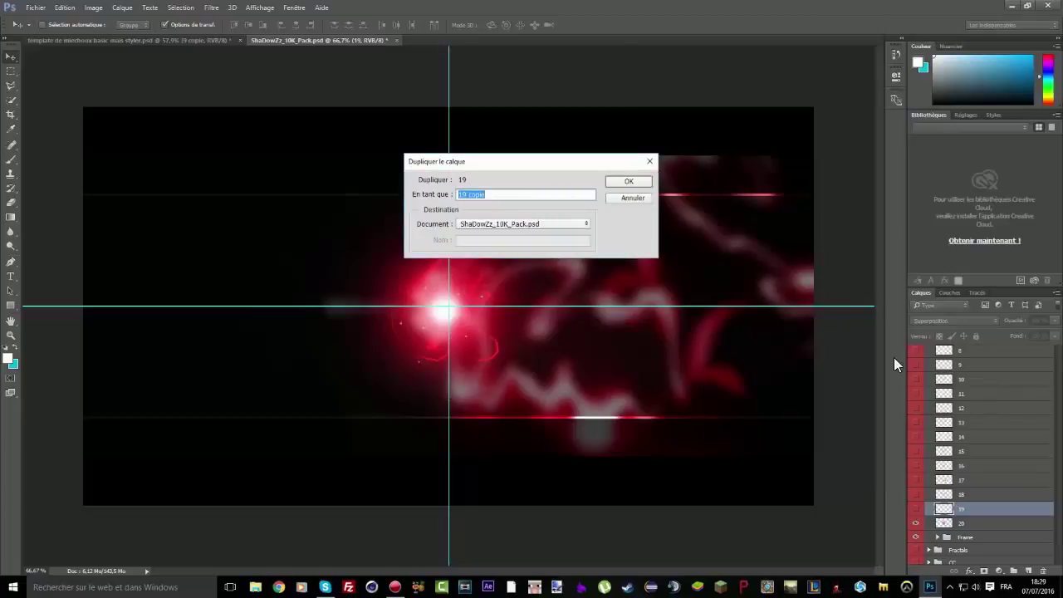
{"action": "left_click", "coordinate": [648, 163]}
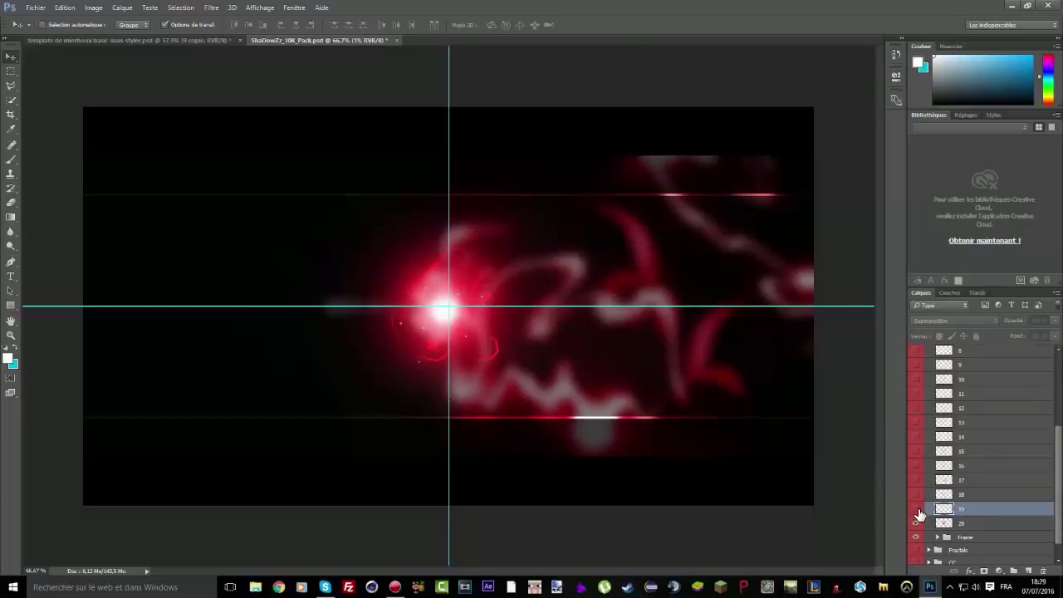
Step: Show effect layer 19 and duplicate it into template de miechoux basic mais styler.psd under the name 19
{"action": "left_click", "coordinate": [918, 508]}
{"action": "right_click", "coordinate": [991, 509]}
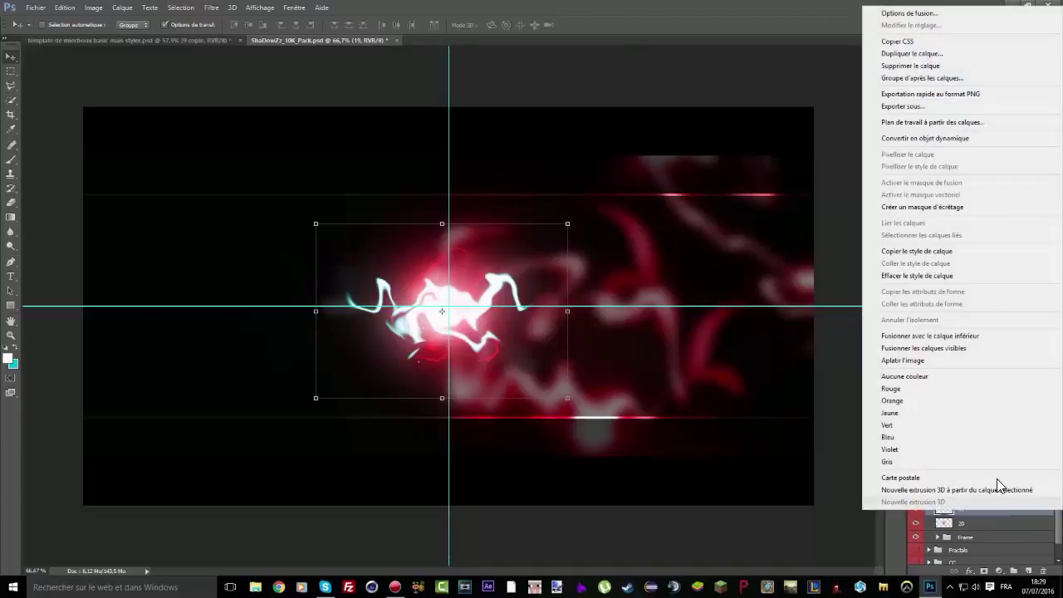
{"action": "left_click", "coordinate": [928, 55]}
{"action": "left_click", "coordinate": [496, 222]}
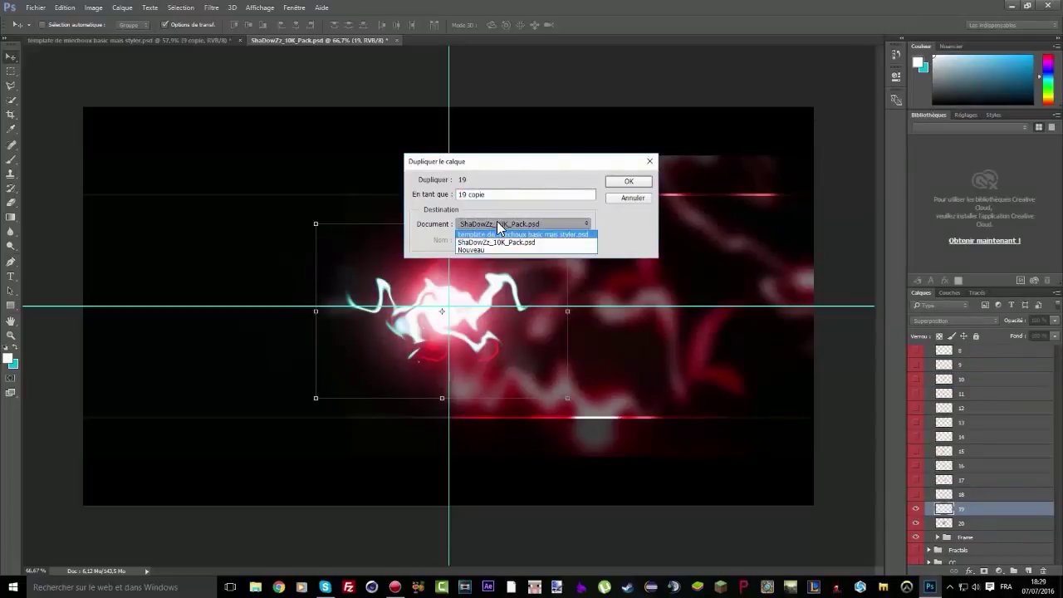
{"action": "left_click", "coordinate": [492, 234]}
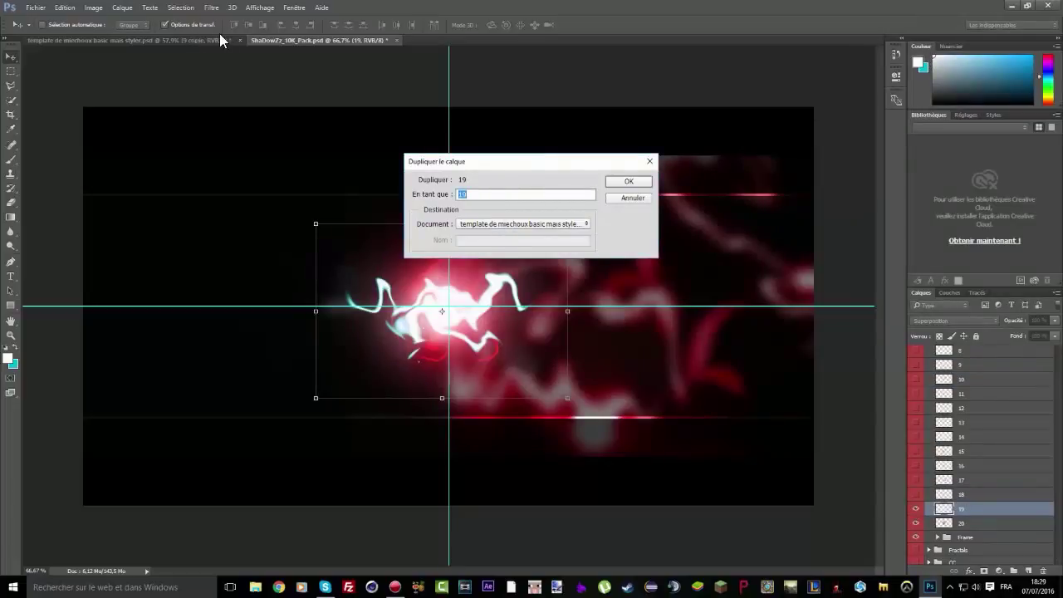
{"action": "left_click", "coordinate": [624, 180]}
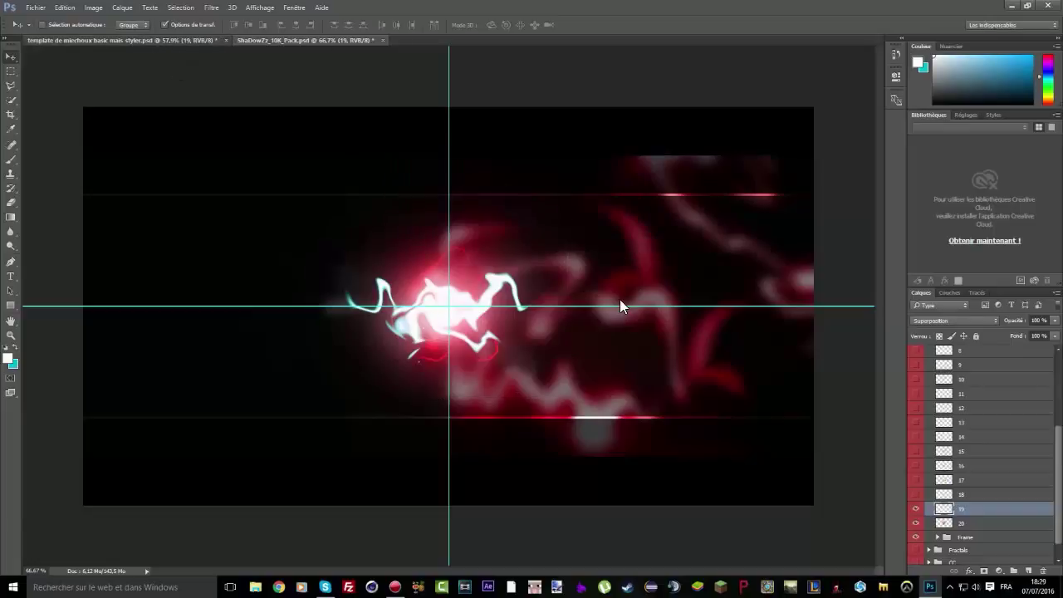
Step: In the banner template, move the layer 19 lightning over the blue character's body and scale it to about 75.5%
{"action": "left_click", "coordinate": [125, 39]}
{"action": "left_click_drag", "start_coordinate": [444, 289], "coordinate": [300, 301]}
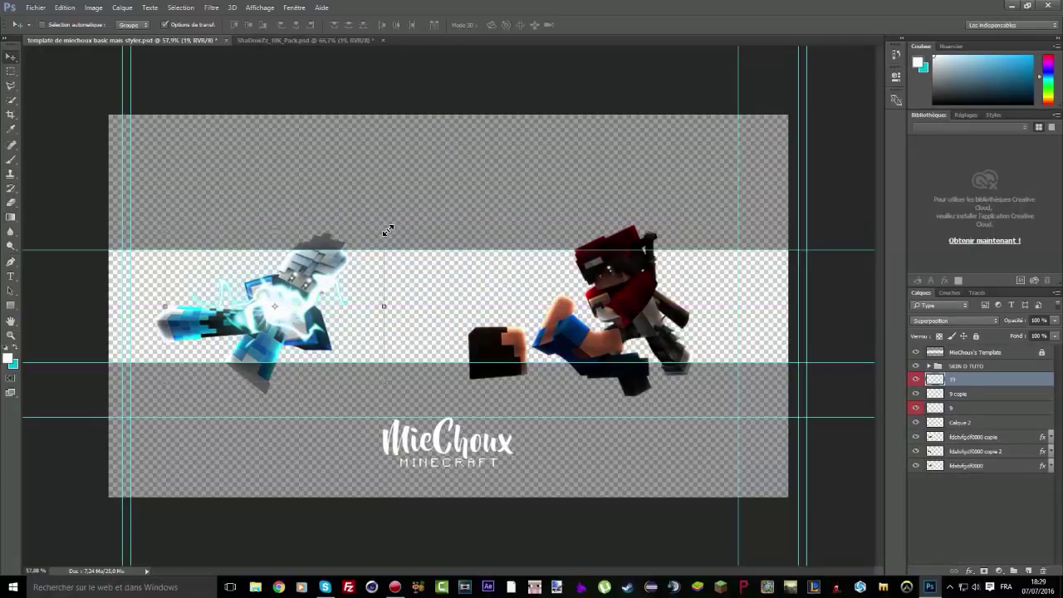
{"action": "left_click_drag", "start_coordinate": [388, 230], "coordinate": [331, 267]}
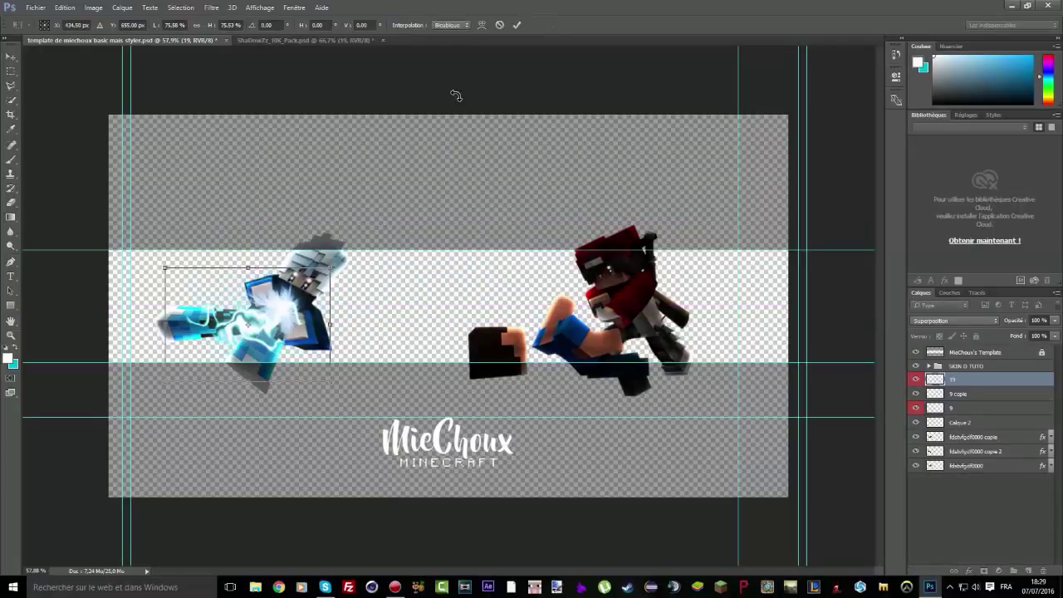
Step: Warp the lightning into a narrower, curved shape, apply the transformation and place it over the burst on the blue character's chest
{"action": "left_click", "coordinate": [481, 25]}
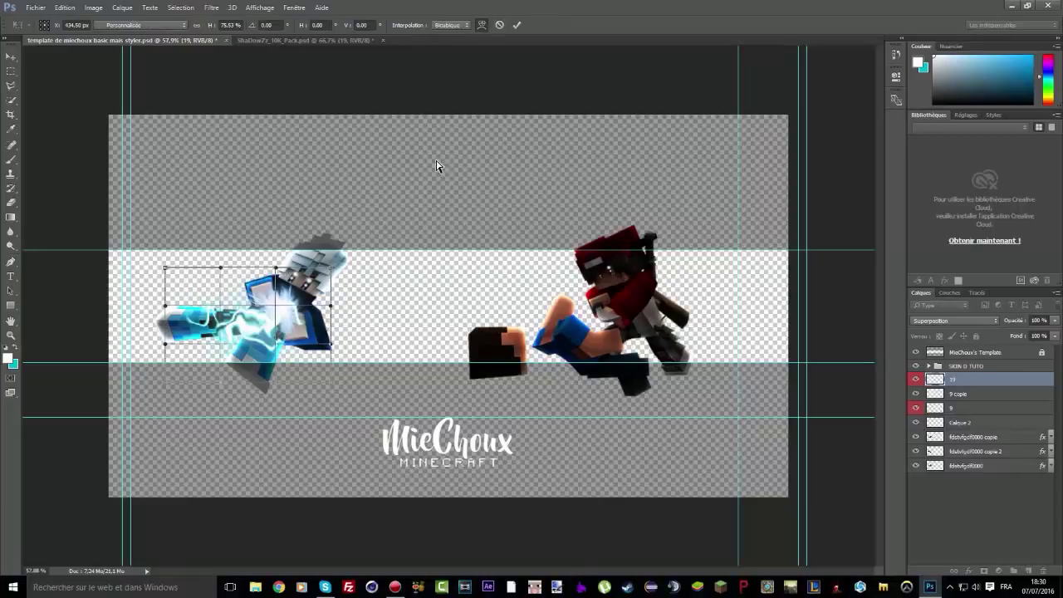
{"action": "left_click_drag", "start_coordinate": [201, 339], "coordinate": [286, 297]}
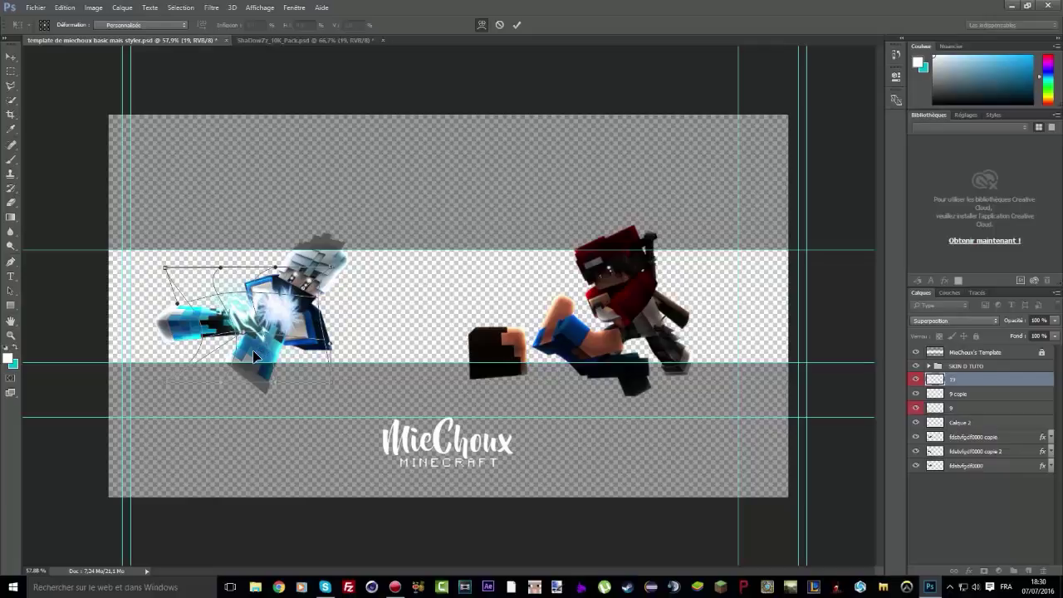
{"action": "left_click_drag", "start_coordinate": [253, 350], "coordinate": [241, 340]}
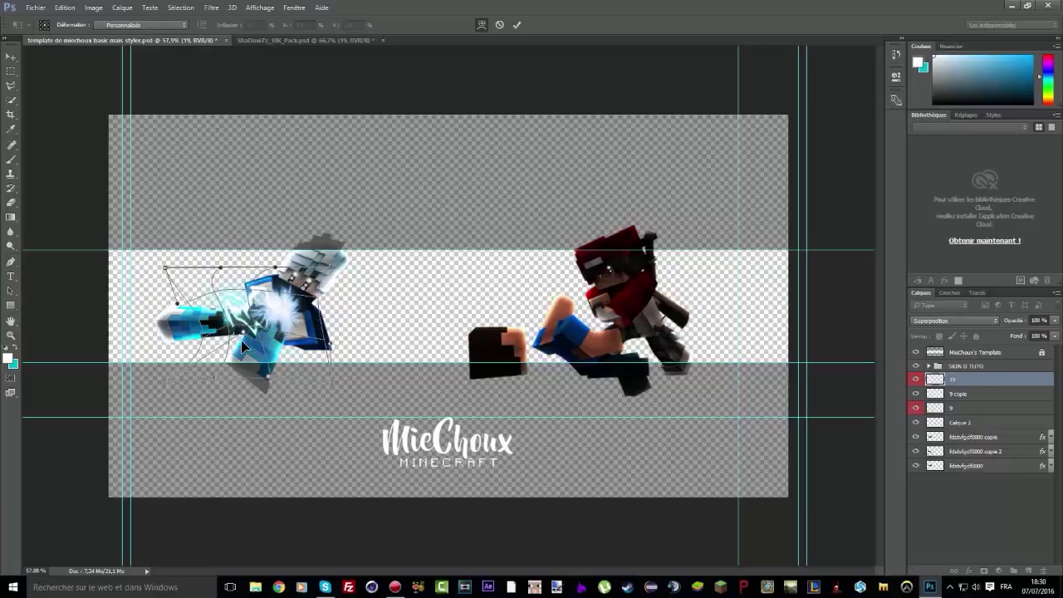
{"action": "left_click", "coordinate": [516, 24]}
{"action": "left_click_drag", "start_coordinate": [249, 309], "coordinate": [274, 324]}
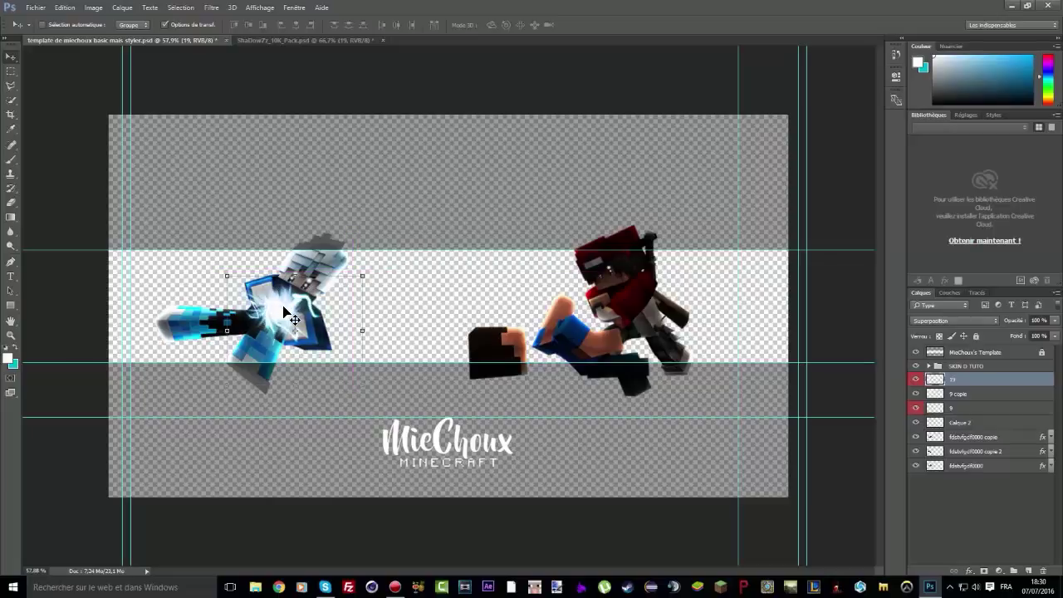
{"action": "left_click_drag", "start_coordinate": [294, 319], "coordinate": [285, 308]}
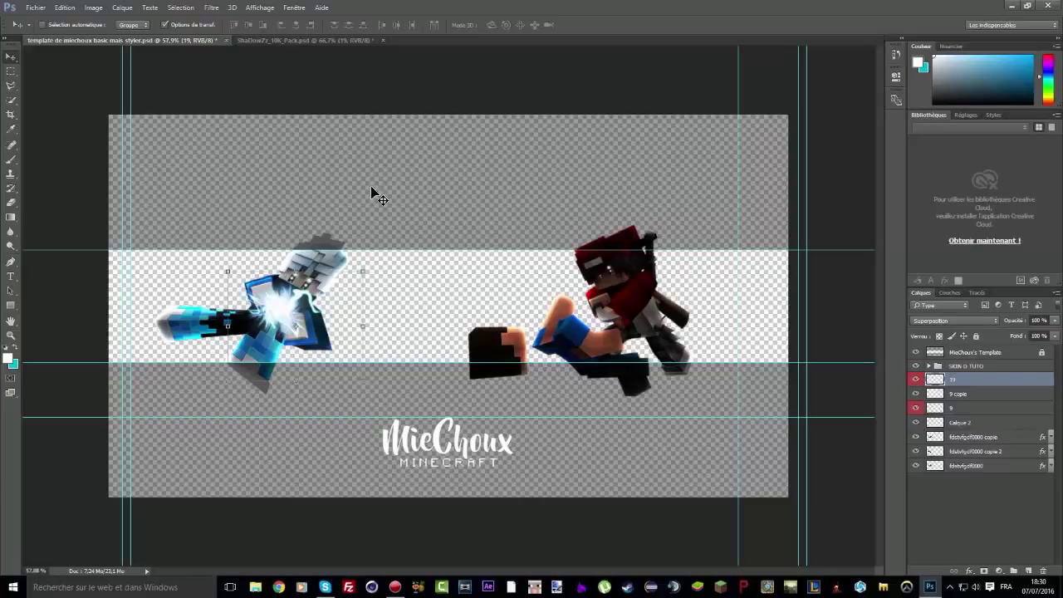
Step: Open Flame_Pack_by_SplashGraphics.psd and show flame layer 2 in its Flames group
{"action": "left_click", "coordinate": [35, 8]}
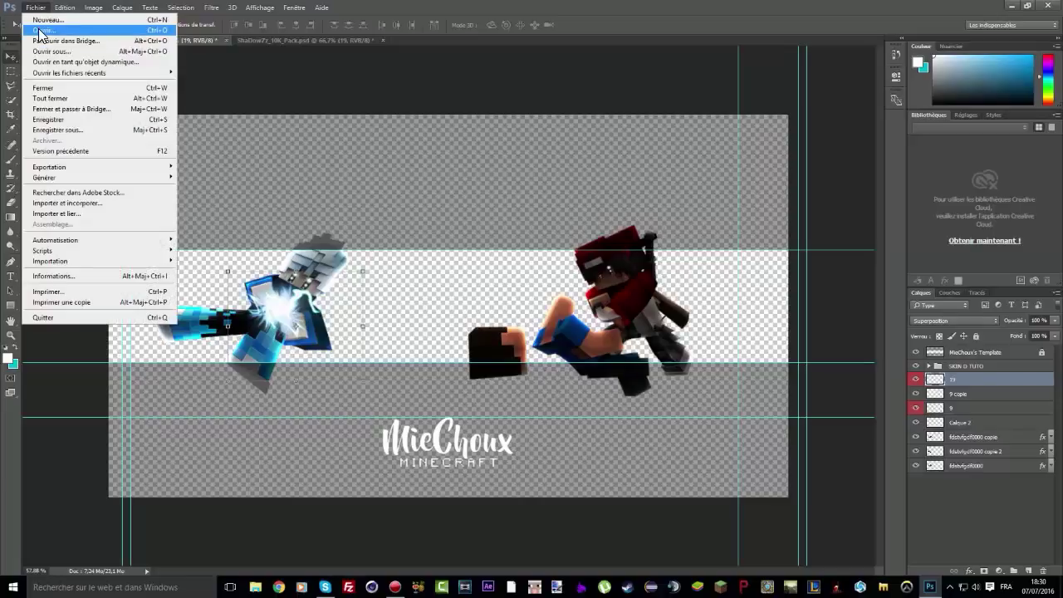
{"action": "left_click", "coordinate": [126, 30]}
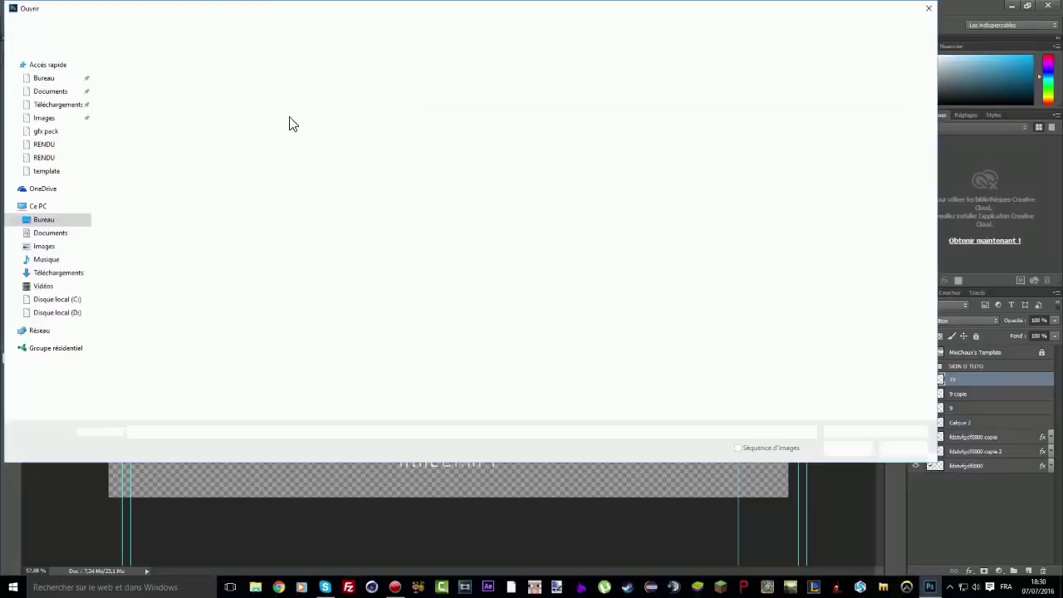
{"action": "double_click", "coordinate": [144, 160]}
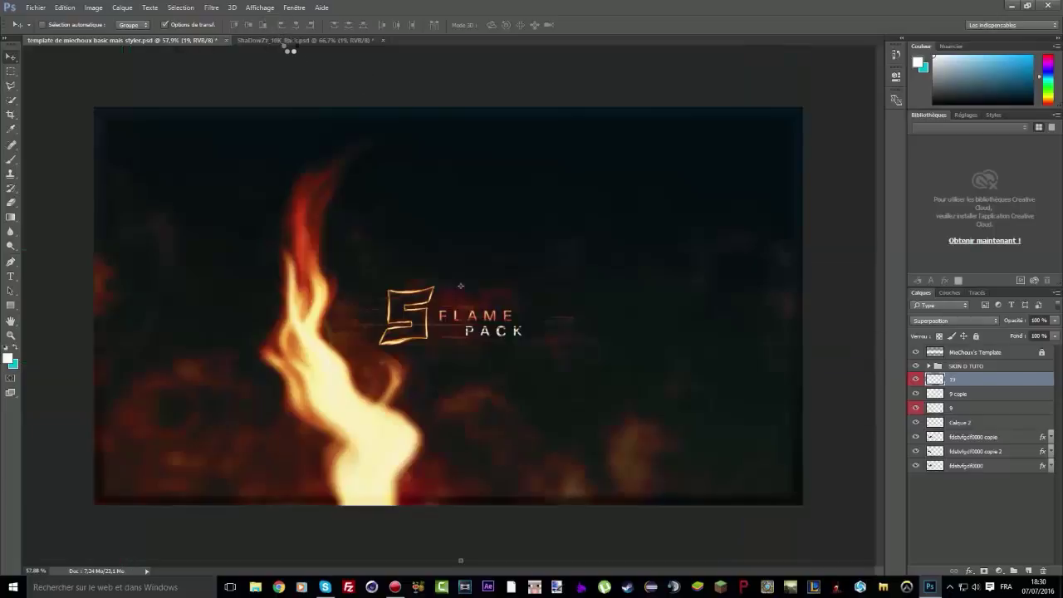
{"action": "left_click", "coordinate": [690, 125]}
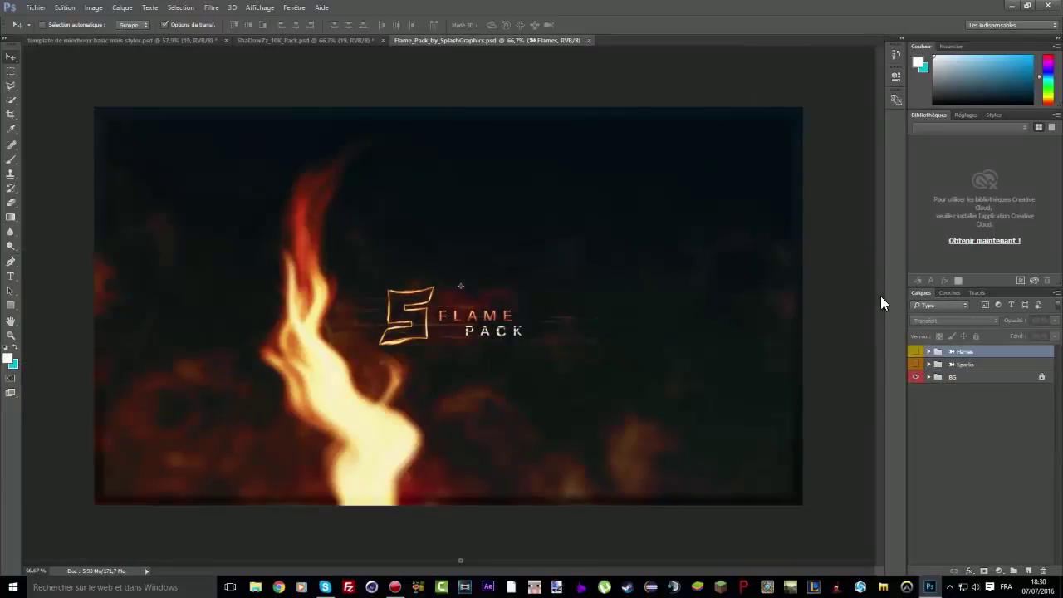
{"action": "left_click", "coordinate": [929, 352]}
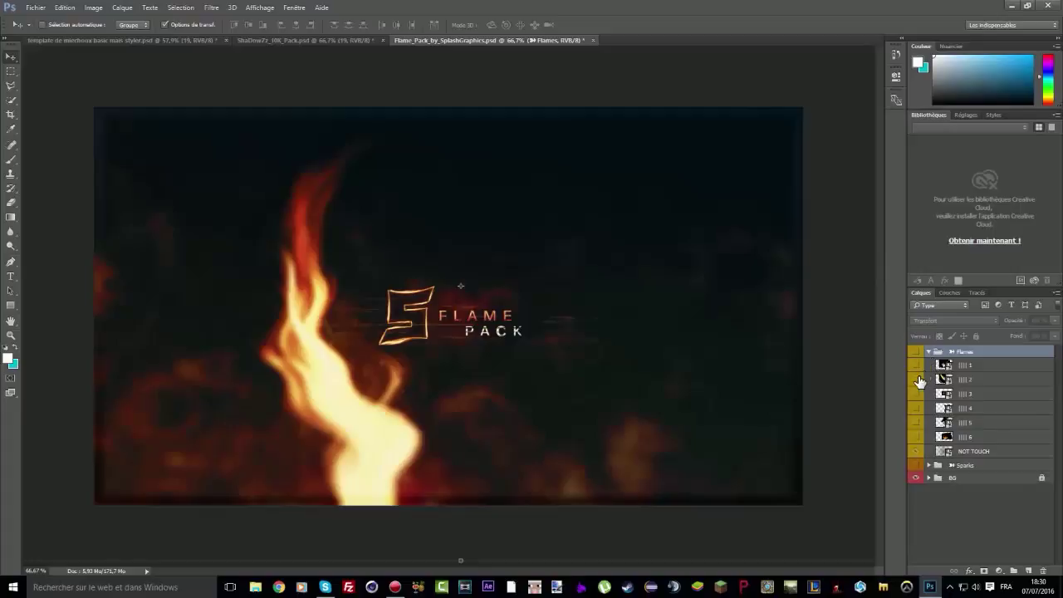
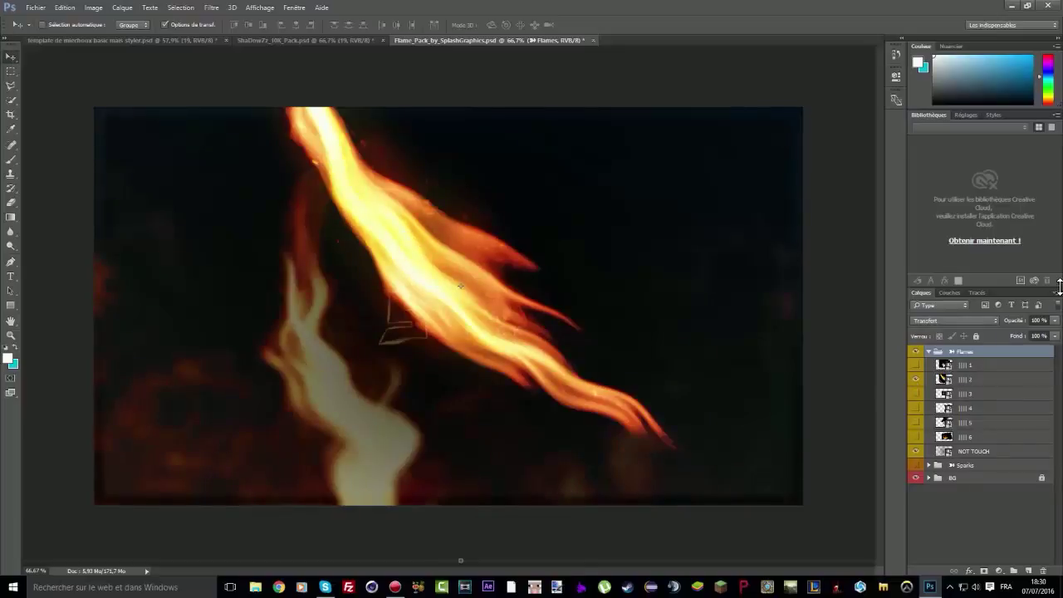
{"action": "left_click", "coordinate": [916, 379]}
Step: Duplicate flame layer 2 into template de miechoux basic mais styler.psd
{"action": "left_click", "coordinate": [976, 387]}
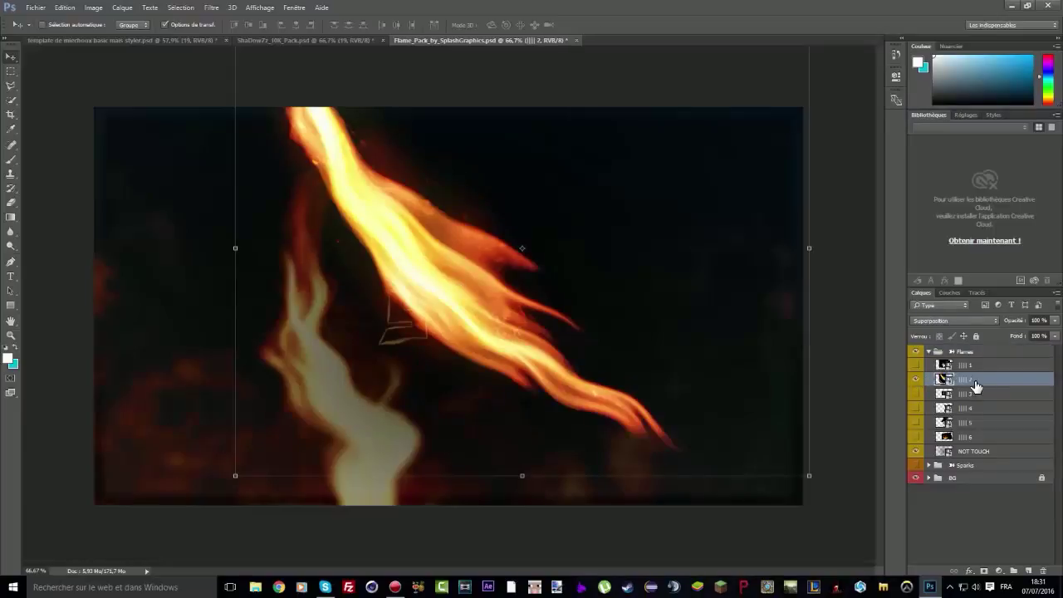
{"action": "right_click", "coordinate": [977, 388]}
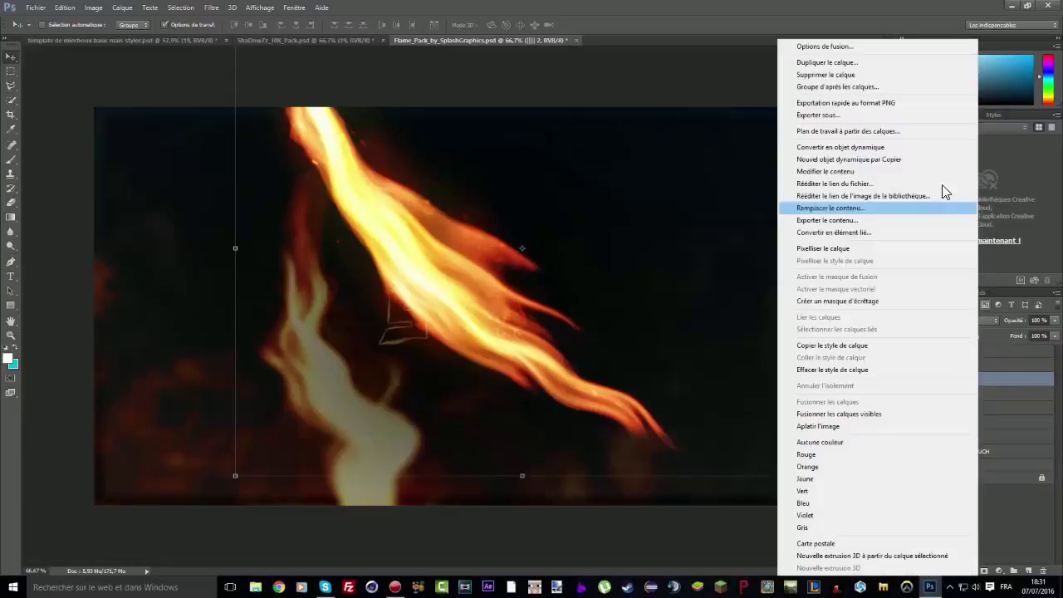
{"action": "left_click", "coordinate": [855, 66]}
{"action": "left_click", "coordinate": [515, 224]}
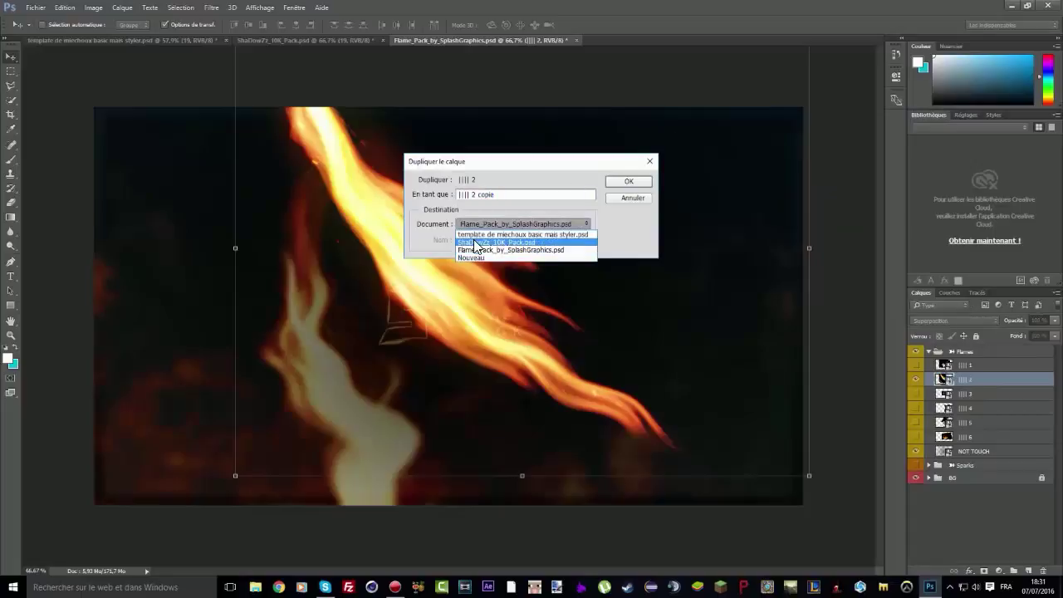
{"action": "left_click", "coordinate": [496, 247]}
{"action": "left_click", "coordinate": [479, 226]}
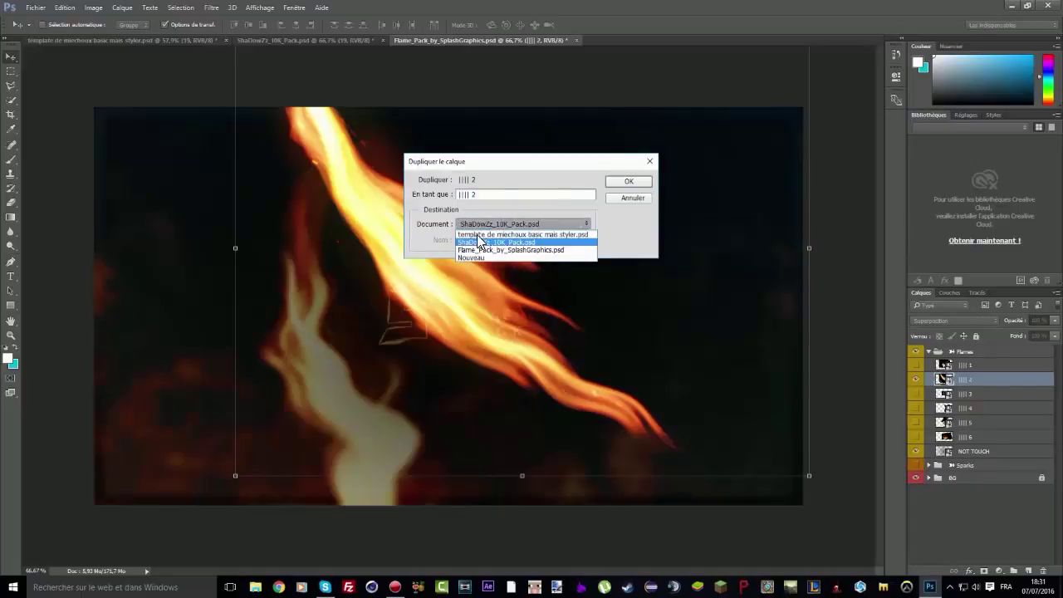
{"action": "left_click", "coordinate": [556, 235]}
{"action": "left_click", "coordinate": [641, 183]}
Step: In the banner template, flip the flame horizontally, rotate it to about 37.4° and shrink it beside the blue character's outstretched arm
{"action": "left_click", "coordinate": [117, 39]}
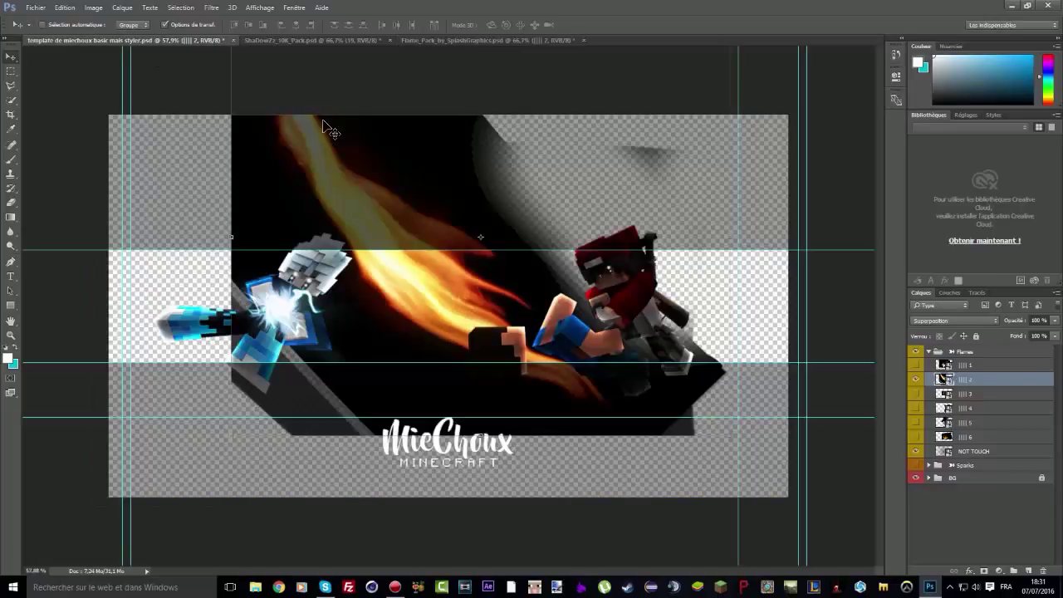
{"action": "left_click_drag", "start_coordinate": [384, 274], "coordinate": [337, 323]}
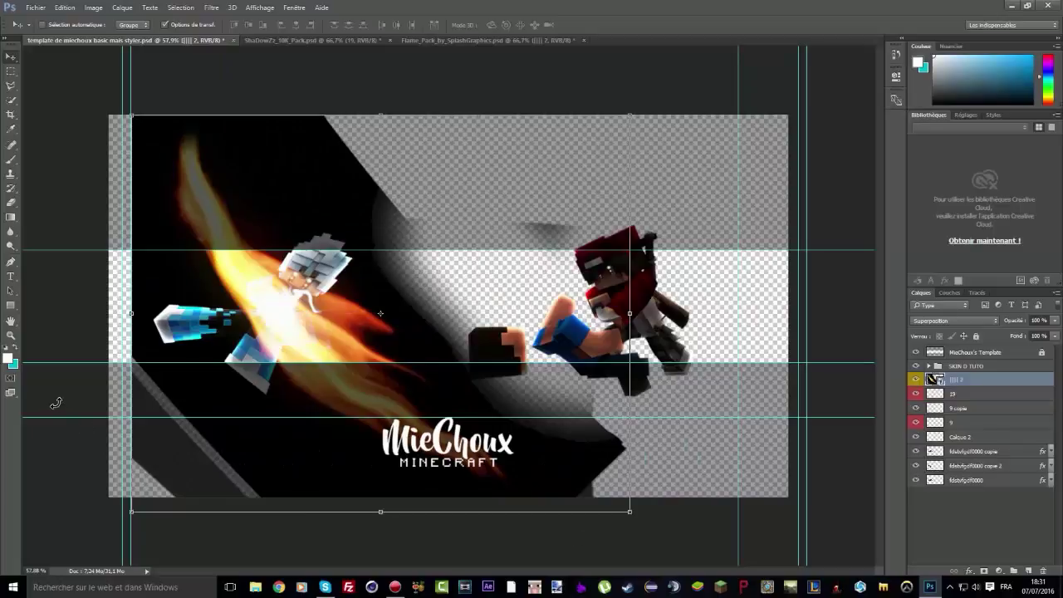
{"action": "left_click_drag", "start_coordinate": [56, 403], "coordinate": [66, 180]}
{"action": "right_click", "coordinate": [540, 194]}
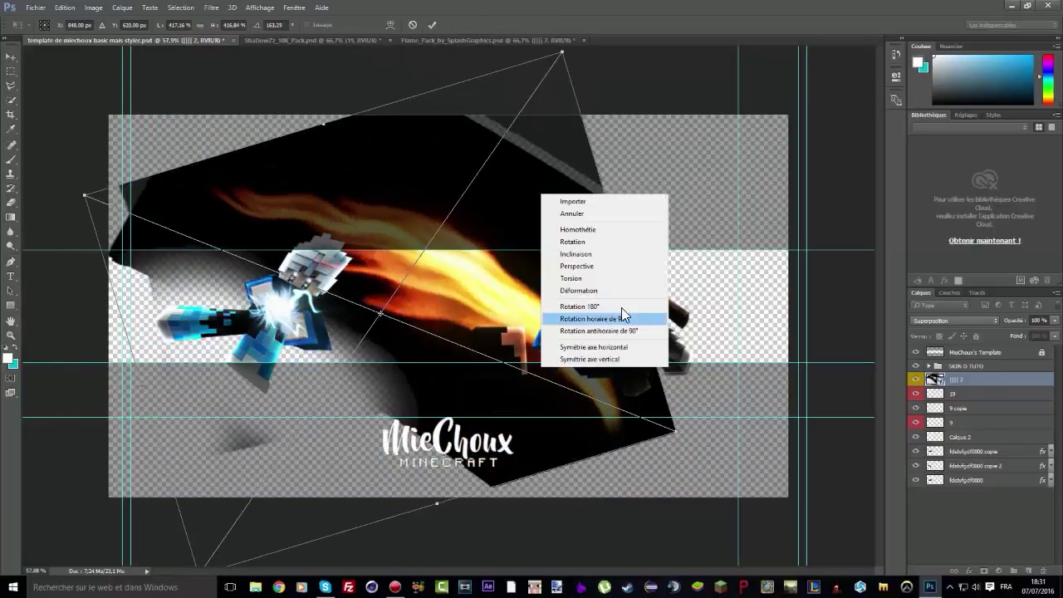
{"action": "left_click", "coordinate": [618, 347]}
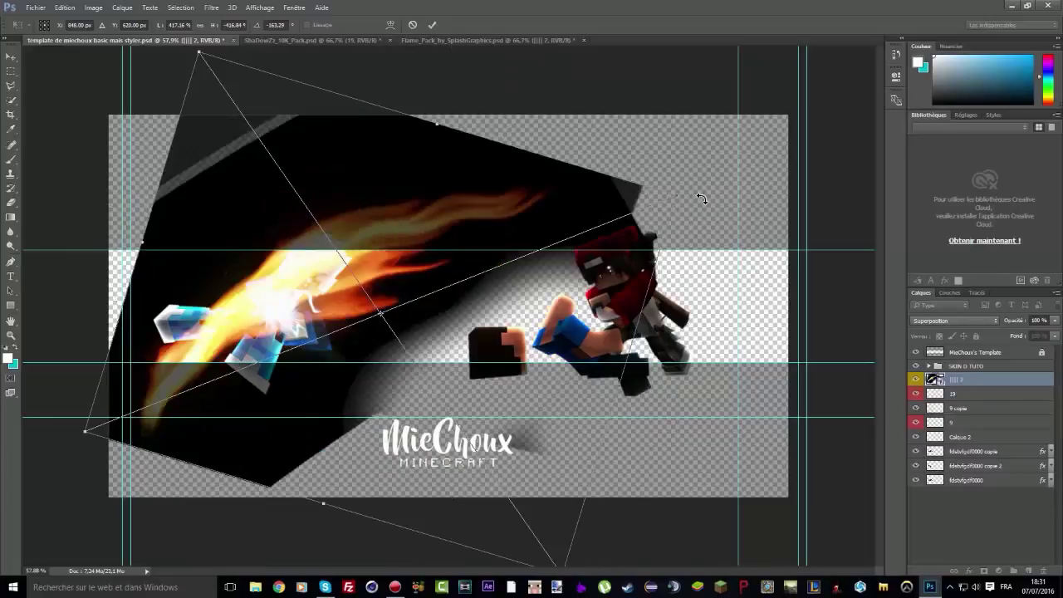
{"action": "left_click_drag", "start_coordinate": [696, 190], "coordinate": [81, 313]}
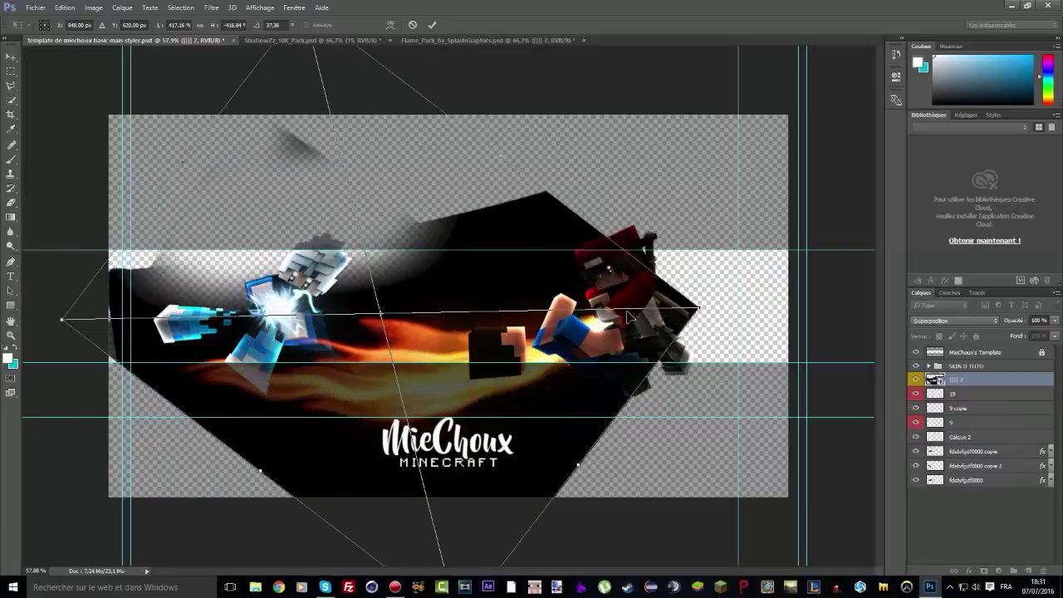
{"action": "left_click_drag", "start_coordinate": [703, 311], "coordinate": [313, 336]}
Step: Warp the flame so it bends over the blue character's arm towards the chest burst, and apply the transformation
{"action": "left_click", "coordinate": [390, 24]}
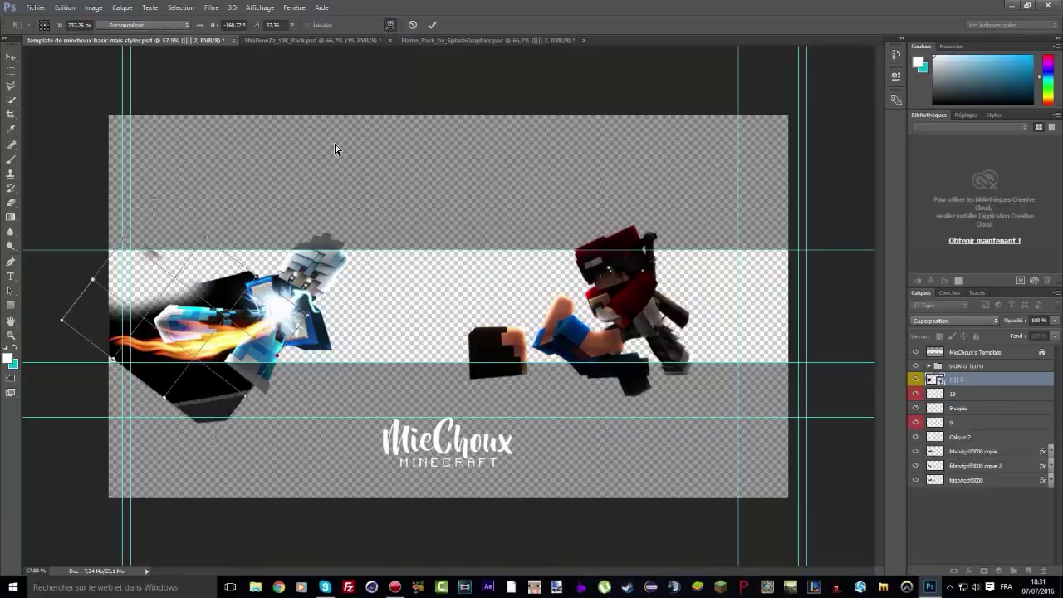
{"action": "left_click_drag", "start_coordinate": [212, 324], "coordinate": [130, 239]}
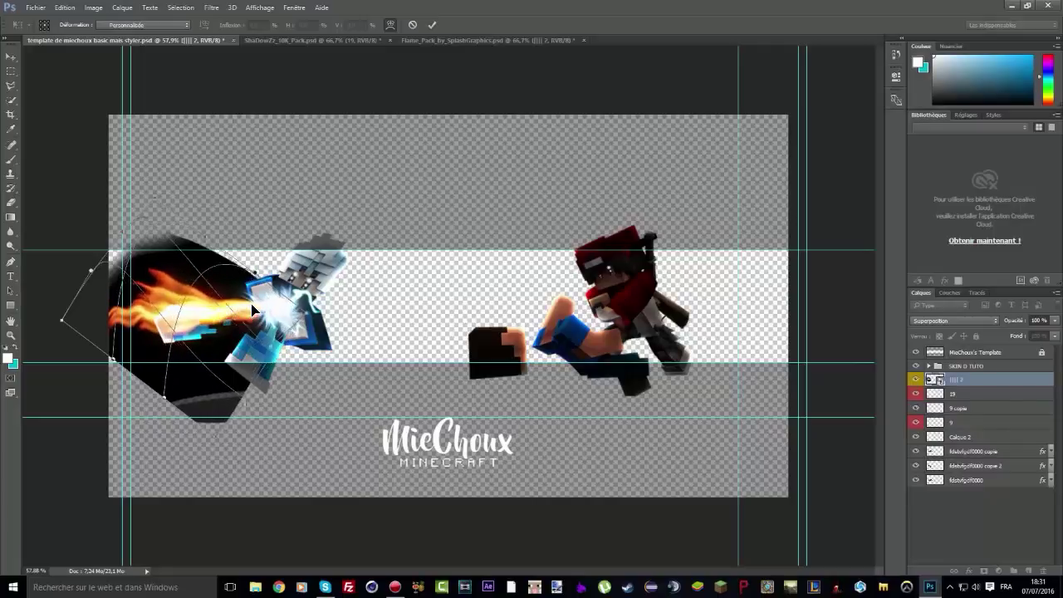
{"action": "mouse_move", "coordinate": [252, 309]}
{"action": "left_mouse_down"}
{"action": "mouse_move", "coordinate": [259, 340]}
{"action": "mouse_move", "coordinate": [308, 312]}
{"action": "mouse_move", "coordinate": [237, 295]}
{"action": "mouse_move", "coordinate": [209, 301]}
{"action": "mouse_move", "coordinate": [260, 296]}
{"action": "mouse_move", "coordinate": [206, 298]}
{"action": "mouse_move", "coordinate": [189, 259]}
{"action": "mouse_move", "coordinate": [212, 237]}
{"action": "mouse_move", "coordinate": [219, 353]}
{"action": "mouse_move", "coordinate": [282, 320]}
{"action": "mouse_move", "coordinate": [207, 333]}
{"action": "mouse_move", "coordinate": [255, 296]}
{"action": "left_mouse_up"}
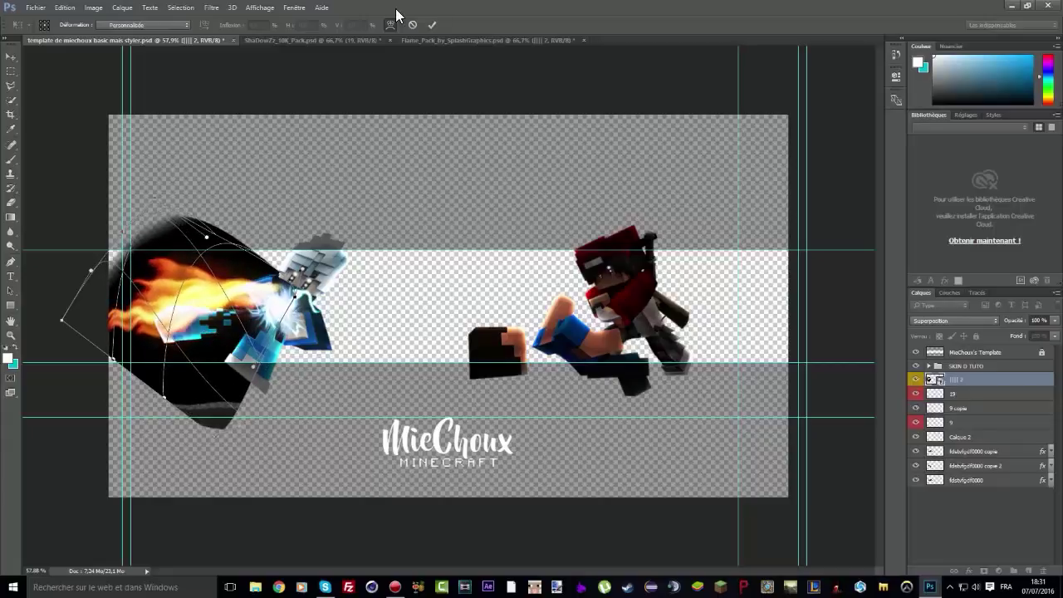
{"action": "left_click", "coordinate": [432, 25]}
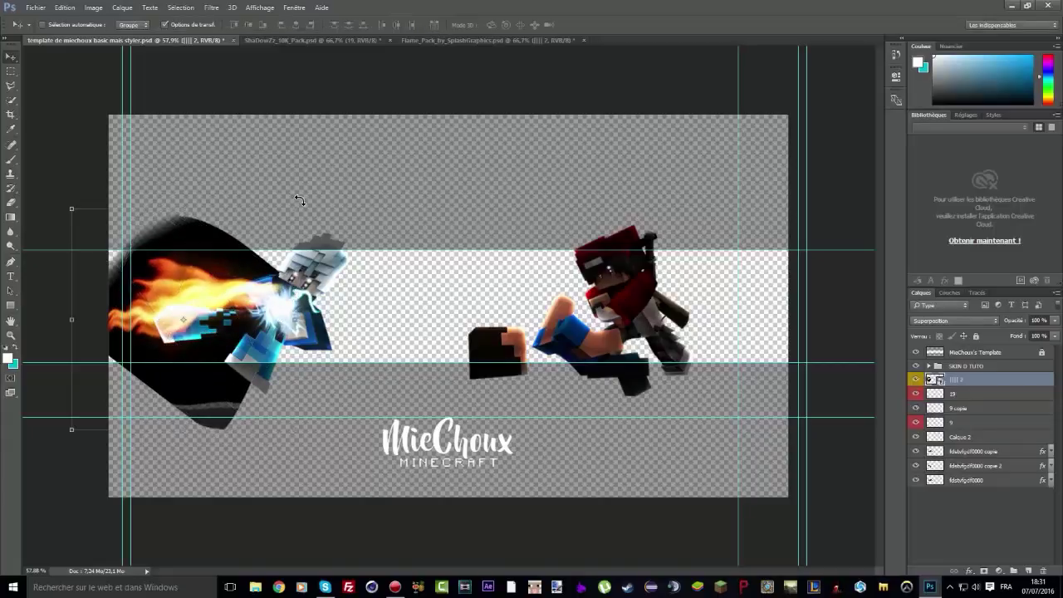
Step: Rotate the flame to about -151.8°, move it over the blue character's arm, warp it along the arm and apply it
{"action": "left_click_drag", "start_coordinate": [319, 454], "coordinate": [364, 281]}
{"action": "left_click_drag", "start_coordinate": [394, 238], "coordinate": [299, 274]}
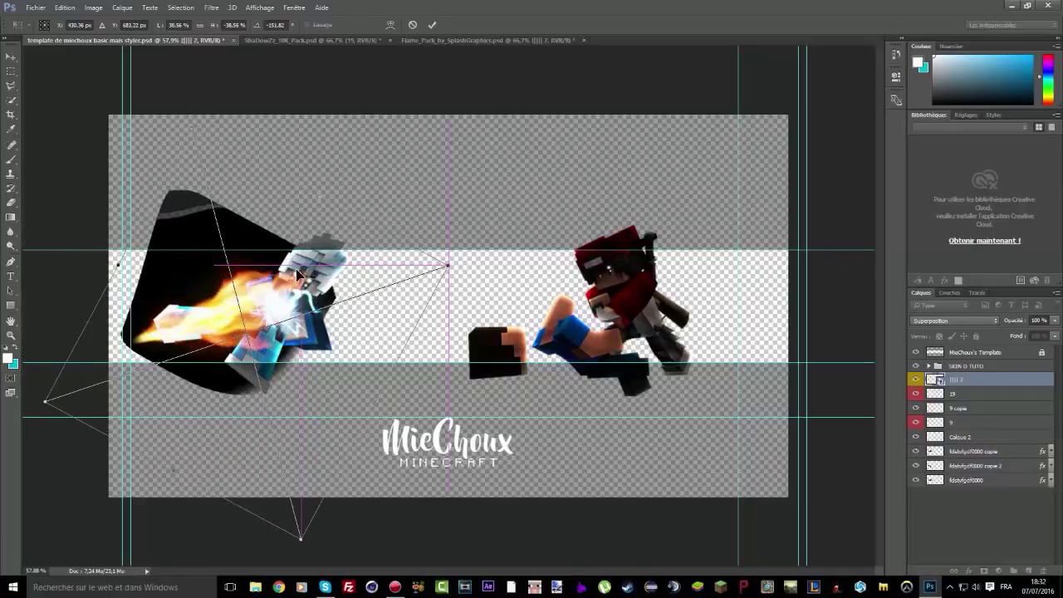
{"action": "left_click", "coordinate": [390, 24]}
{"action": "left_click_drag", "start_coordinate": [181, 339], "coordinate": [192, 316]}
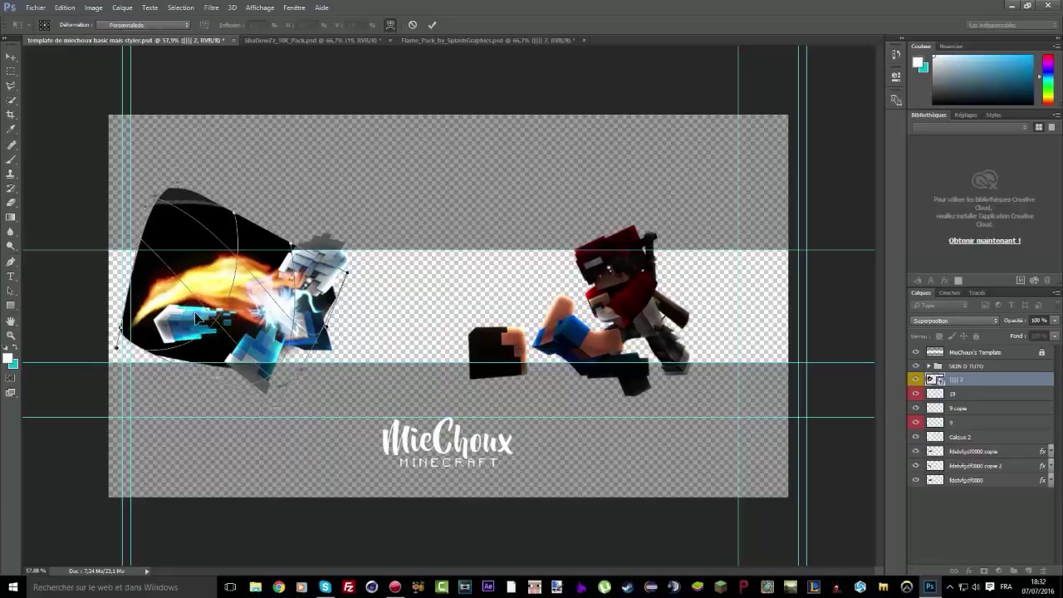
{"action": "left_click_drag", "start_coordinate": [264, 358], "coordinate": [232, 366]}
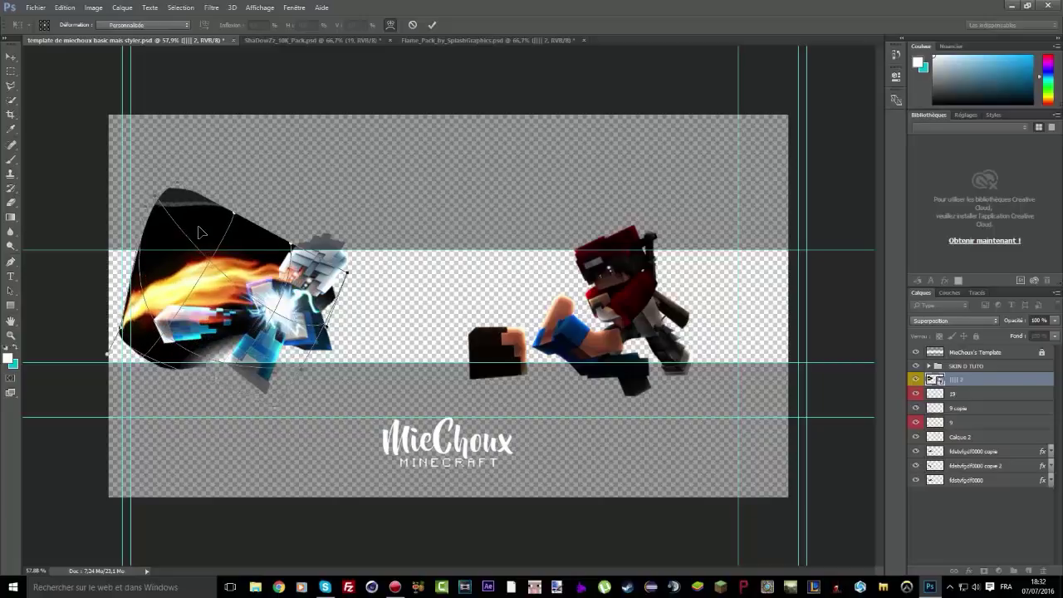
{"action": "left_click_drag", "start_coordinate": [199, 232], "coordinate": [213, 242]}
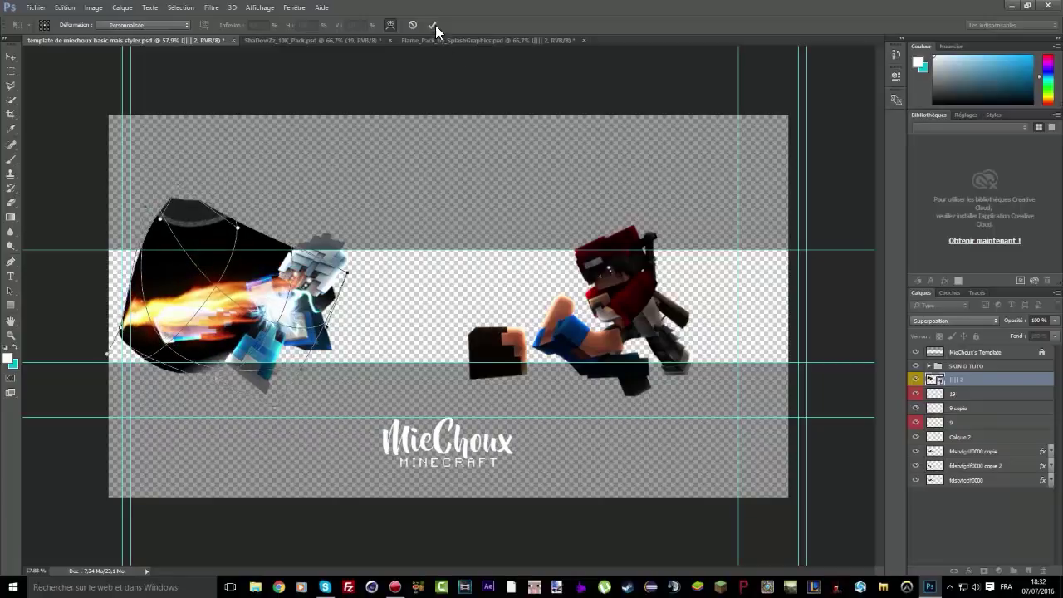
{"action": "key", "text": "Return"}
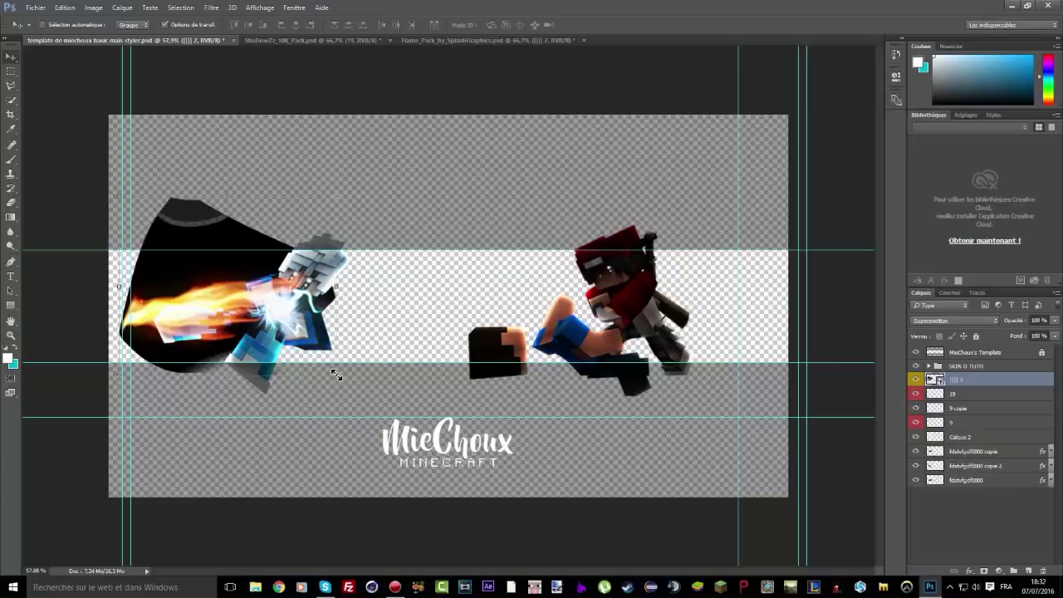
Step: Scale the flame to about 27.7% wide and 32% high, rotate it to about -145.2°, fit it around the arm and apply
{"action": "left_click_drag", "start_coordinate": [318, 347], "coordinate": [316, 343]}
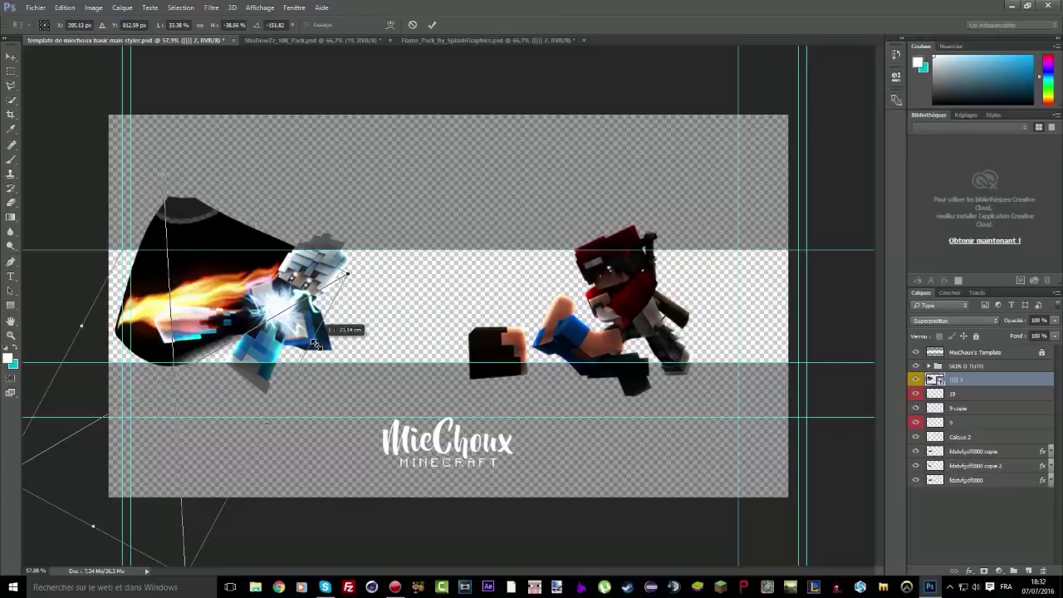
{"action": "left_click_drag", "start_coordinate": [348, 273], "coordinate": [289, 308]}
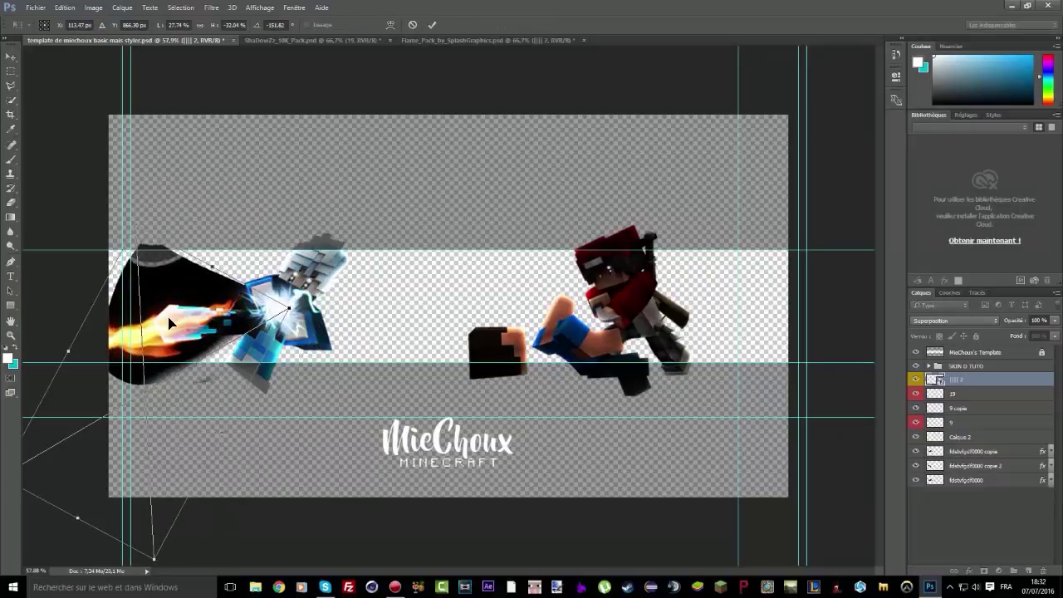
{"action": "left_click_drag", "start_coordinate": [169, 322], "coordinate": [216, 304]}
{"action": "left_click_drag", "start_coordinate": [349, 290], "coordinate": [360, 305]}
{"action": "left_click_drag", "start_coordinate": [249, 313], "coordinate": [221, 310]}
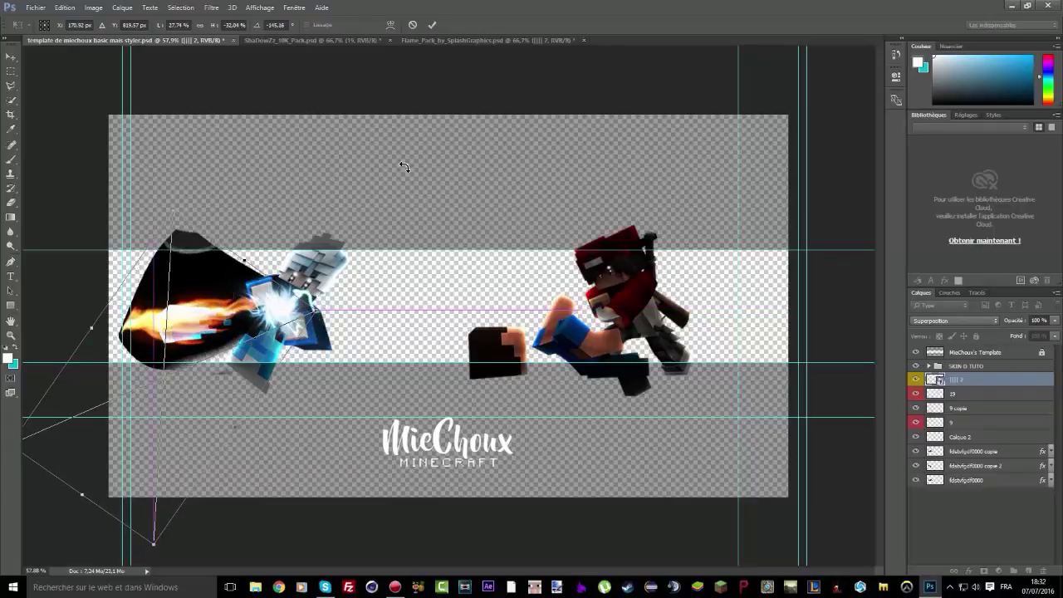
{"action": "left_click", "coordinate": [431, 25]}
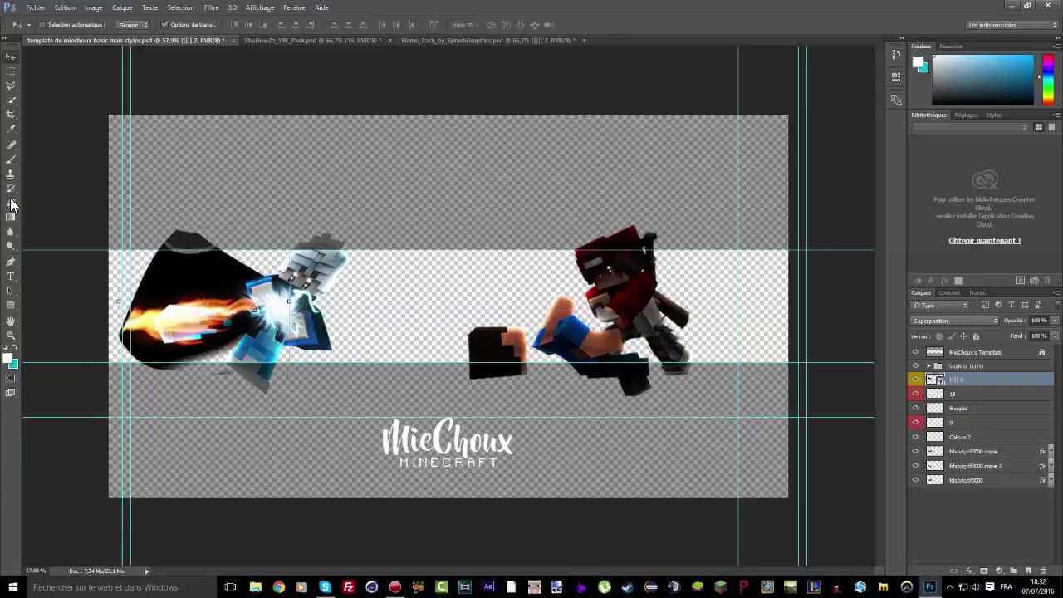
Step: Rasterize the flame layer and erase the outer edge of its dark backing with a soft 114 px eraser at 0% hardness
{"action": "key", "text": "e"}
{"action": "right_click", "coordinate": [309, 307]}
{"action": "left_click", "coordinate": [269, 275]}
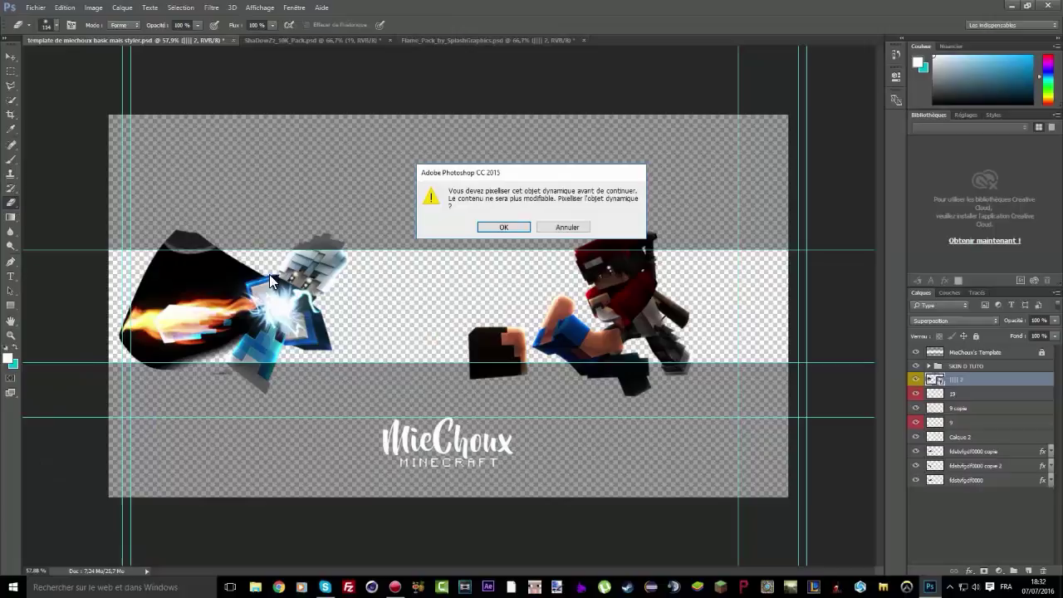
{"action": "left_click", "coordinate": [501, 226]}
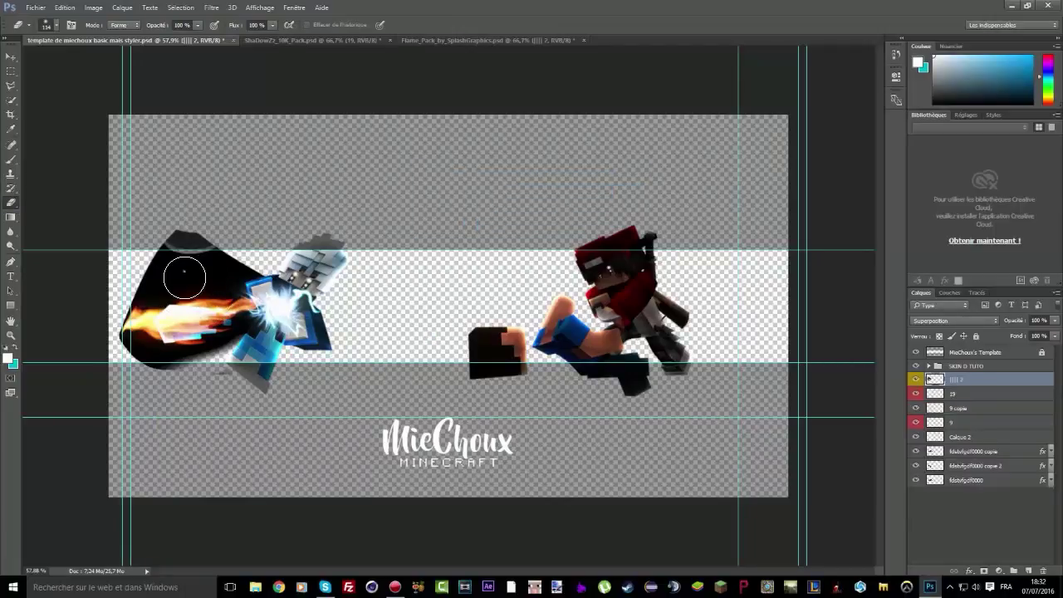
{"action": "right_click", "coordinate": [185, 276]}
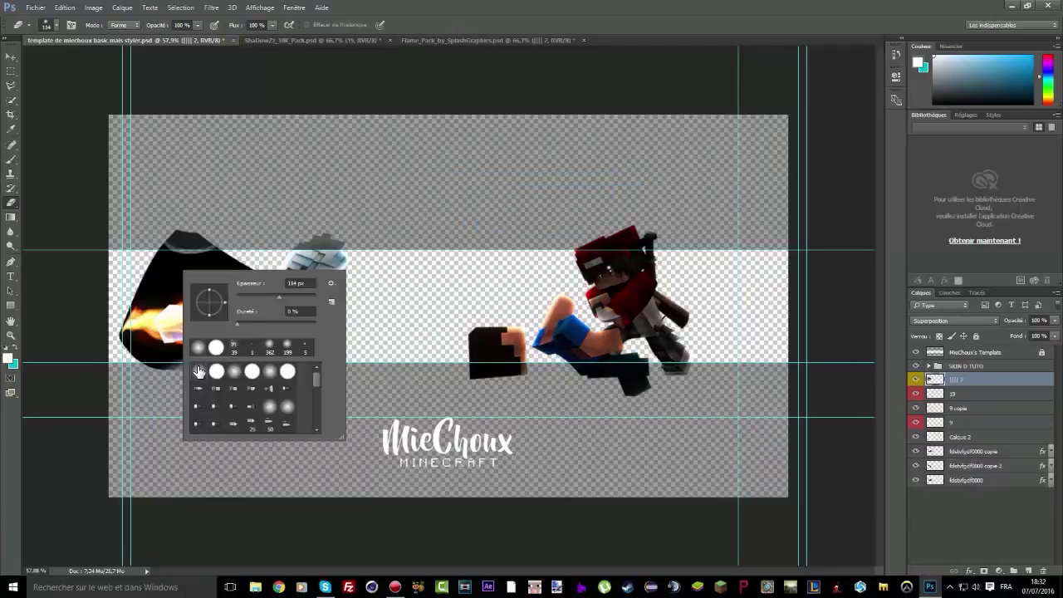
{"action": "mouse_move", "coordinate": [166, 276]}
{"action": "left_mouse_down"}
{"action": "mouse_move", "coordinate": [135, 316]}
{"action": "mouse_move", "coordinate": [145, 354]}
{"action": "mouse_move", "coordinate": [141, 327]}
{"action": "mouse_move", "coordinate": [162, 313]}
{"action": "mouse_move", "coordinate": [148, 347]}
{"action": "mouse_move", "coordinate": [147, 315]}
{"action": "mouse_move", "coordinate": [145, 358]}
{"action": "mouse_move", "coordinate": [157, 364]}
{"action": "mouse_move", "coordinate": [145, 328]}
{"action": "mouse_move", "coordinate": [163, 306]}
{"action": "mouse_move", "coordinate": [153, 332]}
{"action": "mouse_move", "coordinate": [169, 365]}
{"action": "mouse_move", "coordinate": [208, 372]}
{"action": "mouse_move", "coordinate": [173, 354]}
{"action": "left_mouse_up"}
{"action": "key", "text": "ctrl+z"}
{"action": "key", "text": "ctrl+z"}
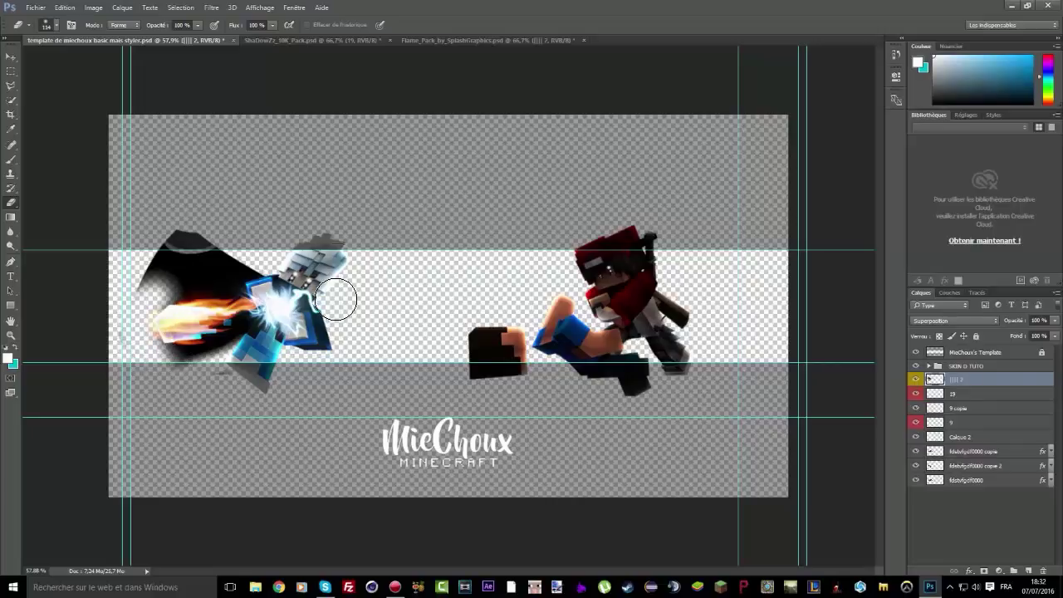
Step: Nudge the flame slightly on the arm and turn it blue by setting its hue to -180
{"action": "left_click", "coordinate": [11, 55]}
{"action": "left_click_drag", "start_coordinate": [214, 332], "coordinate": [218, 336]}
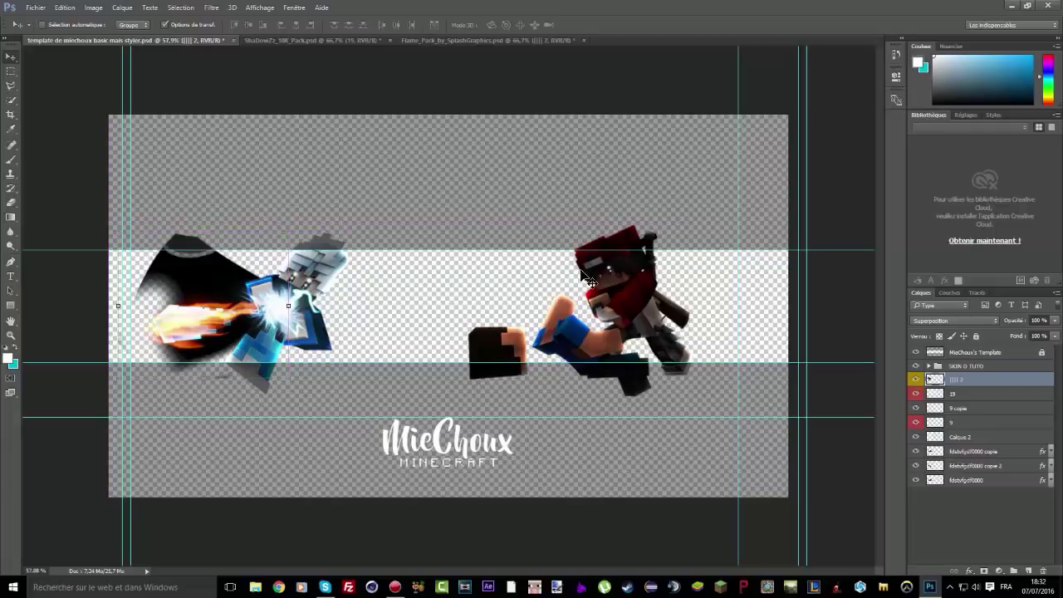
{"action": "key", "text": "ctrl+u"}
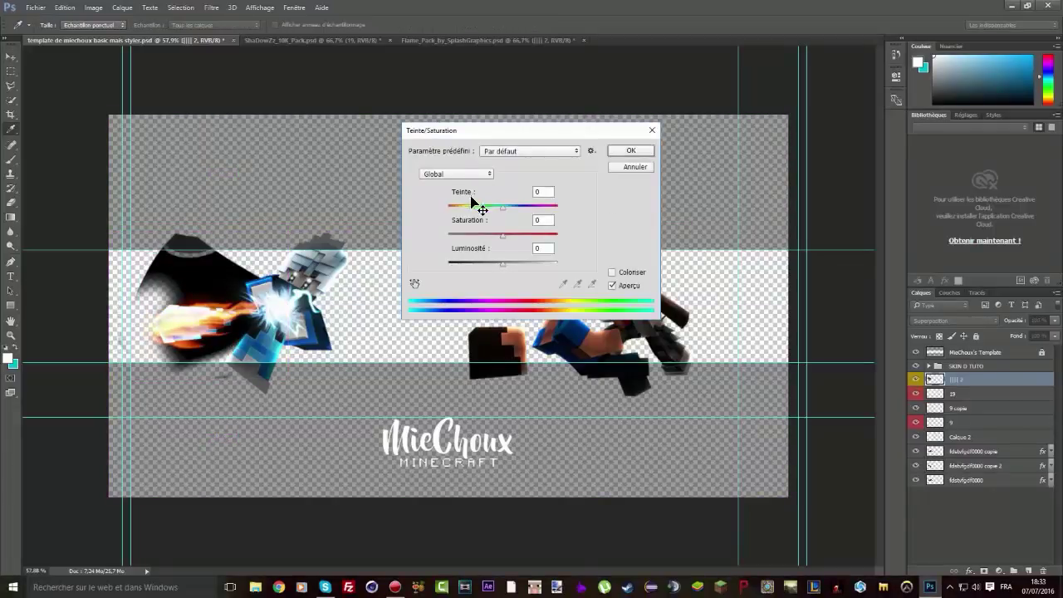
{"action": "left_click_drag", "start_coordinate": [481, 209], "coordinate": [449, 207]}
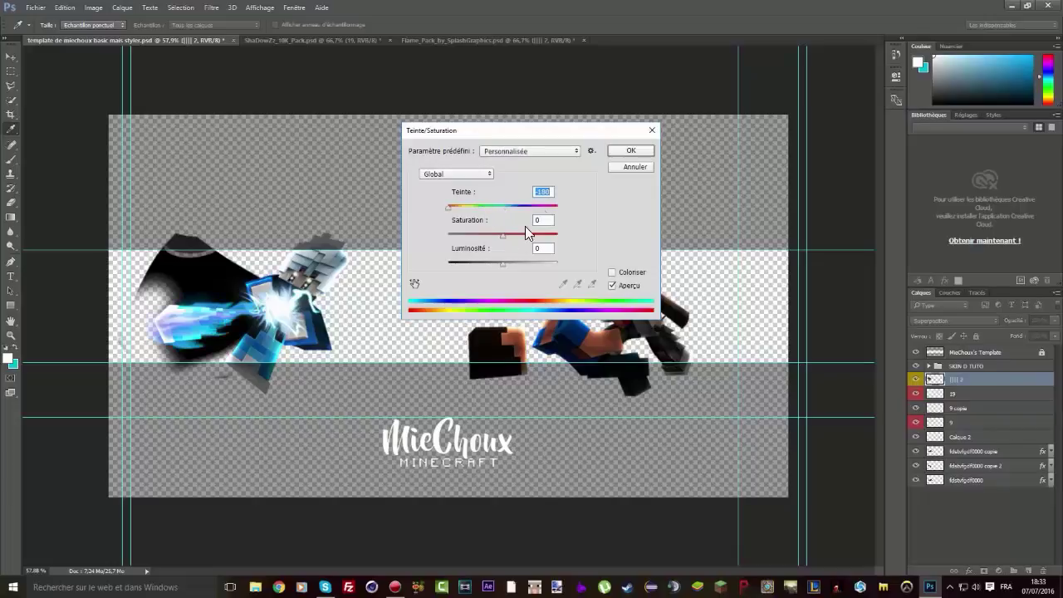
{"action": "left_click", "coordinate": [629, 151]}
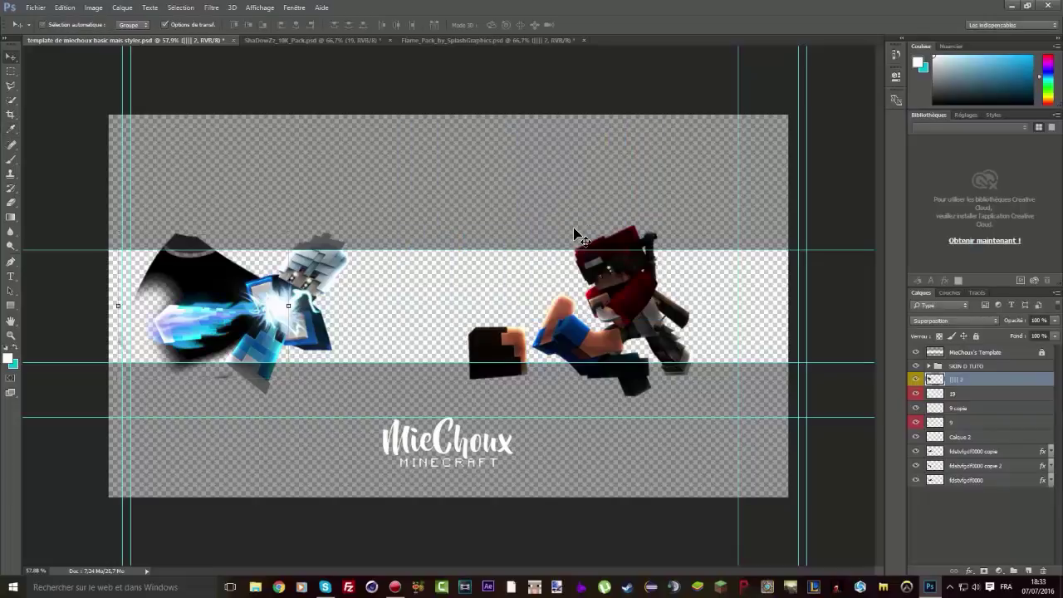
Step: Start a text layer between the two characters and set the font size to 72 pt
{"action": "left_click", "coordinate": [10, 277]}
{"action": "left_click", "coordinate": [427, 290]}
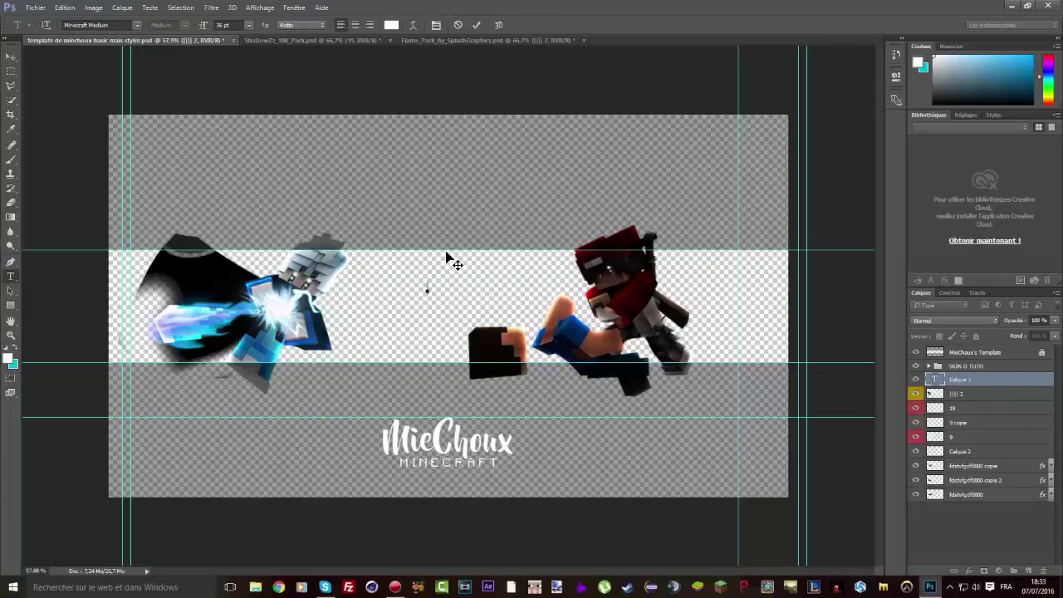
{"action": "left_click", "coordinate": [247, 39]}
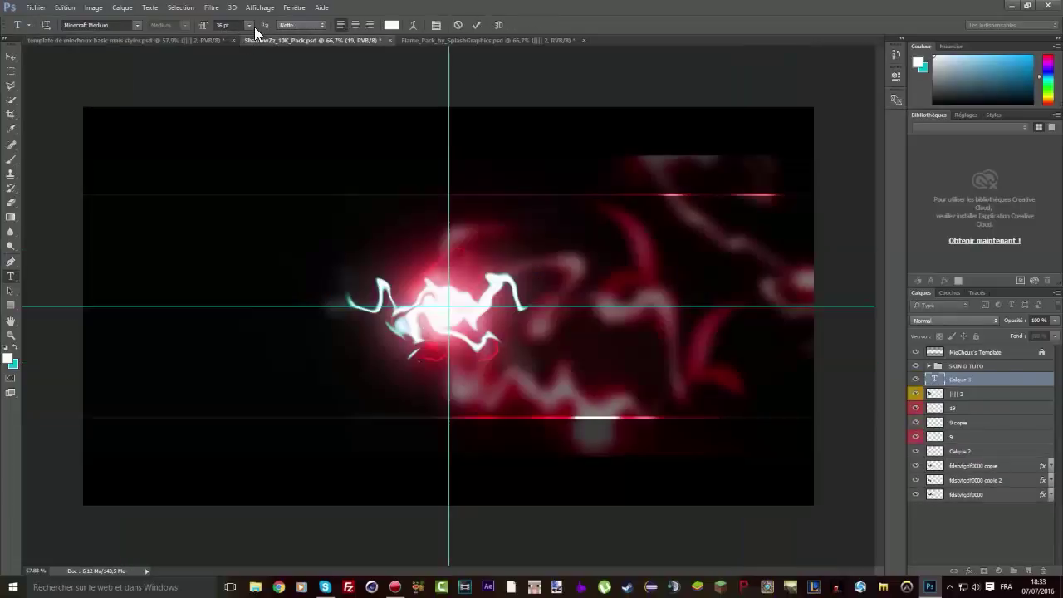
{"action": "left_click", "coordinate": [219, 39]}
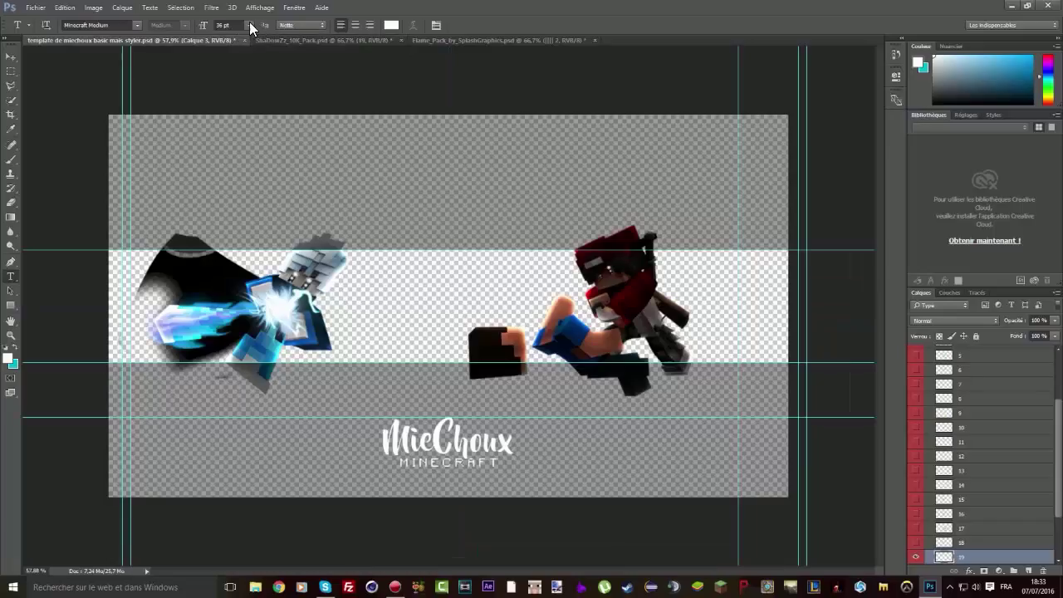
{"action": "left_click", "coordinate": [248, 25]}
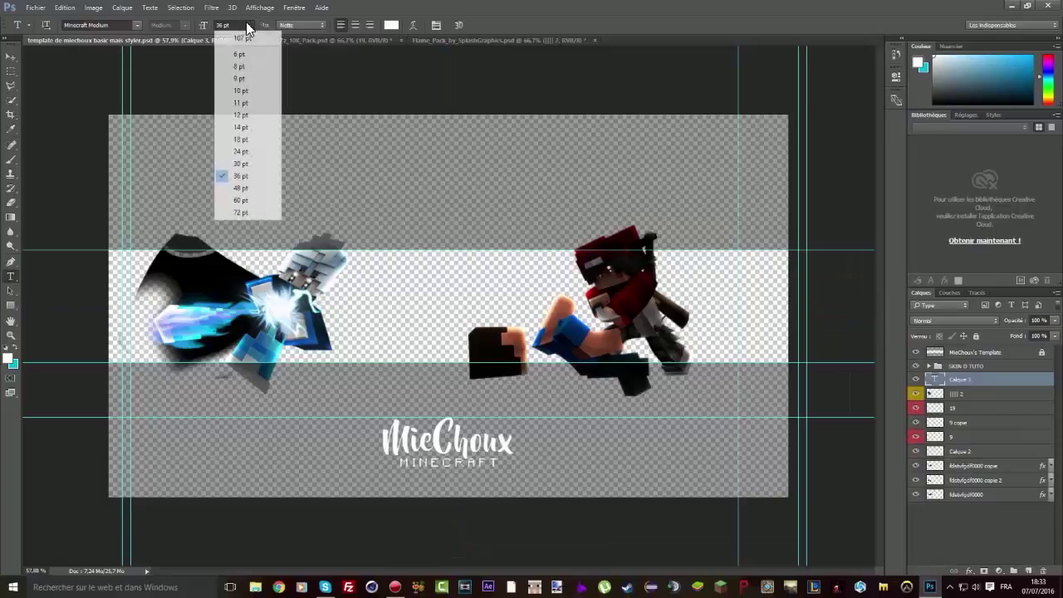
{"action": "left_click", "coordinate": [244, 218]}
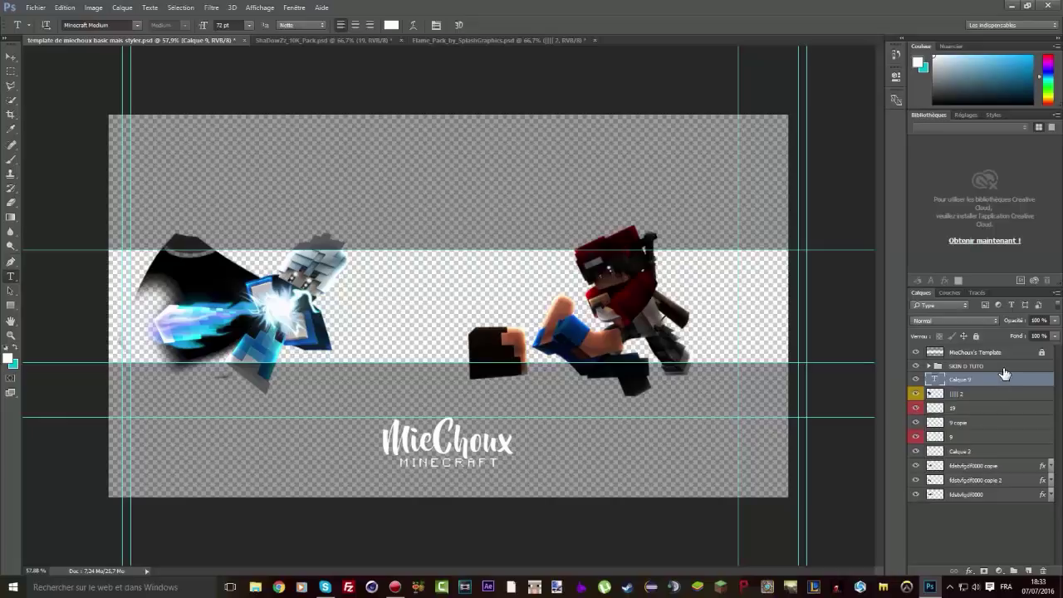
Step: Start a new text layer above flame layer 2, between the characters, and switch the text colour to cyan
{"action": "left_click", "coordinate": [979, 384]}
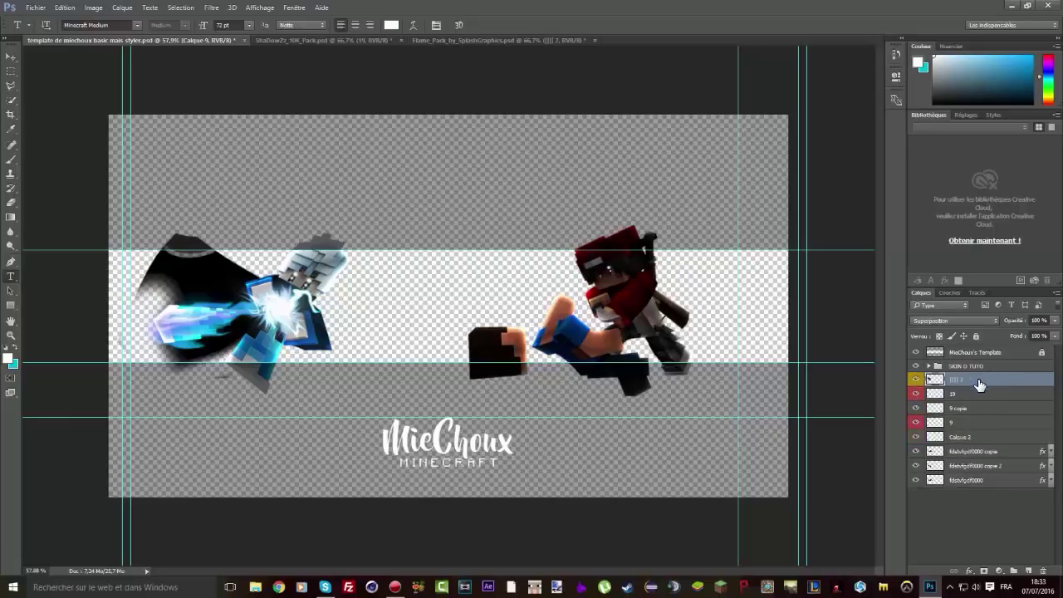
{"action": "left_click", "coordinate": [378, 305]}
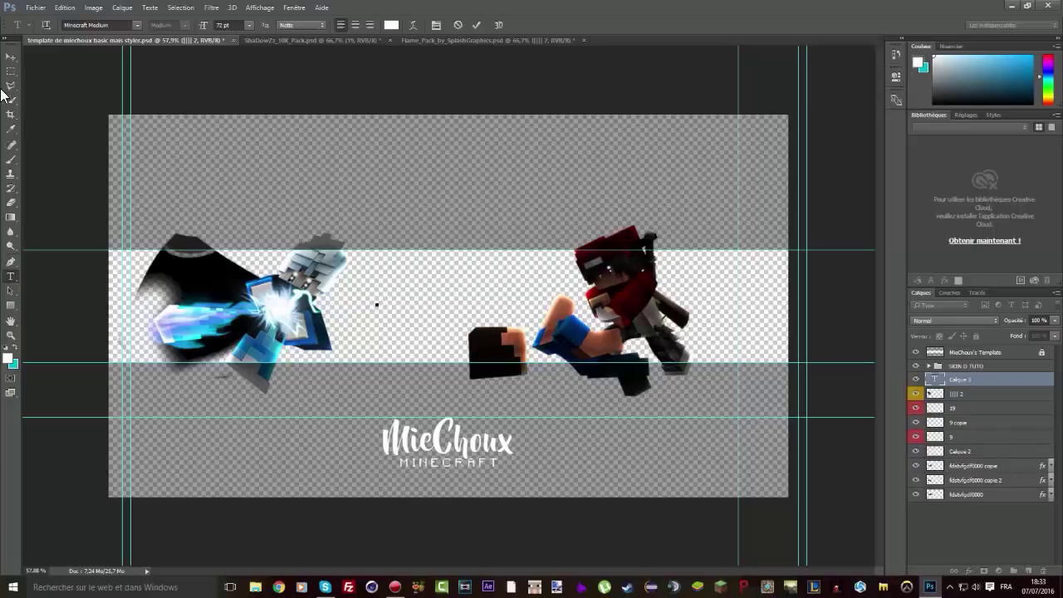
{"action": "left_click", "coordinate": [17, 350]}
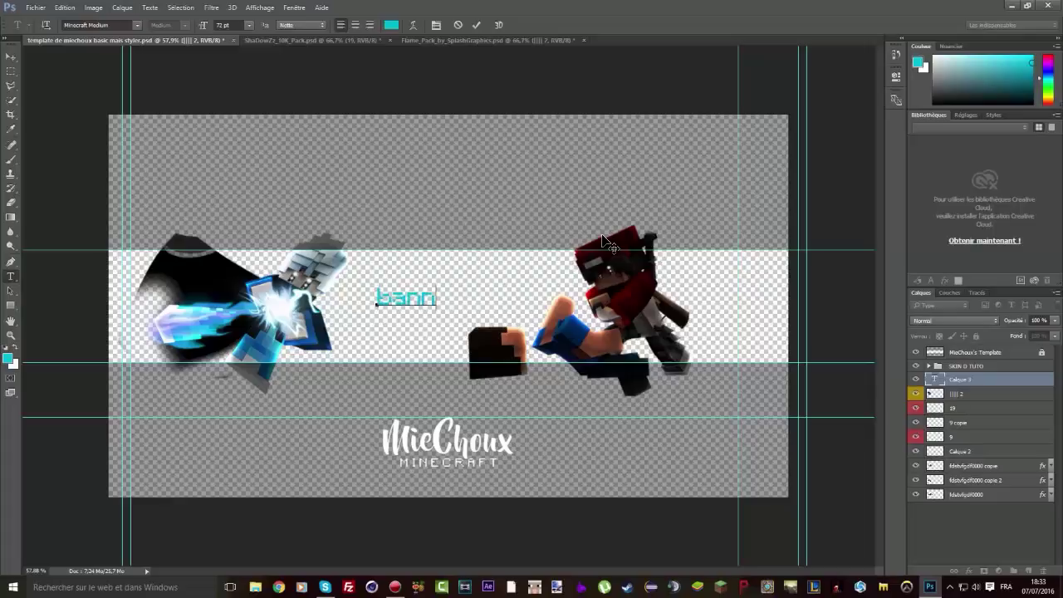
Step: Delete the trial text "bann" from the new text layer between the characters
{"action": "key", "text": "BackSpace"}
{"action": "key", "text": "BackSpace"}
{"action": "key", "text": "BackSpace"}
{"action": "key", "text": "BackSpace"}
Step: Try the Beyond The Mountains Regular font on the text layer and remove the test letter
{"action": "left_click", "coordinate": [138, 25]}
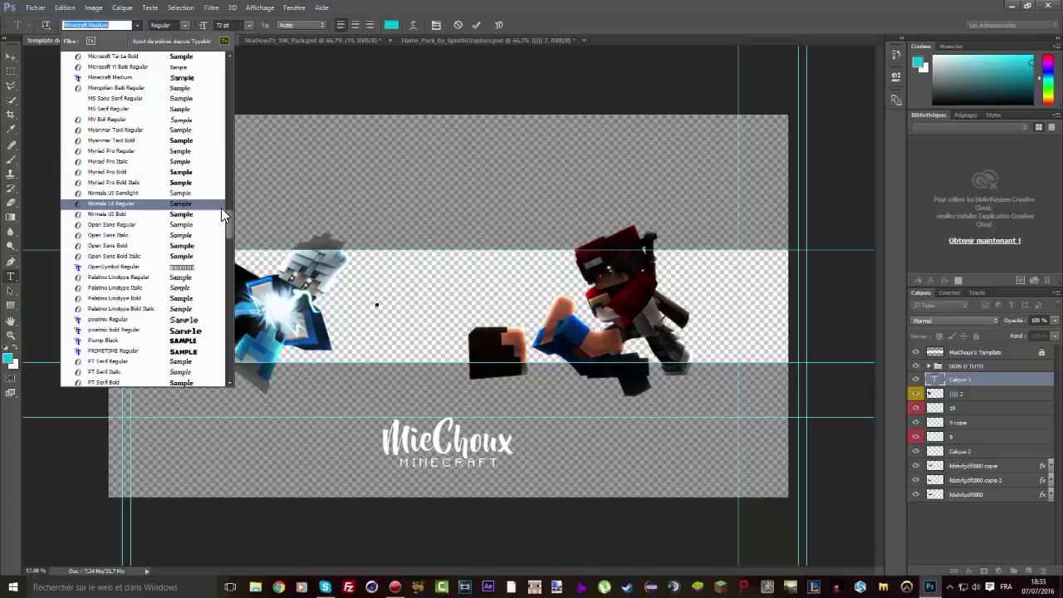
{"action": "left_click_drag", "start_coordinate": [229, 217], "coordinate": [270, 75]}
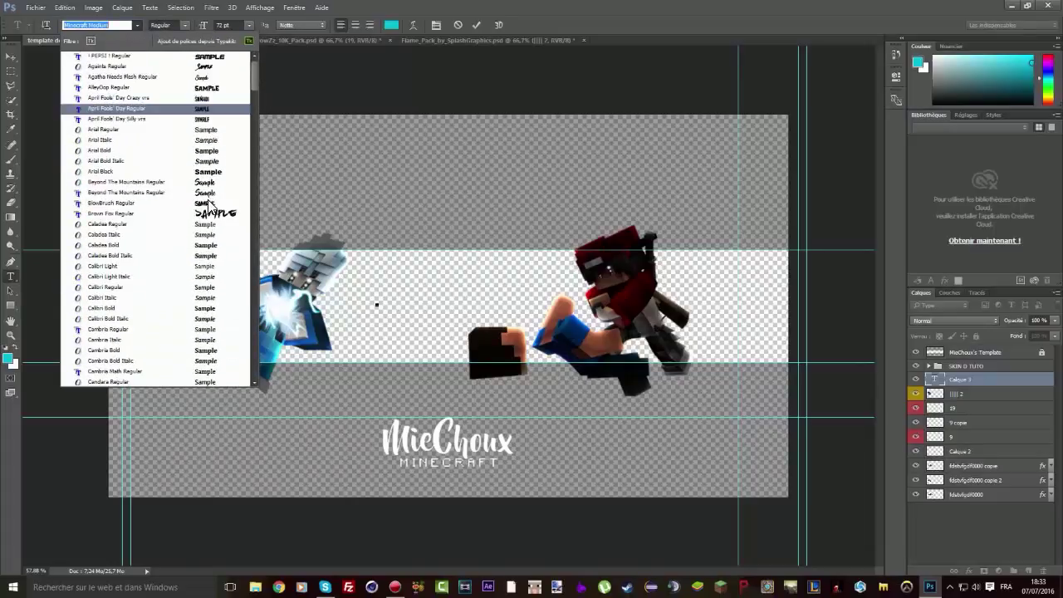
{"action": "left_click", "coordinate": [211, 192]}
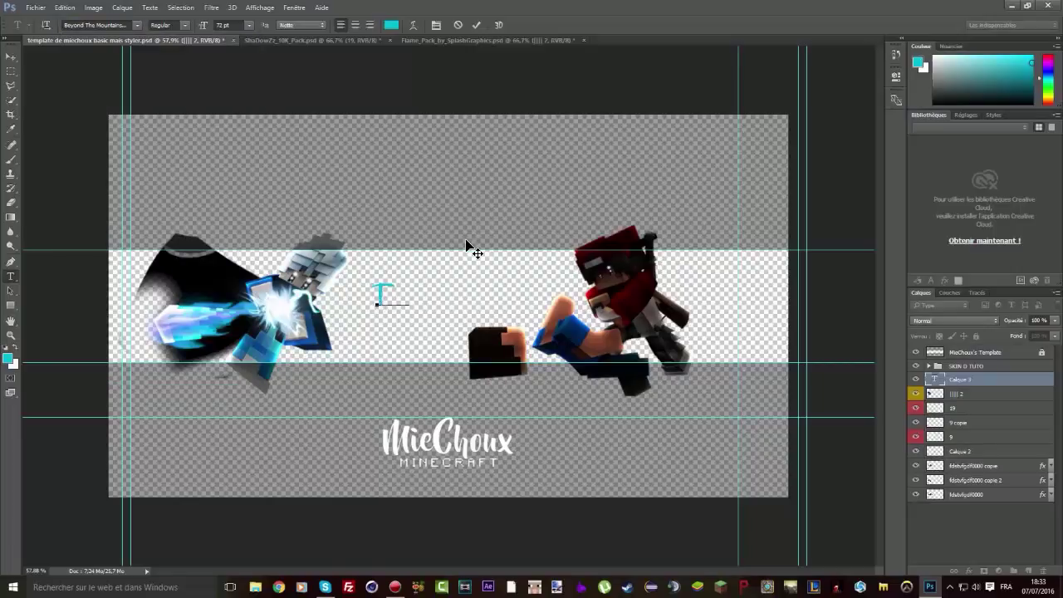
{"action": "key", "text": "BackSpace"}
Step: Set the text layer's font to QUARTZO demo Bold
{"action": "left_click", "coordinate": [137, 25]}
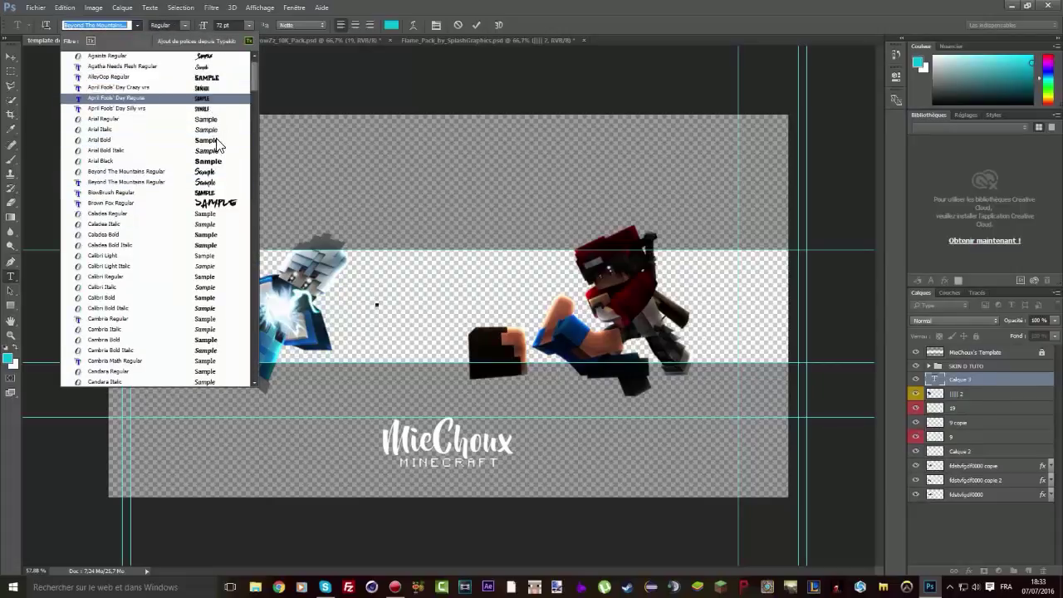
{"action": "scroll", "coordinate": [207, 118], "scroll_direction": "down", "scroll_amount": 4}
{"action": "scroll", "coordinate": [249, 125], "scroll_direction": "down", "scroll_amount": 8}
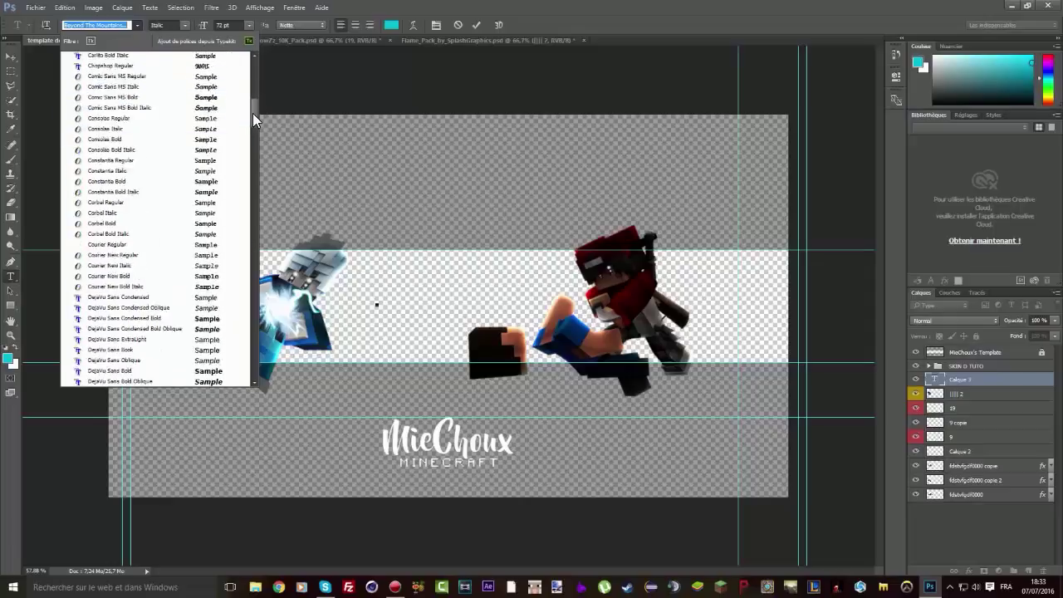
{"action": "left_click_drag", "start_coordinate": [258, 162], "coordinate": [277, 229]}
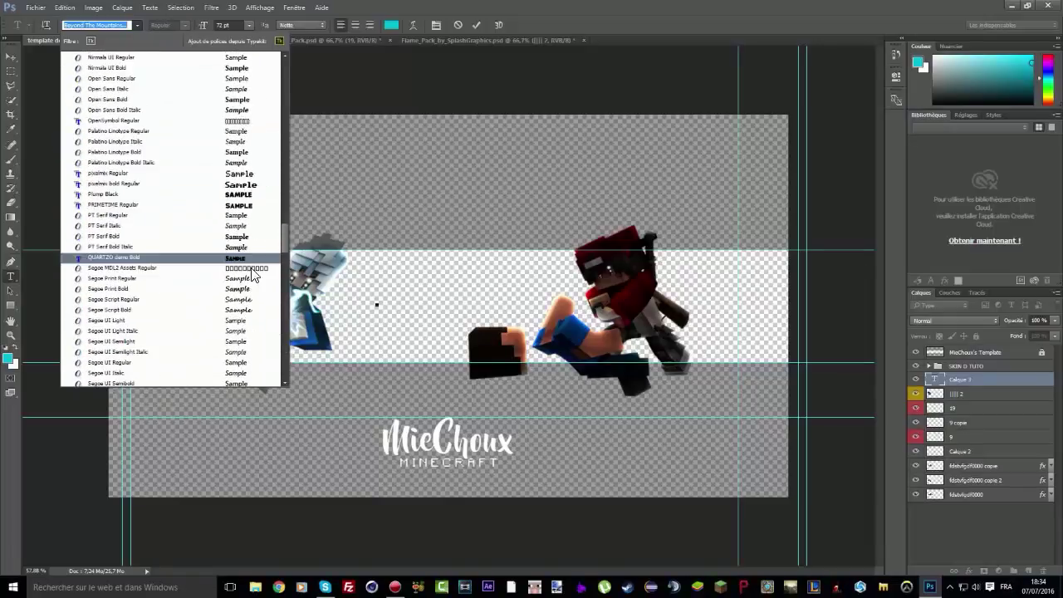
{"action": "left_click", "coordinate": [246, 264]}
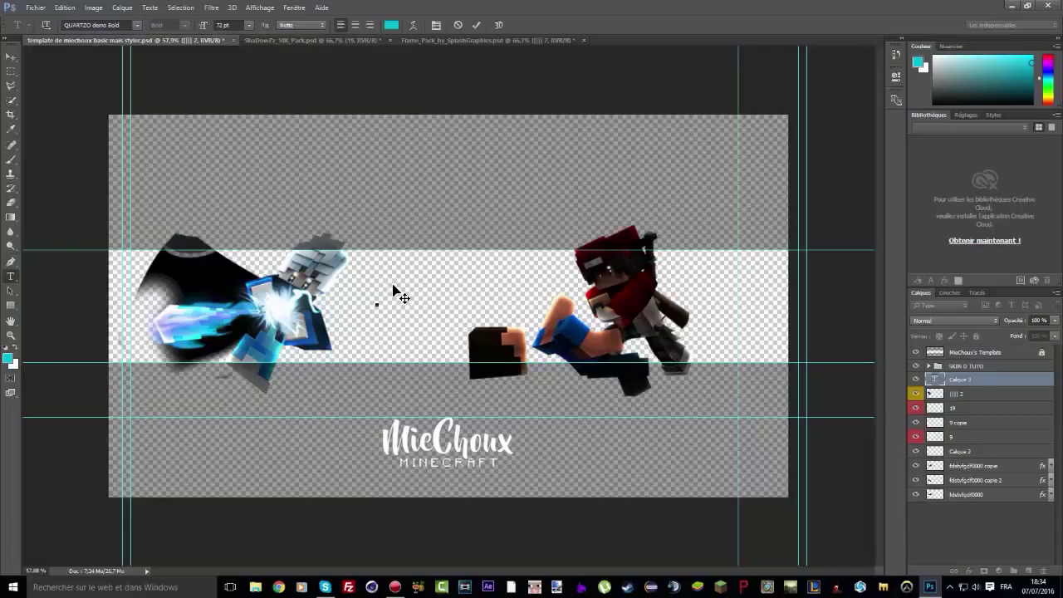
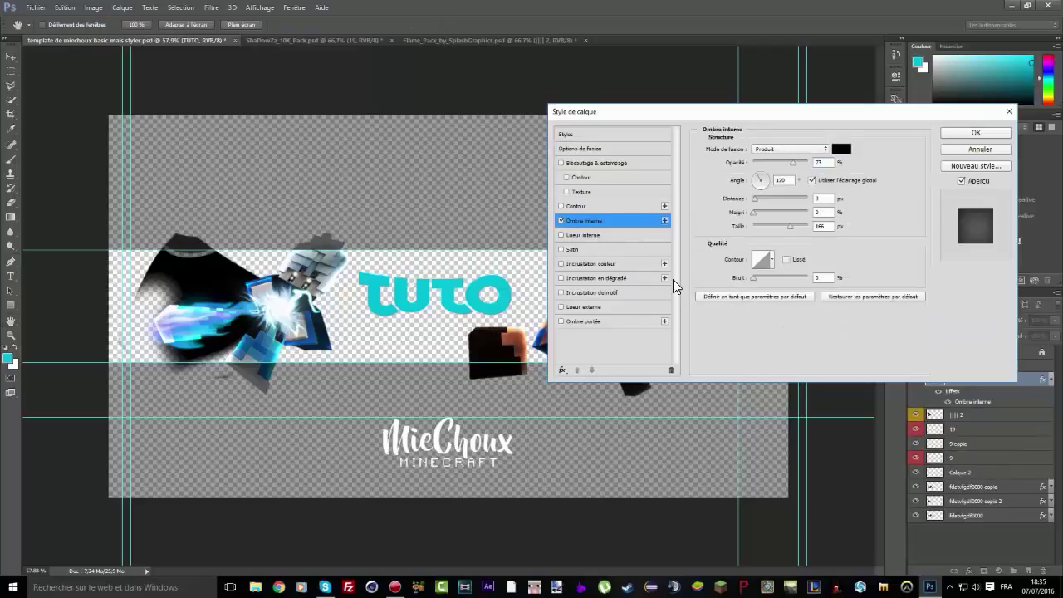
Step: Reduce the size of the TUTO text's inner shadow and add a satin effect at 14% opacity
{"action": "left_click_drag", "start_coordinate": [775, 227], "coordinate": [762, 224]}
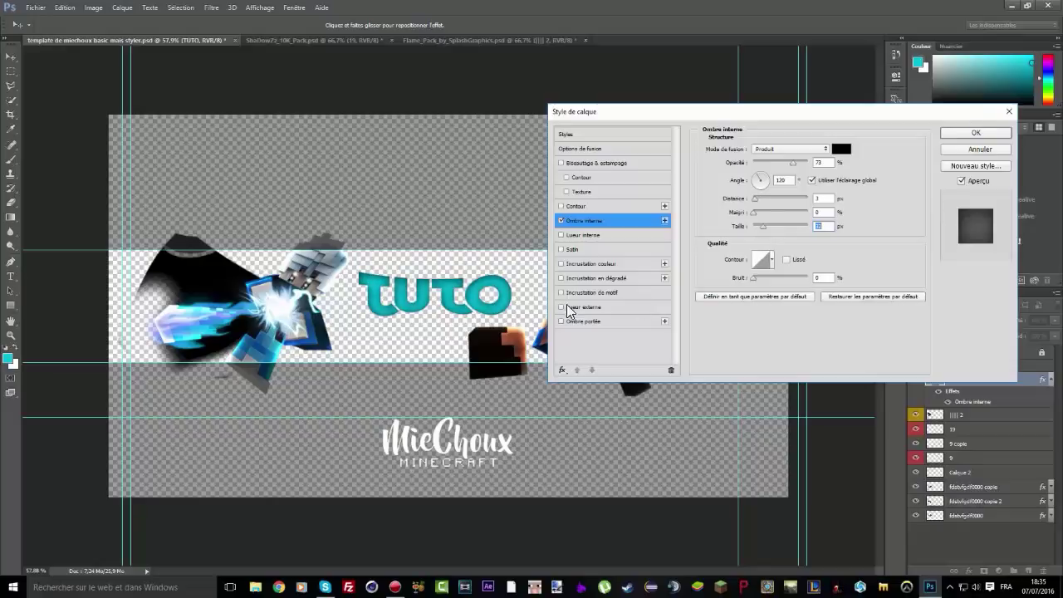
{"action": "left_click", "coordinate": [568, 247]}
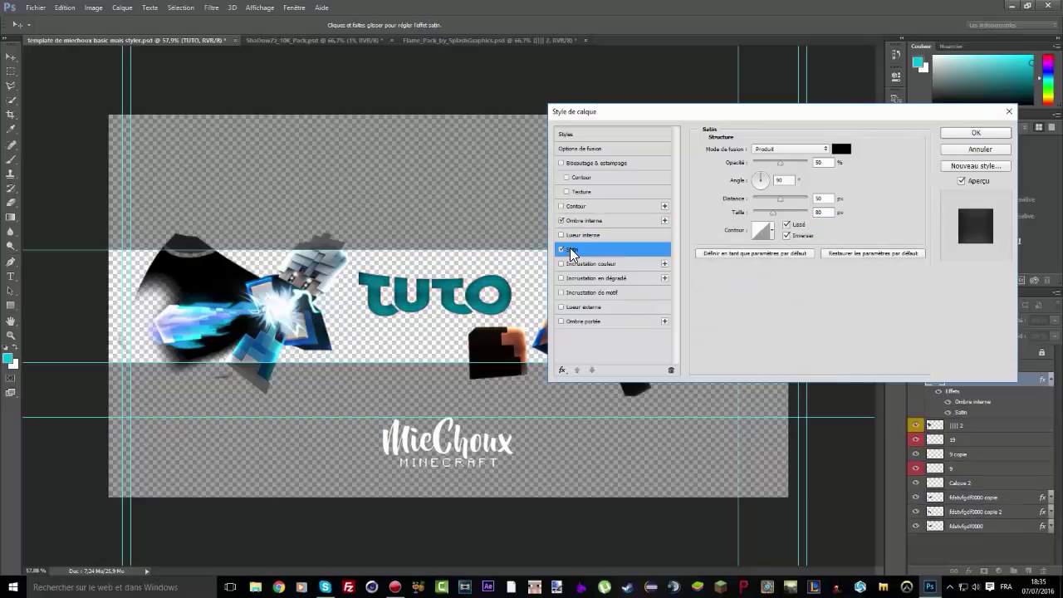
{"action": "left_click_drag", "start_coordinate": [774, 163], "coordinate": [760, 164]}
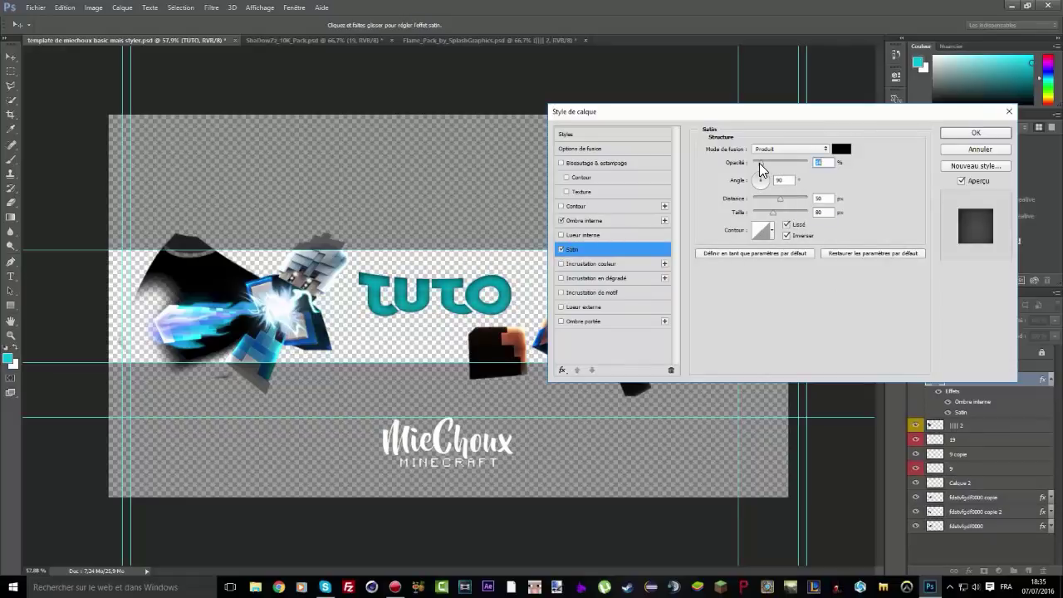
Step: Add a gradient overlay to the TUTO text at 55% opacity
{"action": "left_click", "coordinate": [591, 279]}
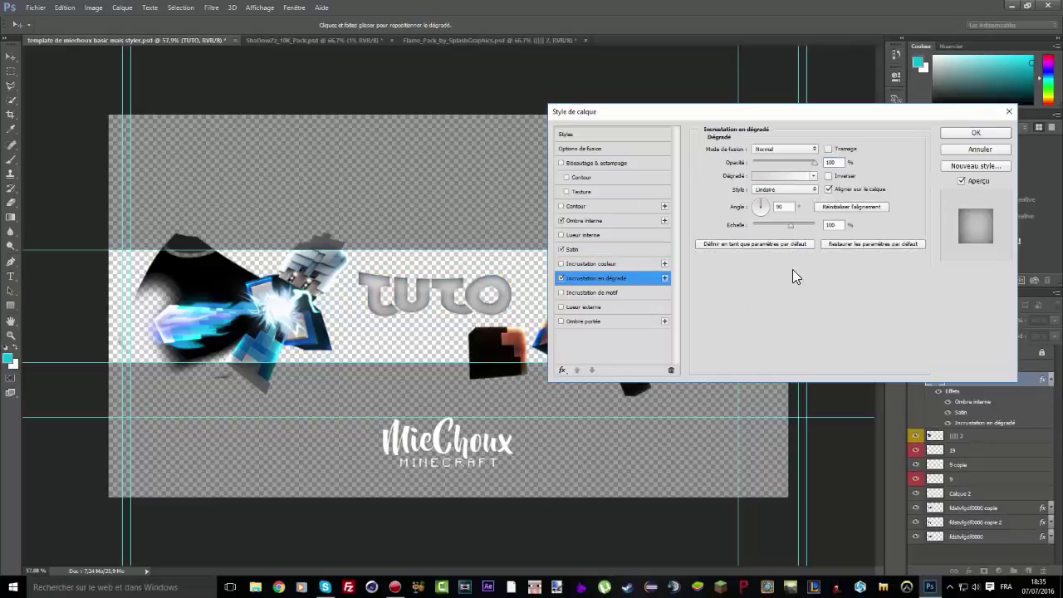
{"action": "left_click_drag", "start_coordinate": [810, 162], "coordinate": [789, 161]}
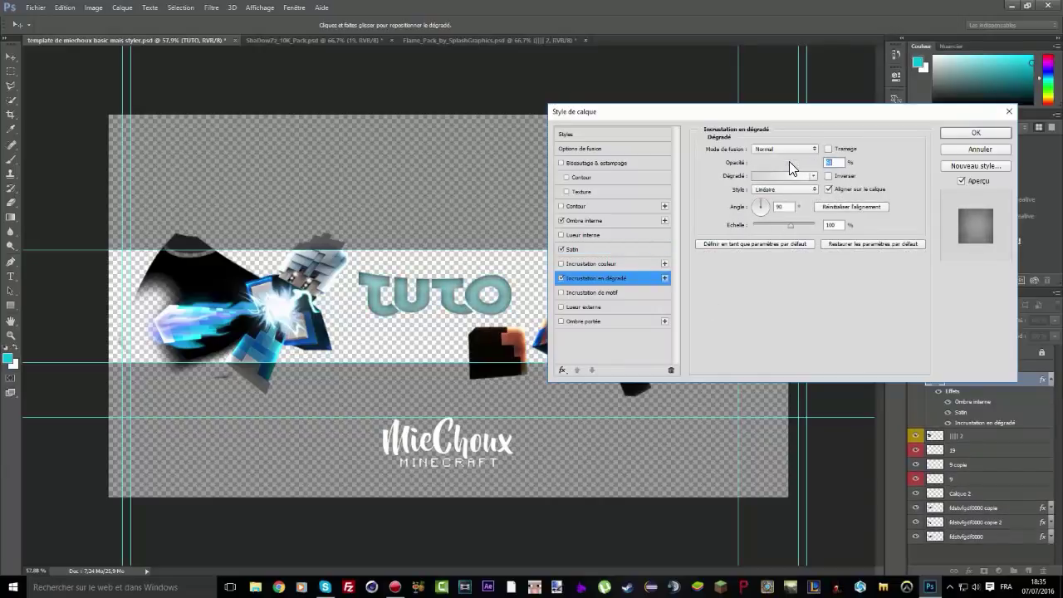
Step: Load the first gradient file from the gradient pack folder under GFX > PS on the desktop into the gradient presets
{"action": "left_click", "coordinate": [776, 174]}
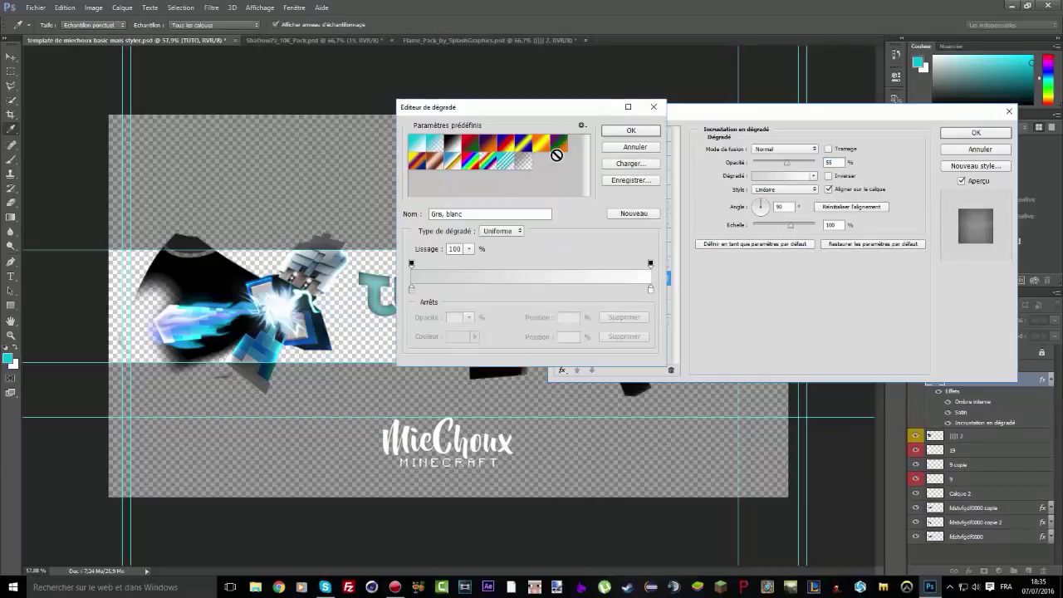
{"action": "left_click", "coordinate": [630, 163]}
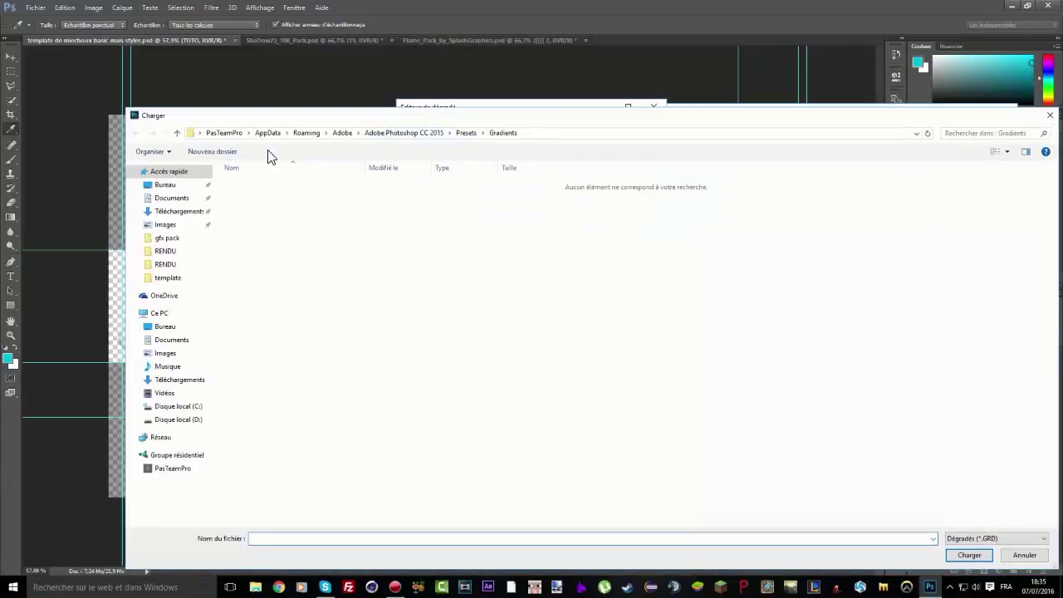
{"action": "left_click", "coordinate": [164, 184]}
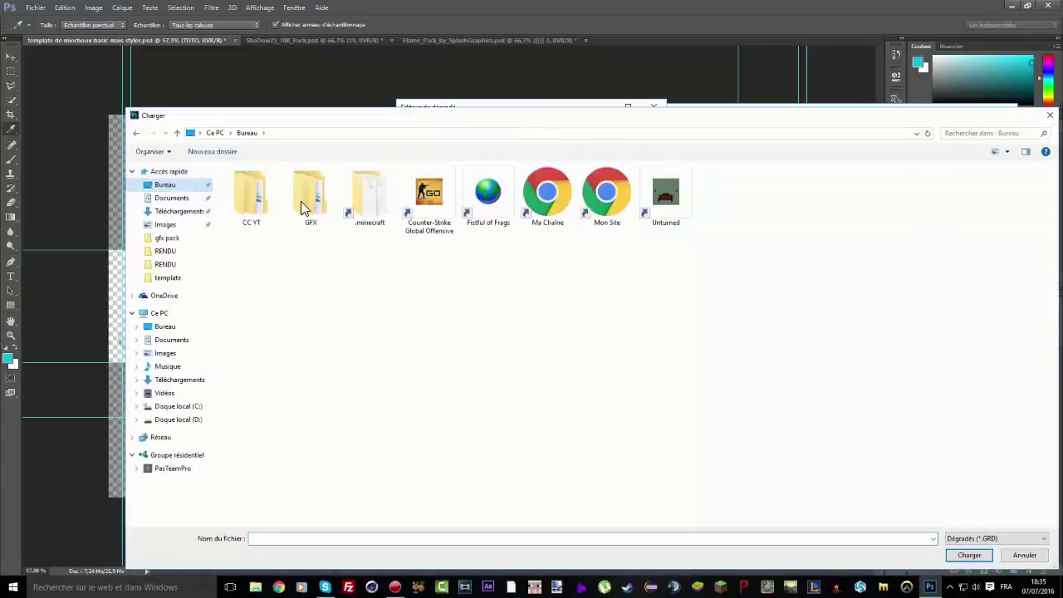
{"action": "double_click", "coordinate": [291, 194]}
{"action": "double_click", "coordinate": [248, 206]}
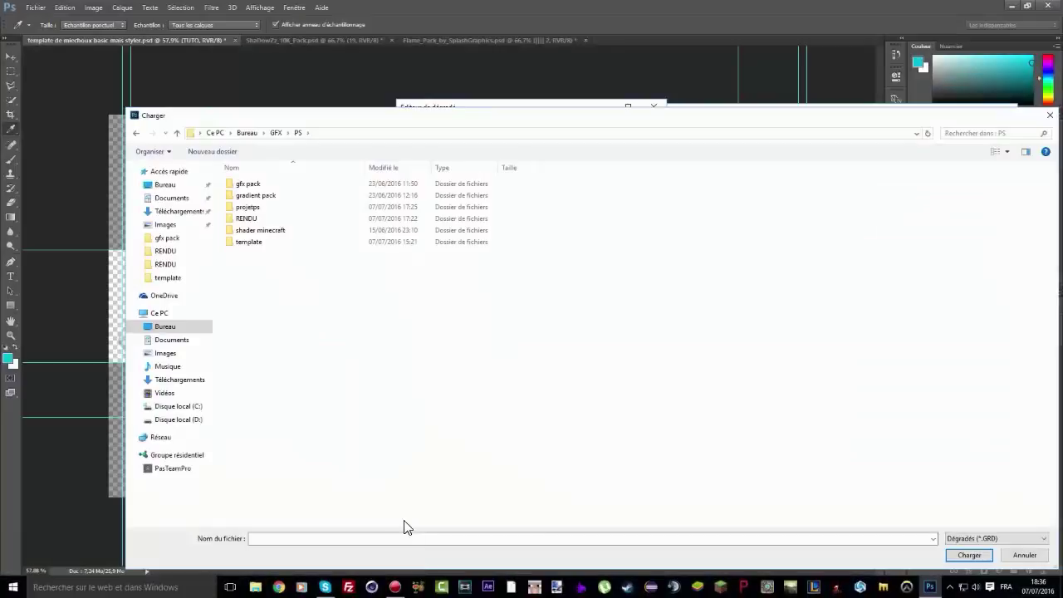
{"action": "double_click", "coordinate": [268, 196]}
{"action": "double_click", "coordinate": [266, 184]}
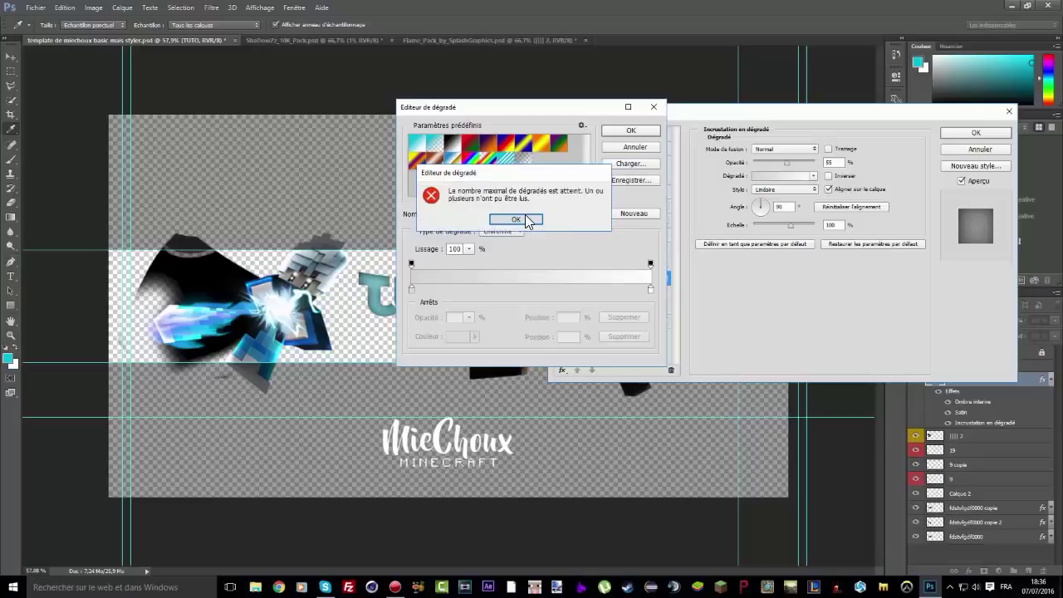
{"action": "left_click", "coordinate": [521, 219]}
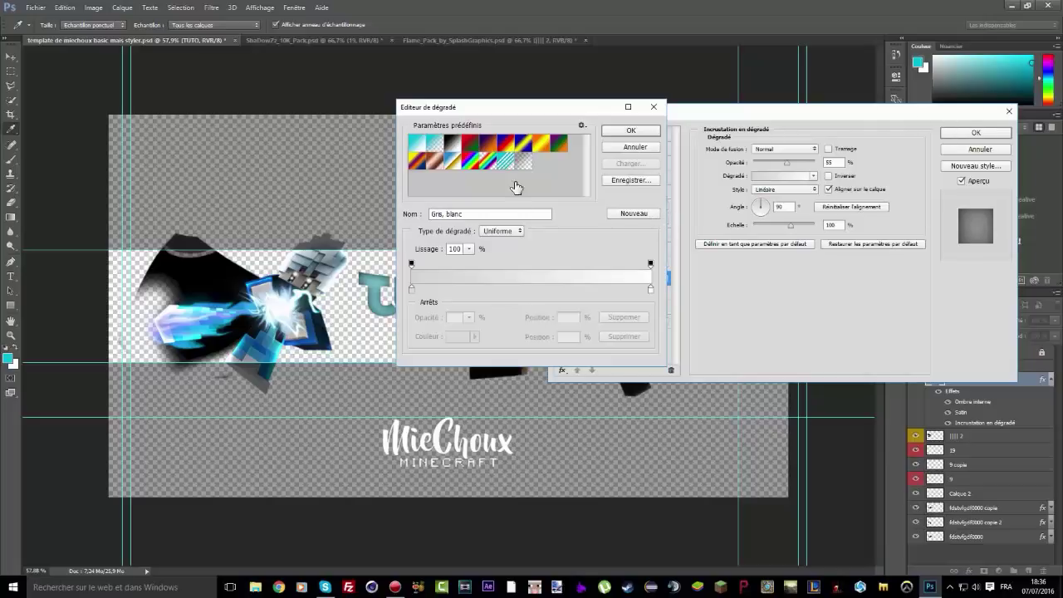
{"action": "left_click_drag", "start_coordinate": [581, 109], "coordinate": [448, 103]}
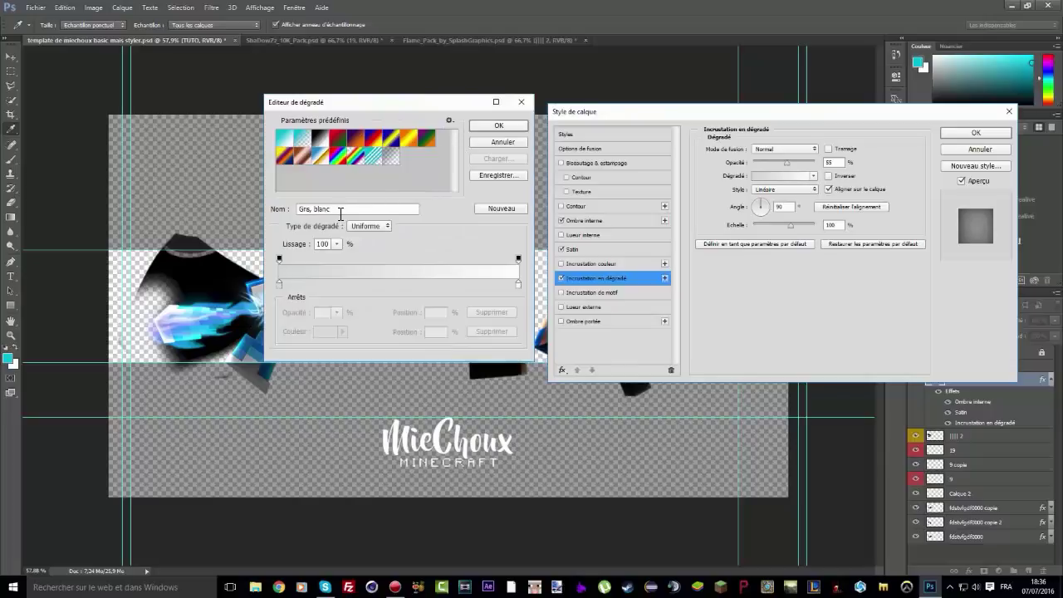
{"action": "left_click", "coordinate": [278, 284]}
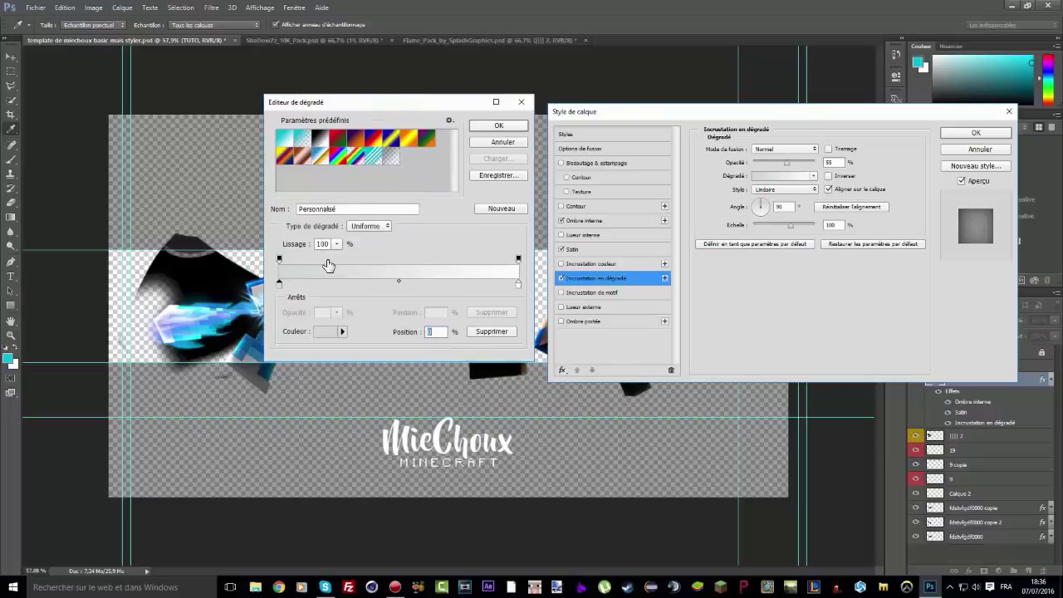
{"action": "left_click", "coordinate": [495, 142]}
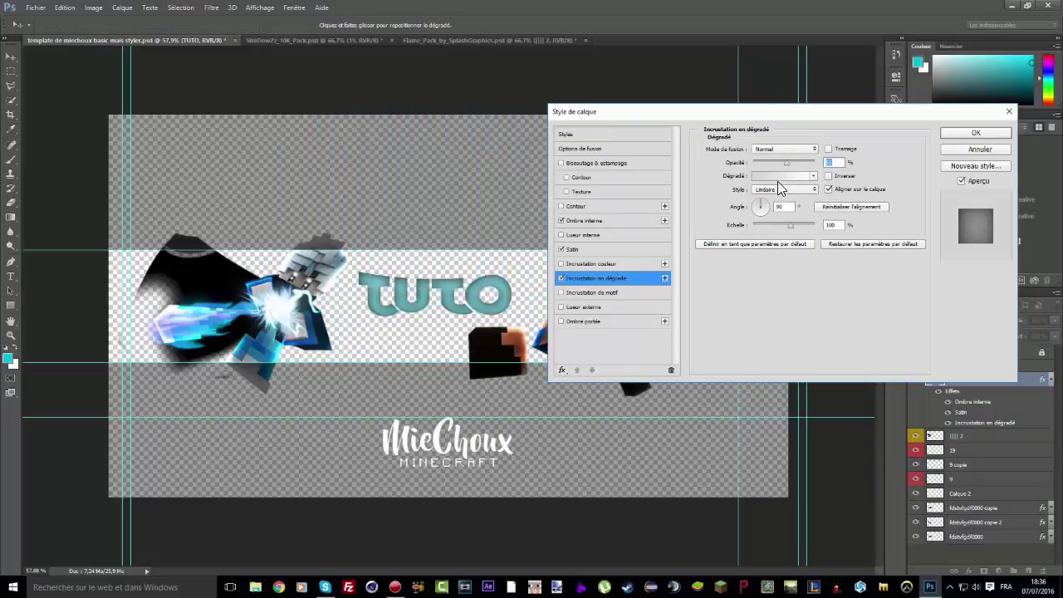
Step: Choose the Chrome preset as the gradient for the TUTO text's gradient overlay
{"action": "left_click", "coordinate": [776, 176]}
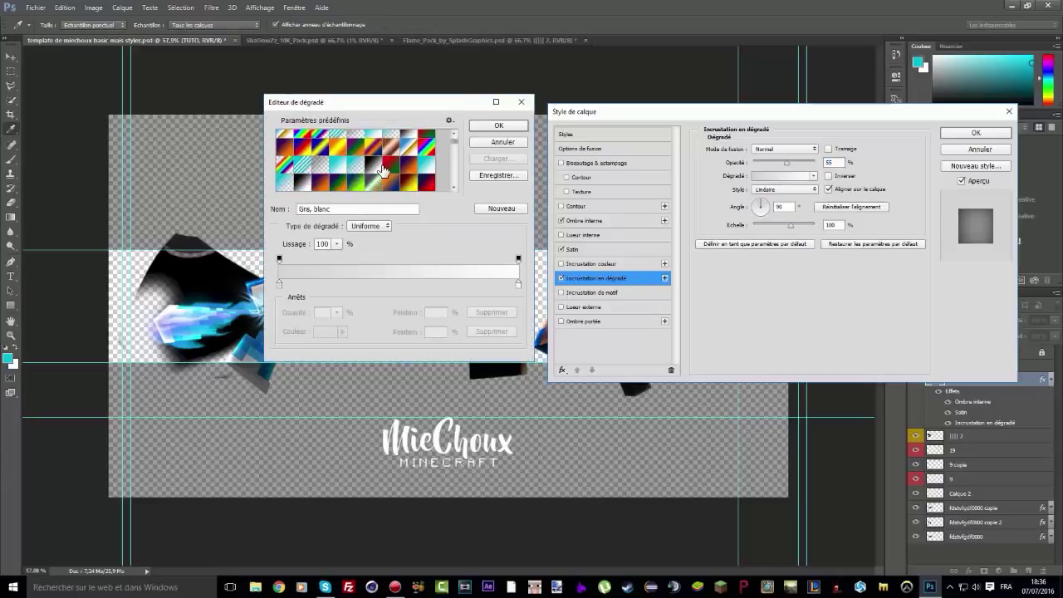
{"action": "left_click_drag", "start_coordinate": [421, 98], "coordinate": [144, 111]}
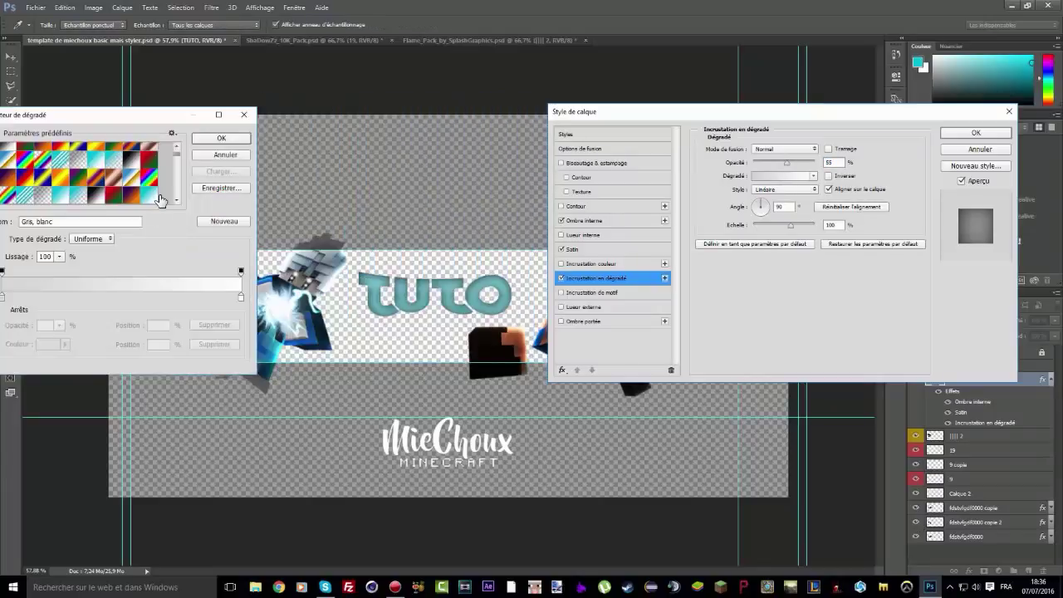
{"action": "left_click", "coordinate": [133, 186]}
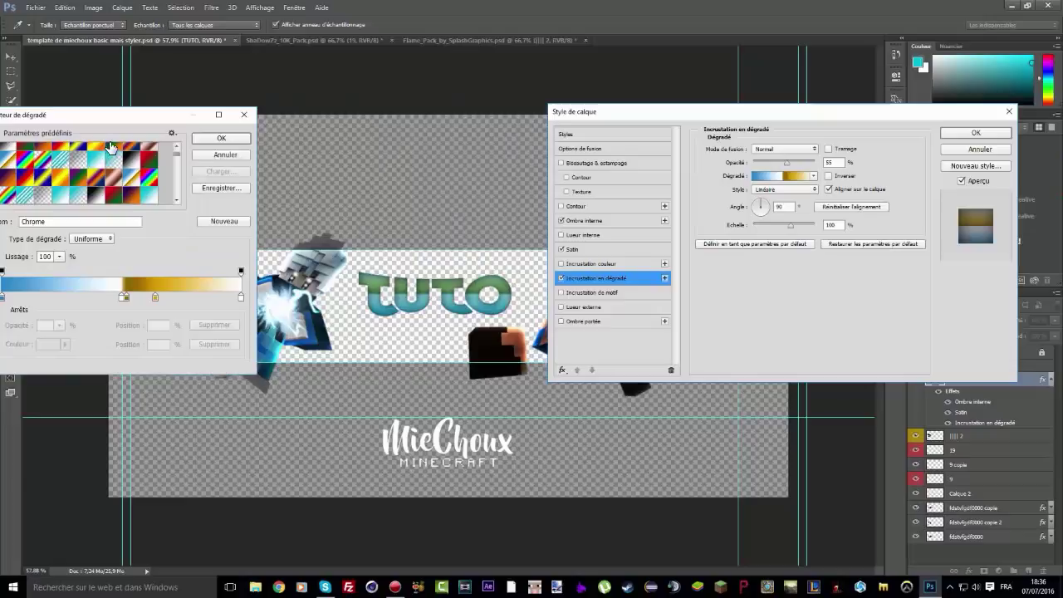
Step: Recolour the Chrome gradient's stop at 52% to dark red 900000 and the stop at 64% to 9d0000, and apply the gradient
{"action": "left_click_drag", "start_coordinate": [139, 119], "coordinate": [332, 140]}
{"action": "double_click", "coordinate": [316, 317]}
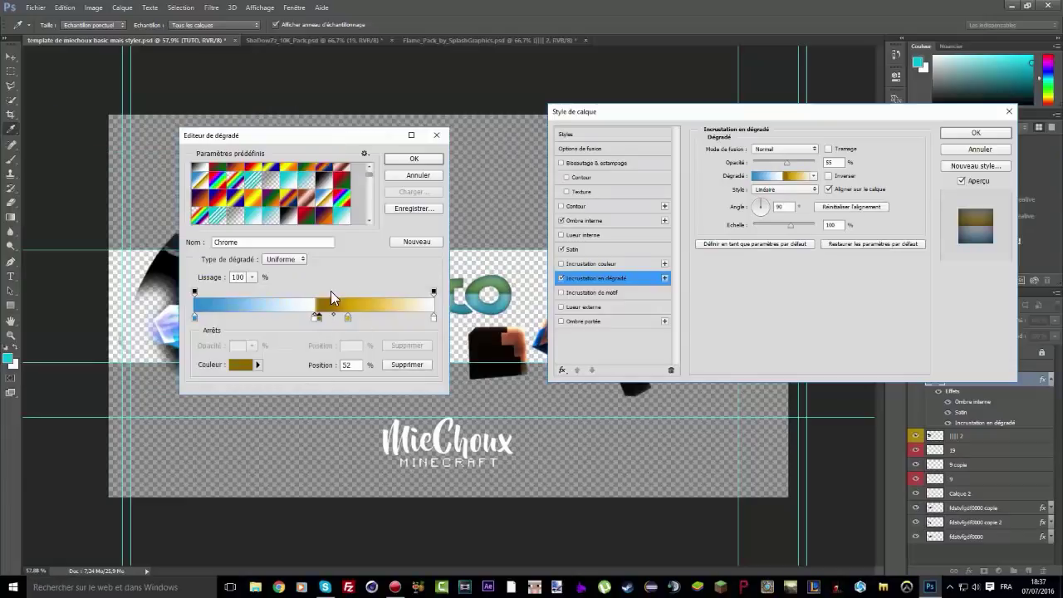
{"action": "left_click_drag", "start_coordinate": [528, 166], "coordinate": [549, 152]}
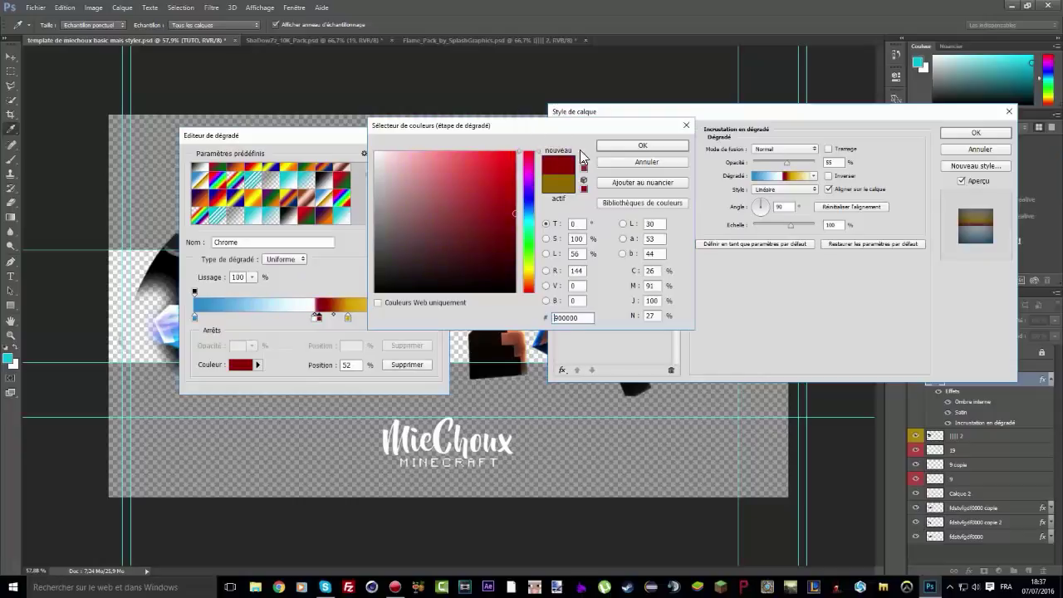
{"action": "left_click", "coordinate": [623, 149]}
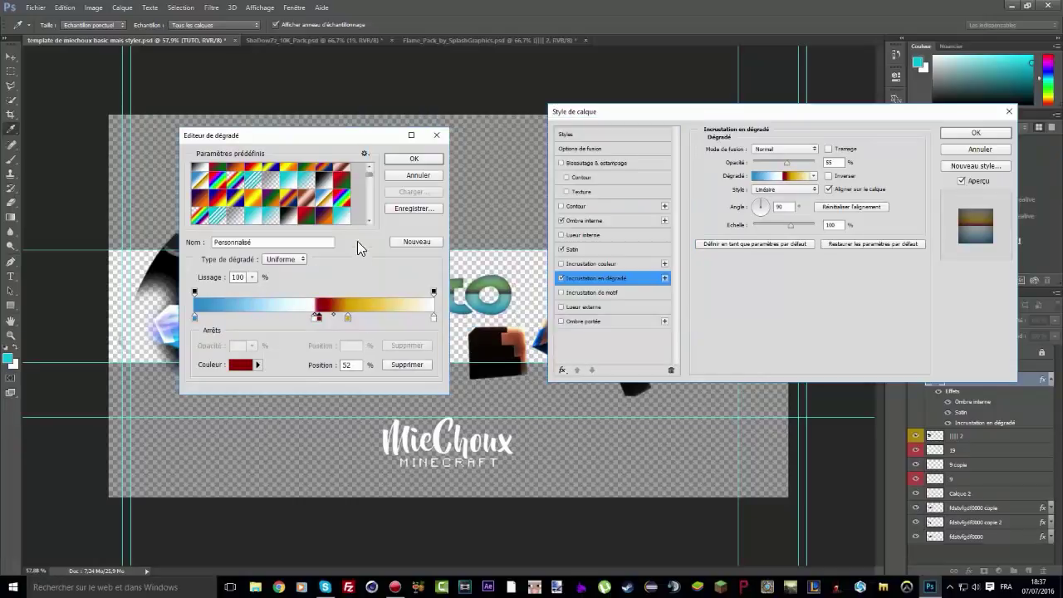
{"action": "double_click", "coordinate": [347, 317]}
{"action": "mouse_move", "coordinate": [526, 191]}
{"action": "left_mouse_down"}
{"action": "mouse_move", "coordinate": [516, 136]}
{"action": "mouse_move", "coordinate": [484, 207]}
{"action": "mouse_move", "coordinate": [517, 205]}
{"action": "left_mouse_up"}
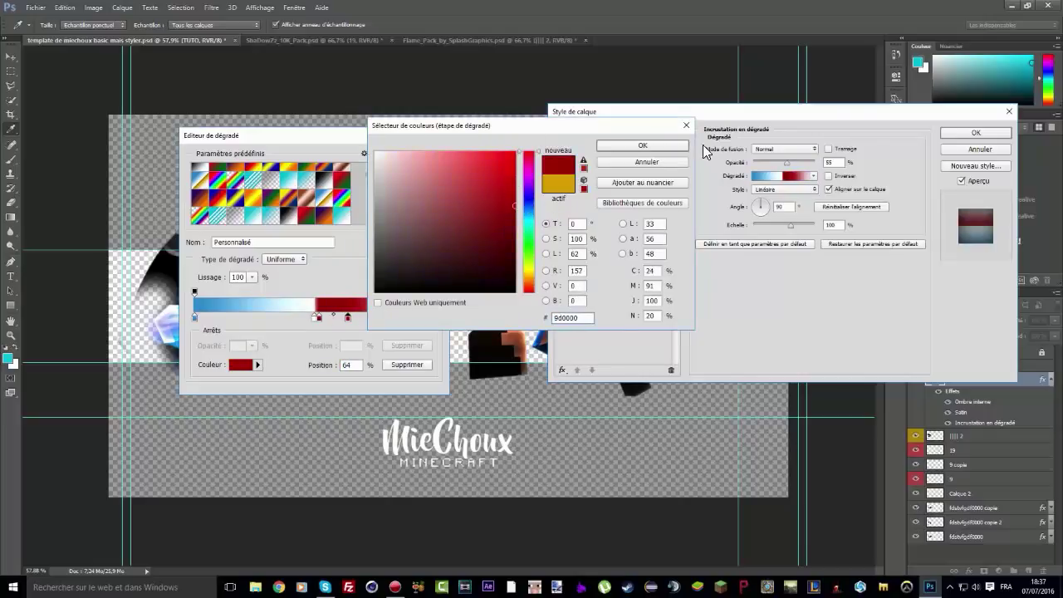
{"action": "left_click", "coordinate": [645, 142]}
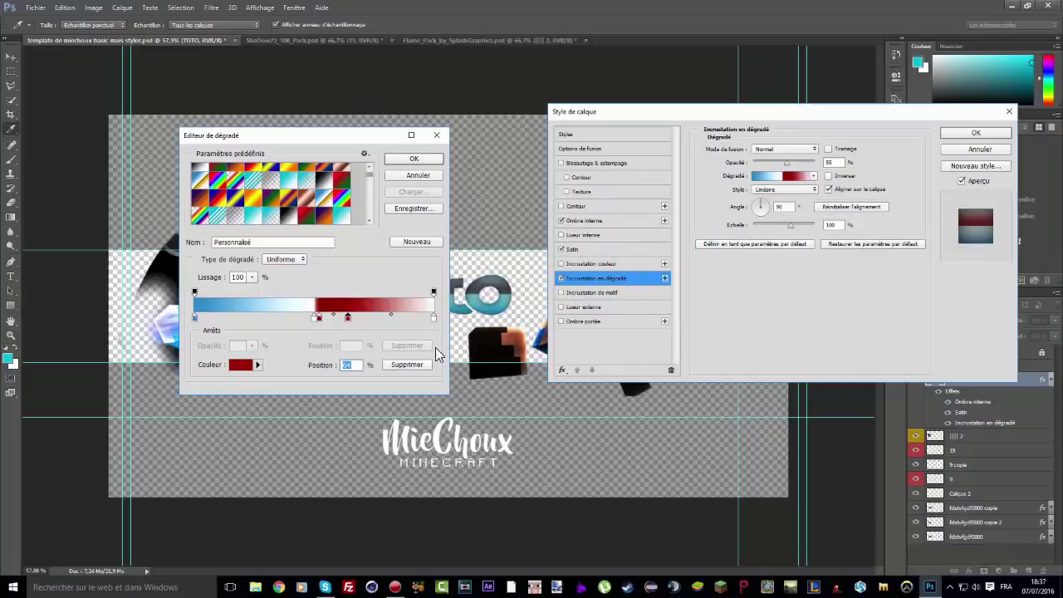
{"action": "left_click", "coordinate": [413, 158]}
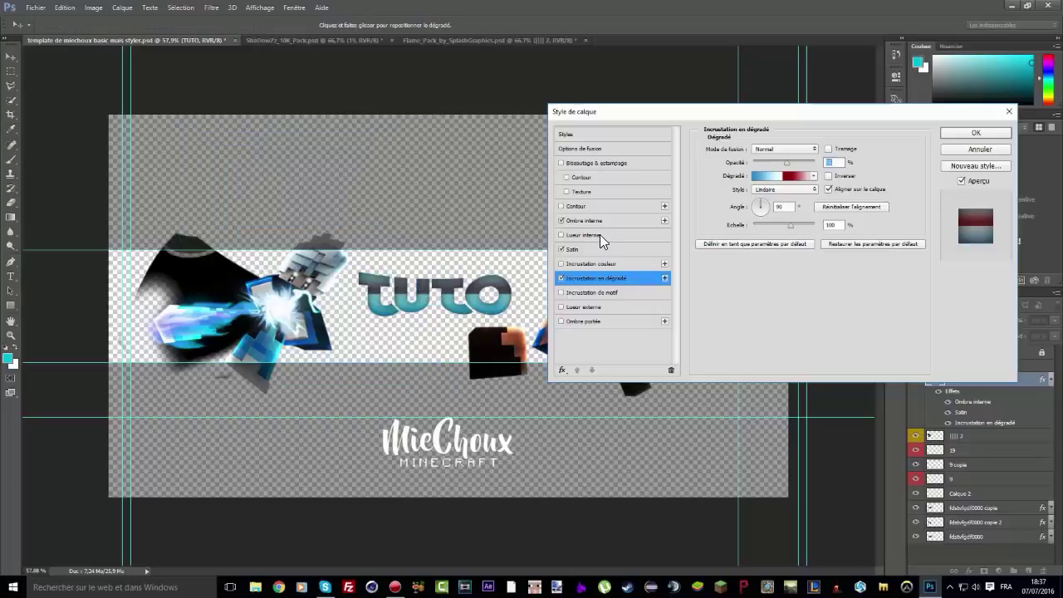
Step: Turn off the satin effect on the TUTO text and apply the layer style
{"action": "left_click", "coordinate": [563, 251]}
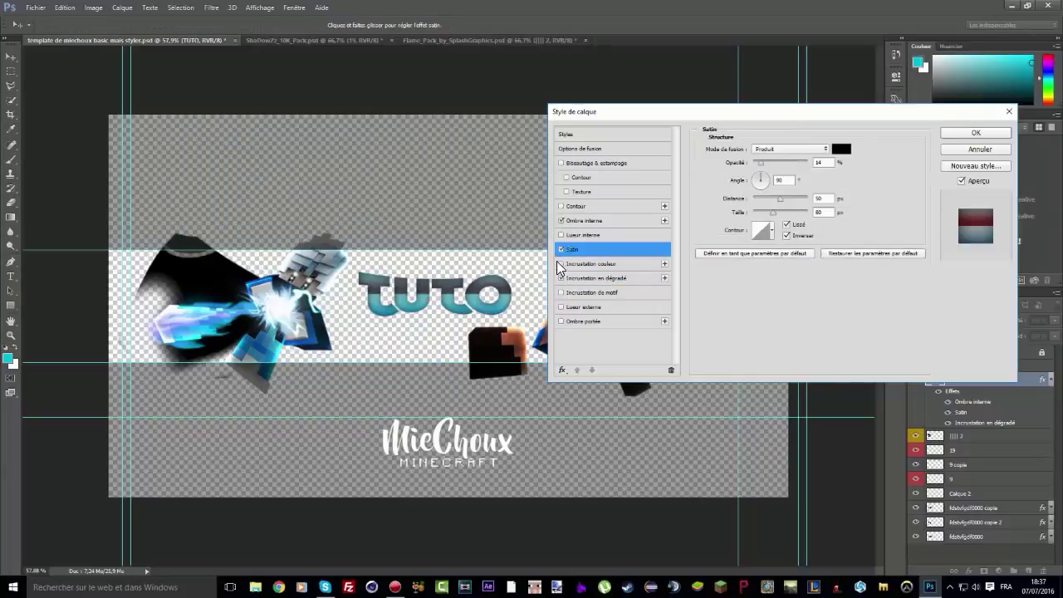
{"action": "left_click", "coordinate": [561, 250]}
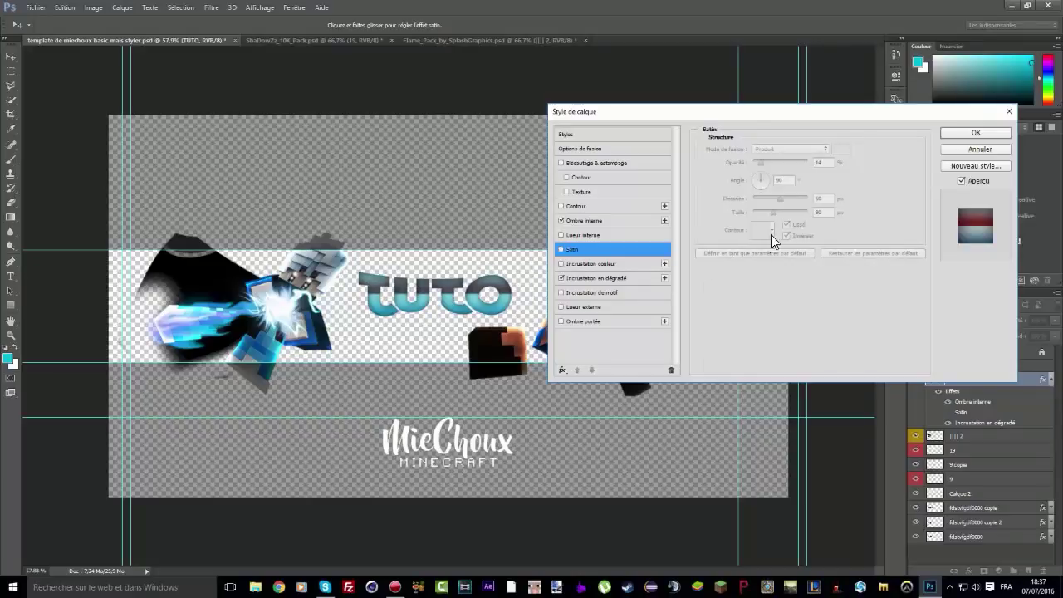
{"action": "left_click", "coordinate": [975, 135]}
Step: Select a thin strip across the first T of the TUTO title with the Polygonal Lasso
{"action": "key", "text": "t"}
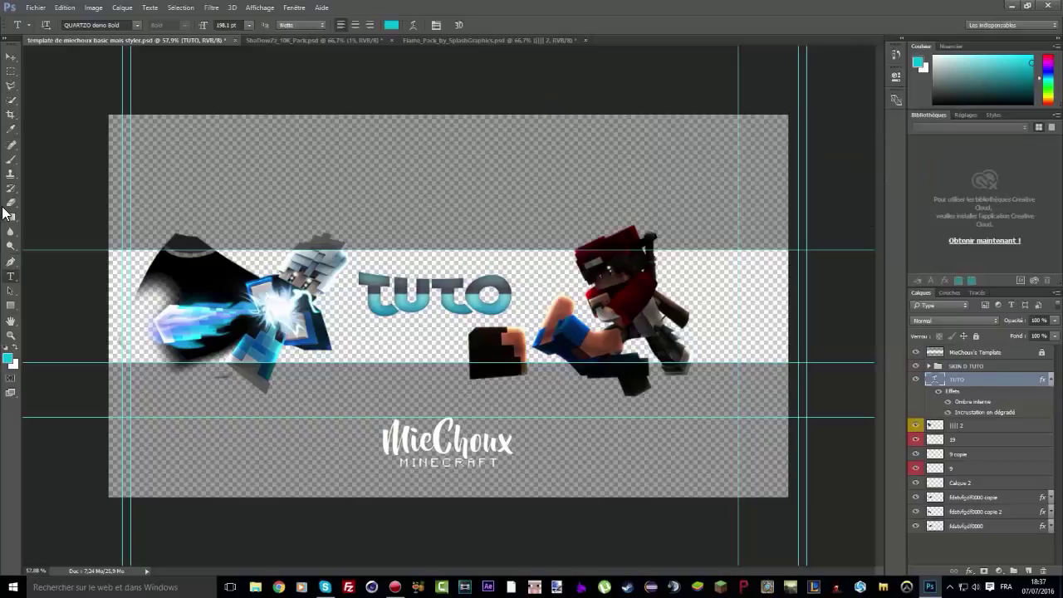
{"action": "left_click", "coordinate": [7, 86]}
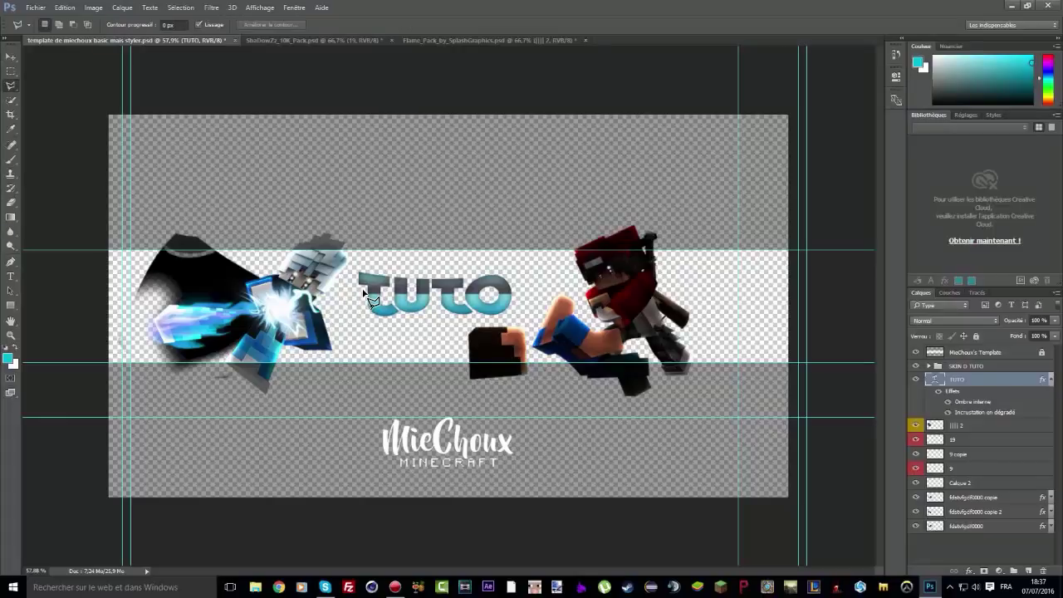
{"action": "right_click", "coordinate": [19, 88]}
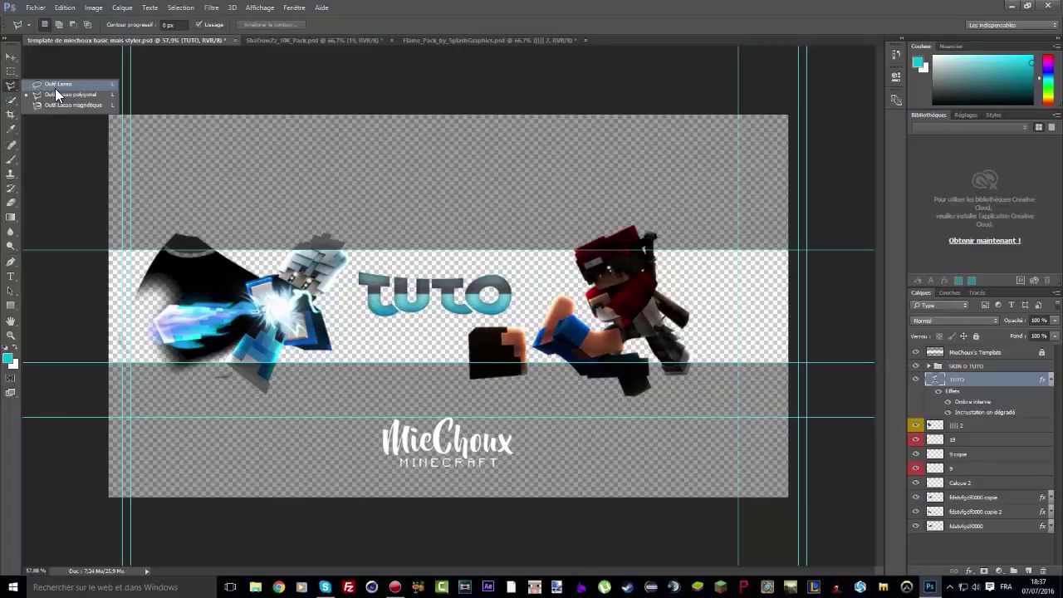
{"action": "left_click", "coordinate": [10, 88]}
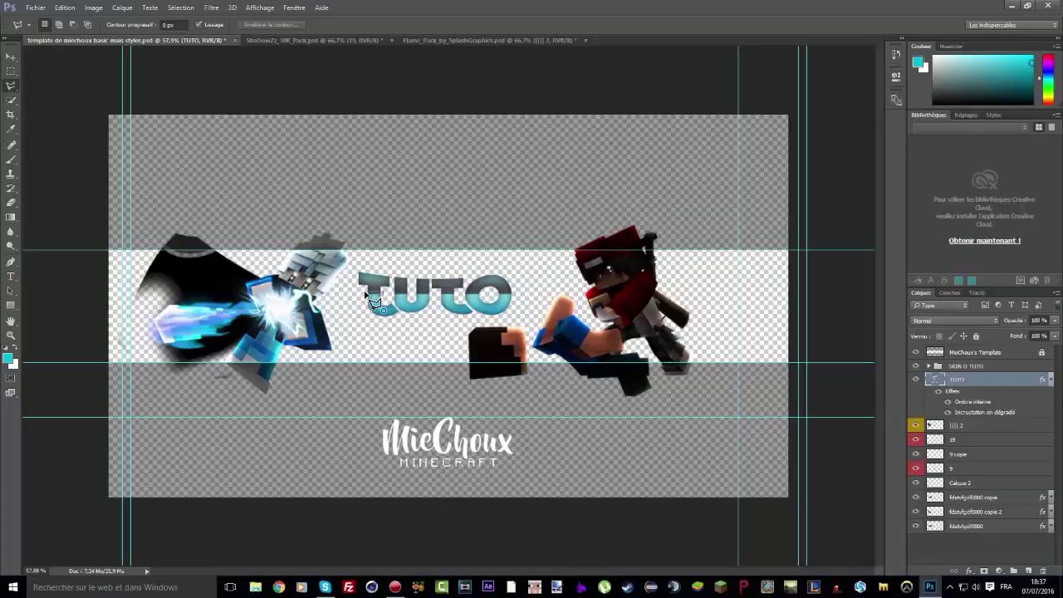
{"action": "left_click", "coordinate": [366, 293]}
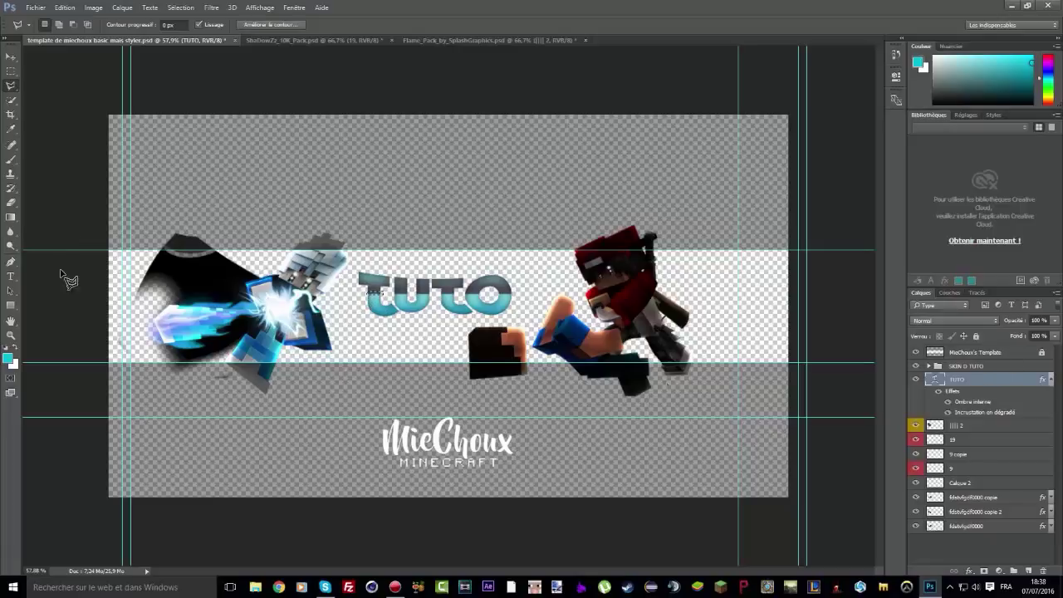
Step: Rasterize the TUTO text layer to erase within the selected strip, and move the title slightly down between the characters
{"action": "left_click", "coordinate": [11, 202]}
{"action": "left_click", "coordinate": [420, 338]}
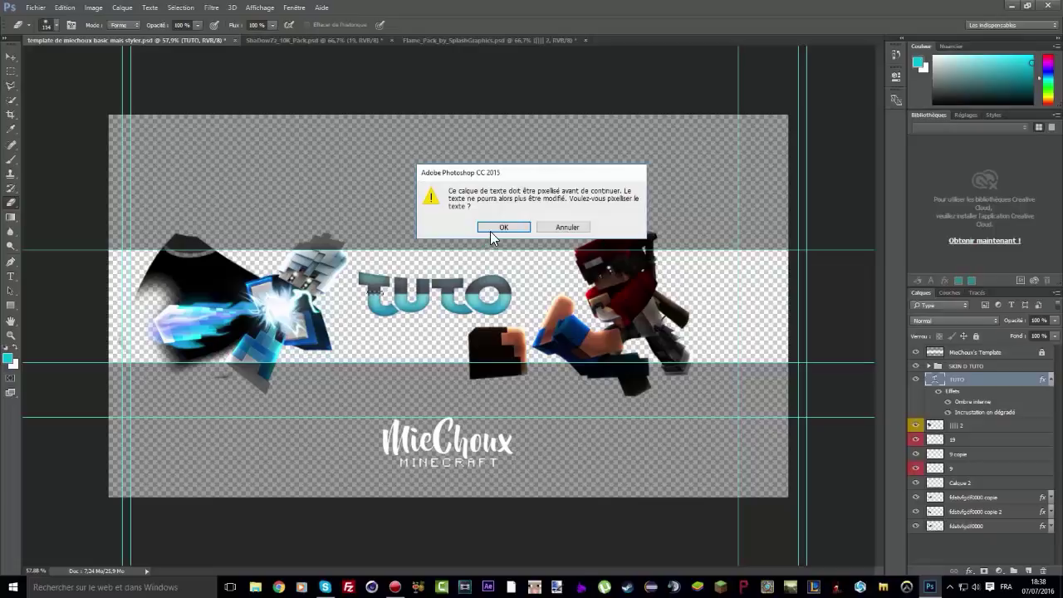
{"action": "left_click", "coordinate": [498, 229]}
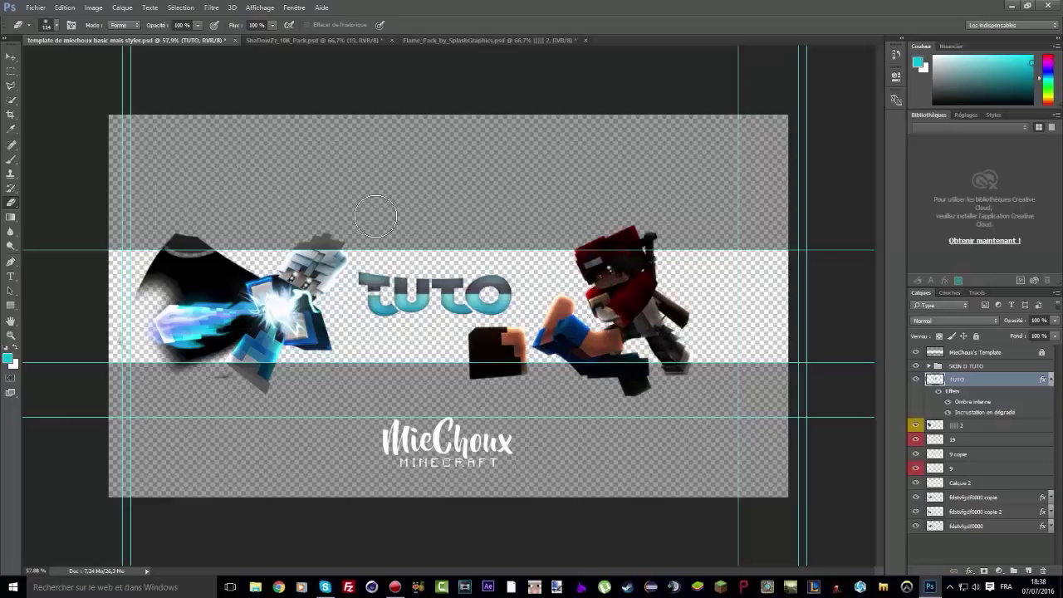
{"action": "left_click", "coordinate": [11, 56]}
{"action": "left_click_drag", "start_coordinate": [464, 294], "coordinate": [480, 303]}
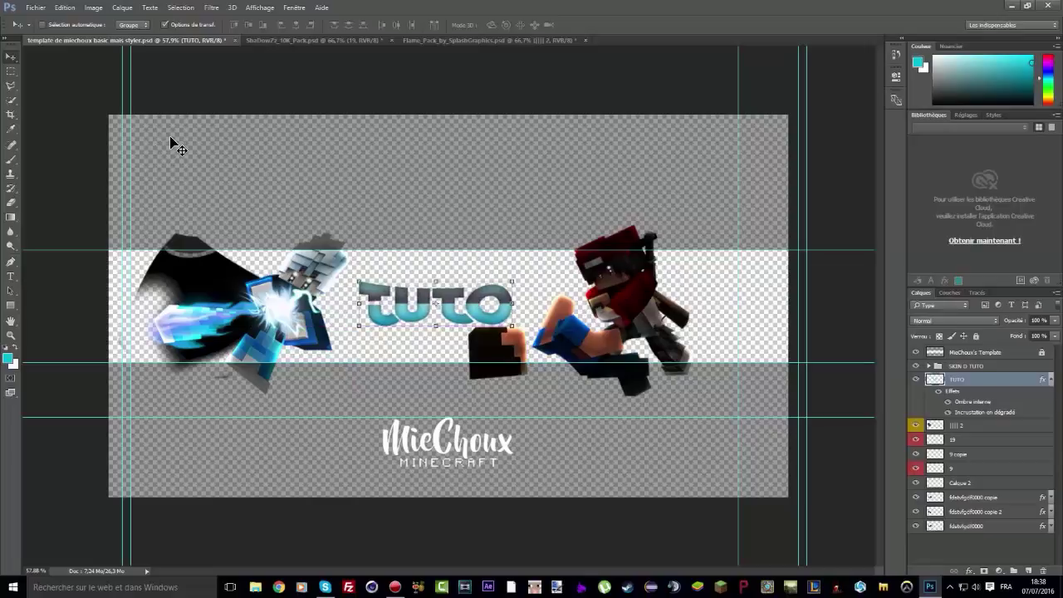
Step: Place the linked night screenshot 2016-03-20_11.42.37.png from GFX > PS > shader minecraft > Dev Arts SS Pack V2 > Night
{"action": "left_click", "coordinate": [36, 7]}
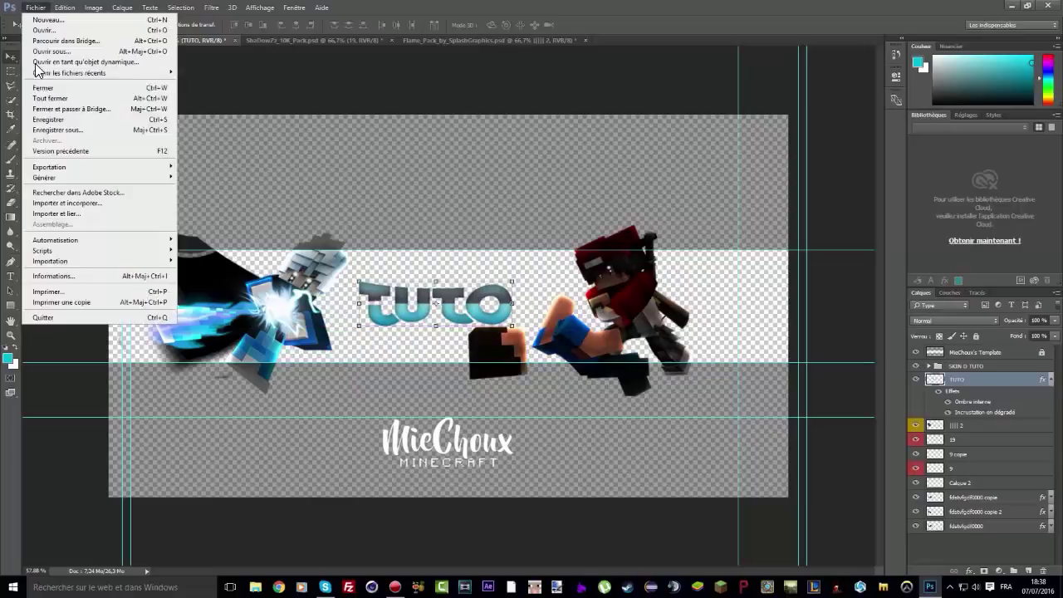
{"action": "left_click", "coordinate": [62, 213]}
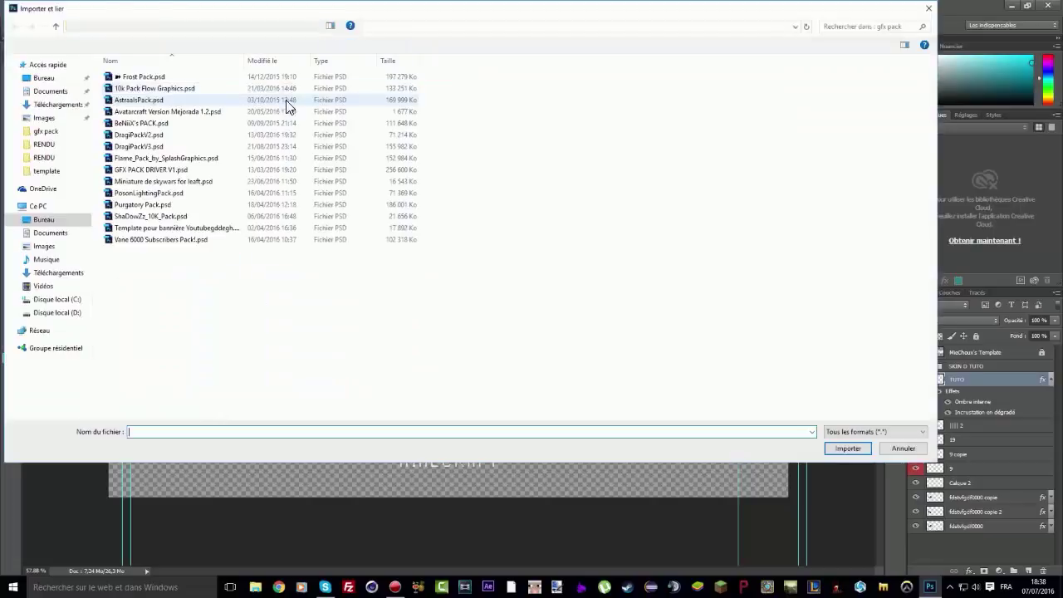
{"action": "left_click", "coordinate": [156, 28]}
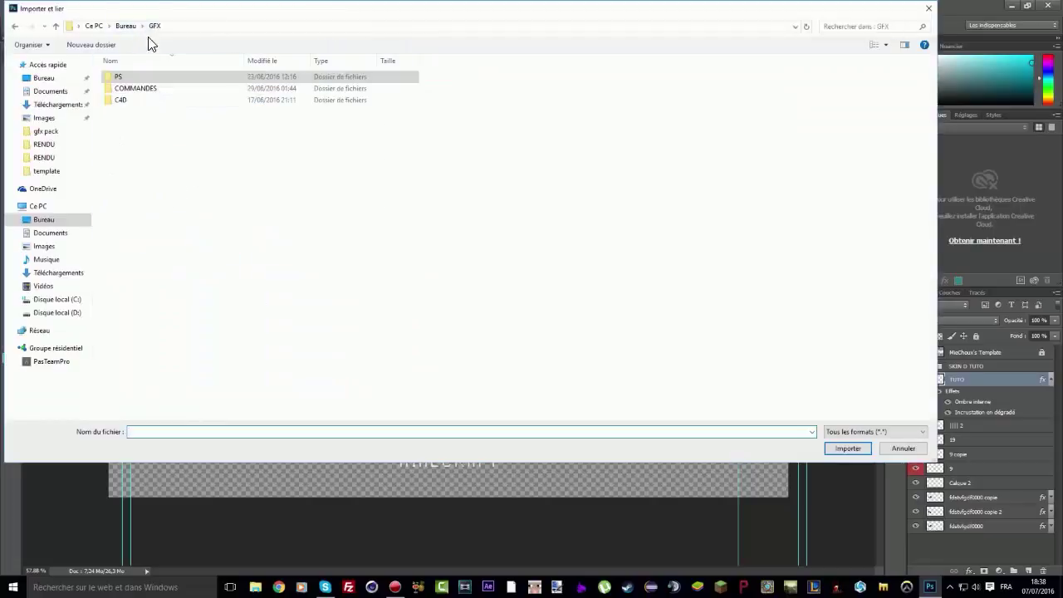
{"action": "double_click", "coordinate": [119, 75]}
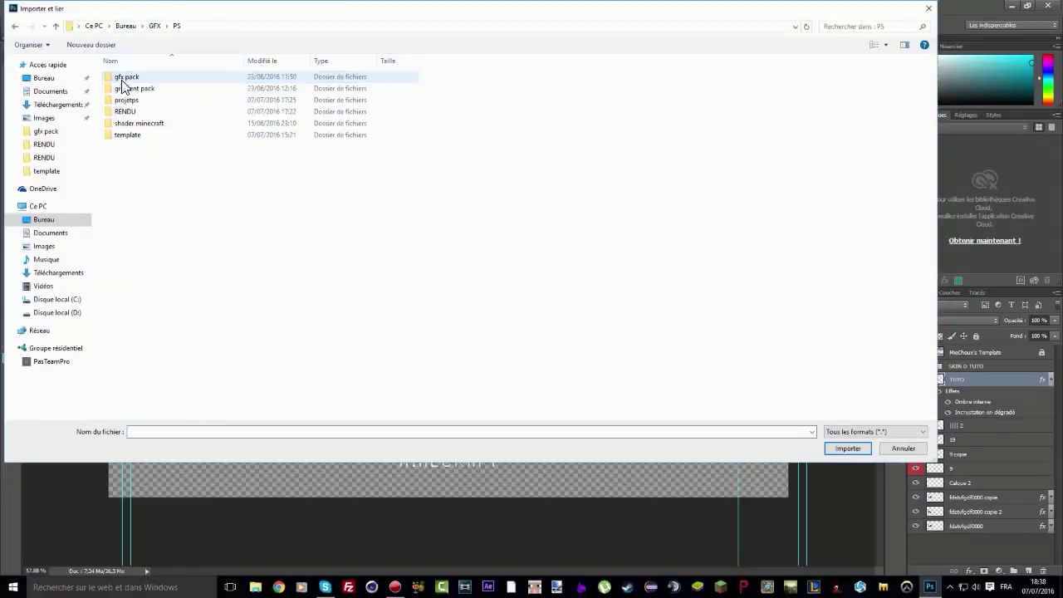
{"action": "double_click", "coordinate": [140, 123]}
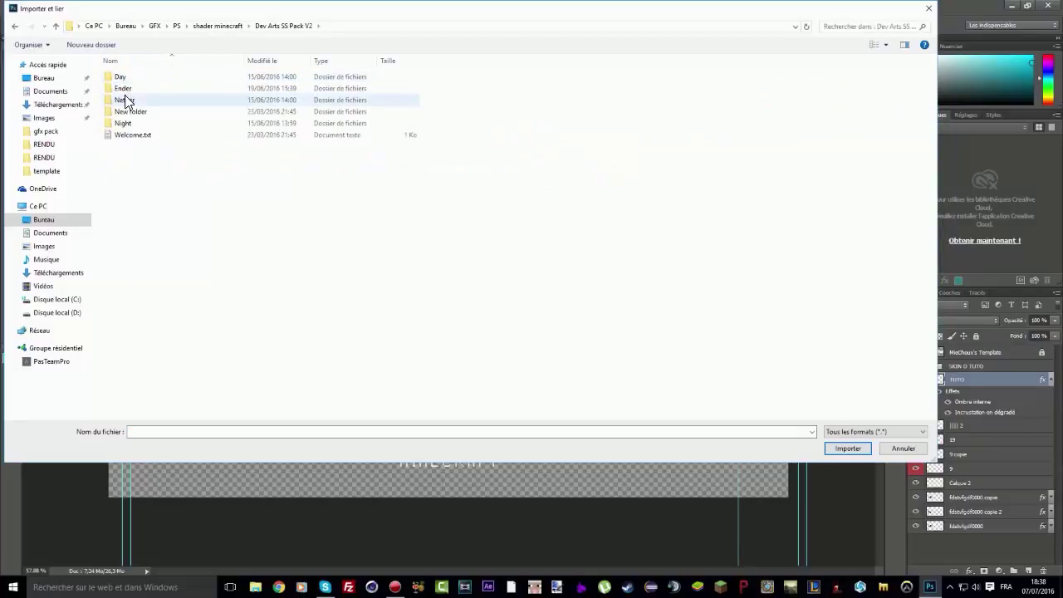
{"action": "double_click", "coordinate": [125, 100]}
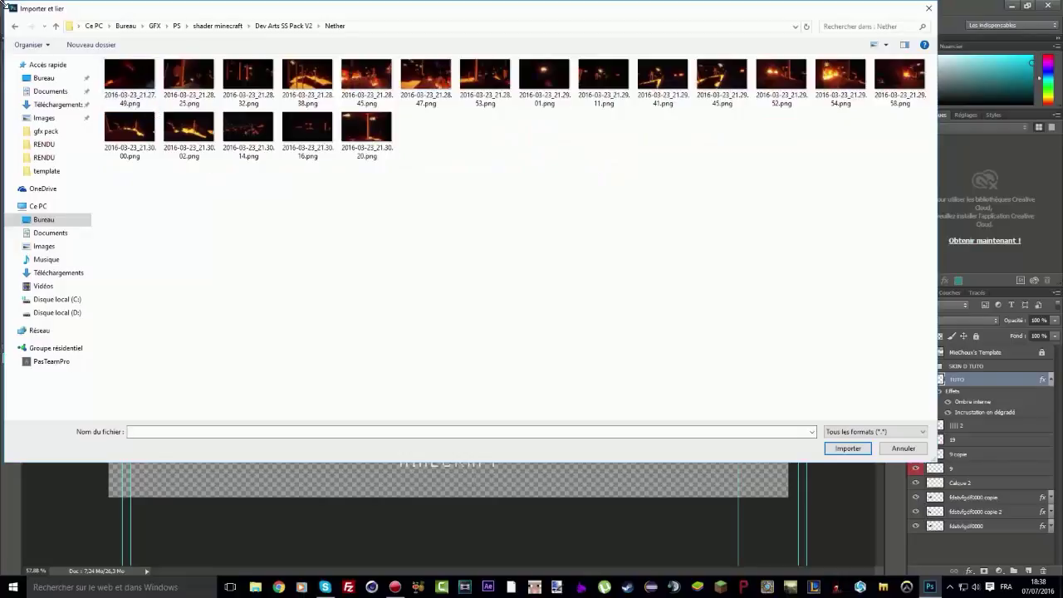
{"action": "left_click", "coordinate": [15, 26]}
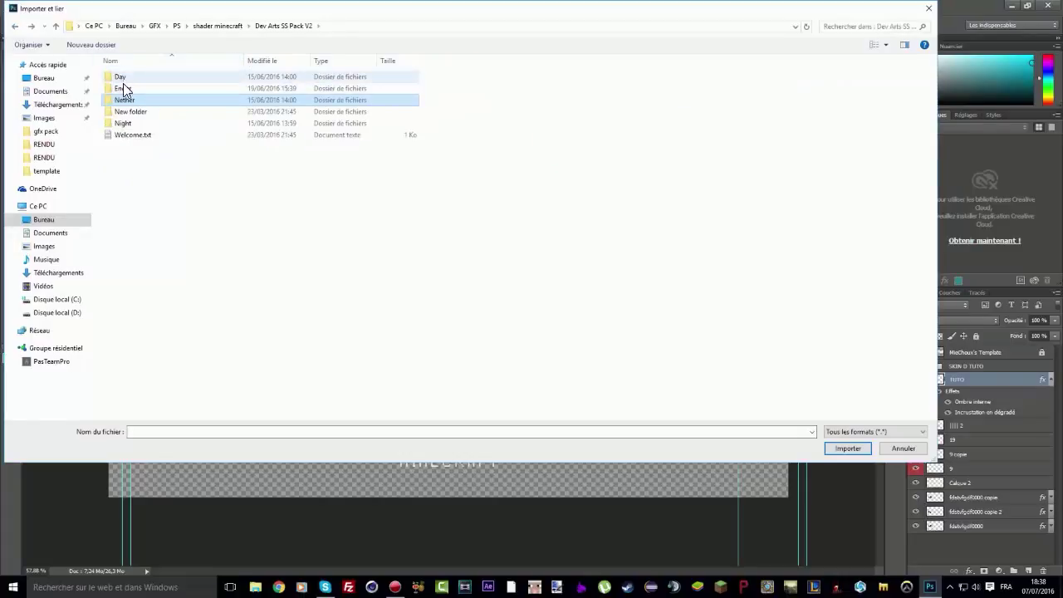
{"action": "double_click", "coordinate": [124, 122]}
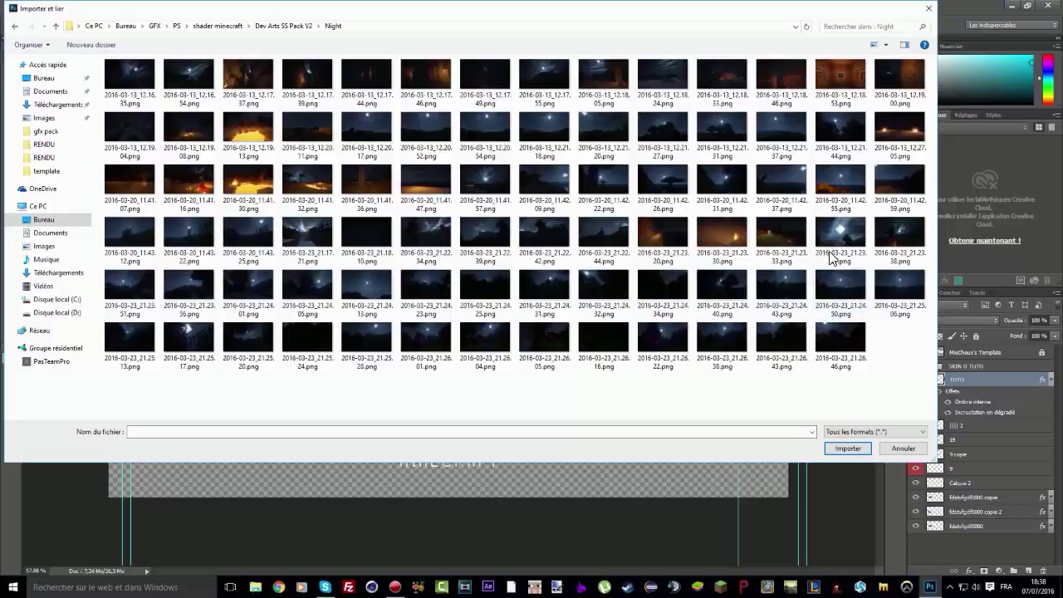
{"action": "double_click", "coordinate": [769, 187]}
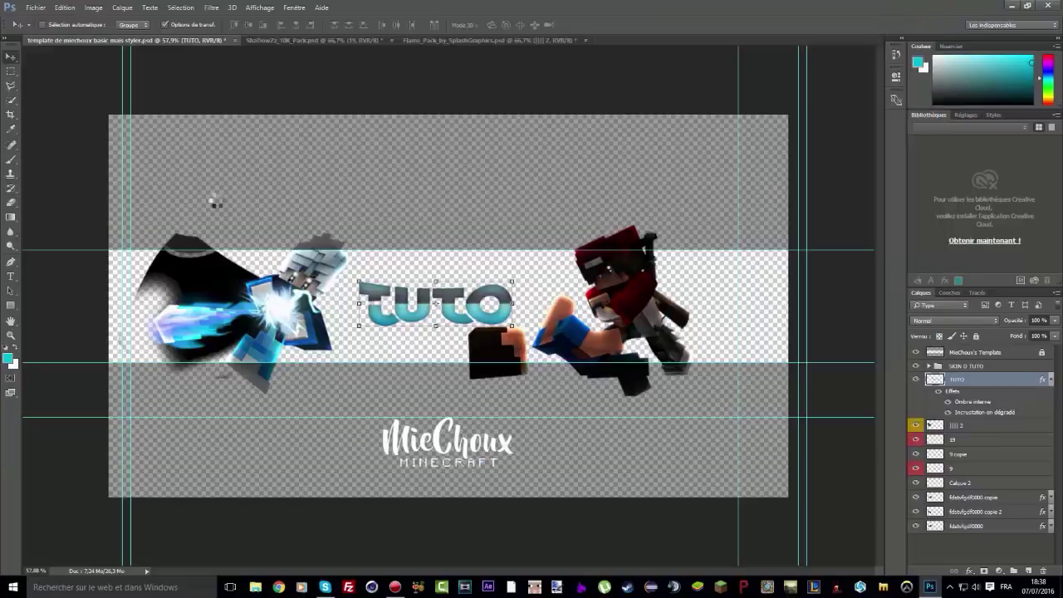
Step: Scale the night screenshot to about 133% and position it across the banner, with its layer beneath all the others
{"action": "left_click_drag", "start_coordinate": [483, 350], "coordinate": [403, 289]}
{"action": "left_click_drag", "start_coordinate": [626, 405], "coordinate": [810, 506]}
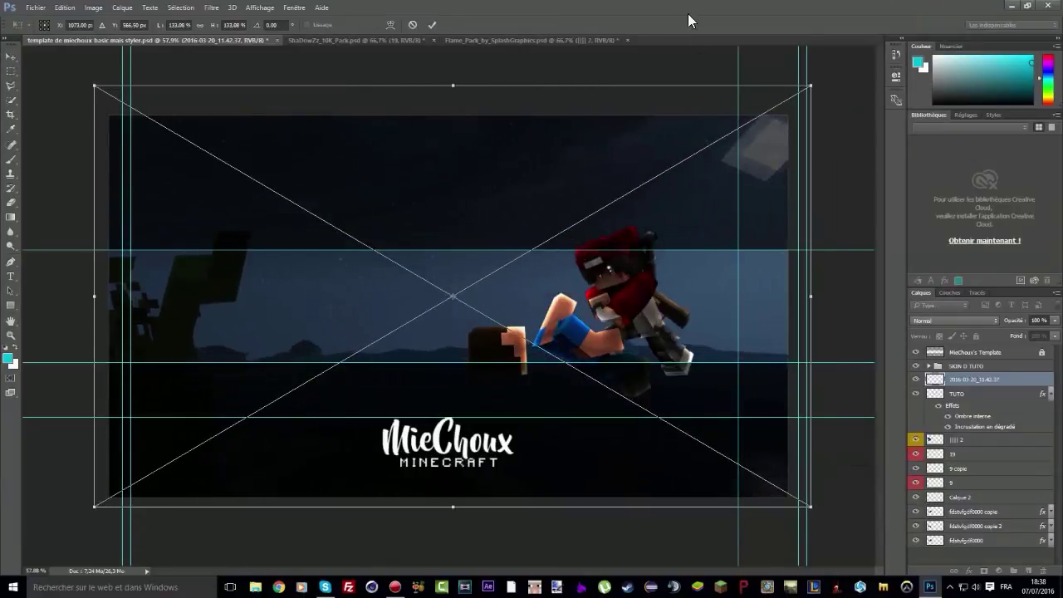
{"action": "left_click", "coordinate": [432, 25]}
{"action": "left_click_drag", "start_coordinate": [675, 320], "coordinate": [651, 282]}
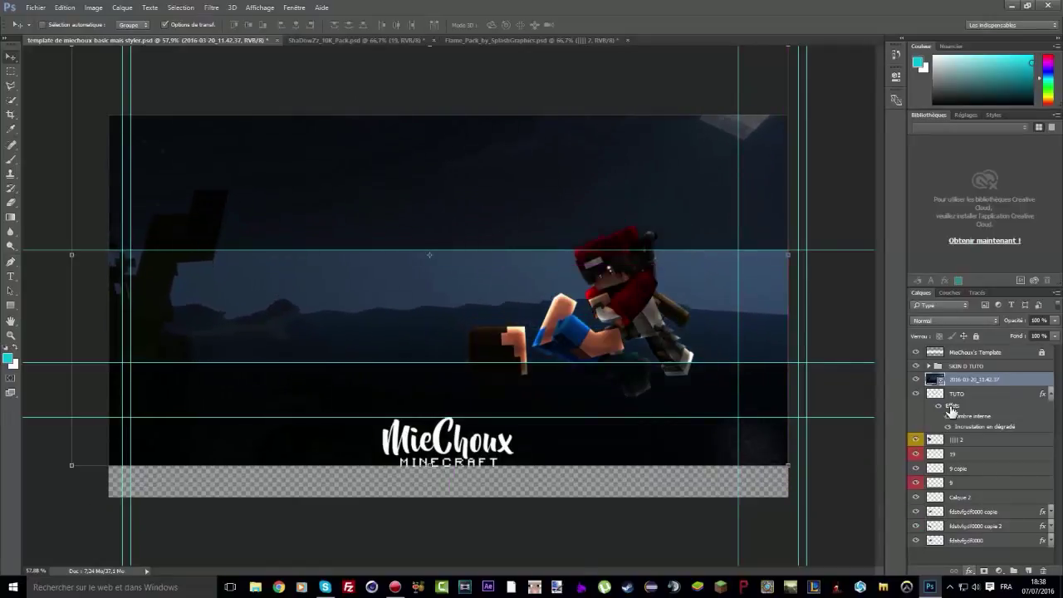
{"action": "left_click_drag", "start_coordinate": [955, 380], "coordinate": [963, 554]}
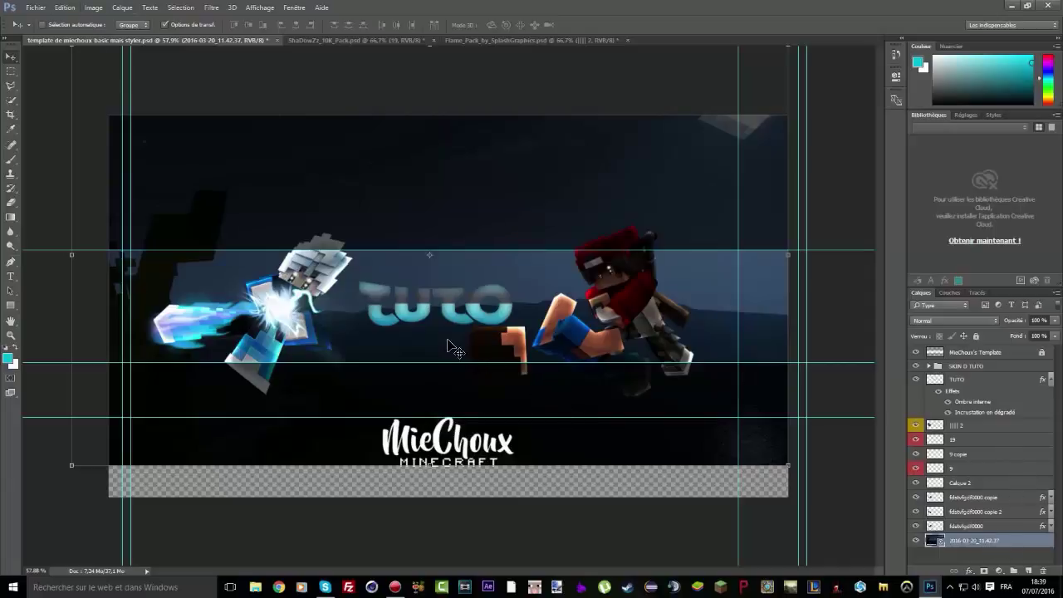
Step: Open DragiPackV3.psd from the gfx pack folder under GFX > PS on the desktop without resolving its missing fonts
{"action": "left_click", "coordinate": [36, 8]}
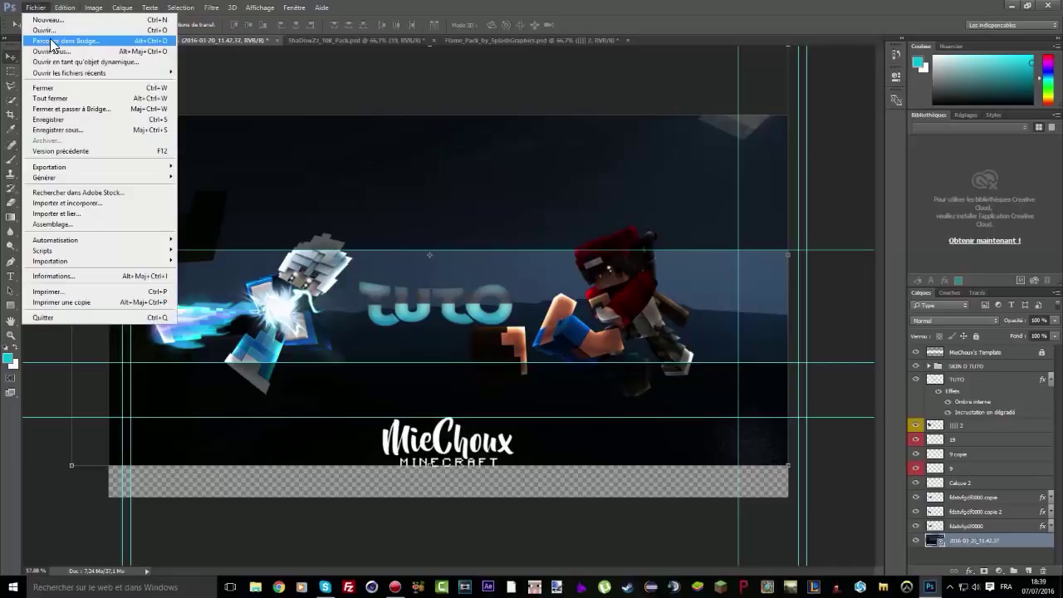
{"action": "left_click", "coordinate": [50, 33]}
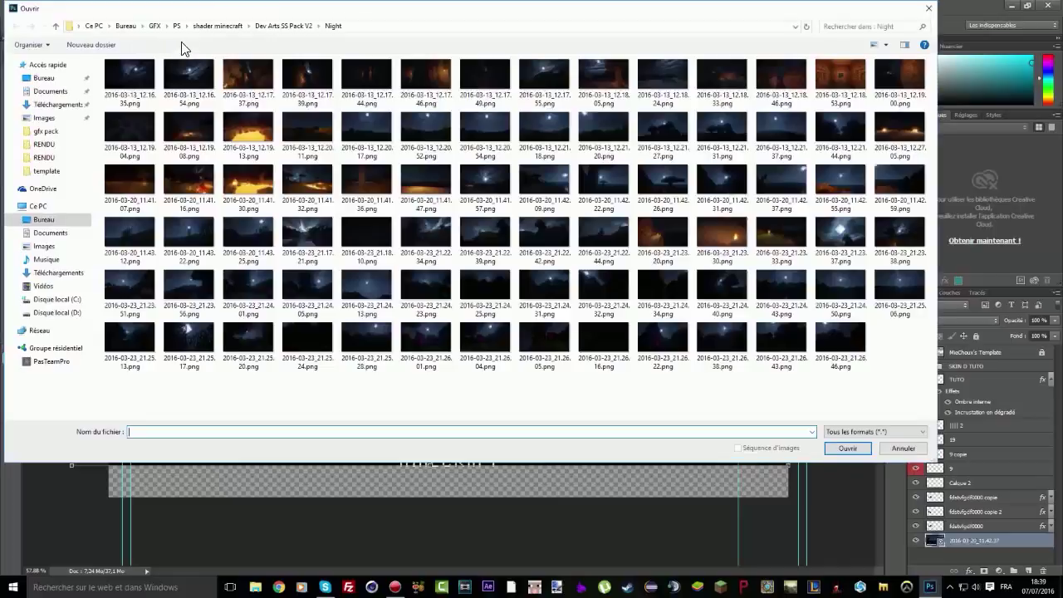
{"action": "left_click", "coordinate": [154, 26]}
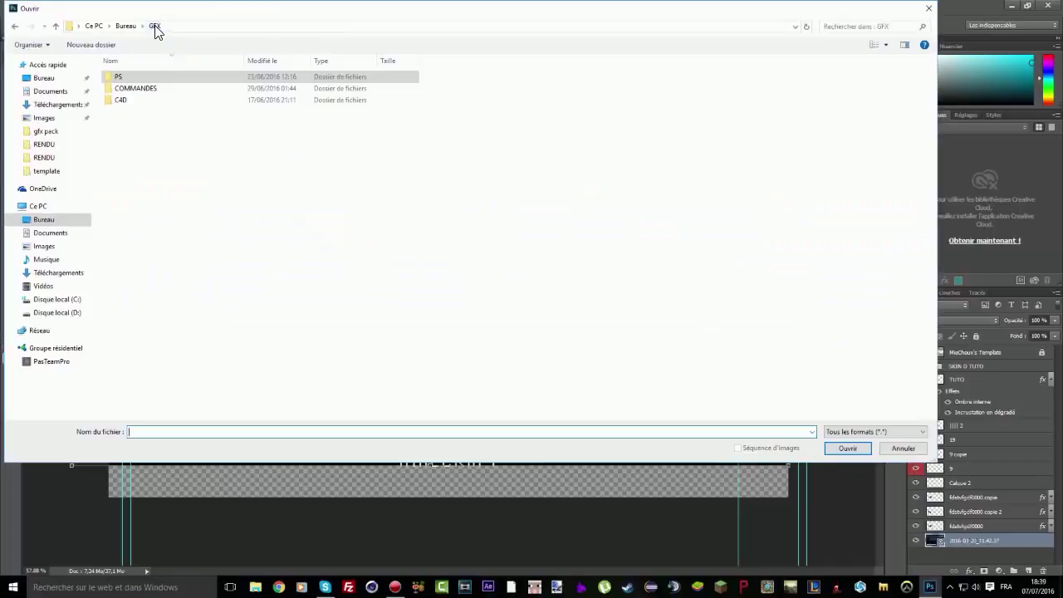
{"action": "double_click", "coordinate": [120, 74]}
{"action": "double_click", "coordinate": [133, 76]}
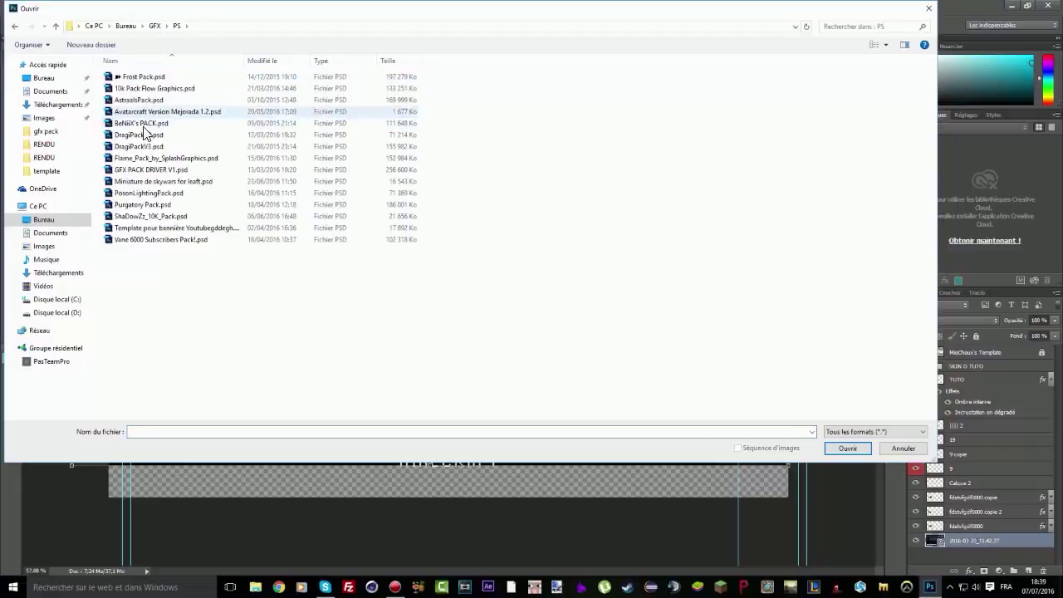
{"action": "double_click", "coordinate": [153, 149]}
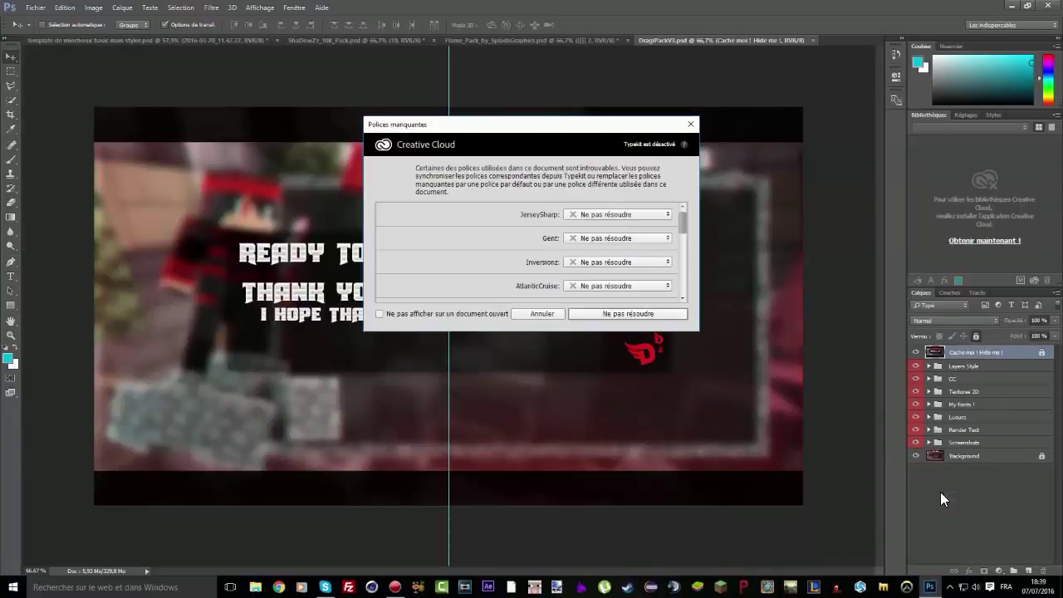
{"action": "left_click", "coordinate": [693, 125]}
Step: Hide the pack's cover layer, preview the glows in the Lueurs group and show Lueur 3
{"action": "left_click", "coordinate": [916, 354]}
{"action": "left_click", "coordinate": [928, 417]}
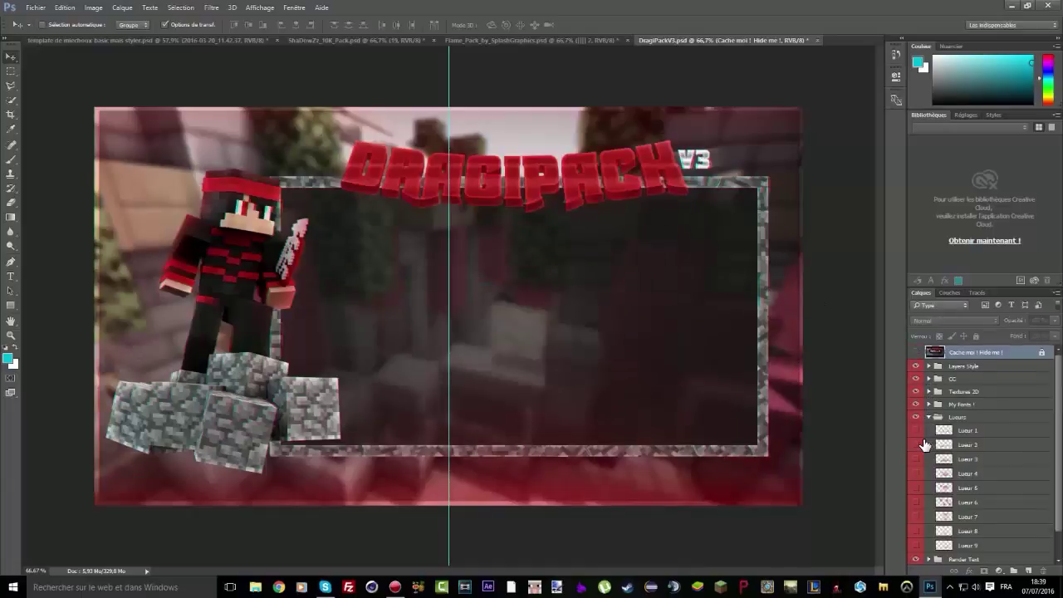
{"action": "left_click", "coordinate": [917, 474]}
{"action": "left_click", "coordinate": [918, 459]}
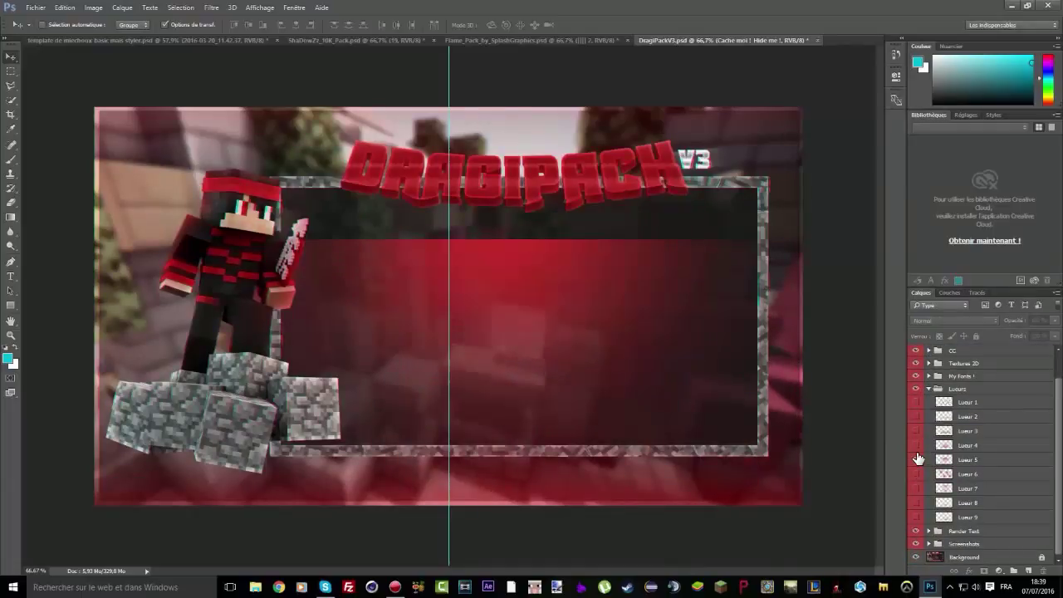
{"action": "left_click", "coordinate": [917, 445]}
{"action": "left_click", "coordinate": [917, 431]}
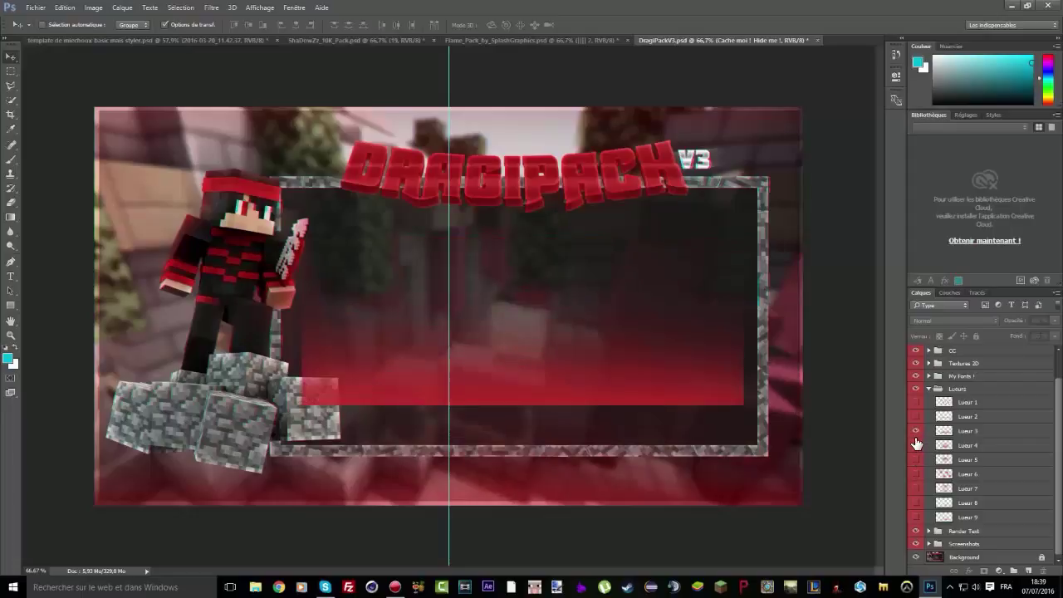
Step: Duplicate the Lueur 3 layer into the MieChoux template document and switch to that document
{"action": "left_click", "coordinate": [970, 431]}
{"action": "right_click", "coordinate": [973, 431]}
{"action": "left_click", "coordinate": [830, 126]}
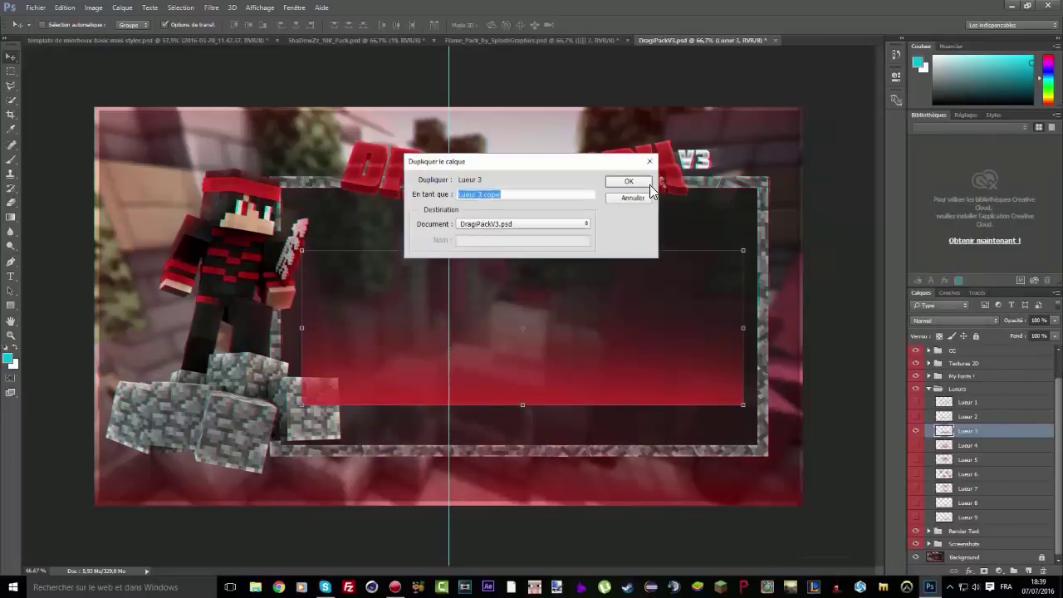
{"action": "left_click", "coordinate": [486, 225]}
{"action": "left_click", "coordinate": [499, 247]}
{"action": "left_click", "coordinate": [629, 181]}
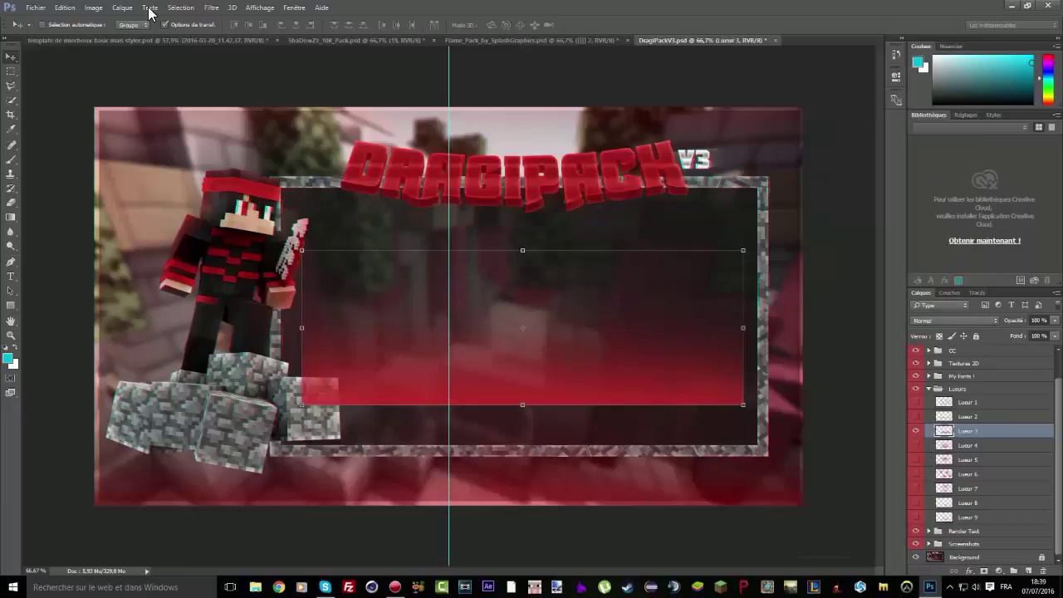
{"action": "left_click", "coordinate": [144, 40]}
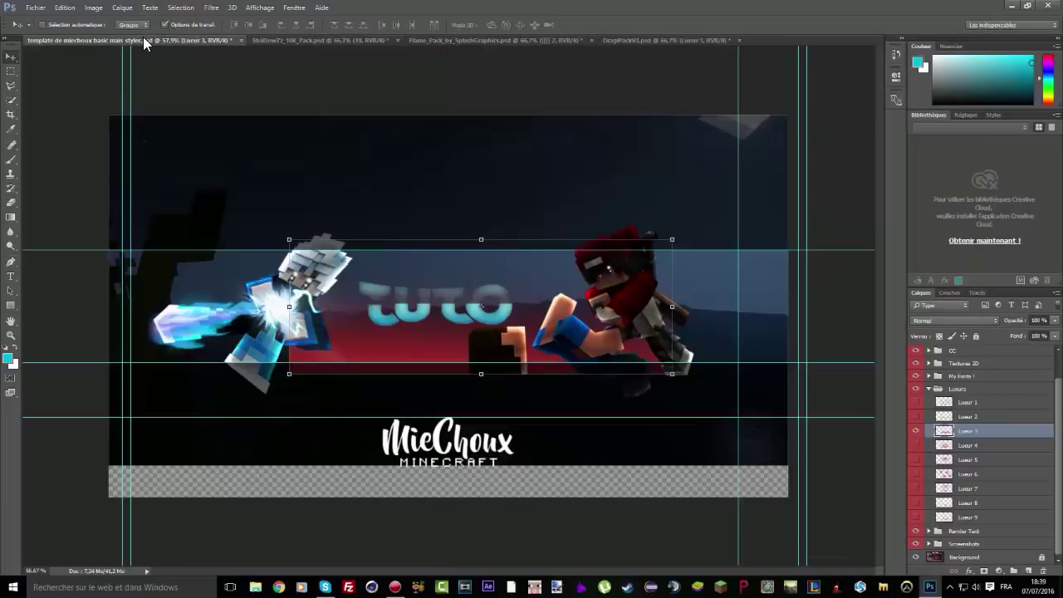
Step: Move the red glow to the banner strip's lower edge, stretch it across the full width and reduce its height
{"action": "left_click_drag", "start_coordinate": [354, 320], "coordinate": [187, 318]}
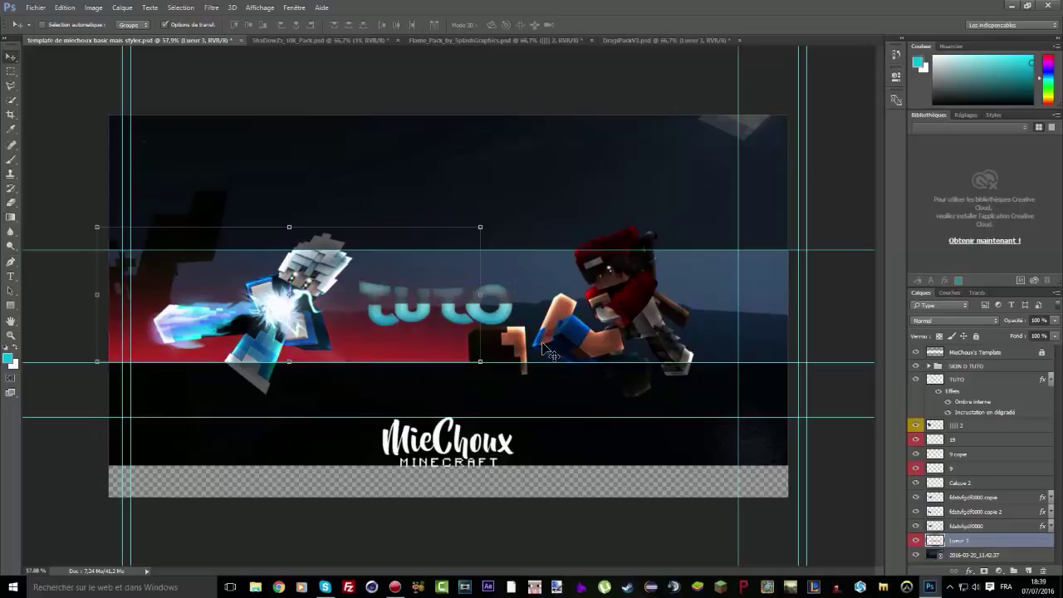
{"action": "left_click_drag", "start_coordinate": [479, 295], "coordinate": [787, 293]}
{"action": "left_click_drag", "start_coordinate": [443, 227], "coordinate": [442, 291]}
{"action": "left_click", "coordinate": [515, 25]}
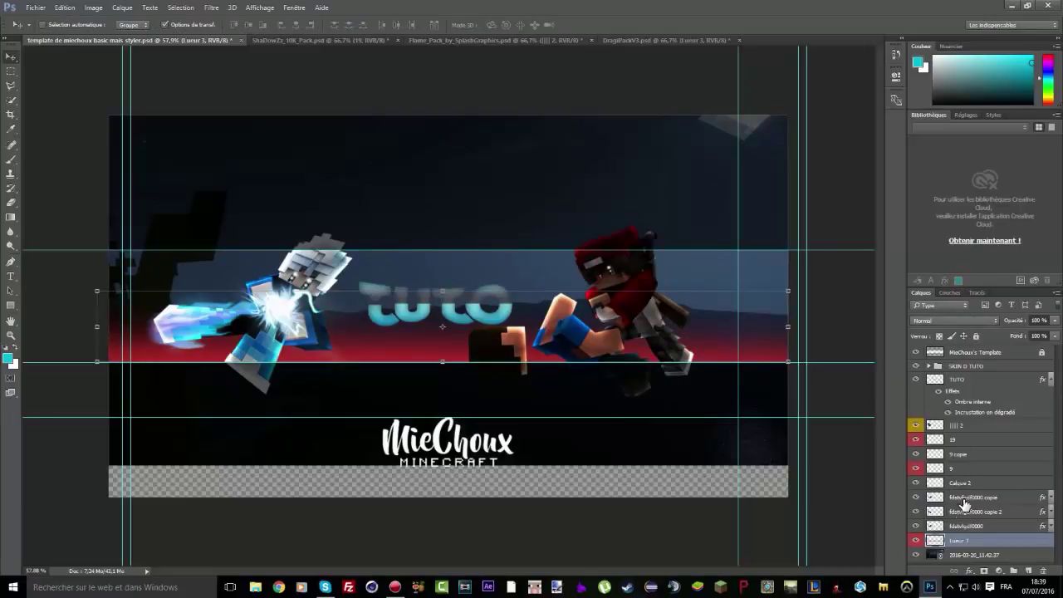
Step: Add a Color Overlay in cyan #2adeff with Normal blending to the Lueur 3 glow layer
{"action": "left_click_drag", "start_coordinate": [961, 68], "coordinate": [1033, 56]}
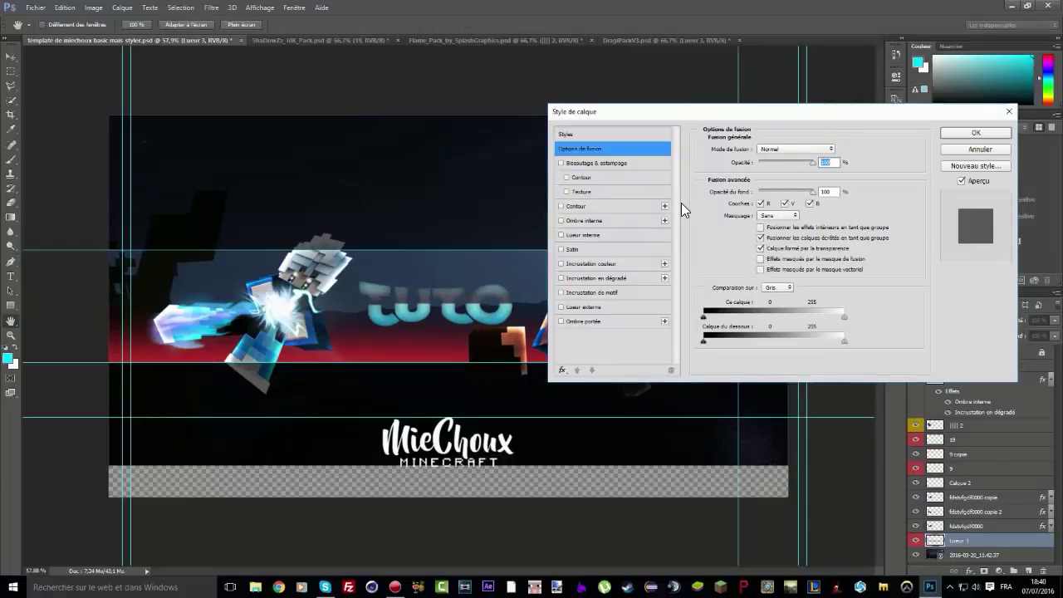
{"action": "left_click", "coordinate": [603, 264]}
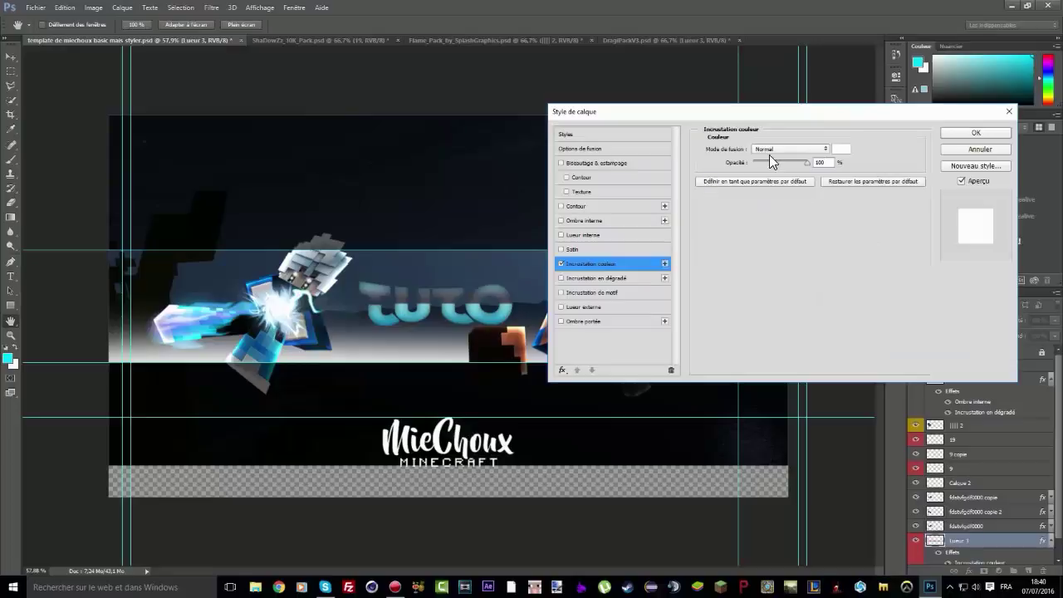
{"action": "left_click", "coordinate": [840, 150]}
{"action": "left_click", "coordinate": [530, 222]}
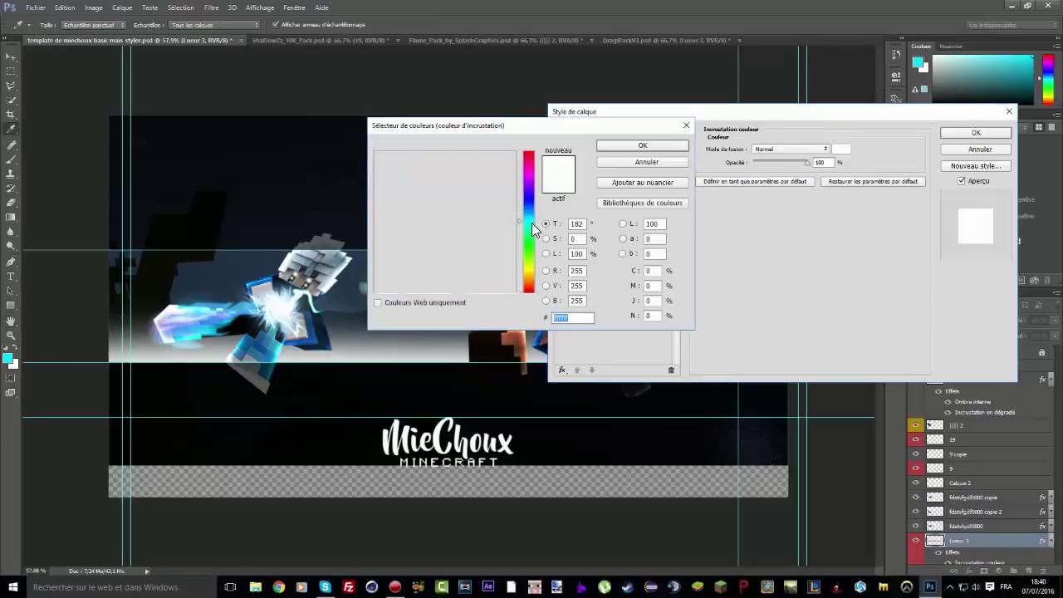
{"action": "left_click_drag", "start_coordinate": [528, 223], "coordinate": [526, 216]}
{"action": "left_click_drag", "start_coordinate": [486, 159], "coordinate": [492, 136]}
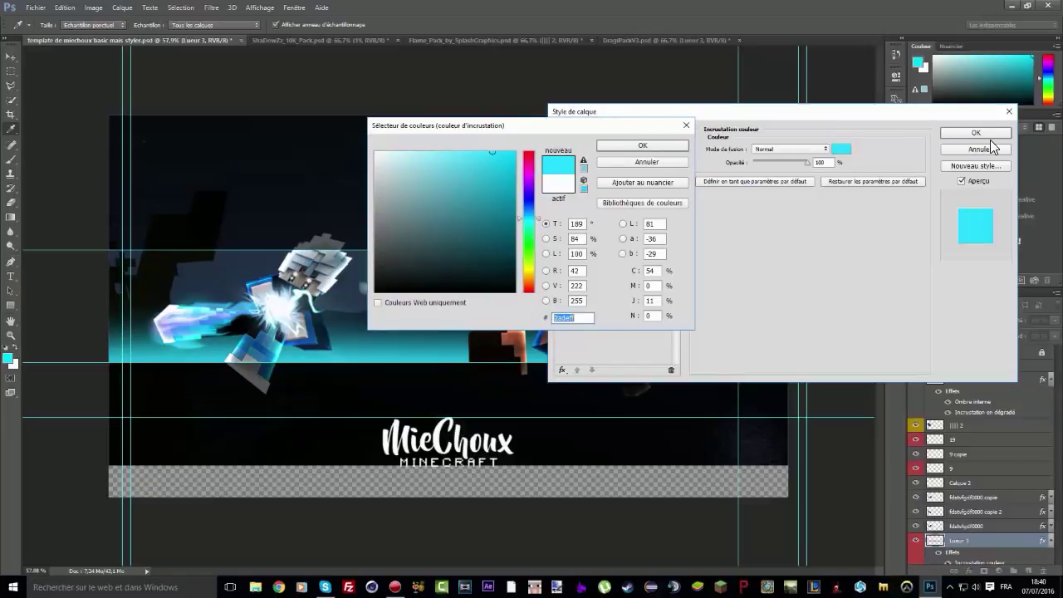
{"action": "left_click", "coordinate": [667, 150]}
{"action": "left_click", "coordinate": [955, 133]}
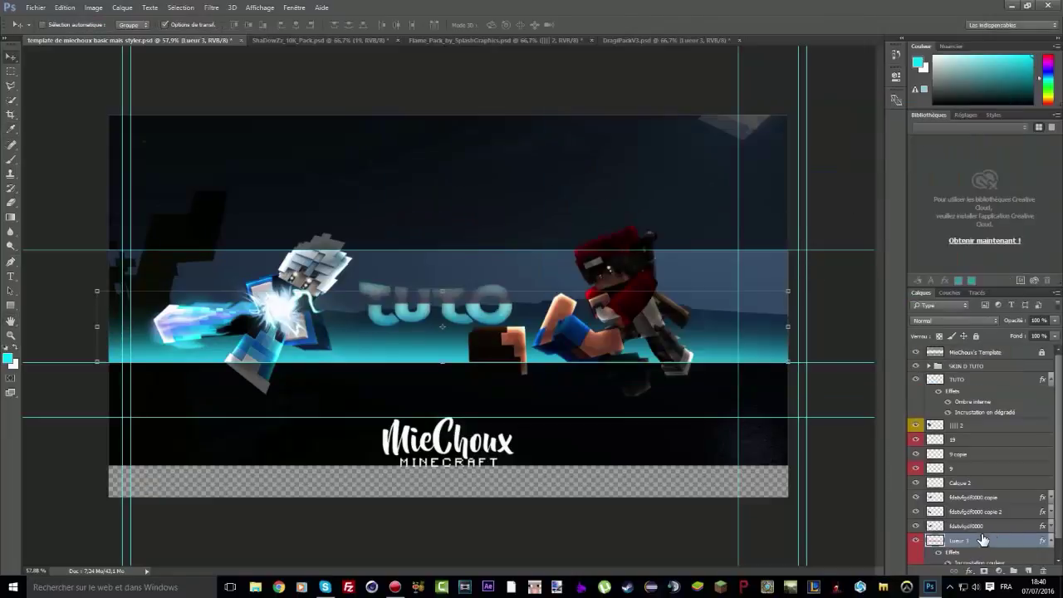
{"action": "left_click", "coordinate": [180, 7]}
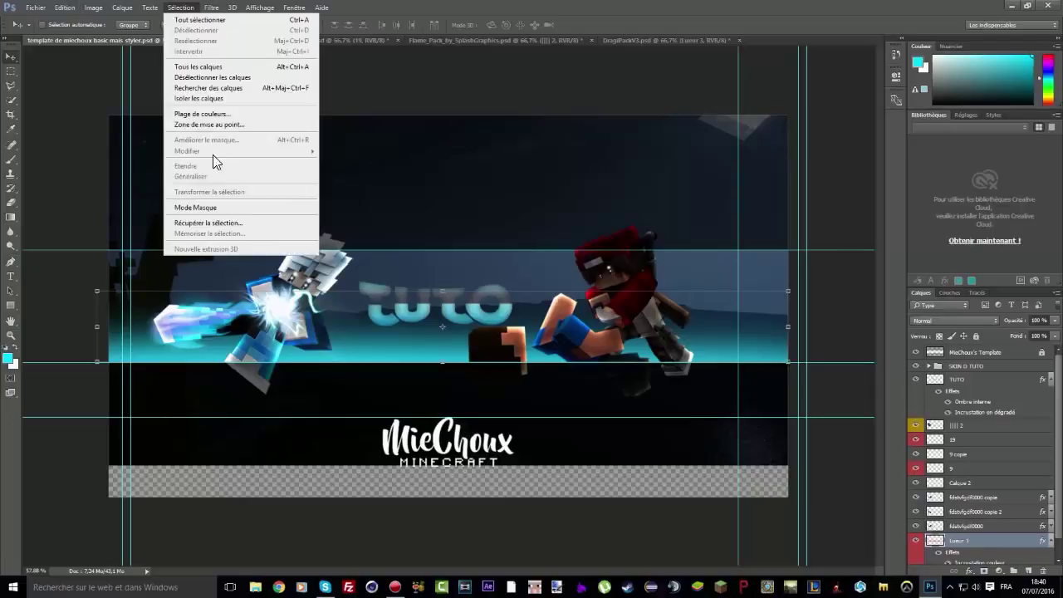
{"action": "left_click", "coordinate": [206, 208]}
{"action": "left_click", "coordinate": [612, 166]}
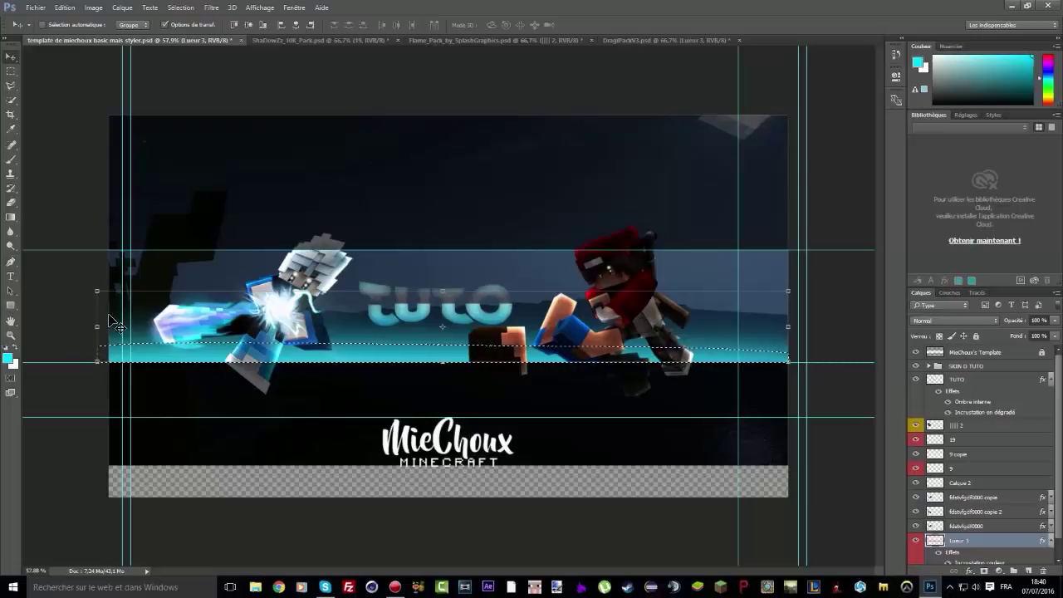
{"action": "key", "text": "ctrl+d"}
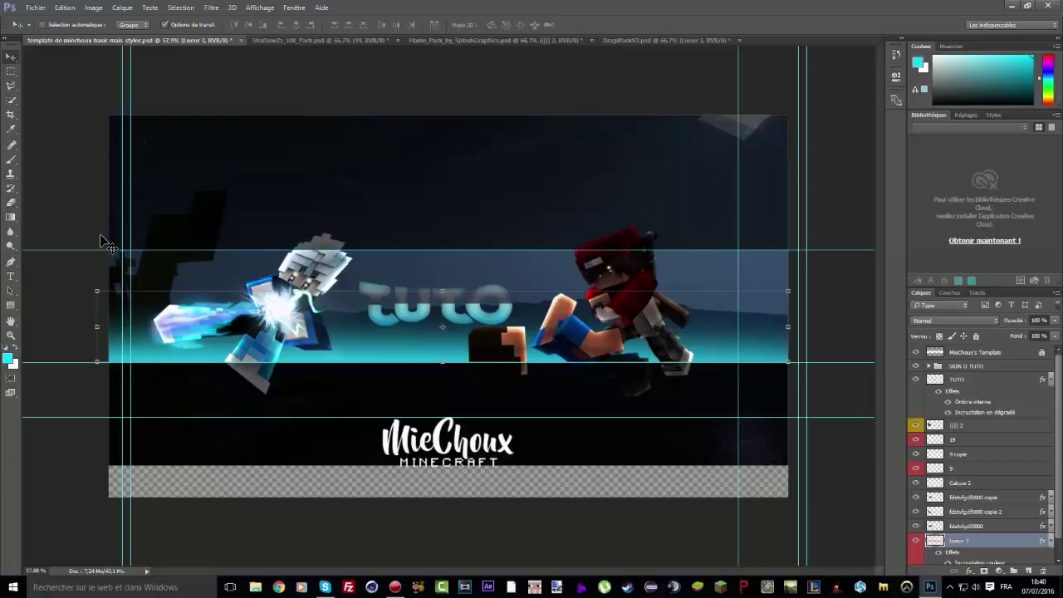
Step: Delete the SKIN D TUTO group and move the TUTO title up and right, near the banner strip's upper edge
{"action": "left_click", "coordinate": [976, 365]}
{"action": "key", "text": "Delete"}
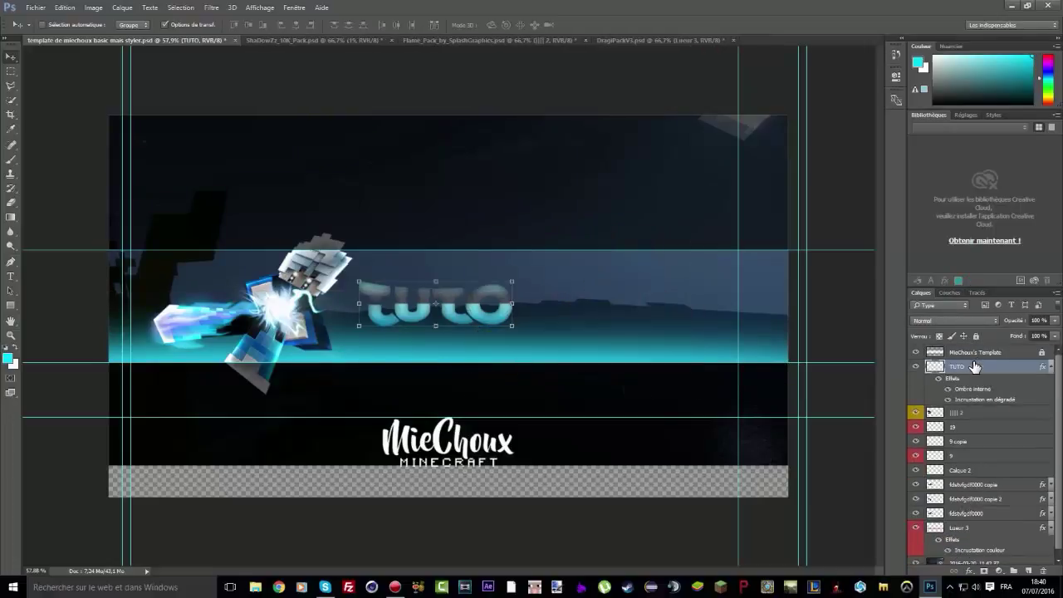
{"action": "left_click_drag", "start_coordinate": [494, 322], "coordinate": [601, 297]}
Step: Select the white-haired character's layers from "2" down to fdstvfgdf0000, without Lueur 3, and move them to the banner's centre
{"action": "scroll", "coordinate": [993, 423], "scroll_direction": "down", "scroll_amount": 1}
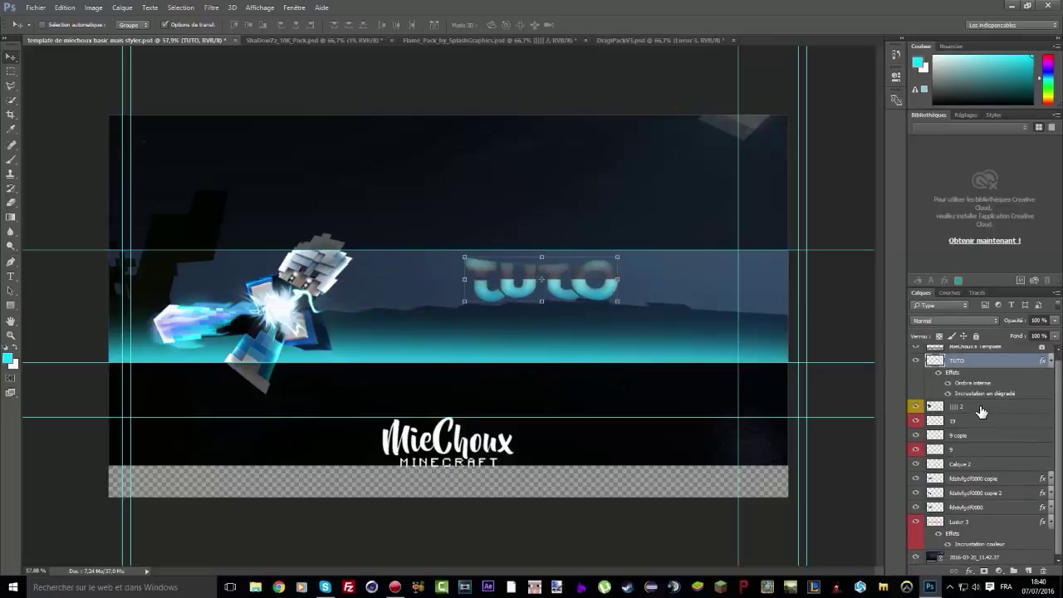
{"action": "left_click", "coordinate": [982, 408]}
{"action": "left_click", "coordinate": [970, 520], "text": "shift"}
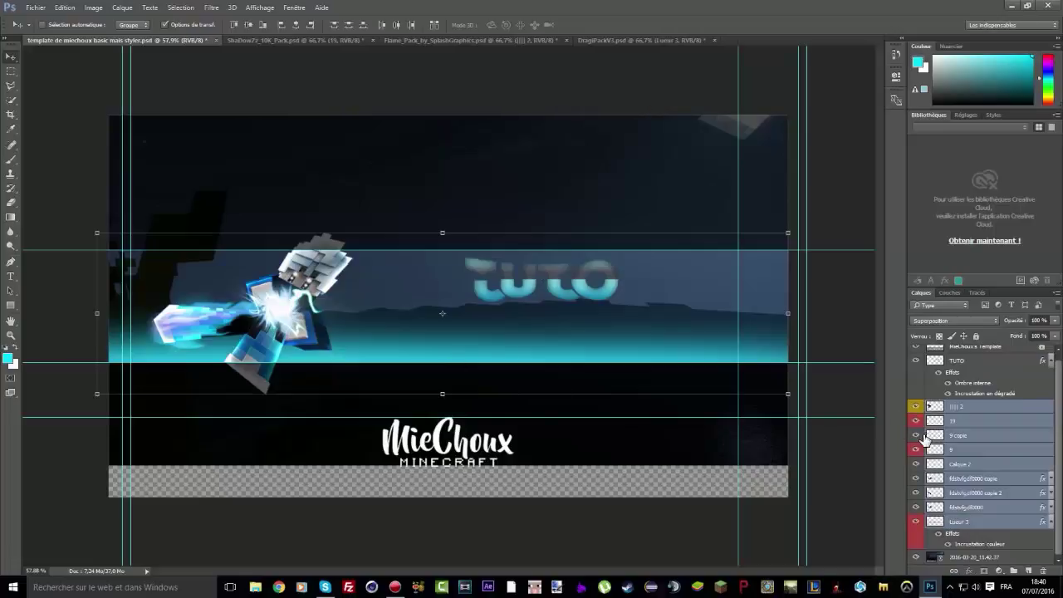
{"action": "left_click", "coordinate": [962, 509]}
{"action": "left_click", "coordinate": [960, 408], "text": "shift"}
{"action": "left_click_drag", "start_coordinate": [291, 301], "coordinate": [451, 297]}
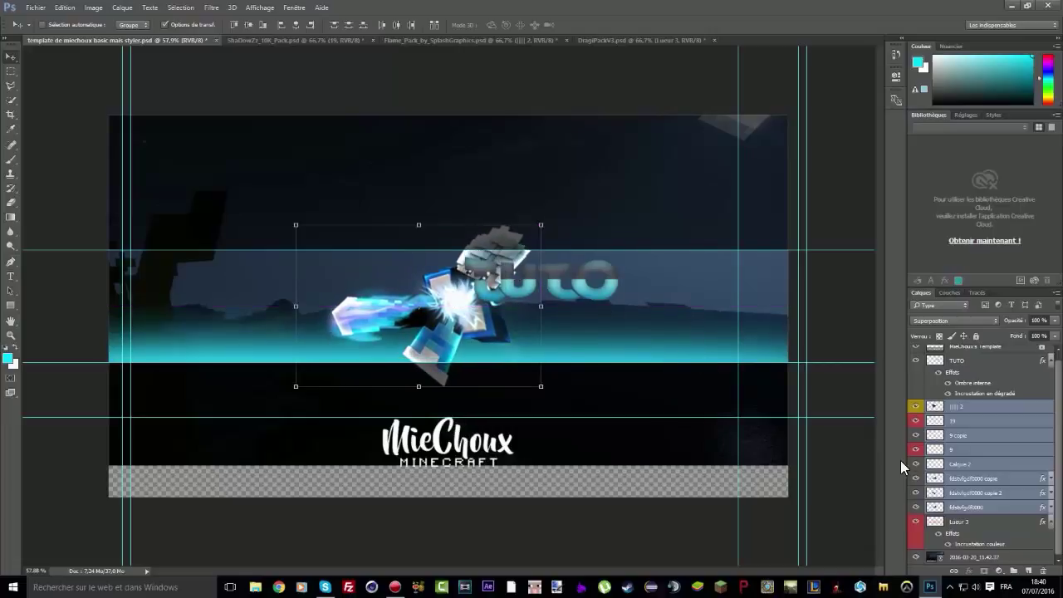
Step: Place the TUTO layer between the character's layers and Lueur 3, and shift the title slightly down and right
{"action": "left_click_drag", "start_coordinate": [963, 363], "coordinate": [990, 507]}
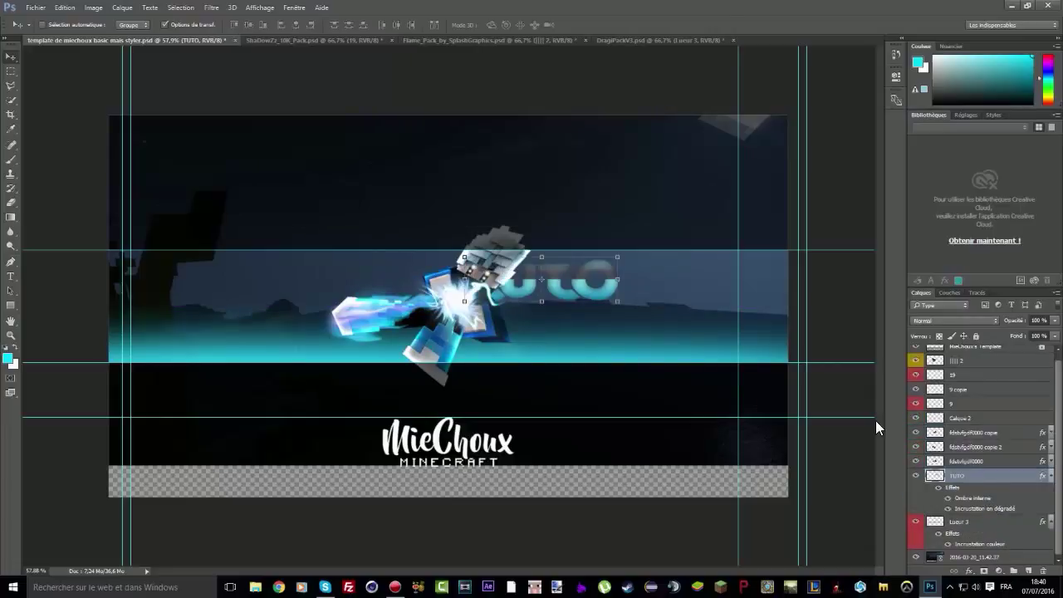
{"action": "mouse_move", "coordinate": [591, 281]}
{"action": "left_mouse_down"}
{"action": "mouse_move", "coordinate": [585, 290]}
{"action": "mouse_move", "coordinate": [601, 304]}
{"action": "mouse_move", "coordinate": [601, 295]}
{"action": "left_mouse_up"}
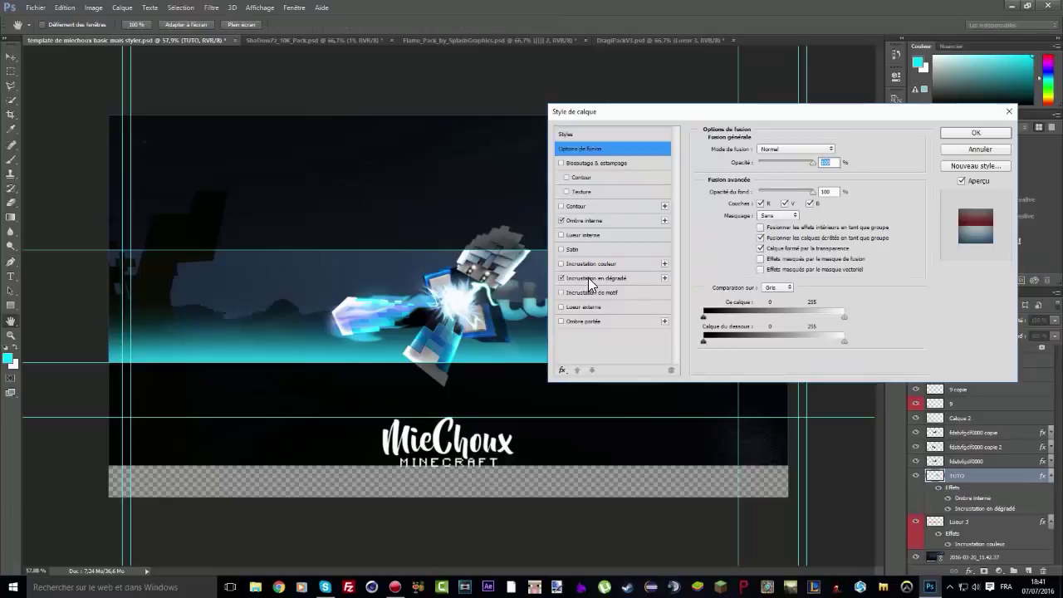
Step: In the TUTO title's gradient overlay, recolour the dark red stop at 52% to blue #1fa3ff
{"action": "left_click", "coordinate": [588, 277]}
{"action": "left_click", "coordinate": [785, 176]}
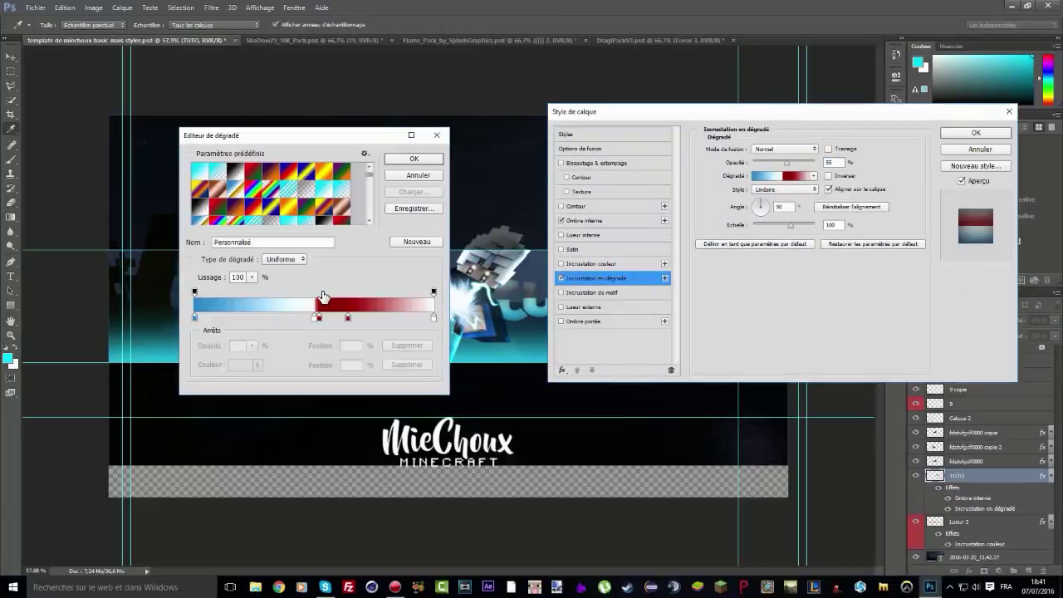
{"action": "double_click", "coordinate": [317, 319]}
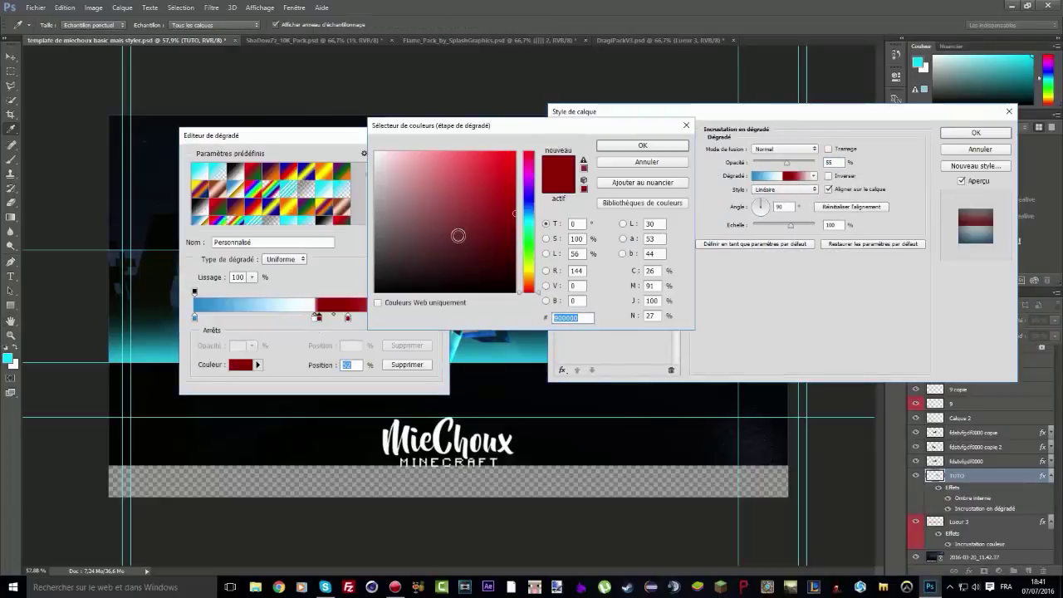
{"action": "left_click", "coordinate": [528, 199]}
{"action": "left_click_drag", "start_coordinate": [528, 196], "coordinate": [529, 218]}
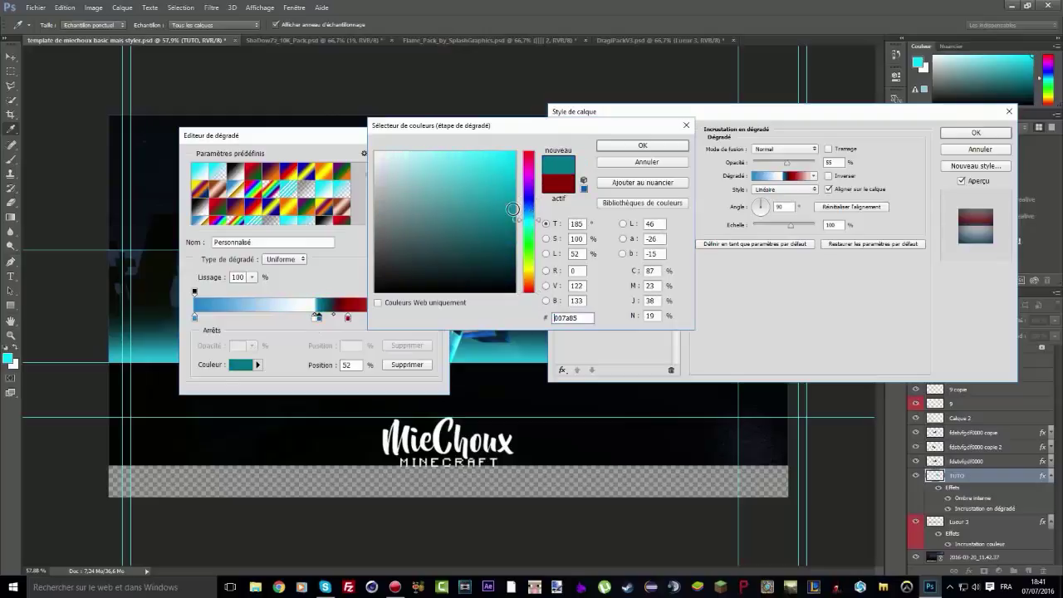
{"action": "left_click", "coordinate": [491, 204]}
{"action": "left_click", "coordinate": [493, 182]}
{"action": "left_click", "coordinate": [499, 201]}
{"action": "mouse_move", "coordinate": [530, 221]}
{"action": "left_mouse_down"}
{"action": "mouse_move", "coordinate": [530, 187]}
{"action": "mouse_move", "coordinate": [528, 211]}
{"action": "left_mouse_up"}
{"action": "left_click_drag", "start_coordinate": [477, 159], "coordinate": [498, 152]}
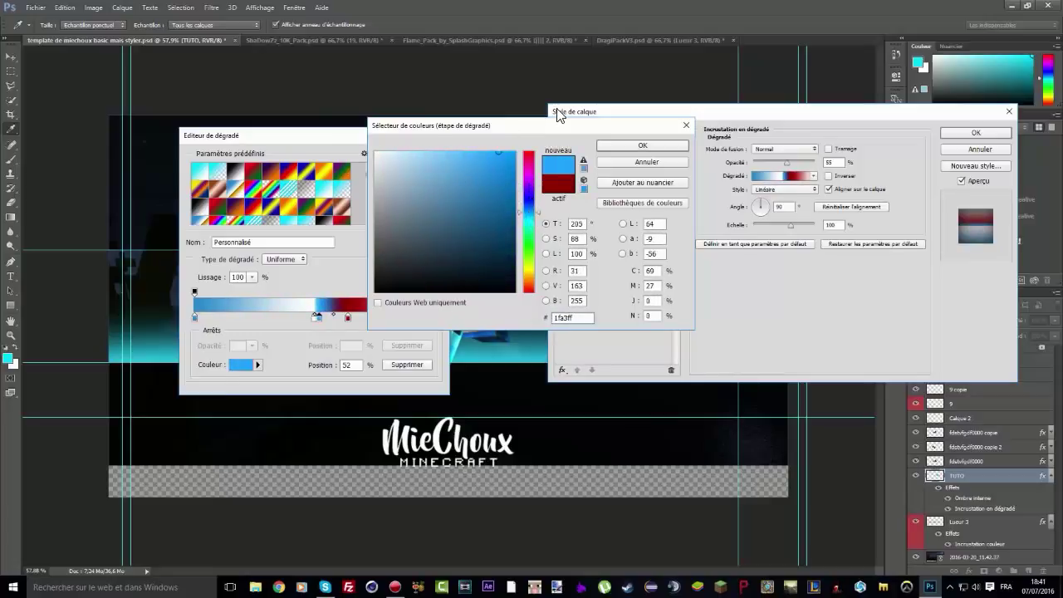
{"action": "left_click", "coordinate": [624, 149]}
Step: Recolour the gradient's remaining dark red stop at 64% to light blue and apply the TUTO layer style
{"action": "left_click", "coordinate": [347, 317]}
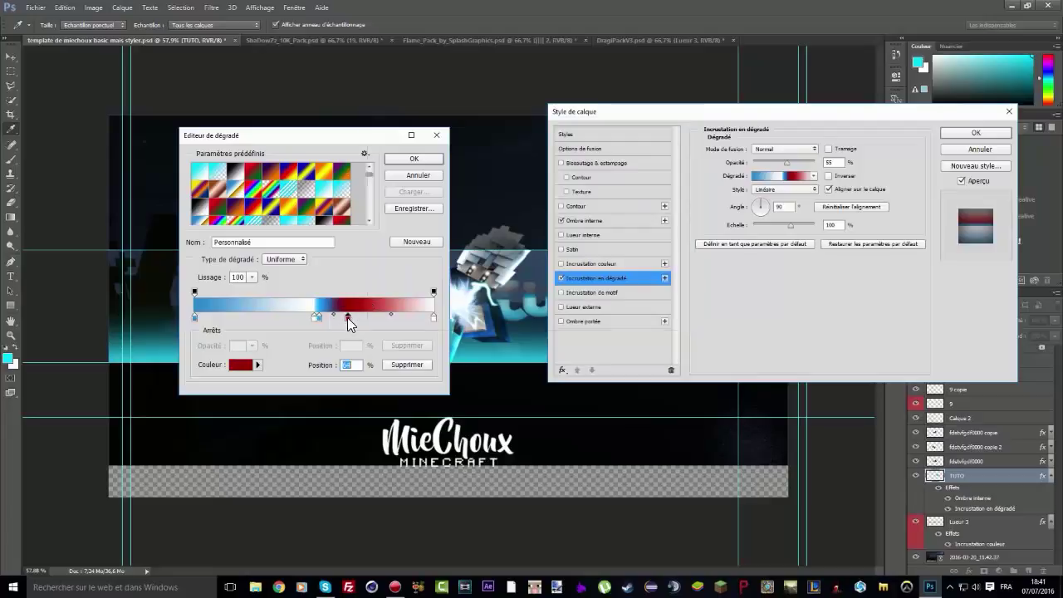
{"action": "double_click", "coordinate": [348, 317]}
{"action": "left_click_drag", "start_coordinate": [450, 207], "coordinate": [493, 204]}
{"action": "mouse_move", "coordinate": [529, 217]}
{"action": "left_mouse_down"}
{"action": "mouse_move", "coordinate": [450, 178]}
{"action": "mouse_move", "coordinate": [497, 175]}
{"action": "left_mouse_up"}
{"action": "left_click", "coordinate": [487, 198]}
{"action": "left_click", "coordinate": [526, 217]}
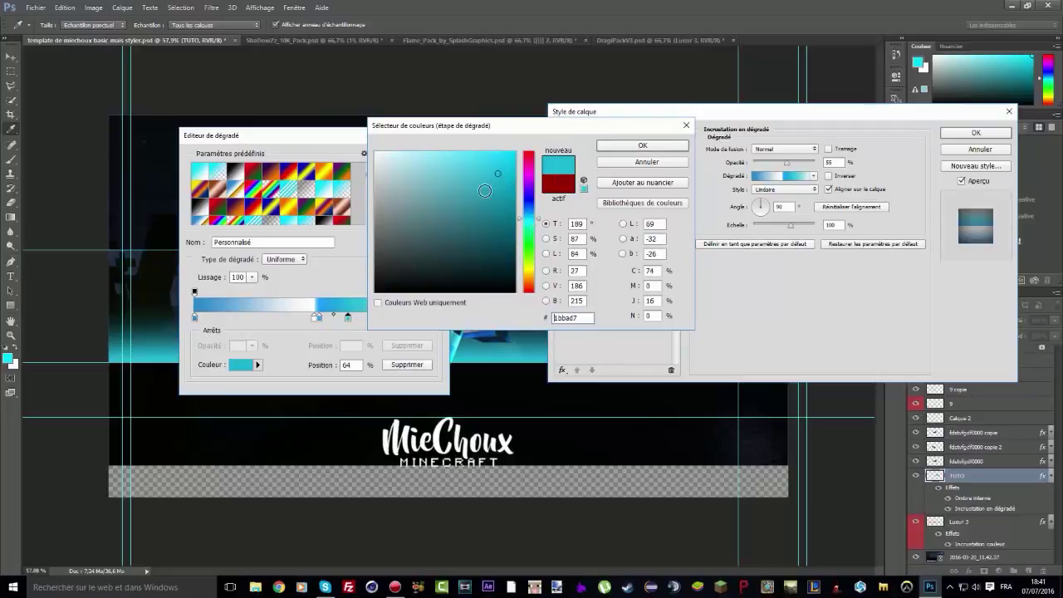
{"action": "left_click_drag", "start_coordinate": [524, 218], "coordinate": [525, 212]}
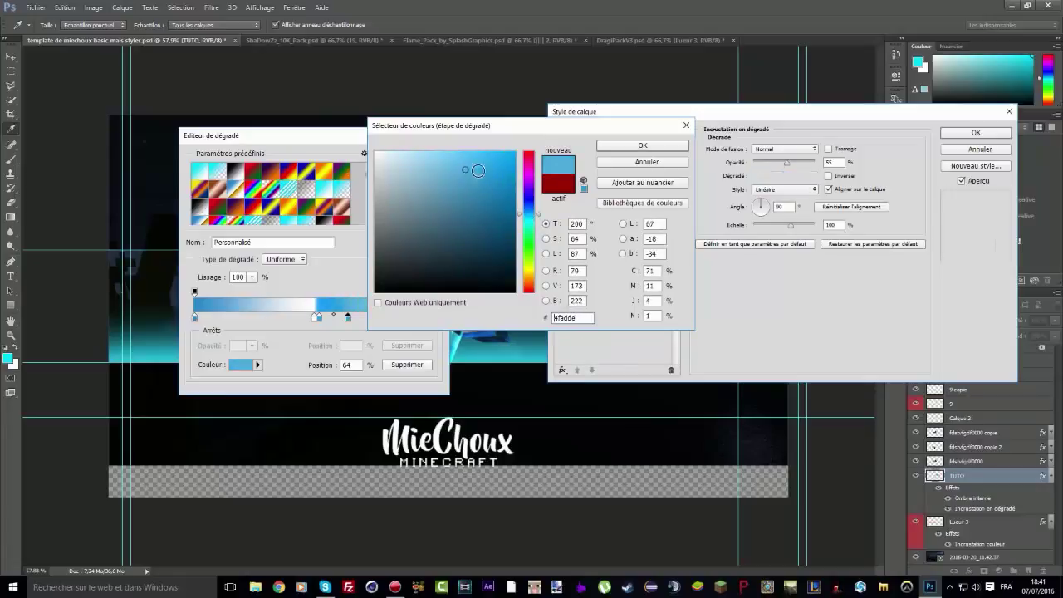
{"action": "left_click", "coordinate": [668, 146]}
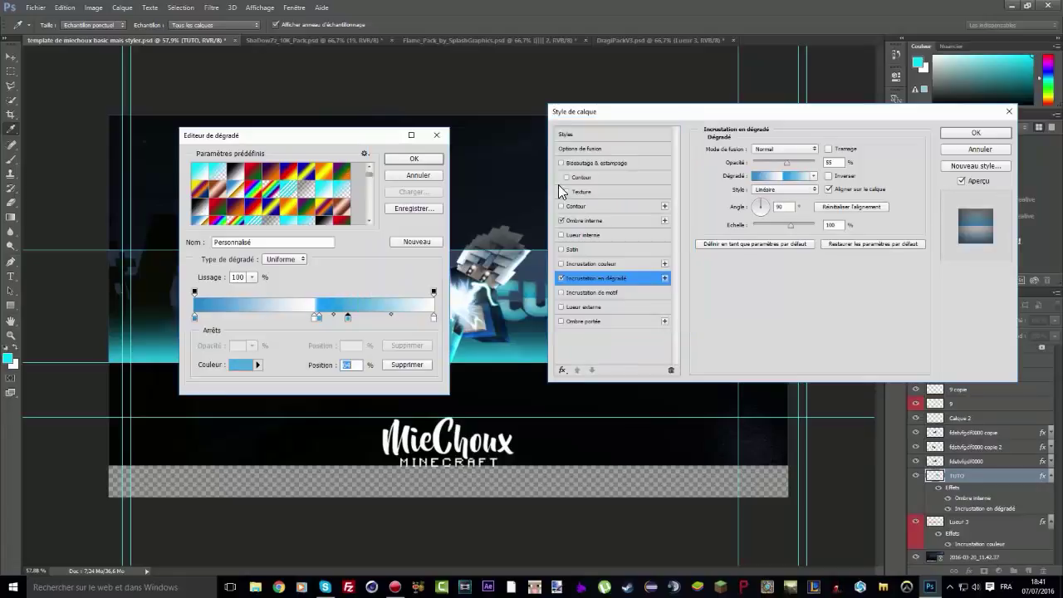
{"action": "left_click", "coordinate": [410, 160]}
{"action": "left_click", "coordinate": [975, 133]}
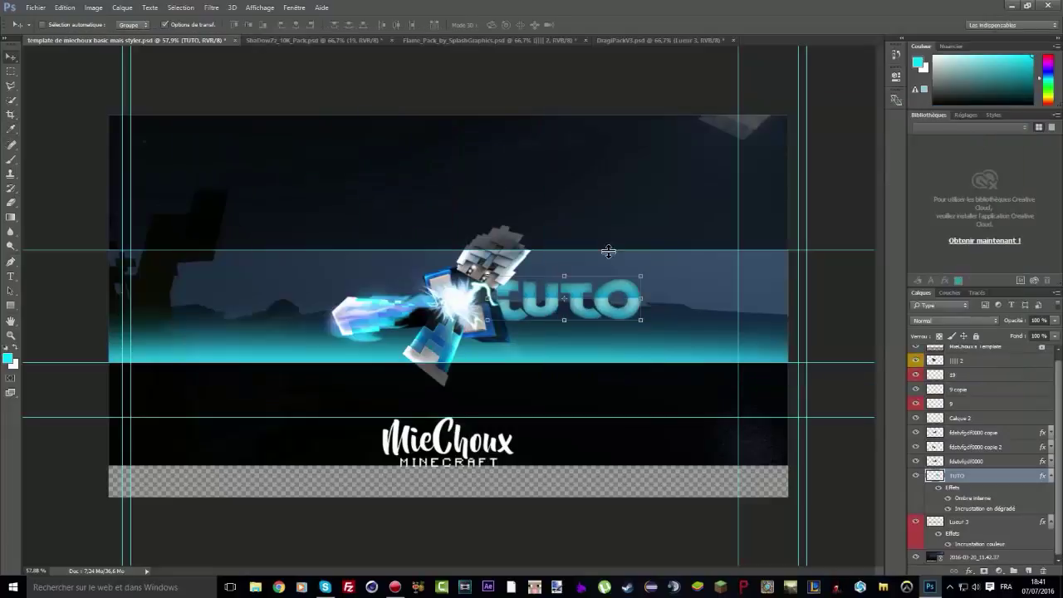
Step: Nudge the TUTO title slightly up and left so it sits close beside the centred character
{"action": "left_click_drag", "start_coordinate": [606, 300], "coordinate": [599, 291]}
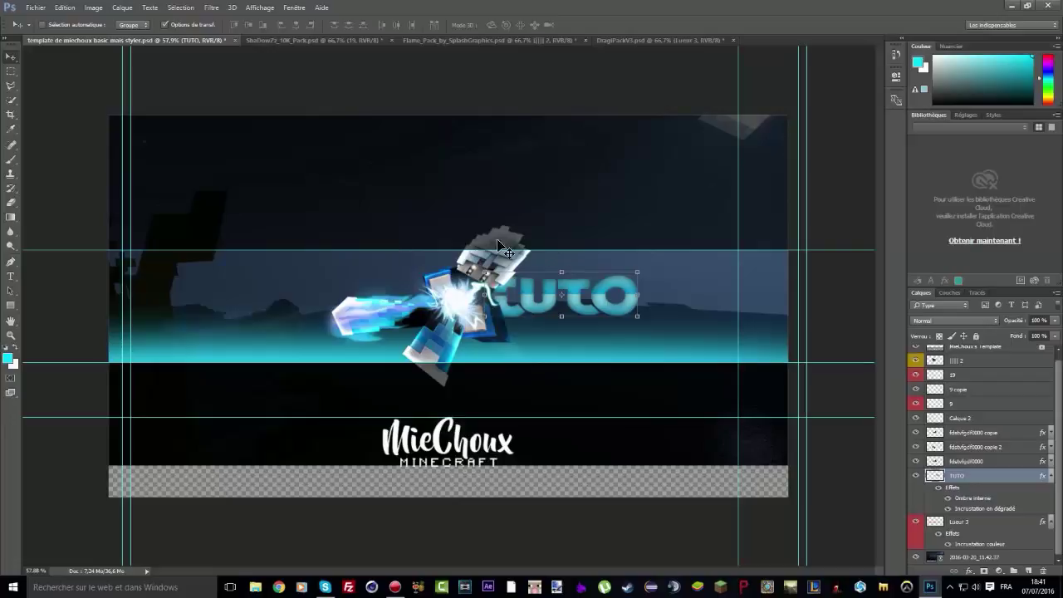
{"action": "scroll", "coordinate": [511, 244], "scroll_direction": "down", "scroll_amount": 4}
{"action": "scroll", "coordinate": [470, 244], "scroll_direction": "down", "scroll_amount": 1}
{"action": "scroll", "coordinate": [470, 244], "scroll_direction": "up", "scroll_amount": 3}
{"action": "key", "text": "alt"}
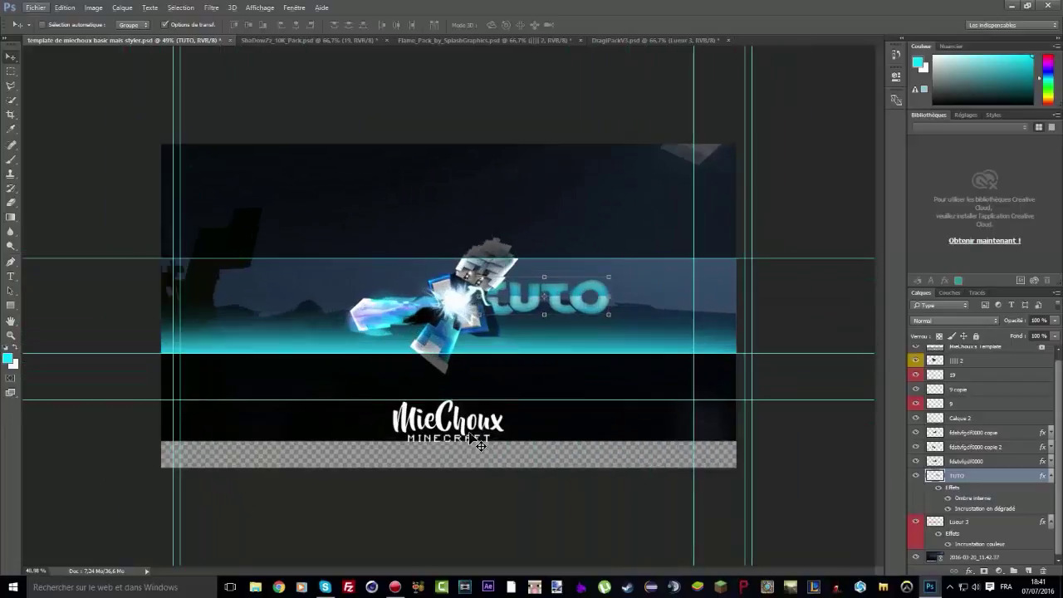